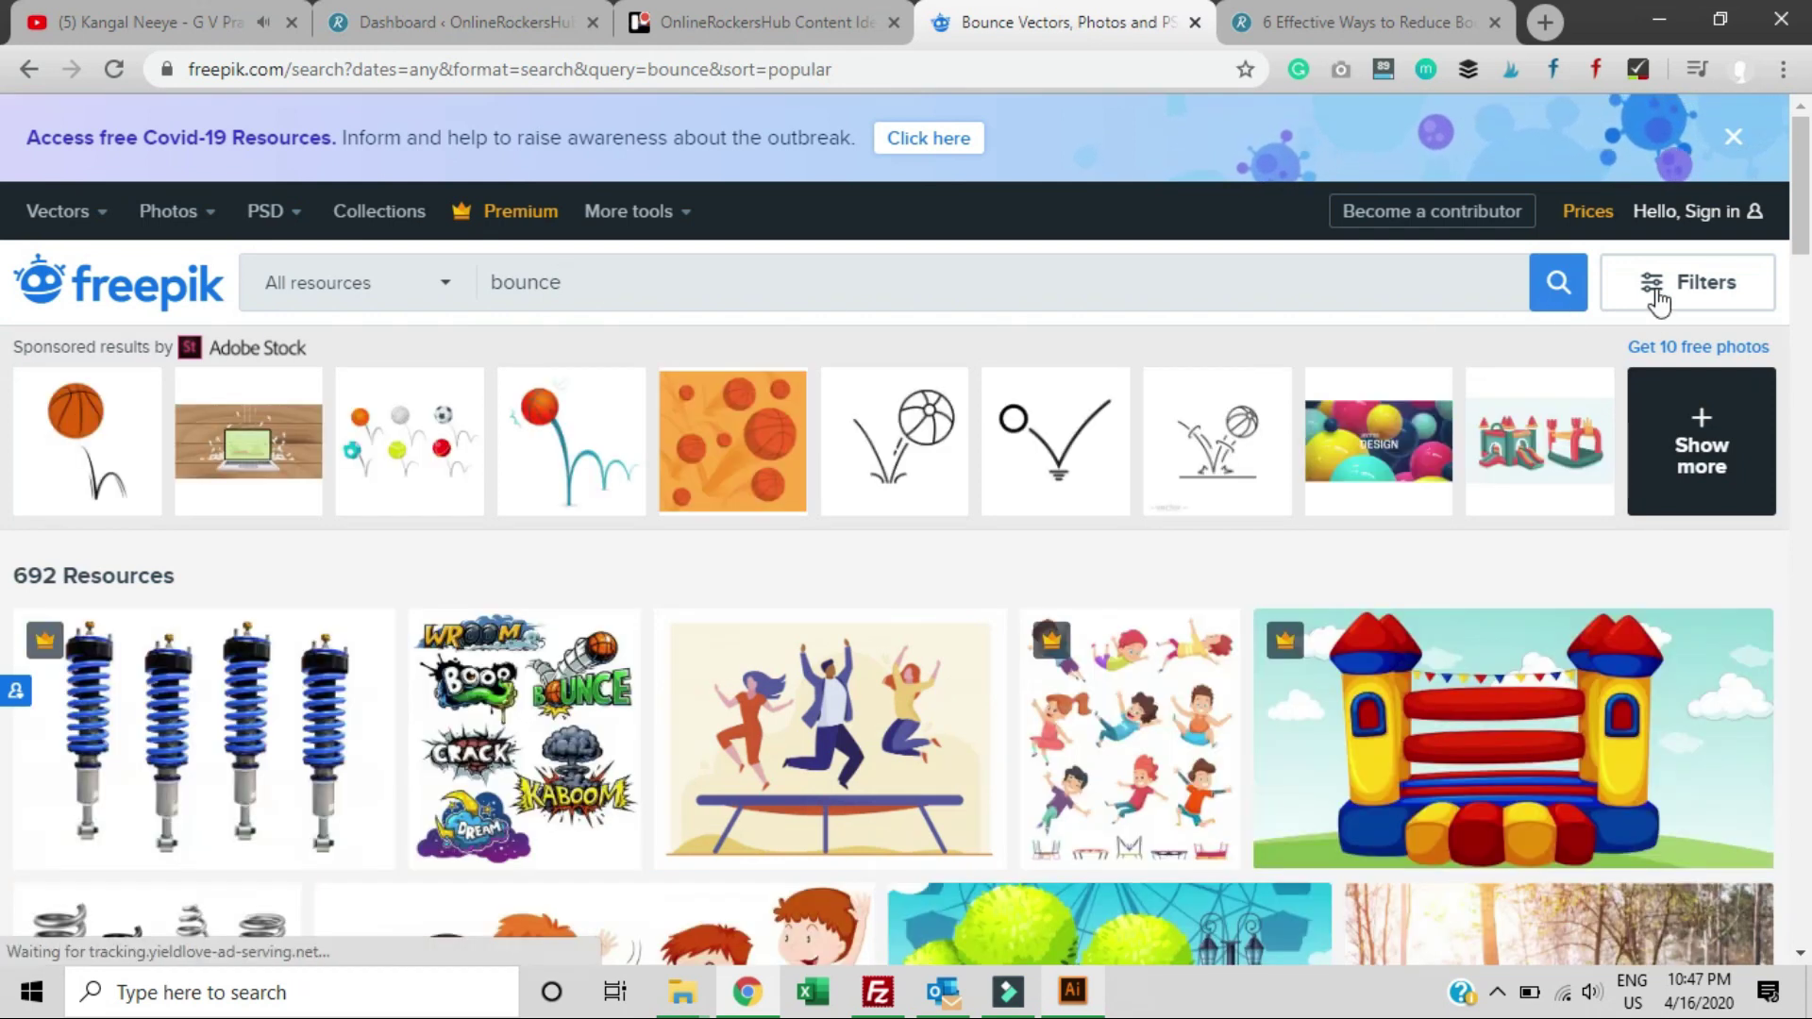
# Filter the bounce search results to free resources in the Vectors and Psd categories
pyautogui.click(1658, 299)
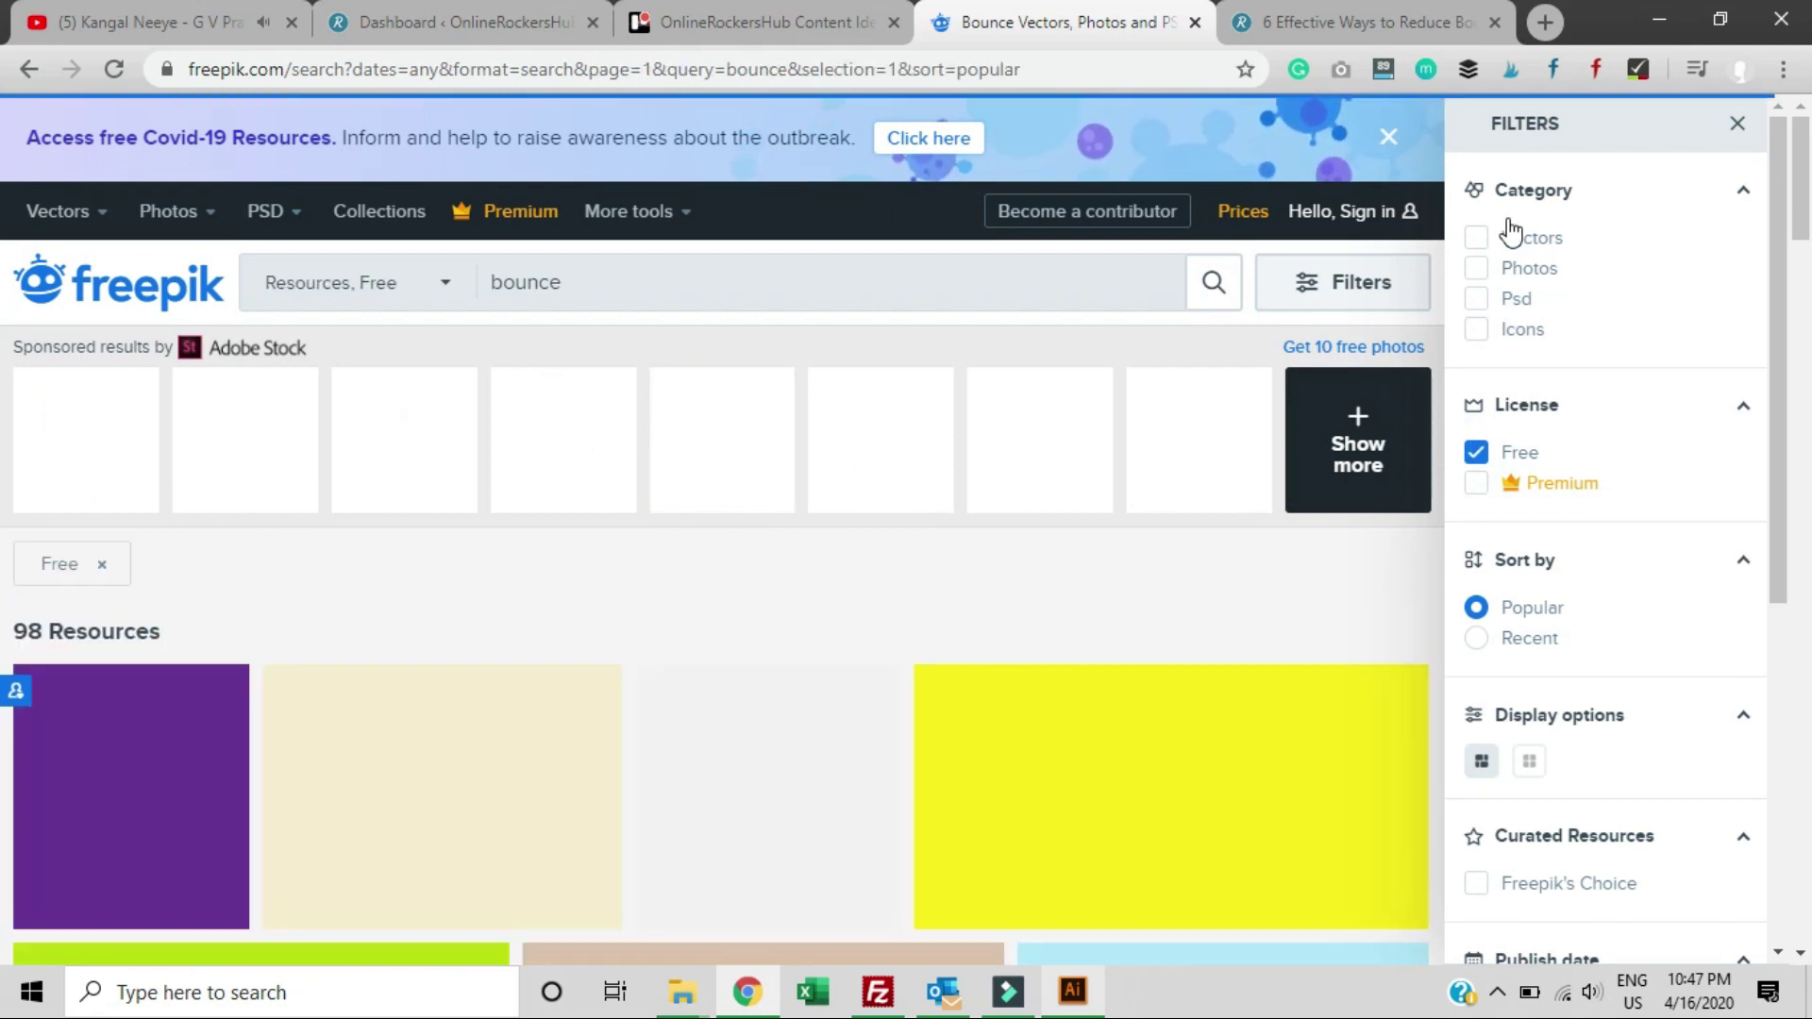
pyautogui.click(1477, 239)
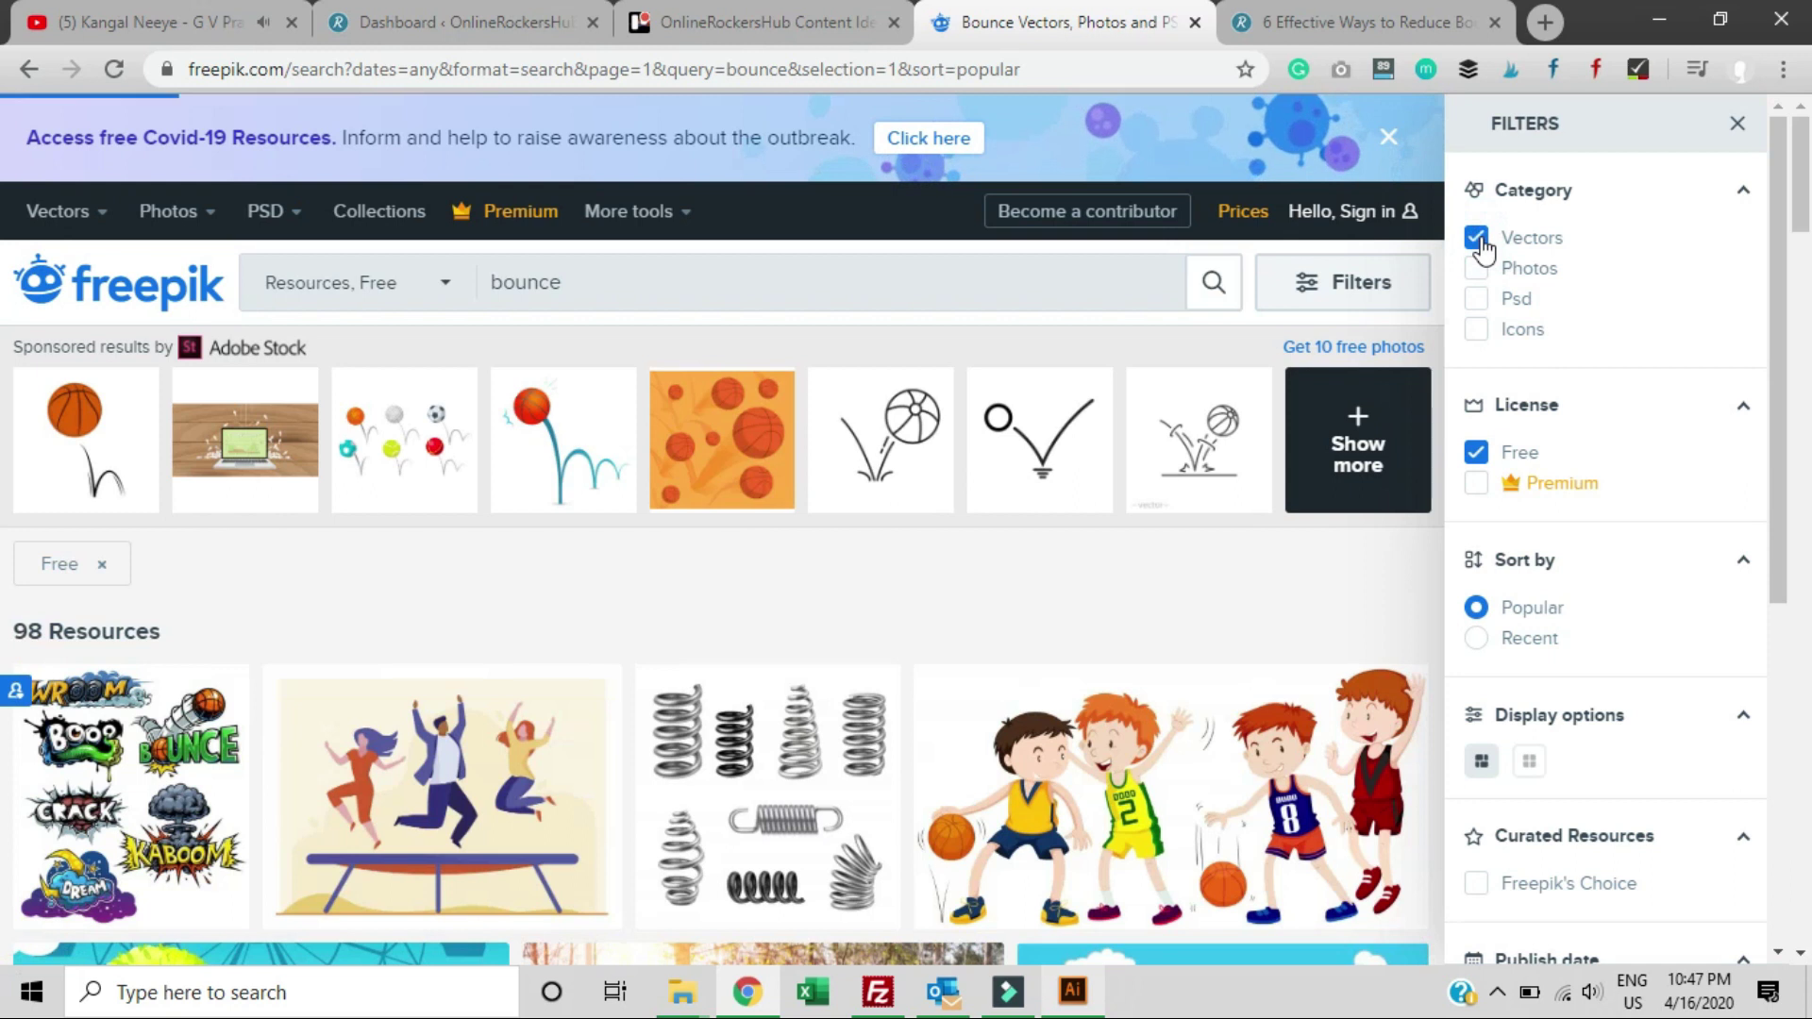
pyautogui.click(1477, 298)
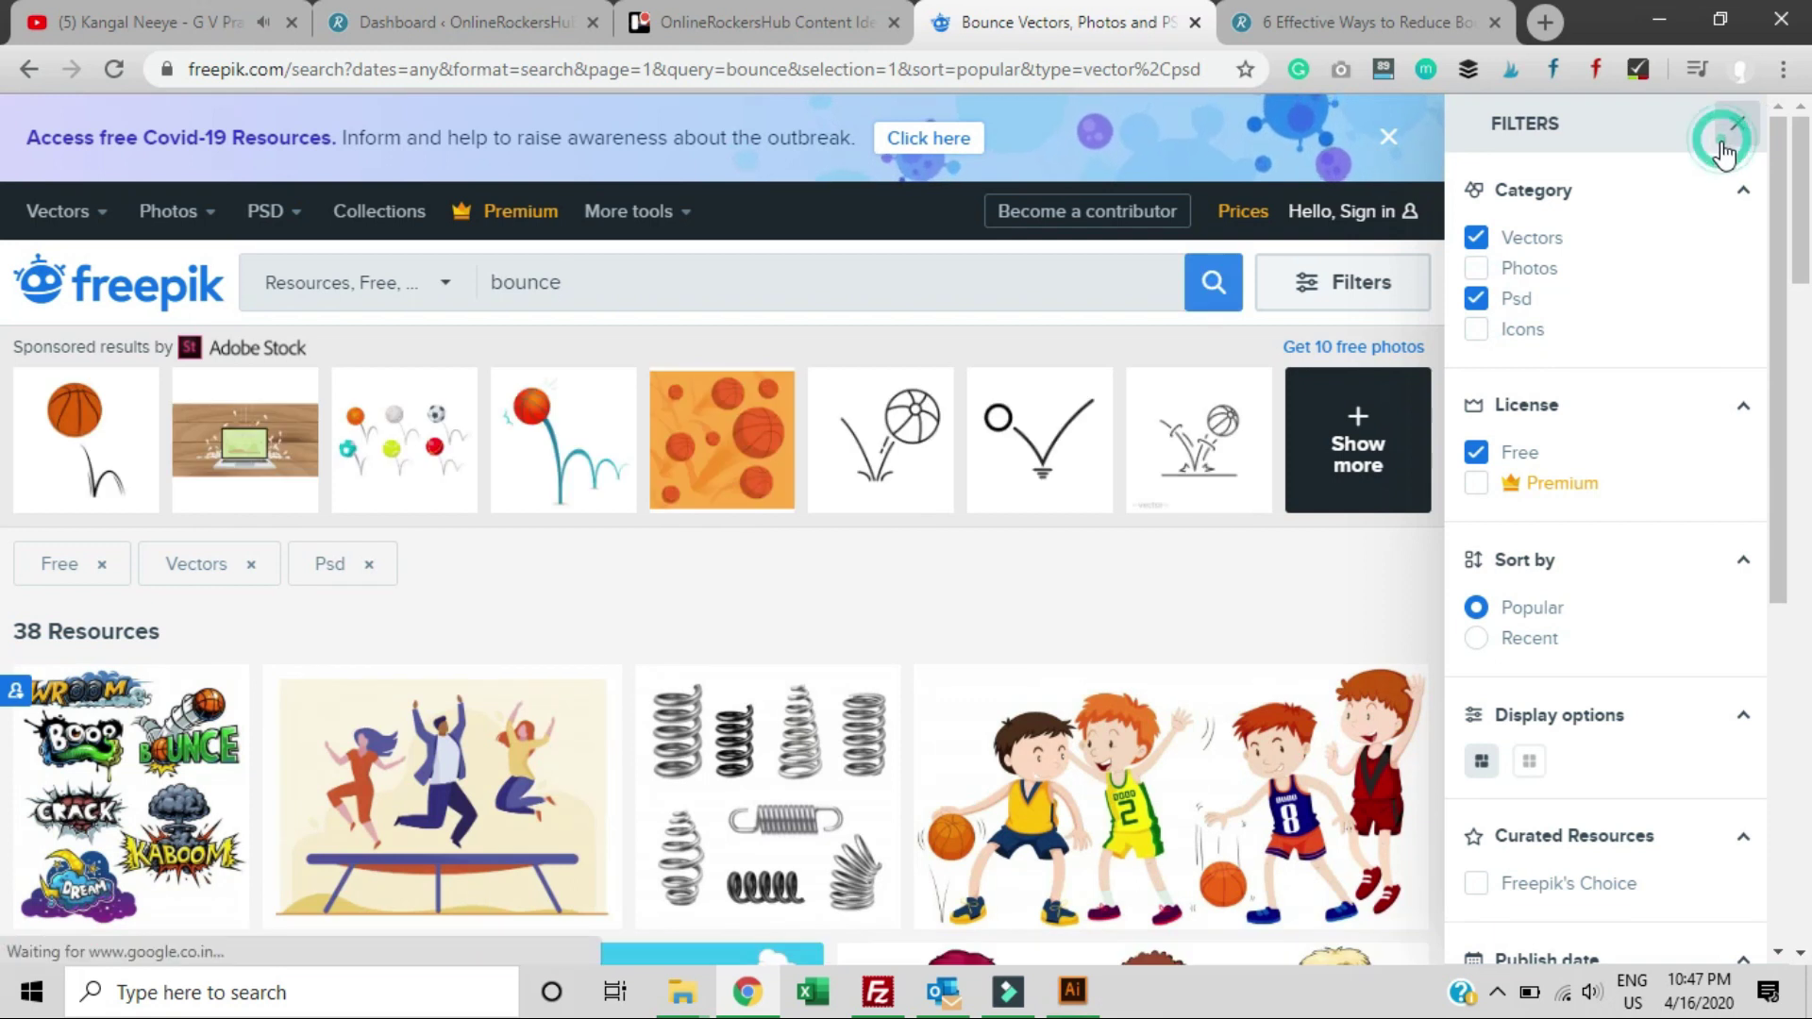
pyautogui.click(1735, 126)
# Open the illustration of three people jumping on a trampoline in a new browser tab
pyautogui.scroll(-3, 960, 449)
pyautogui.scroll(-5, 959, 449)
pyautogui.scroll(3, 627, 696)
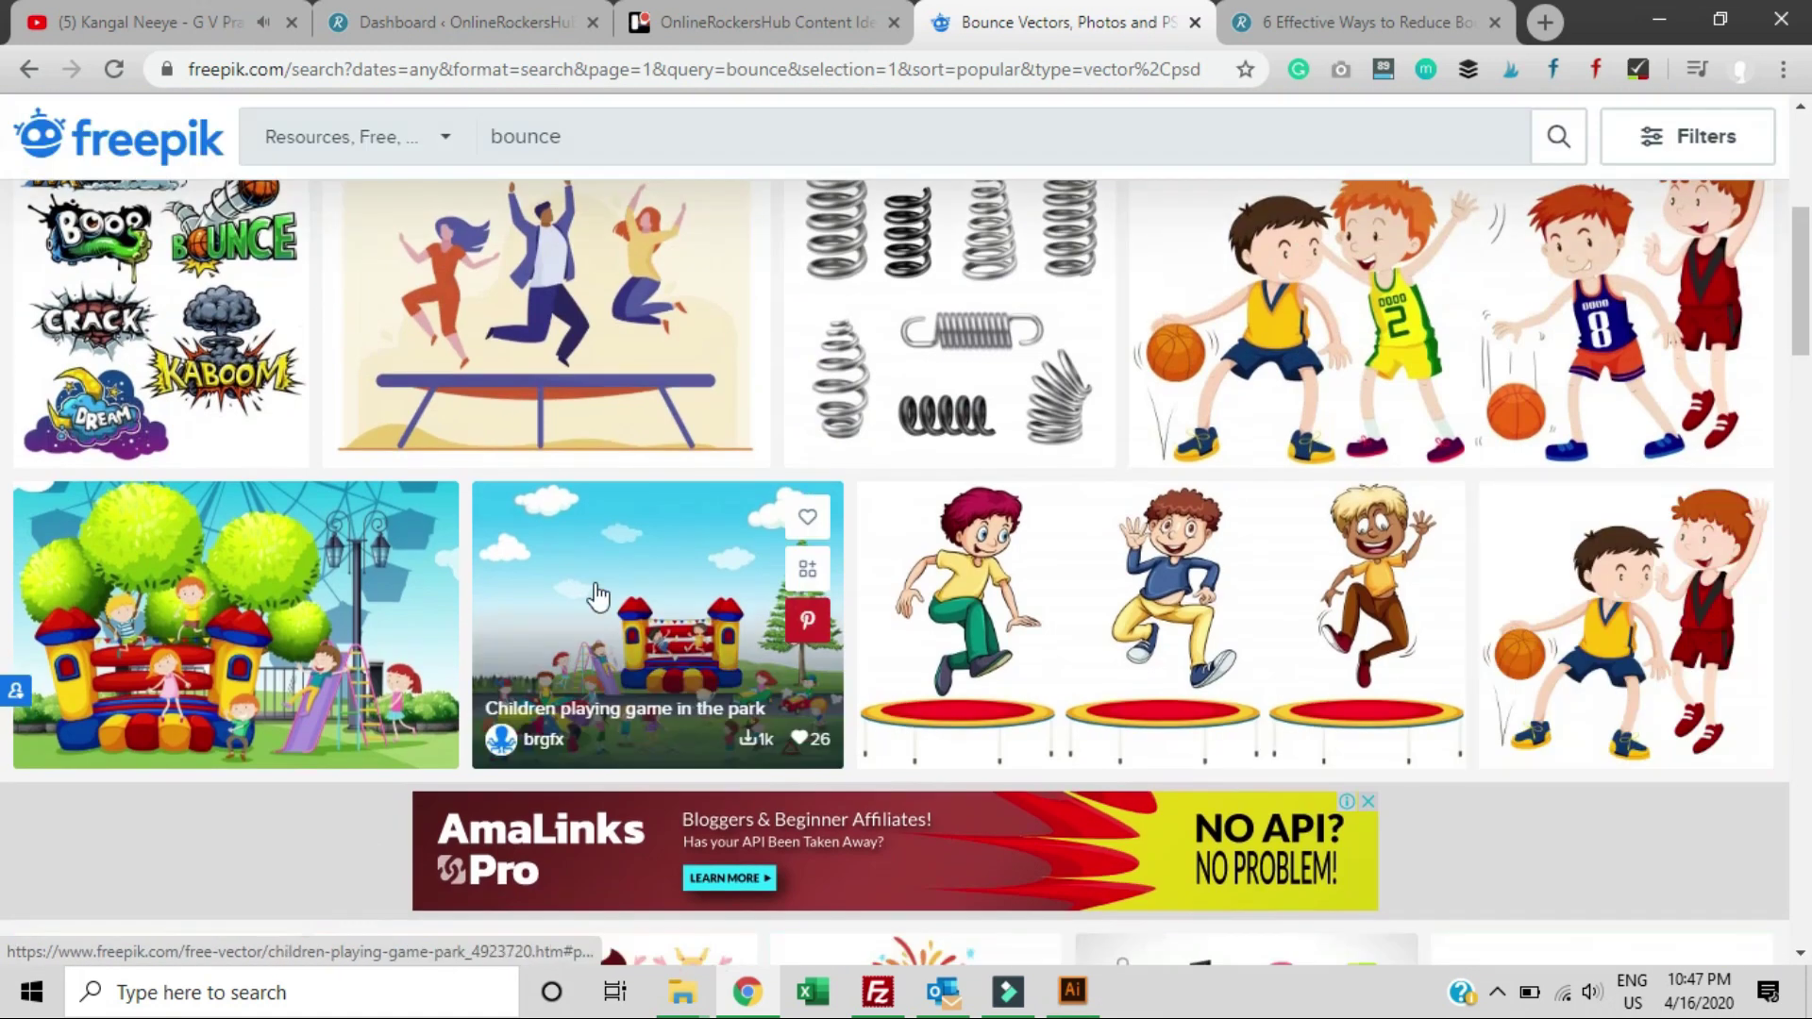
pyautogui.middleClick(524, 325)
# Open the "Team of friends jumping on trampoline" landing page vector in a new browser tab
pyautogui.scroll(-8, 567, 542)
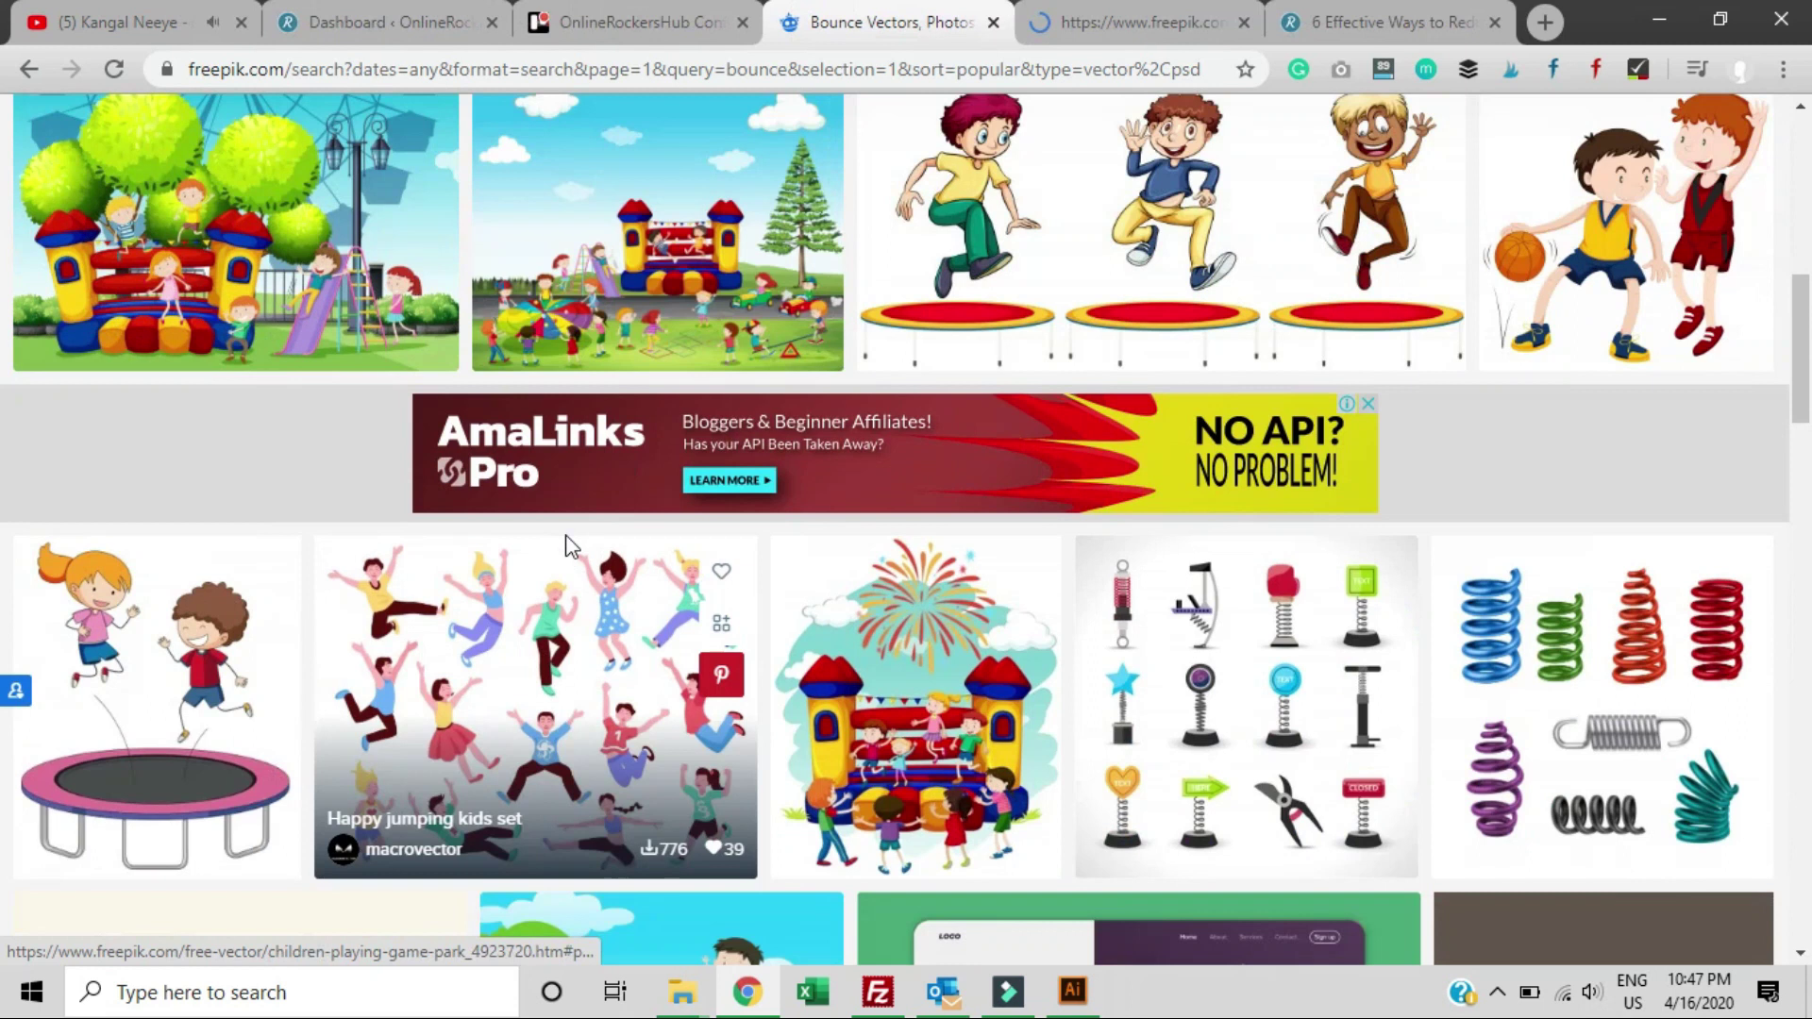
pyautogui.scroll(-4, 595, 755)
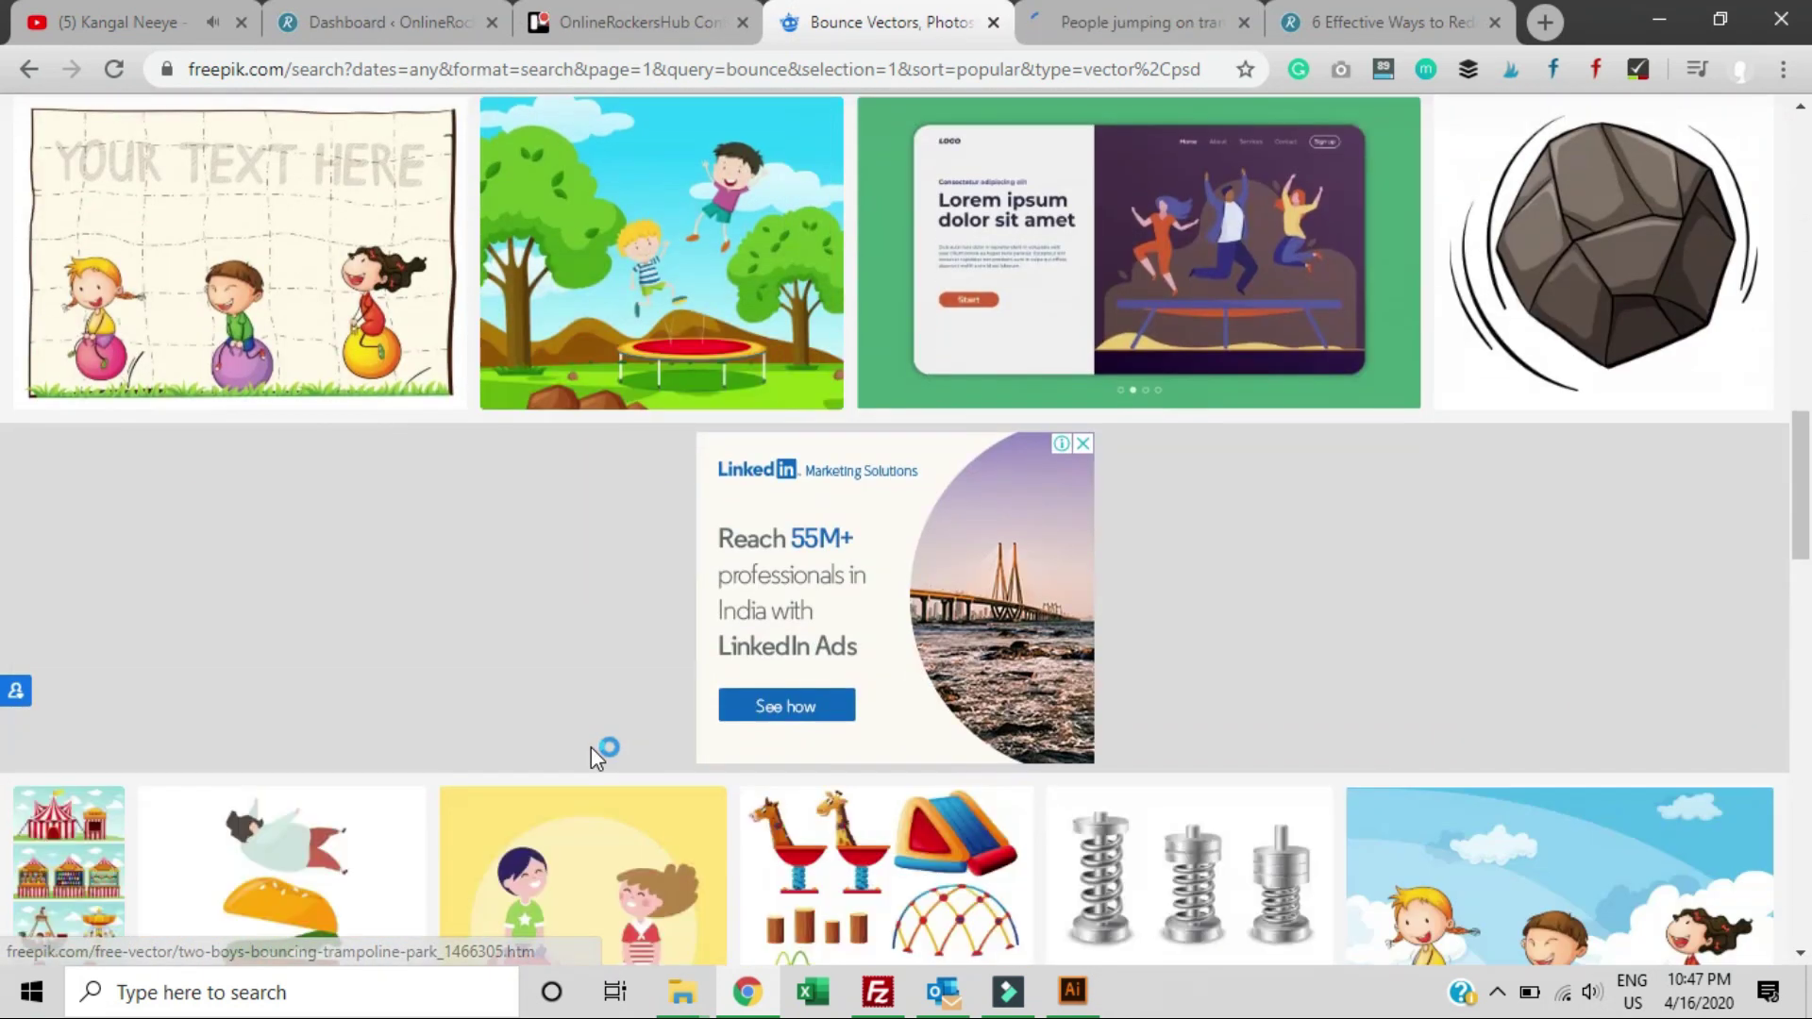
pyautogui.scroll(-3, 384, 686)
pyautogui.scroll(4, 388, 690)
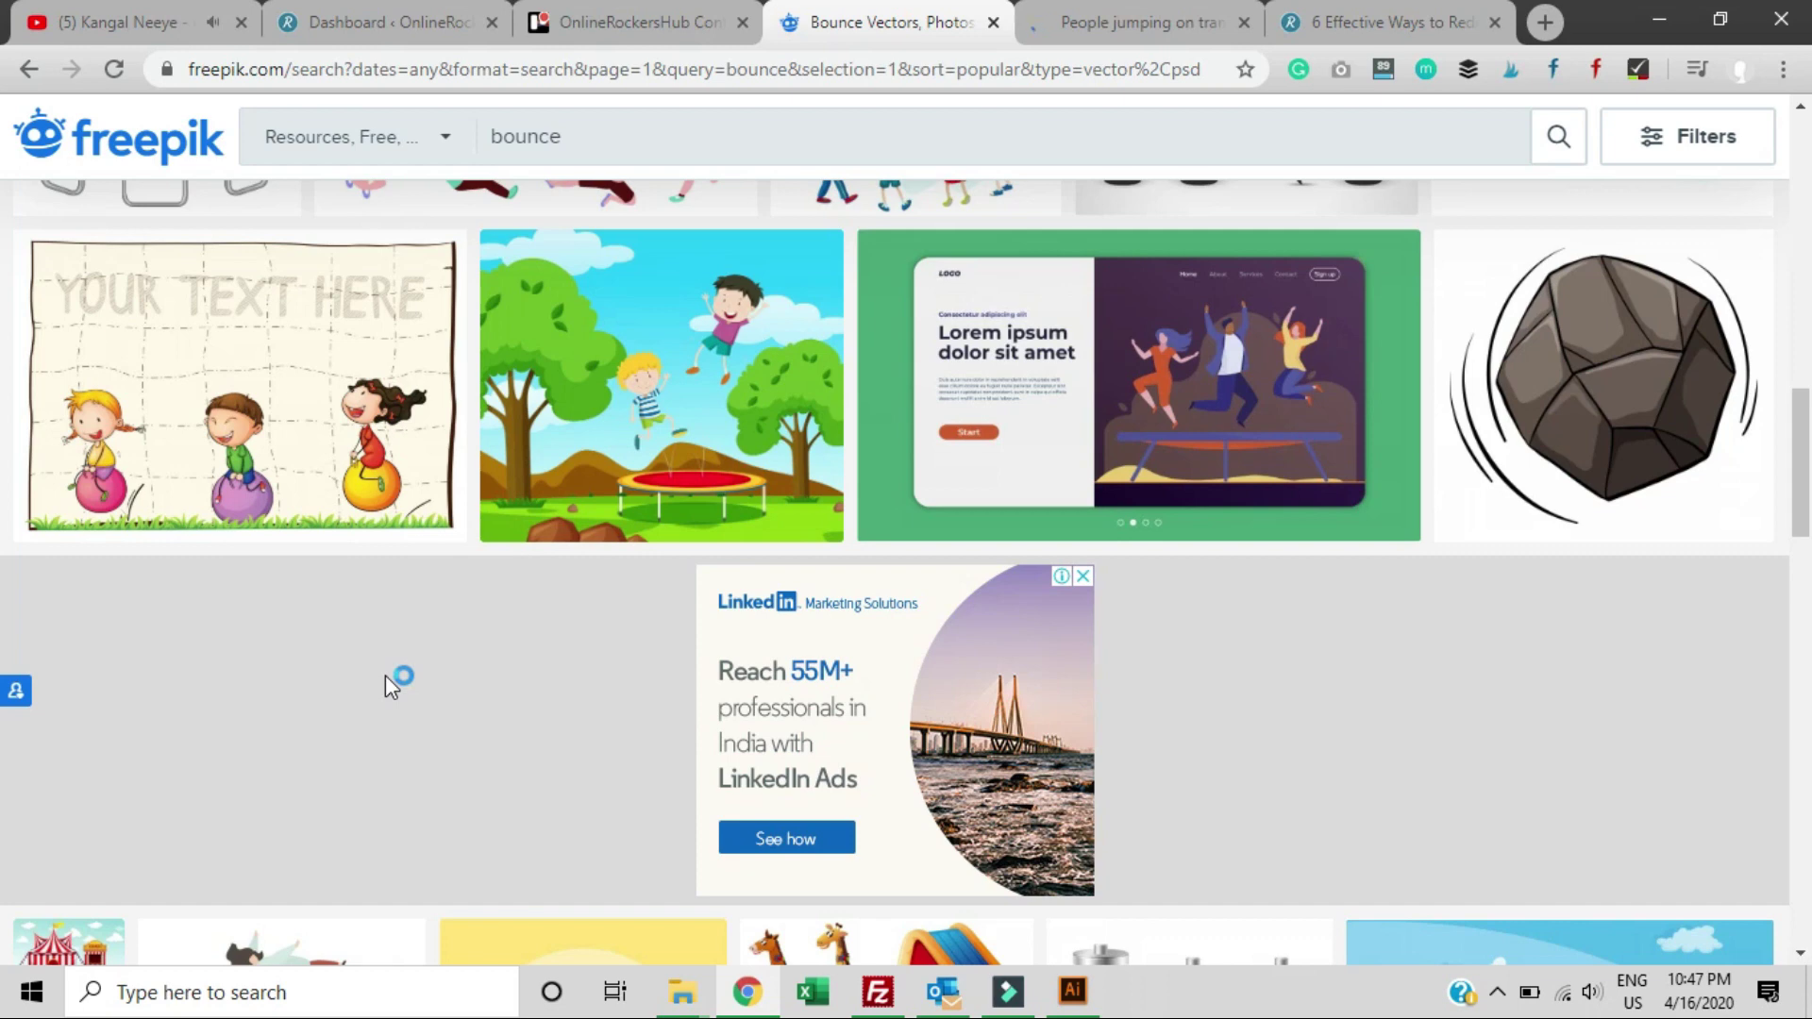
pyautogui.middleClick(1075, 406)
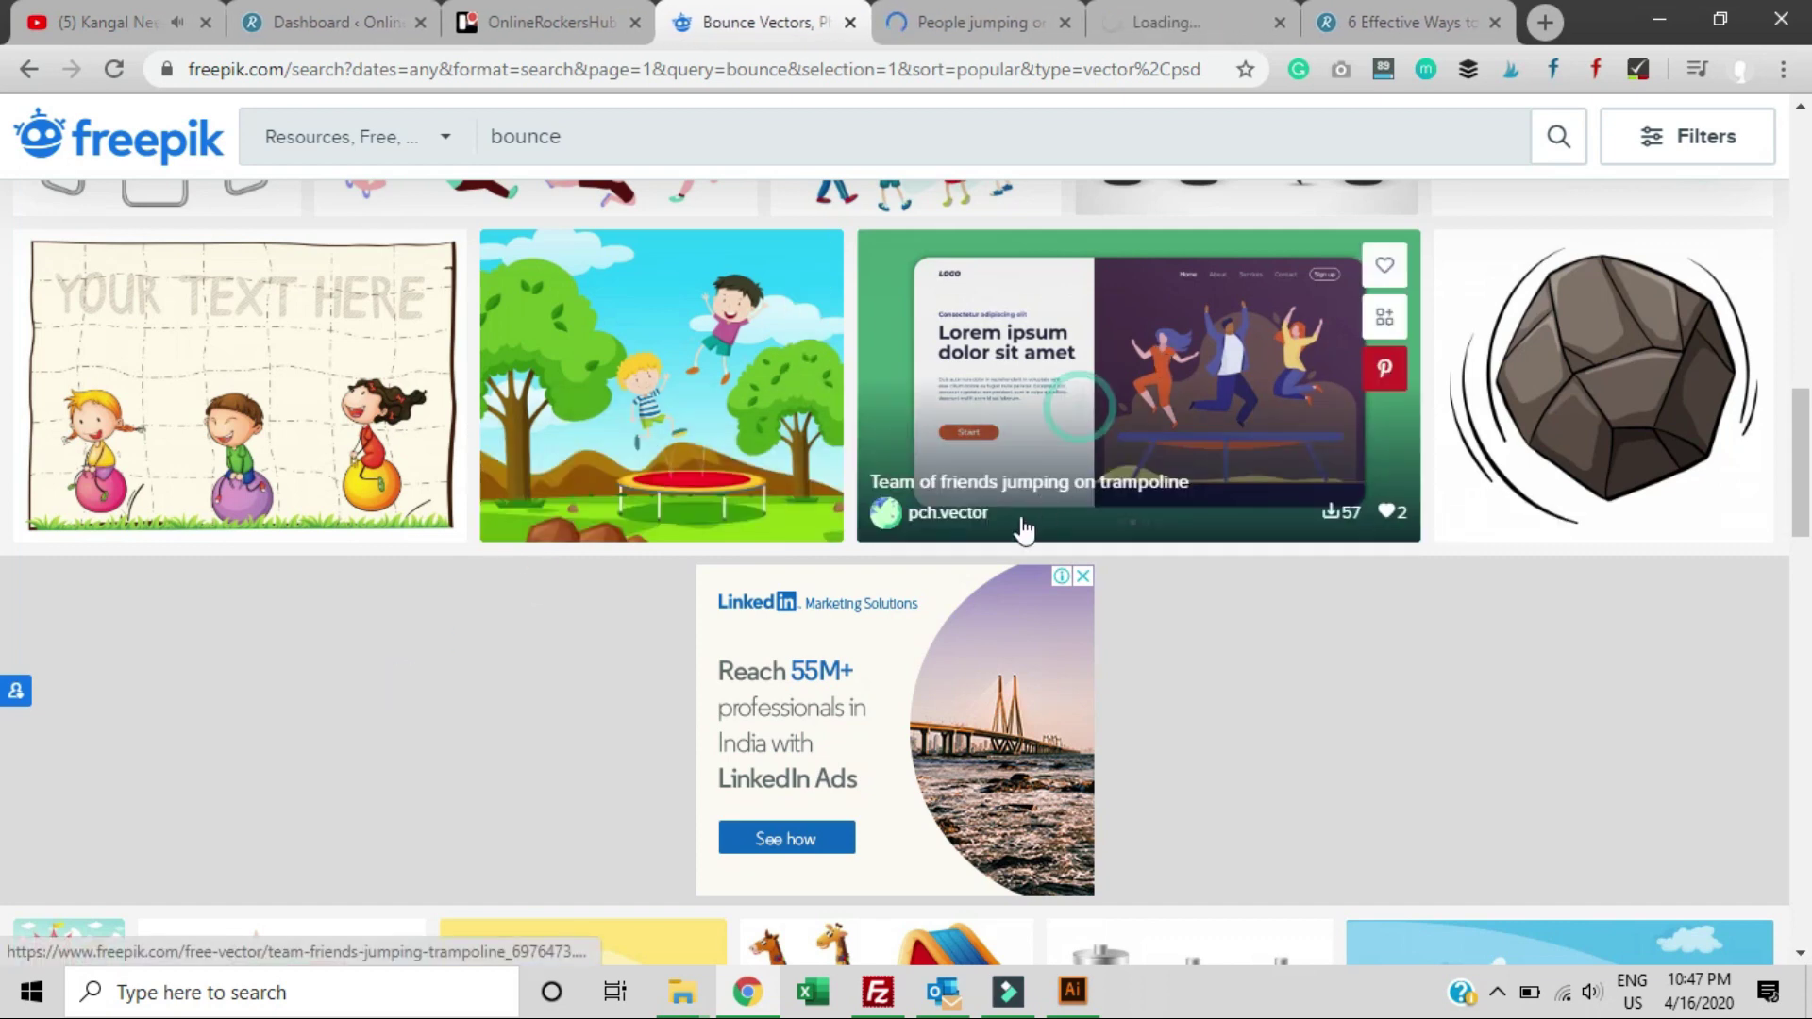
# Look through the remaining bounce results for other suitable illustrations
pyautogui.scroll(-10, 1029, 510)
pyautogui.scroll(7, 1024, 529)
pyautogui.scroll(-19, 1023, 529)
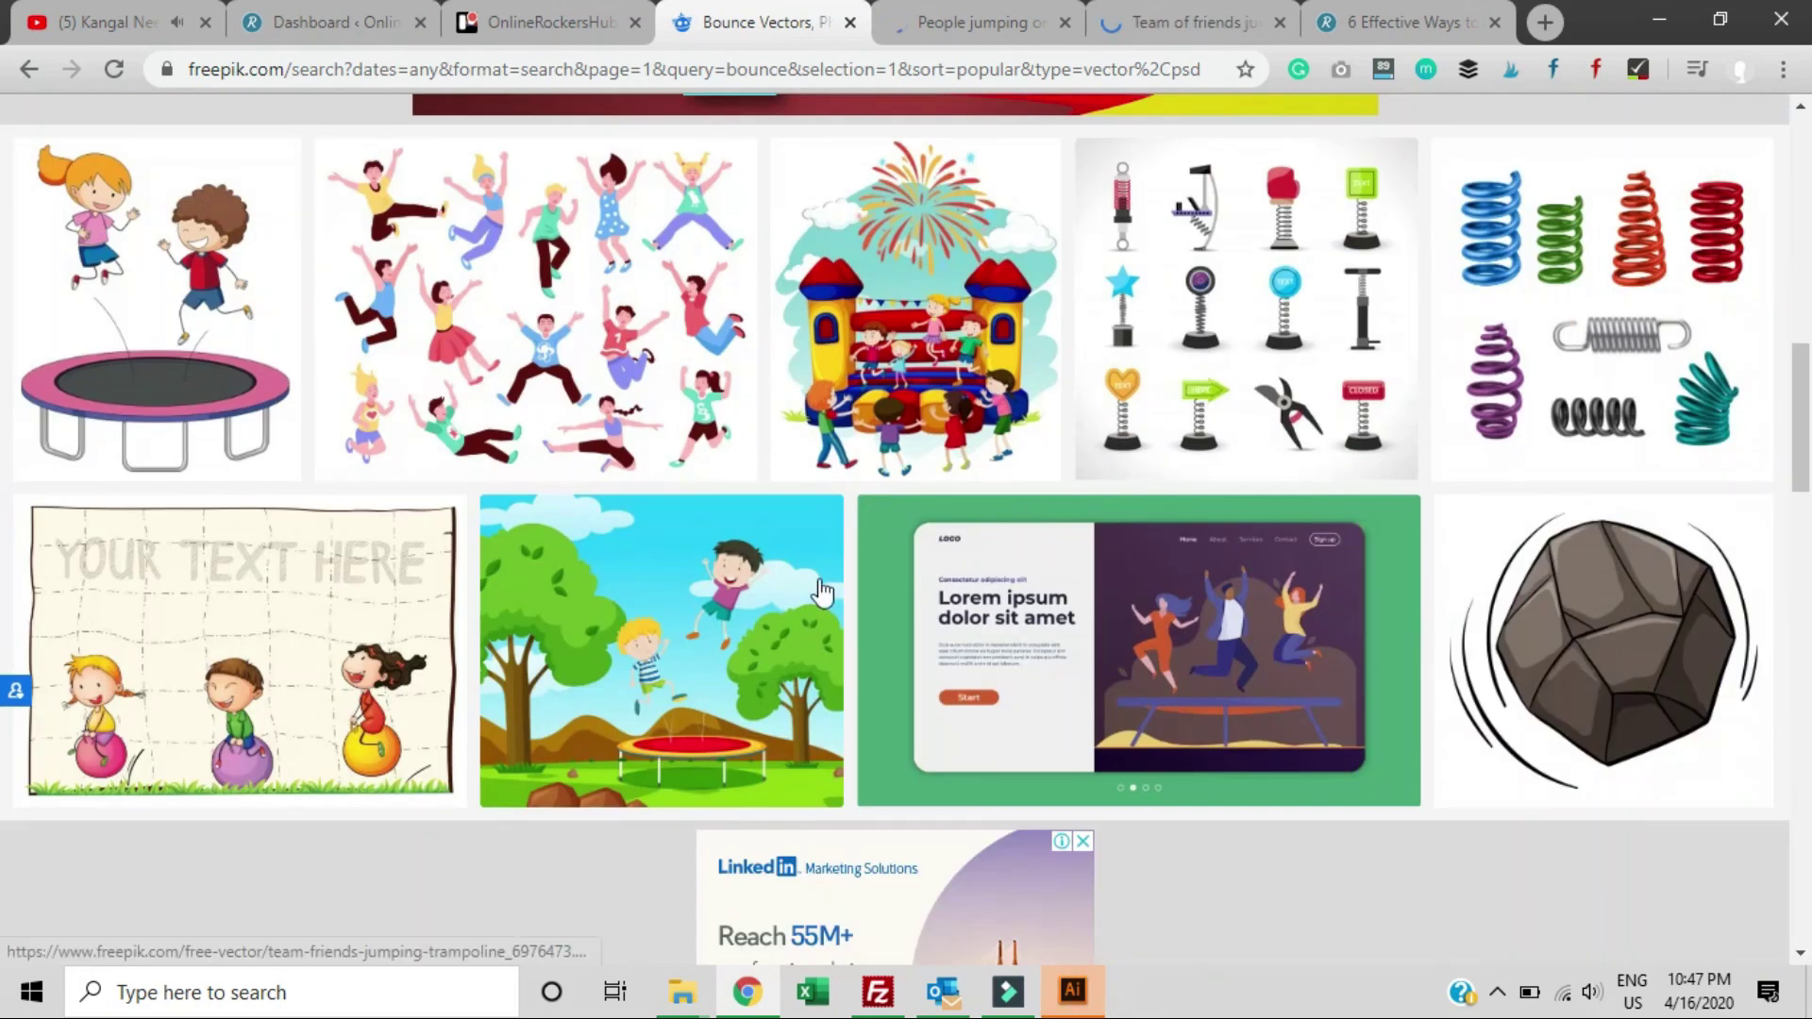
pyautogui.scroll(-5, 722, 623)
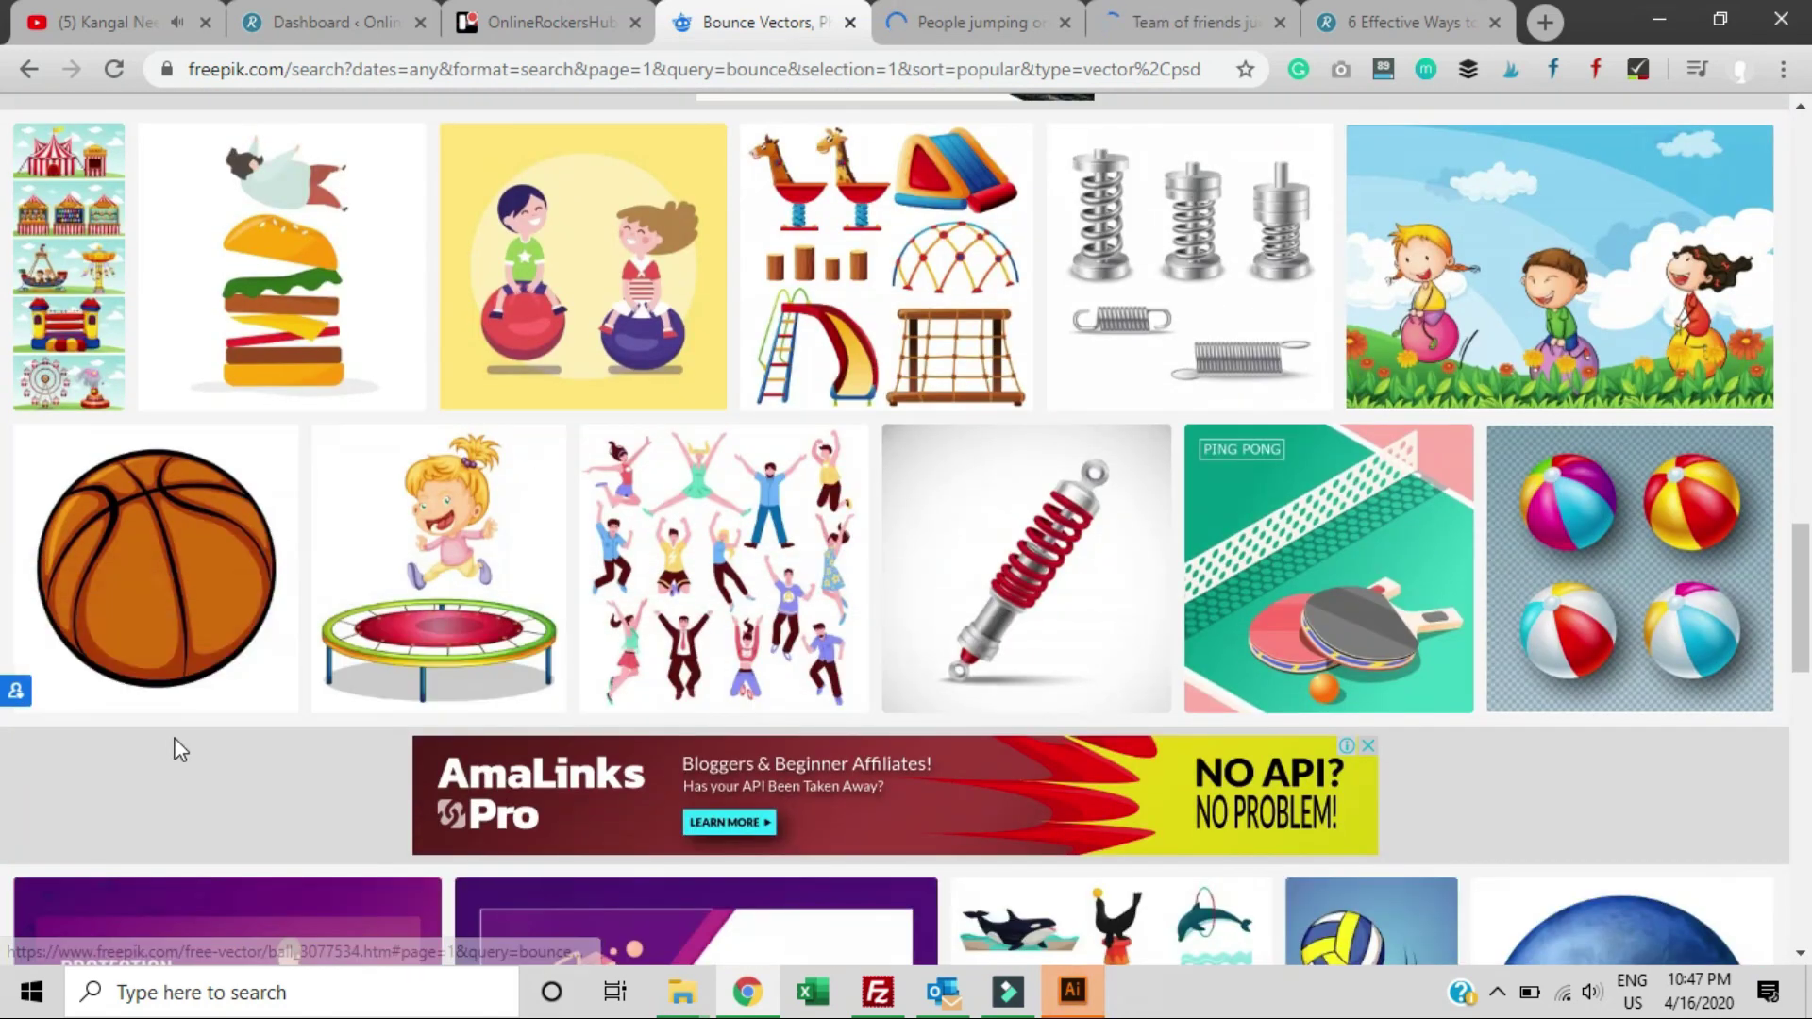
pyautogui.scroll(-6, 176, 750)
pyautogui.scroll(-7, 174, 738)
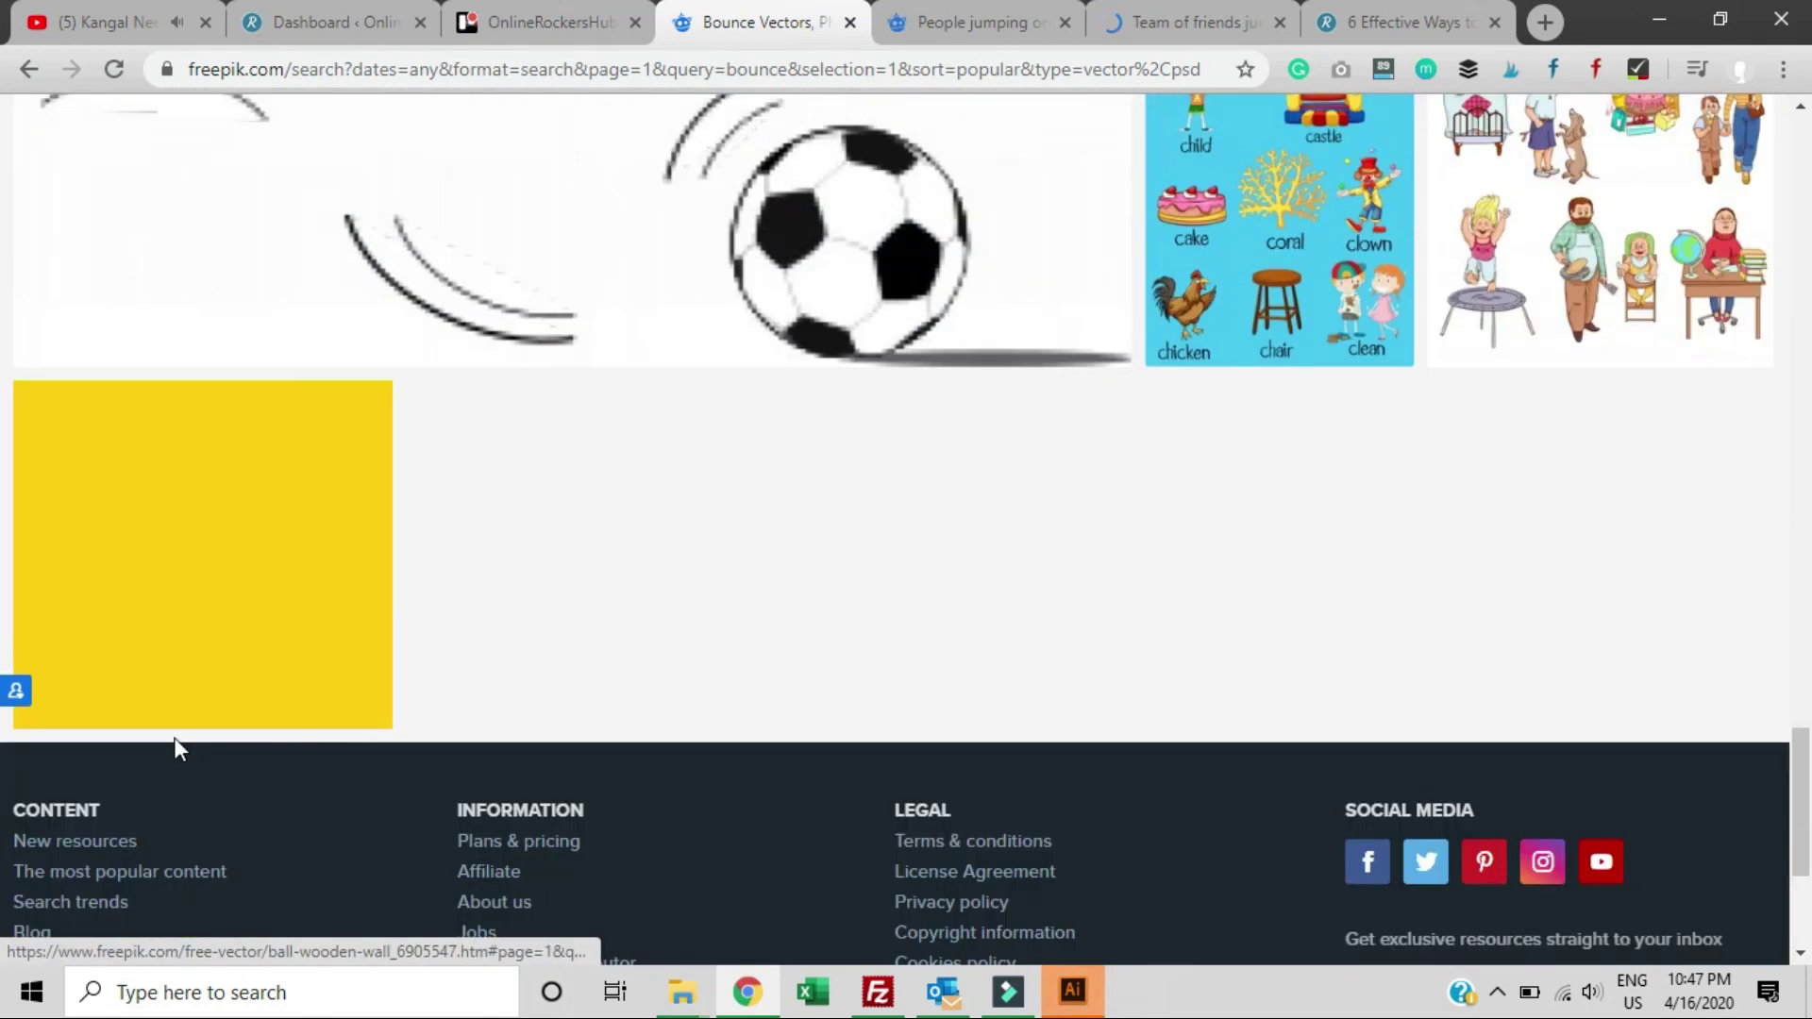
pyautogui.scroll(20, 273, 717)
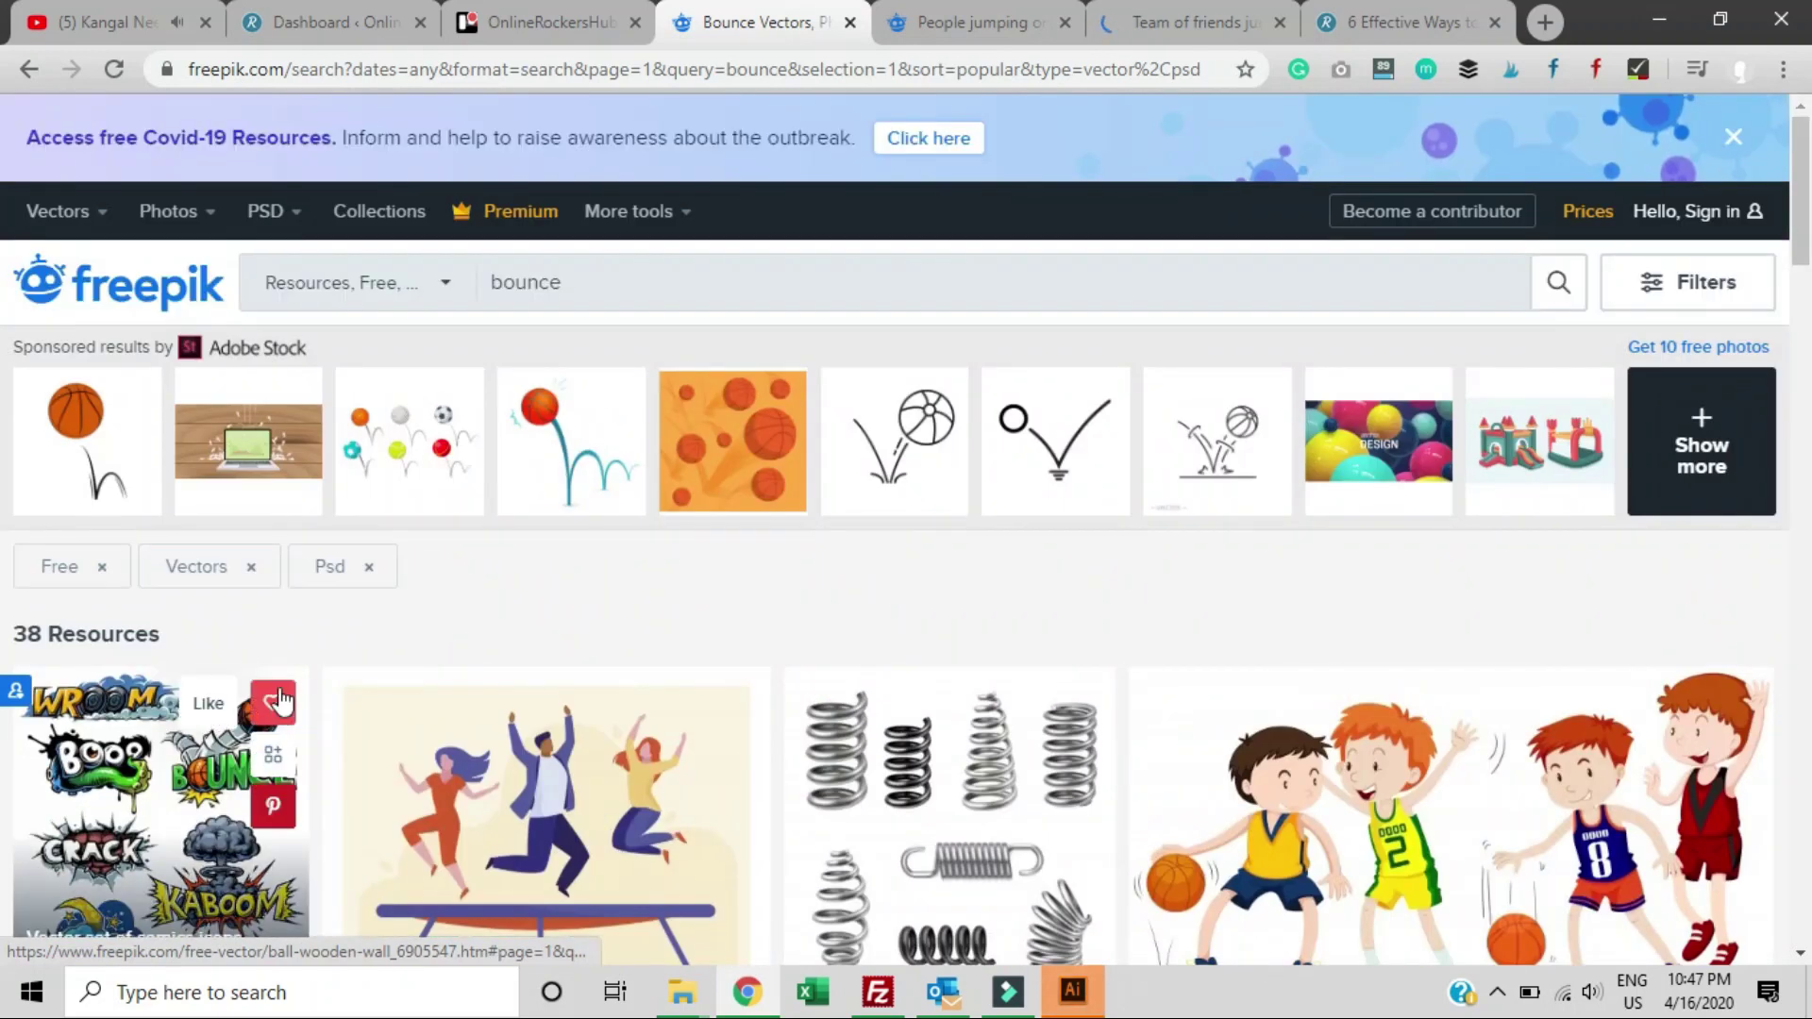
# Search for "website" with the Free, Vectors and Psd filters kept
pyautogui.click(636, 264)
pyautogui.write('website')
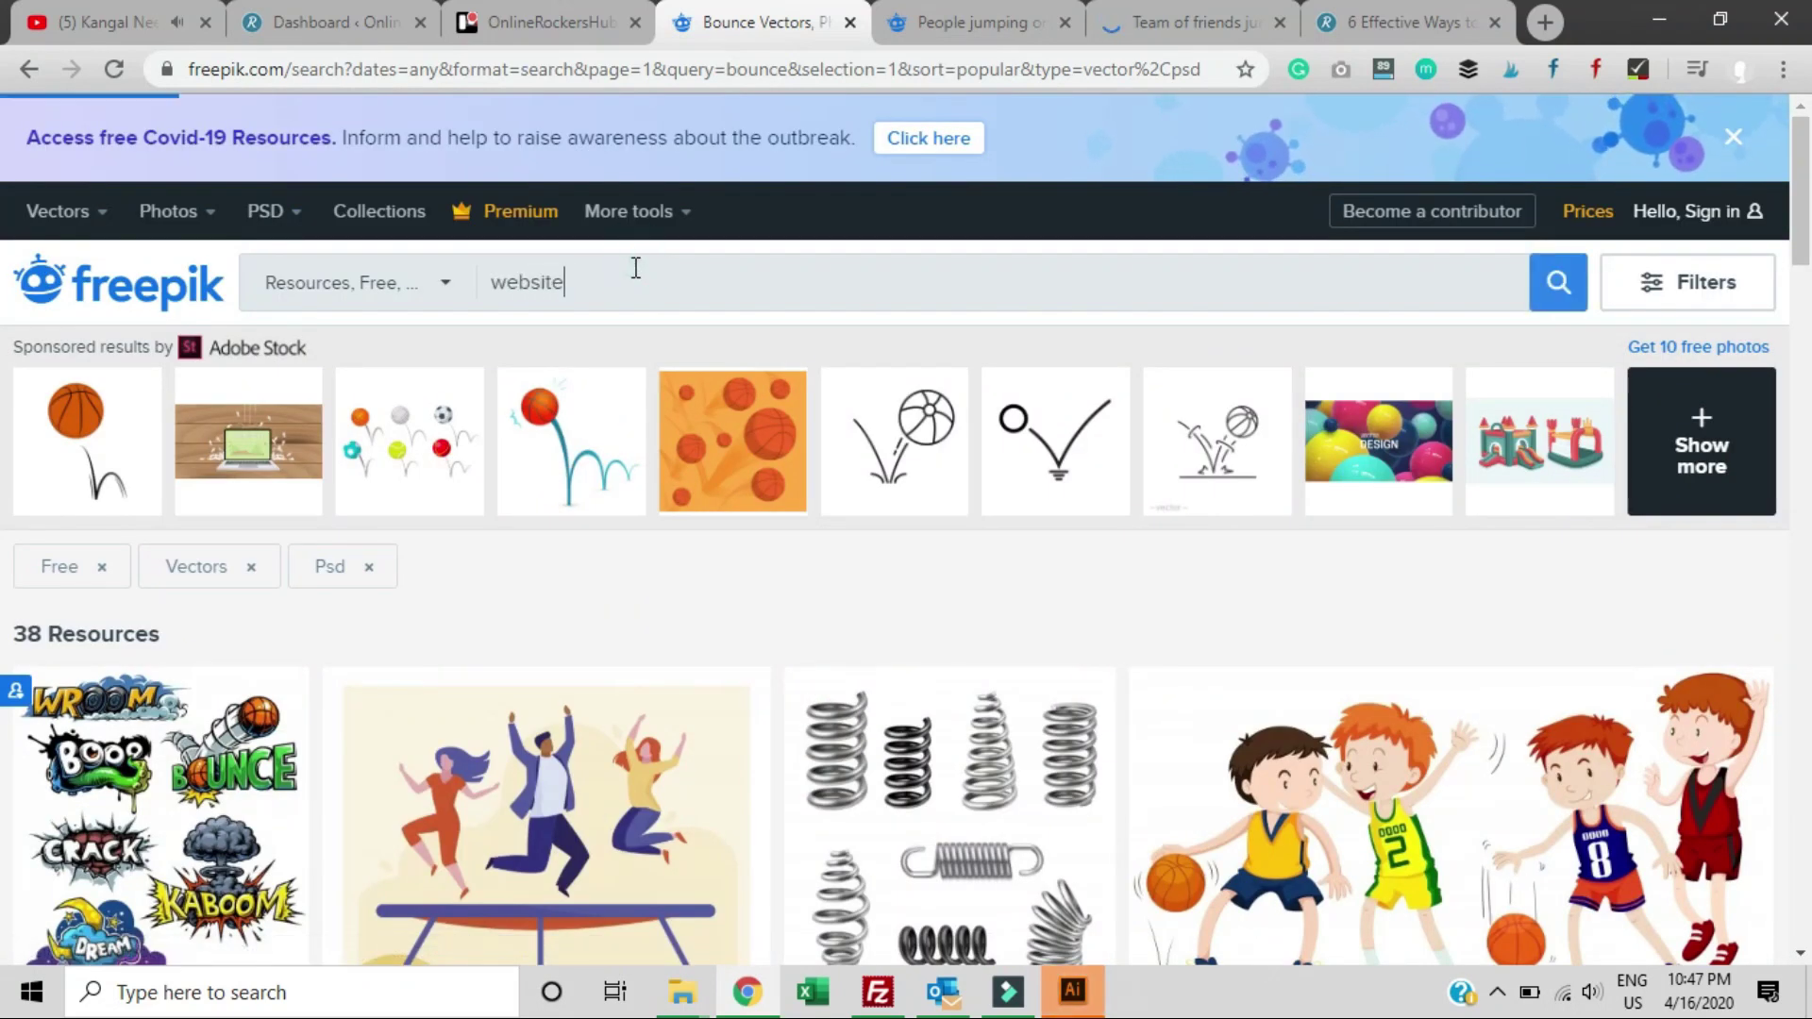
pyautogui.press('Return')
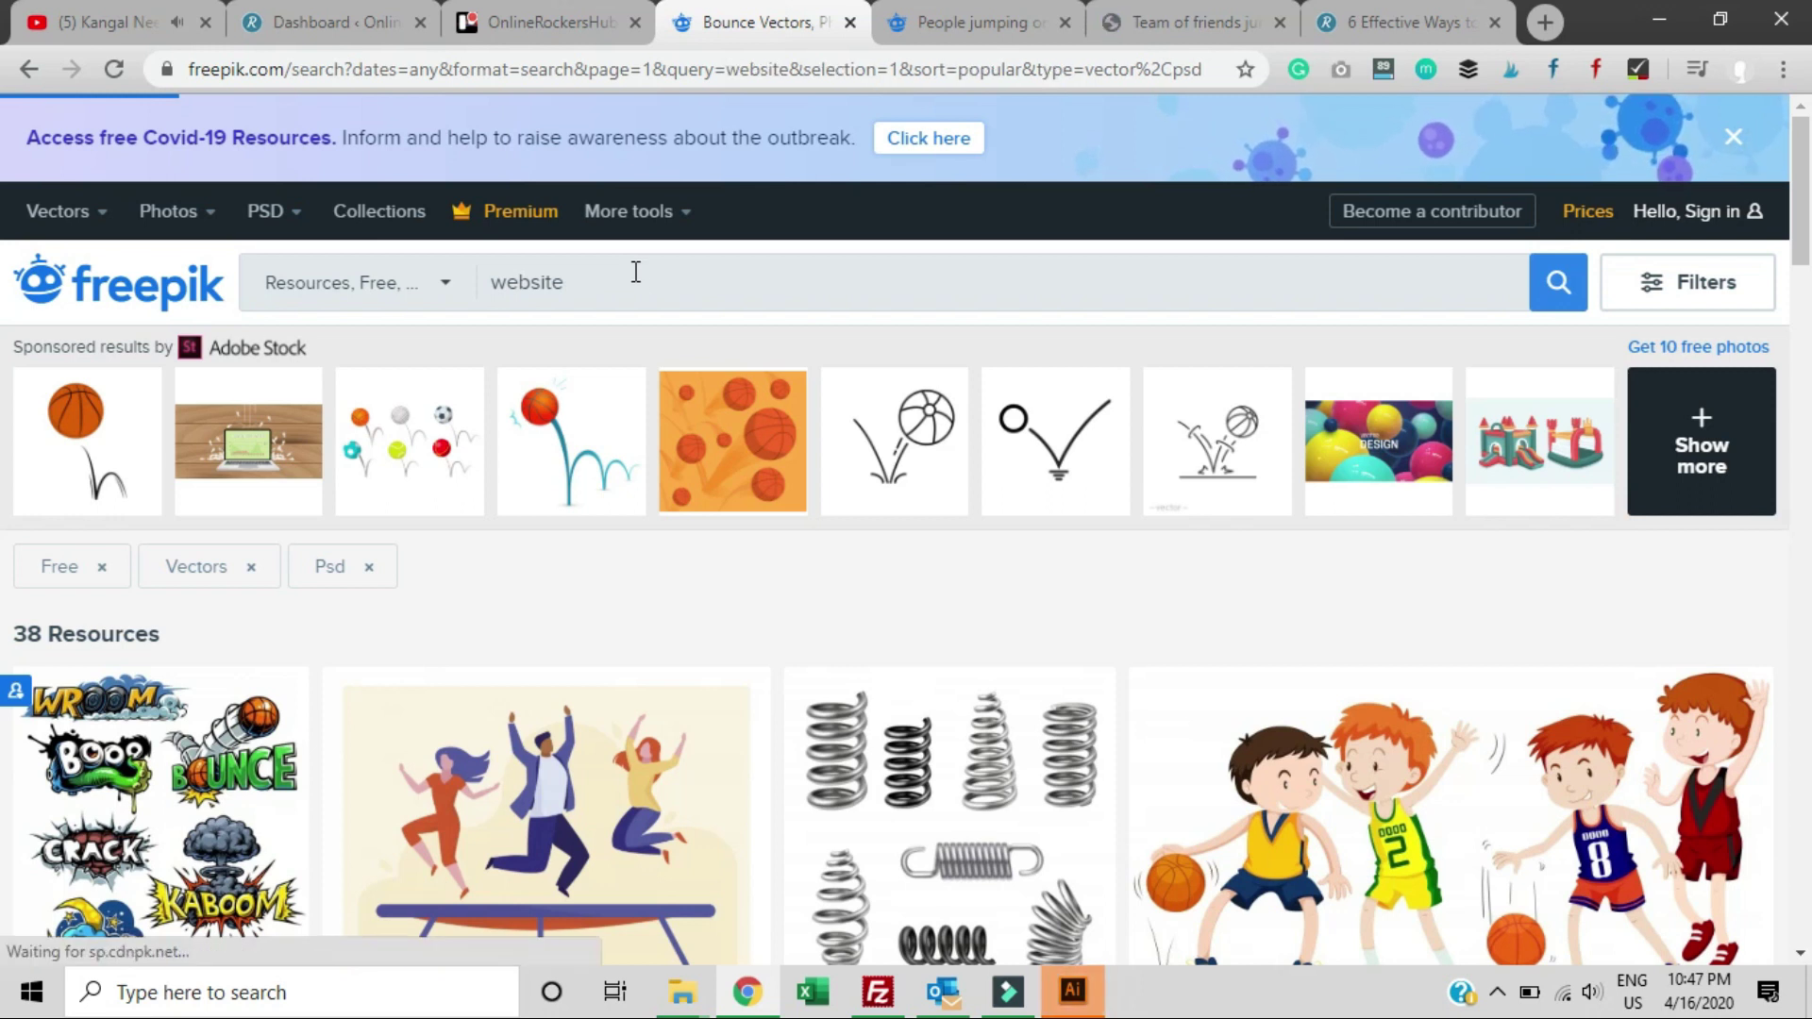
pyautogui.scroll(-3, 627, 379)
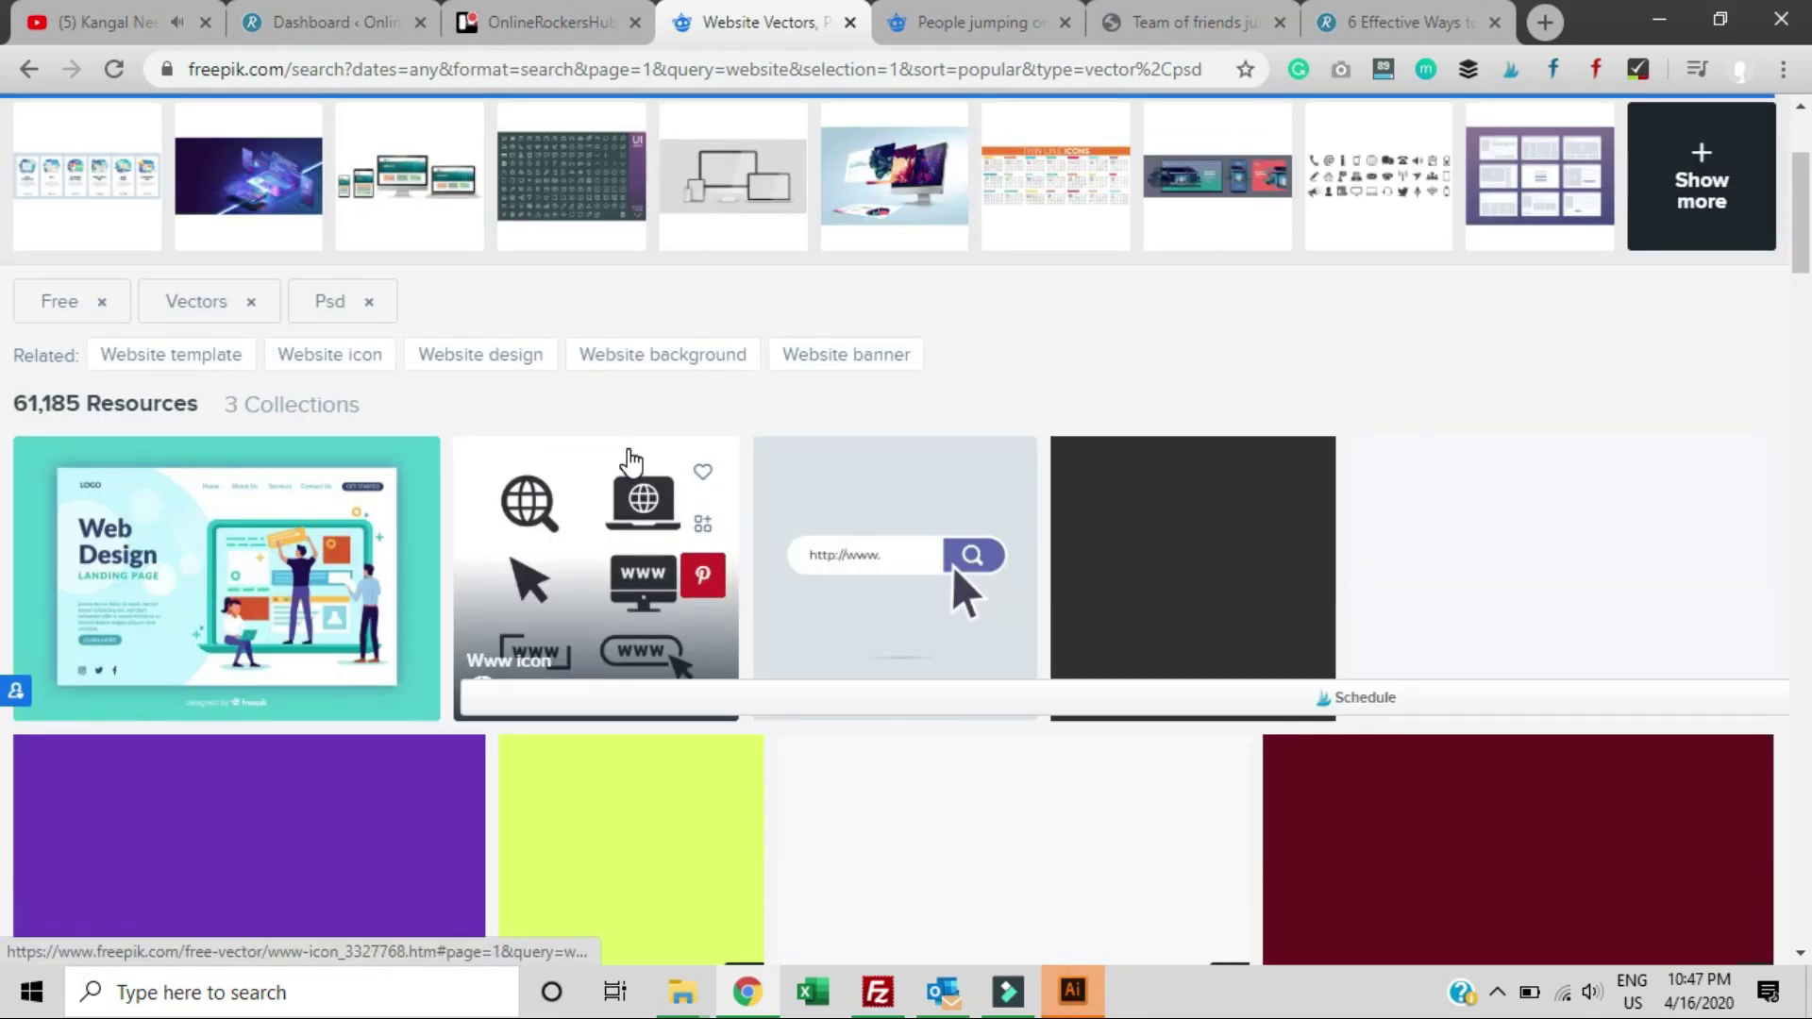
# Extend the search term to "website metrics" and run the search
pyautogui.scroll(3, 626, 457)
pyautogui.click(698, 283)
pyautogui.write('metrics')
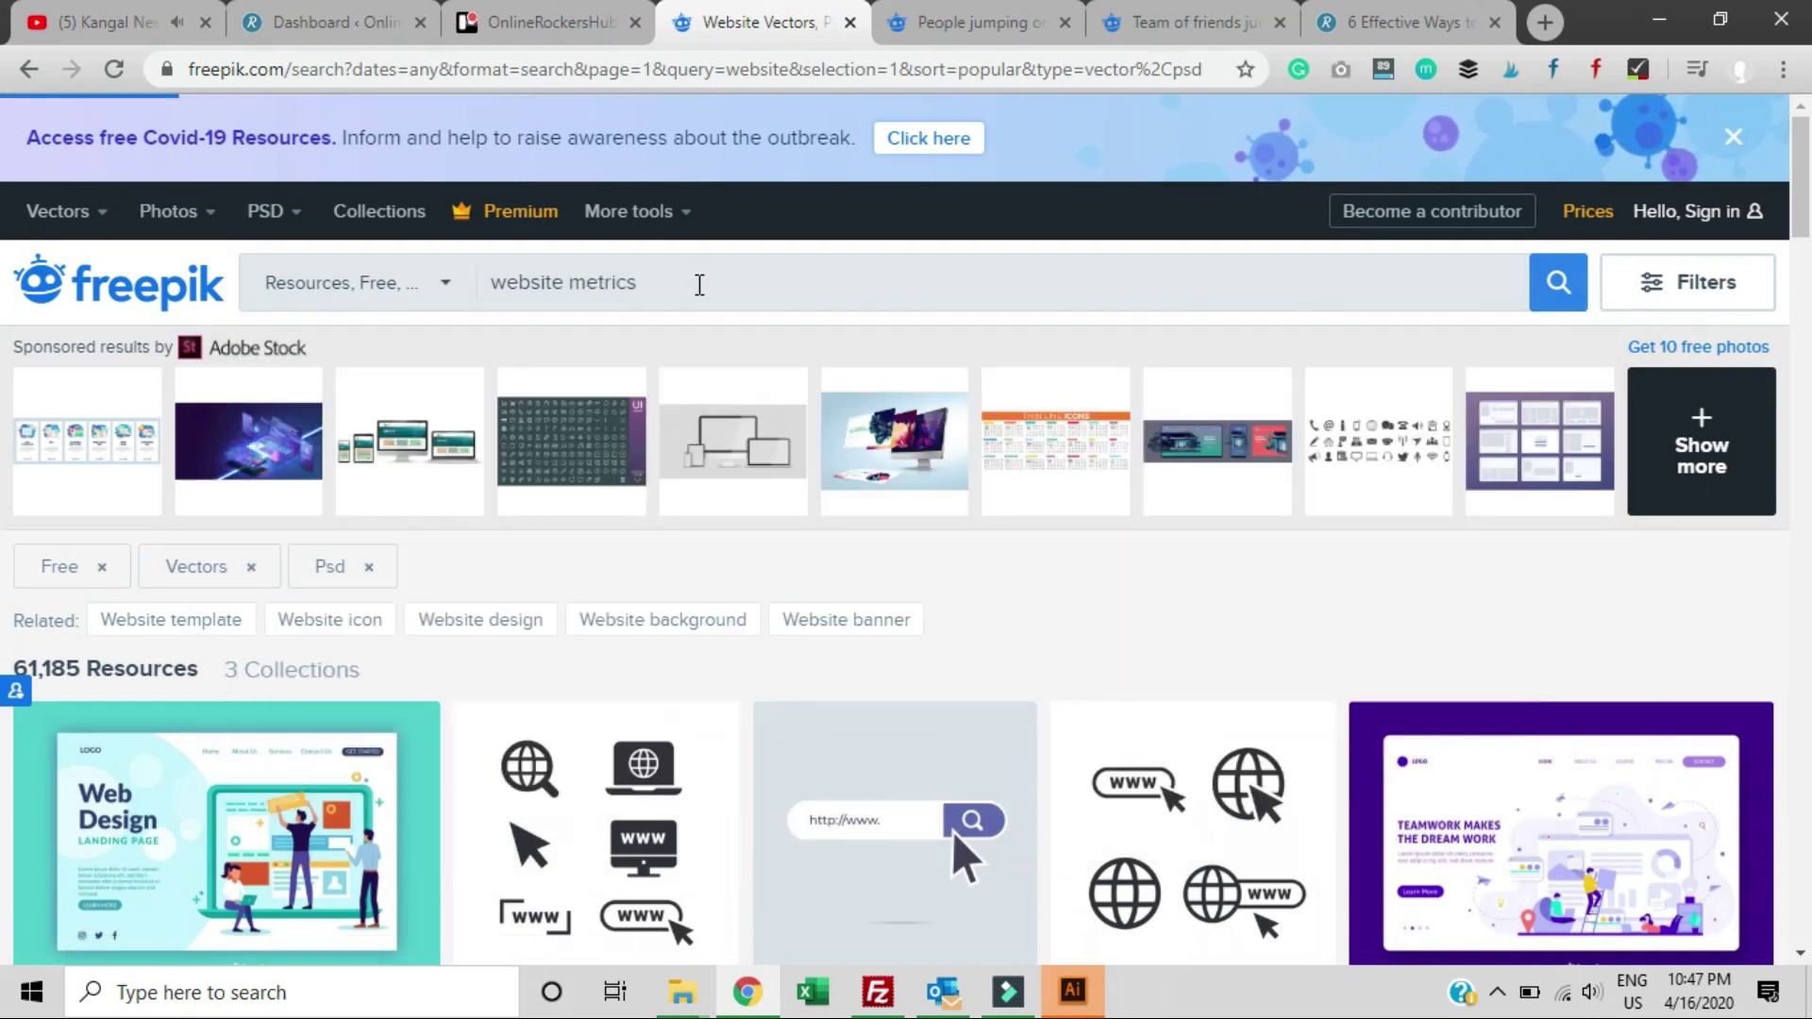
pyautogui.press('Return')
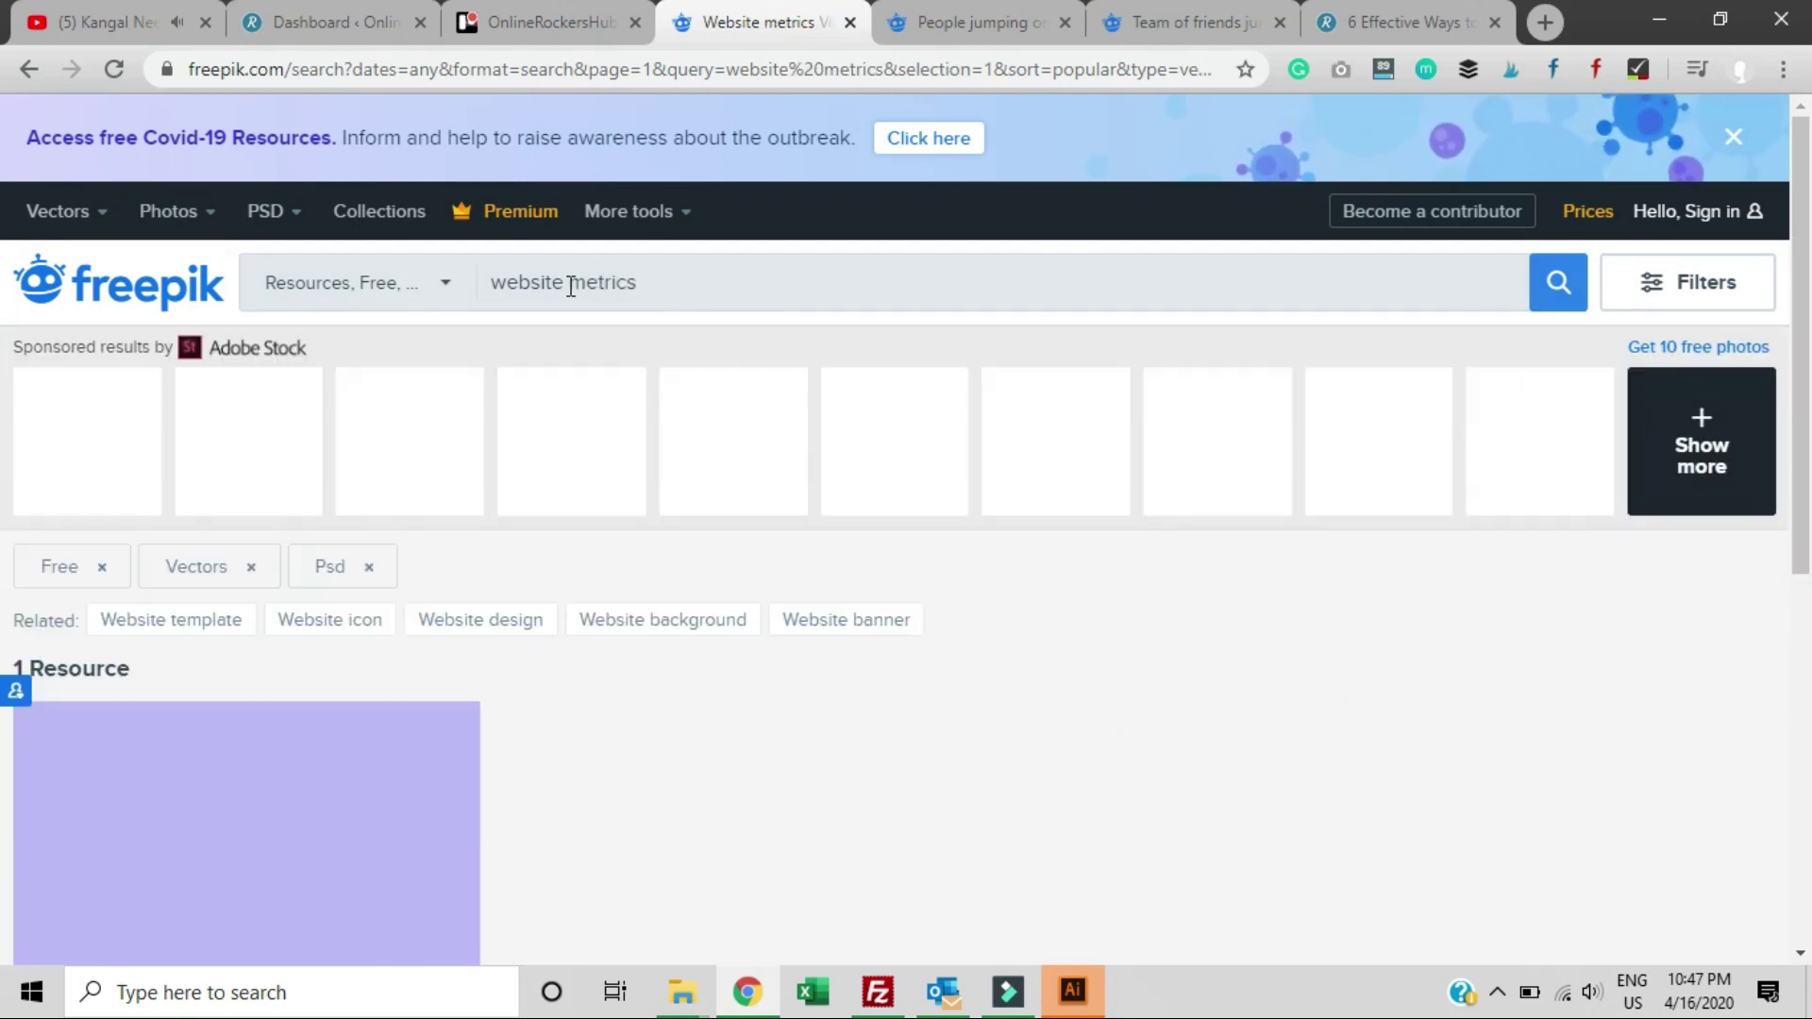
# Replace the second word of the query and search for "website analysis"
pyautogui.doubleClick(578, 291)
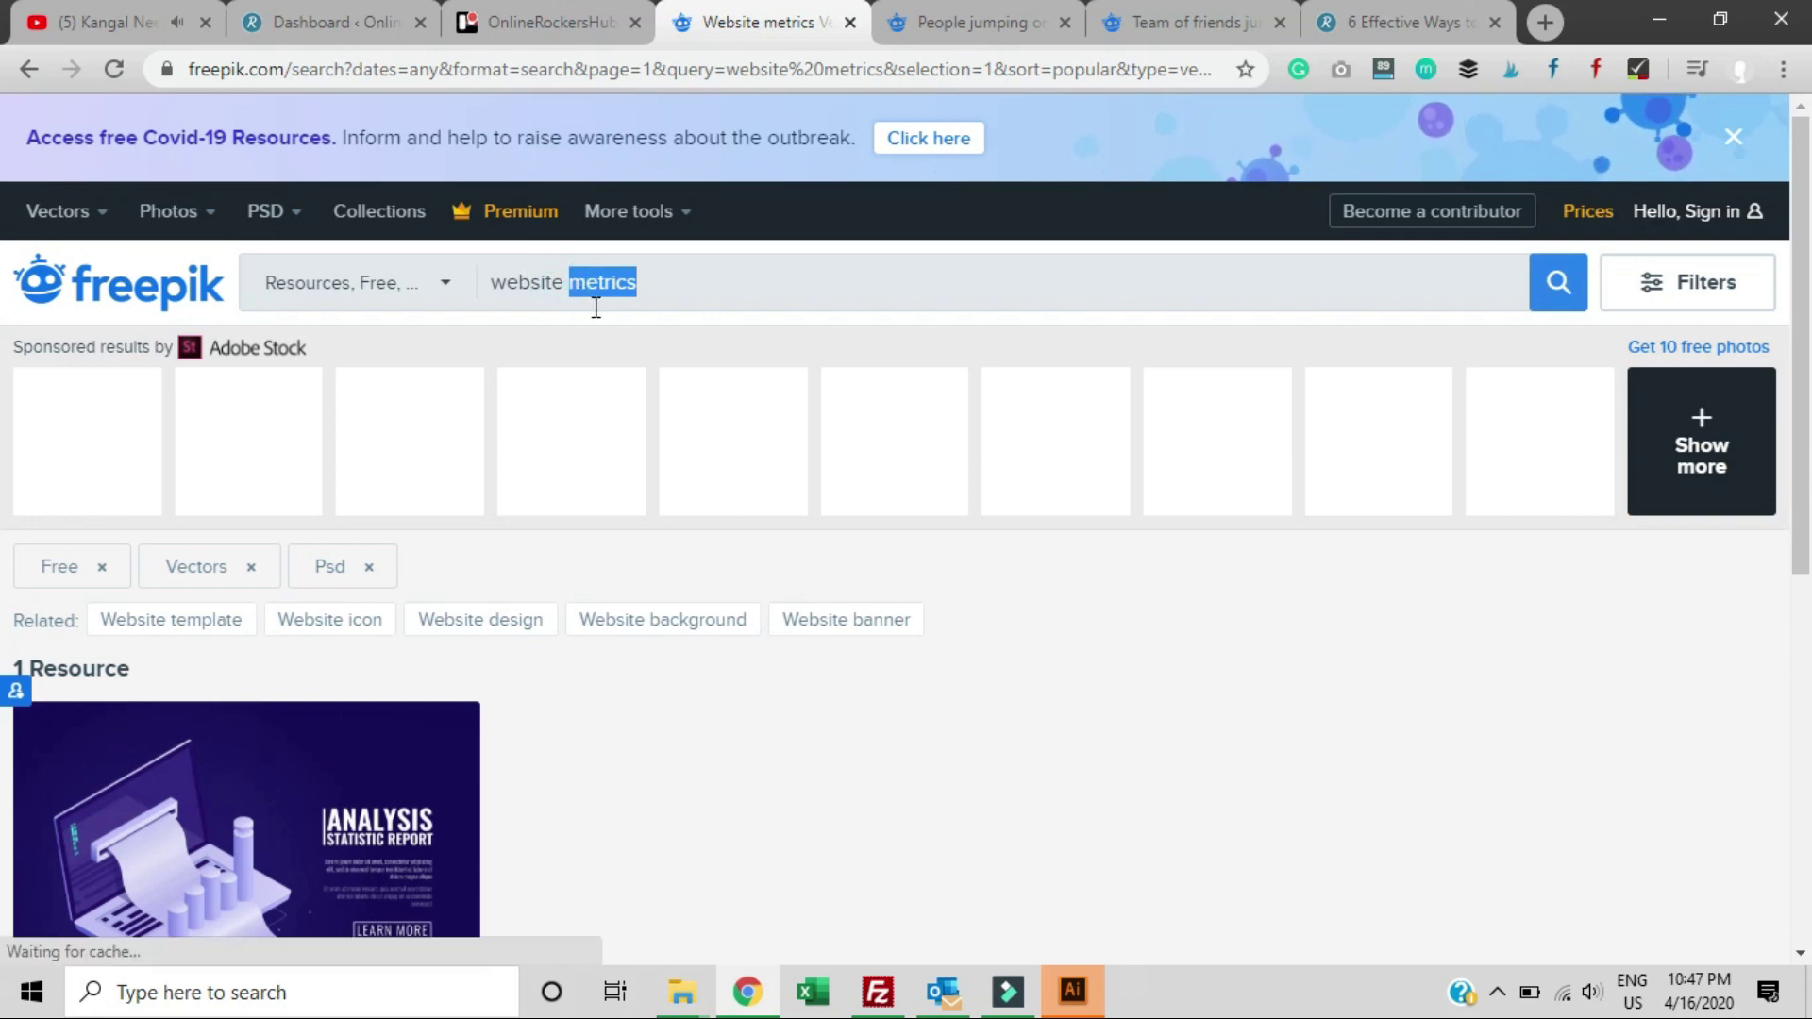
pyautogui.press('BackSpace')
pyautogui.write('analysis')
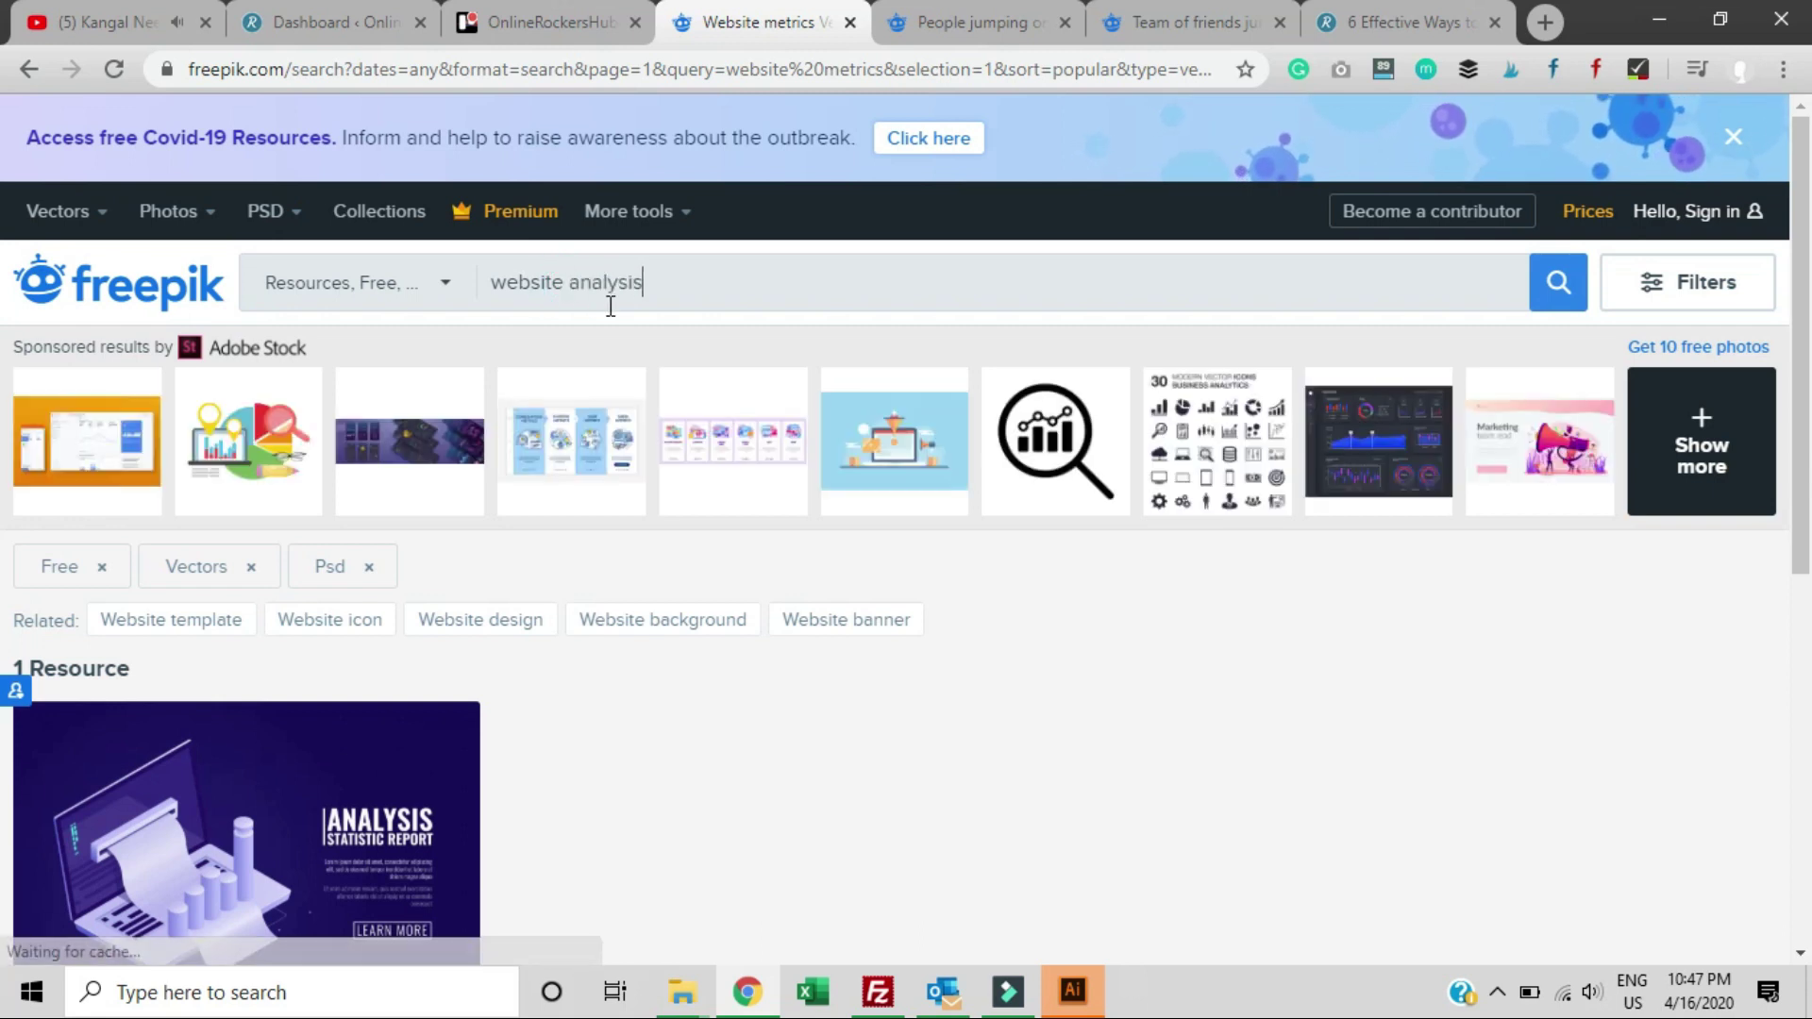
pyautogui.press('Return')
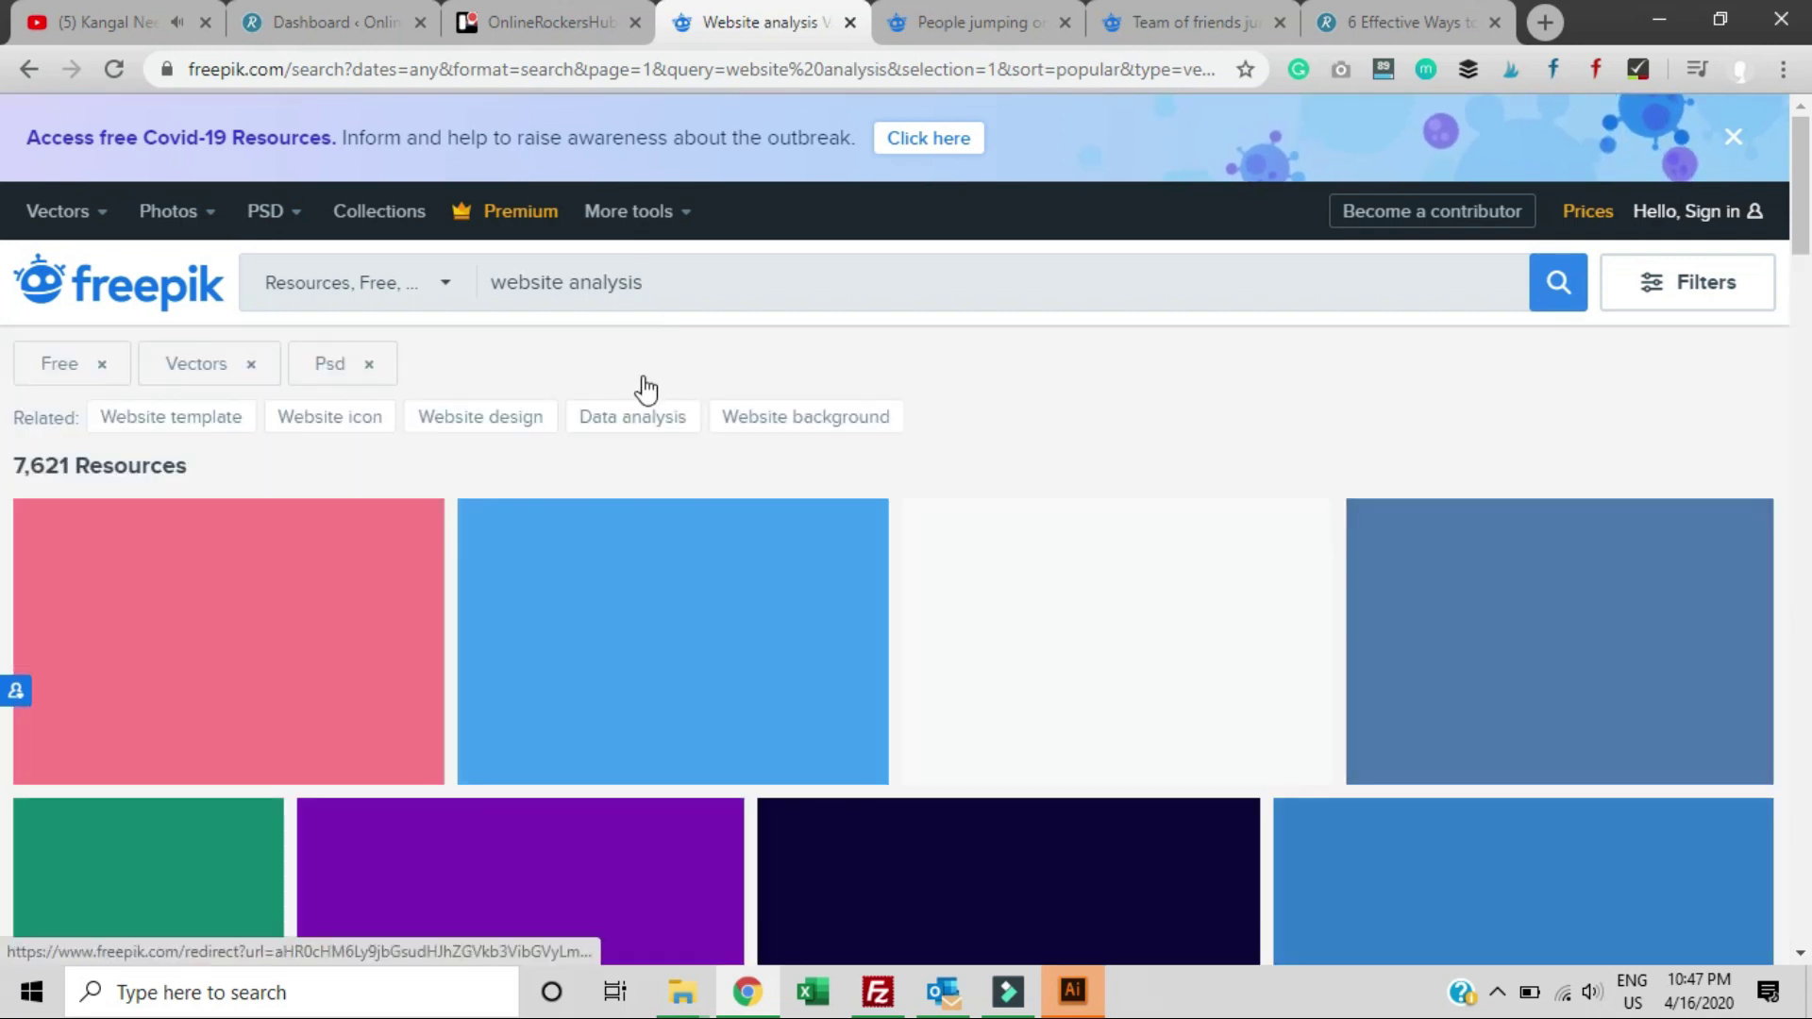
# Open the "Ui ux analytics dashboard isometric landing page" vector in a new browser tab
pyautogui.scroll(-1, 646, 389)
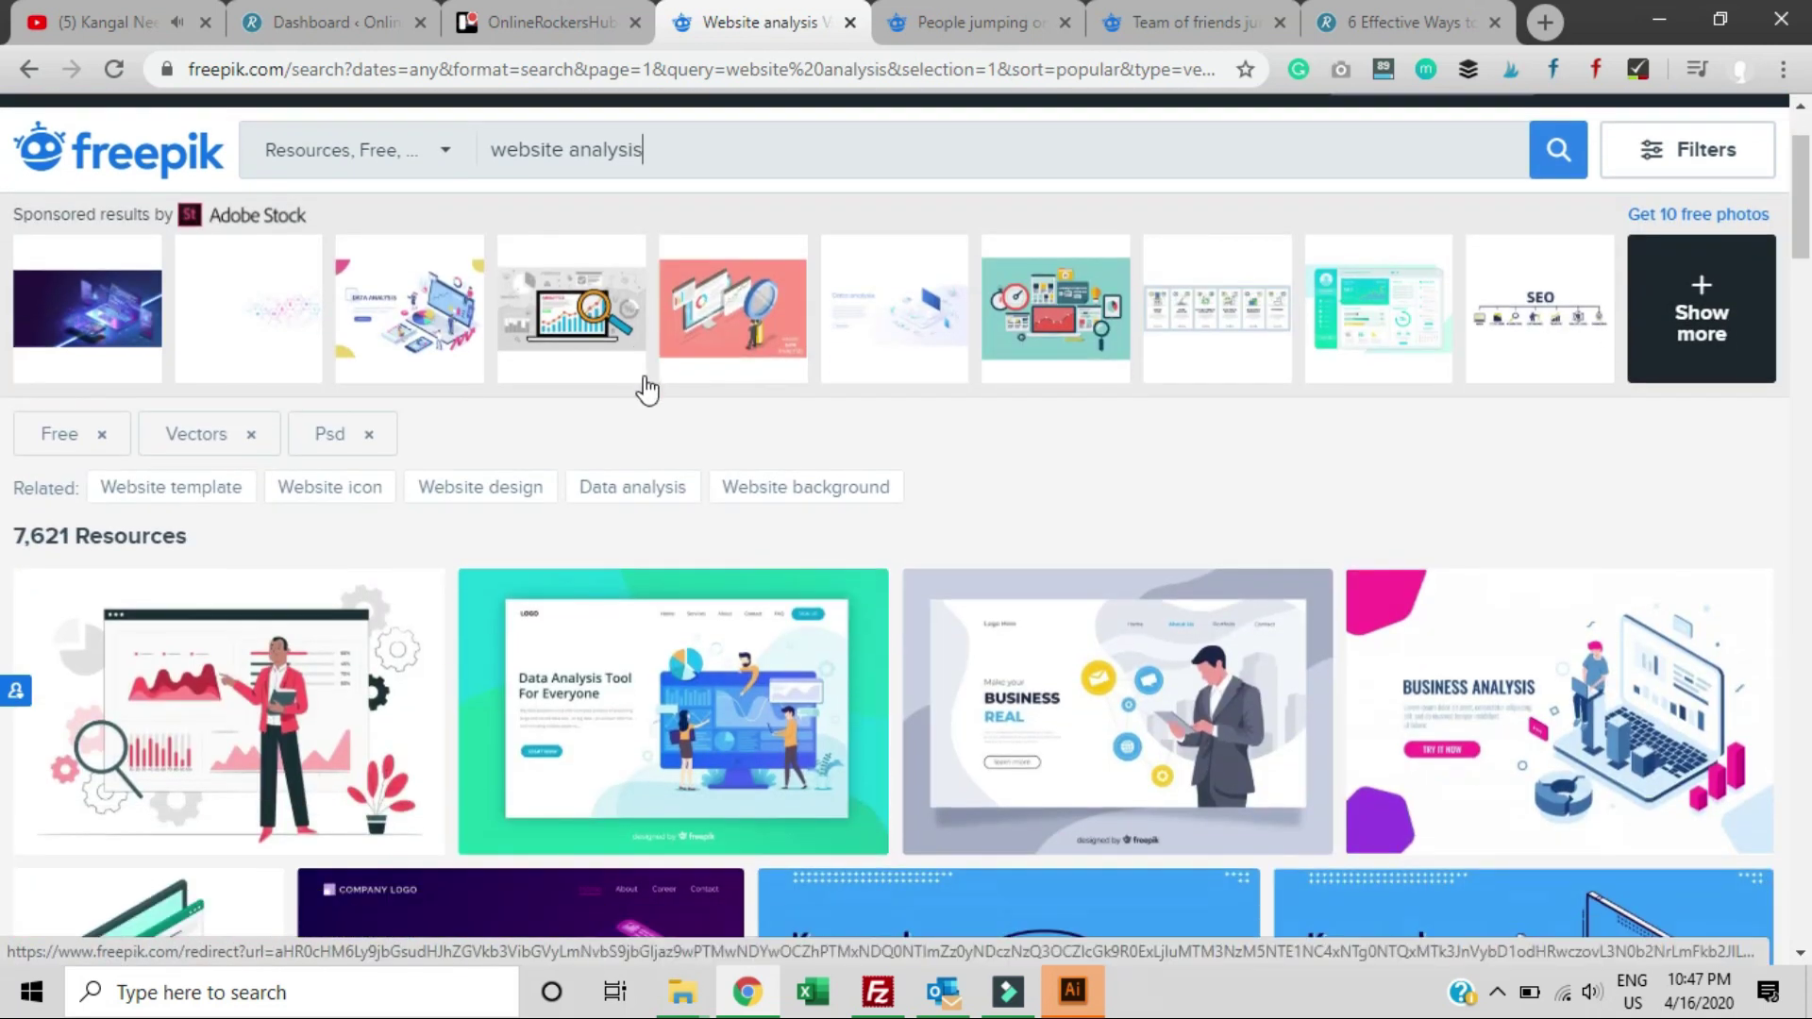
pyautogui.scroll(-2, 646, 389)
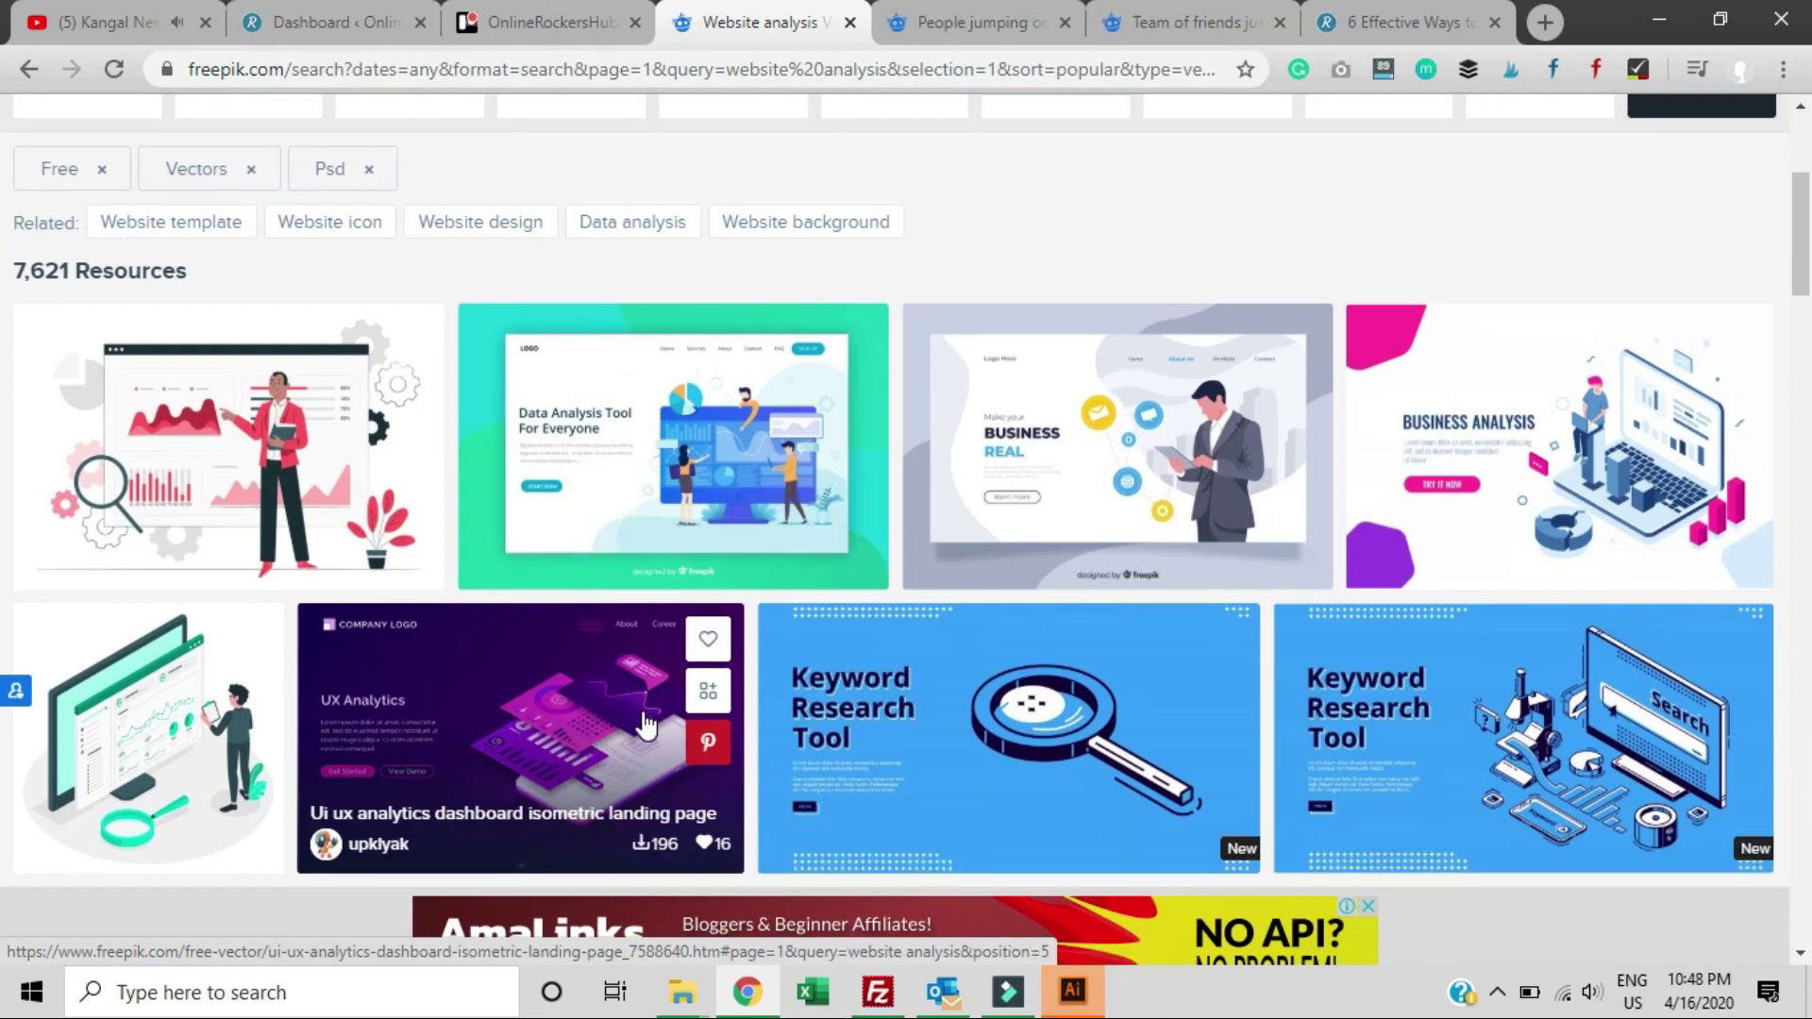
pyautogui.scroll(-2, 634, 722)
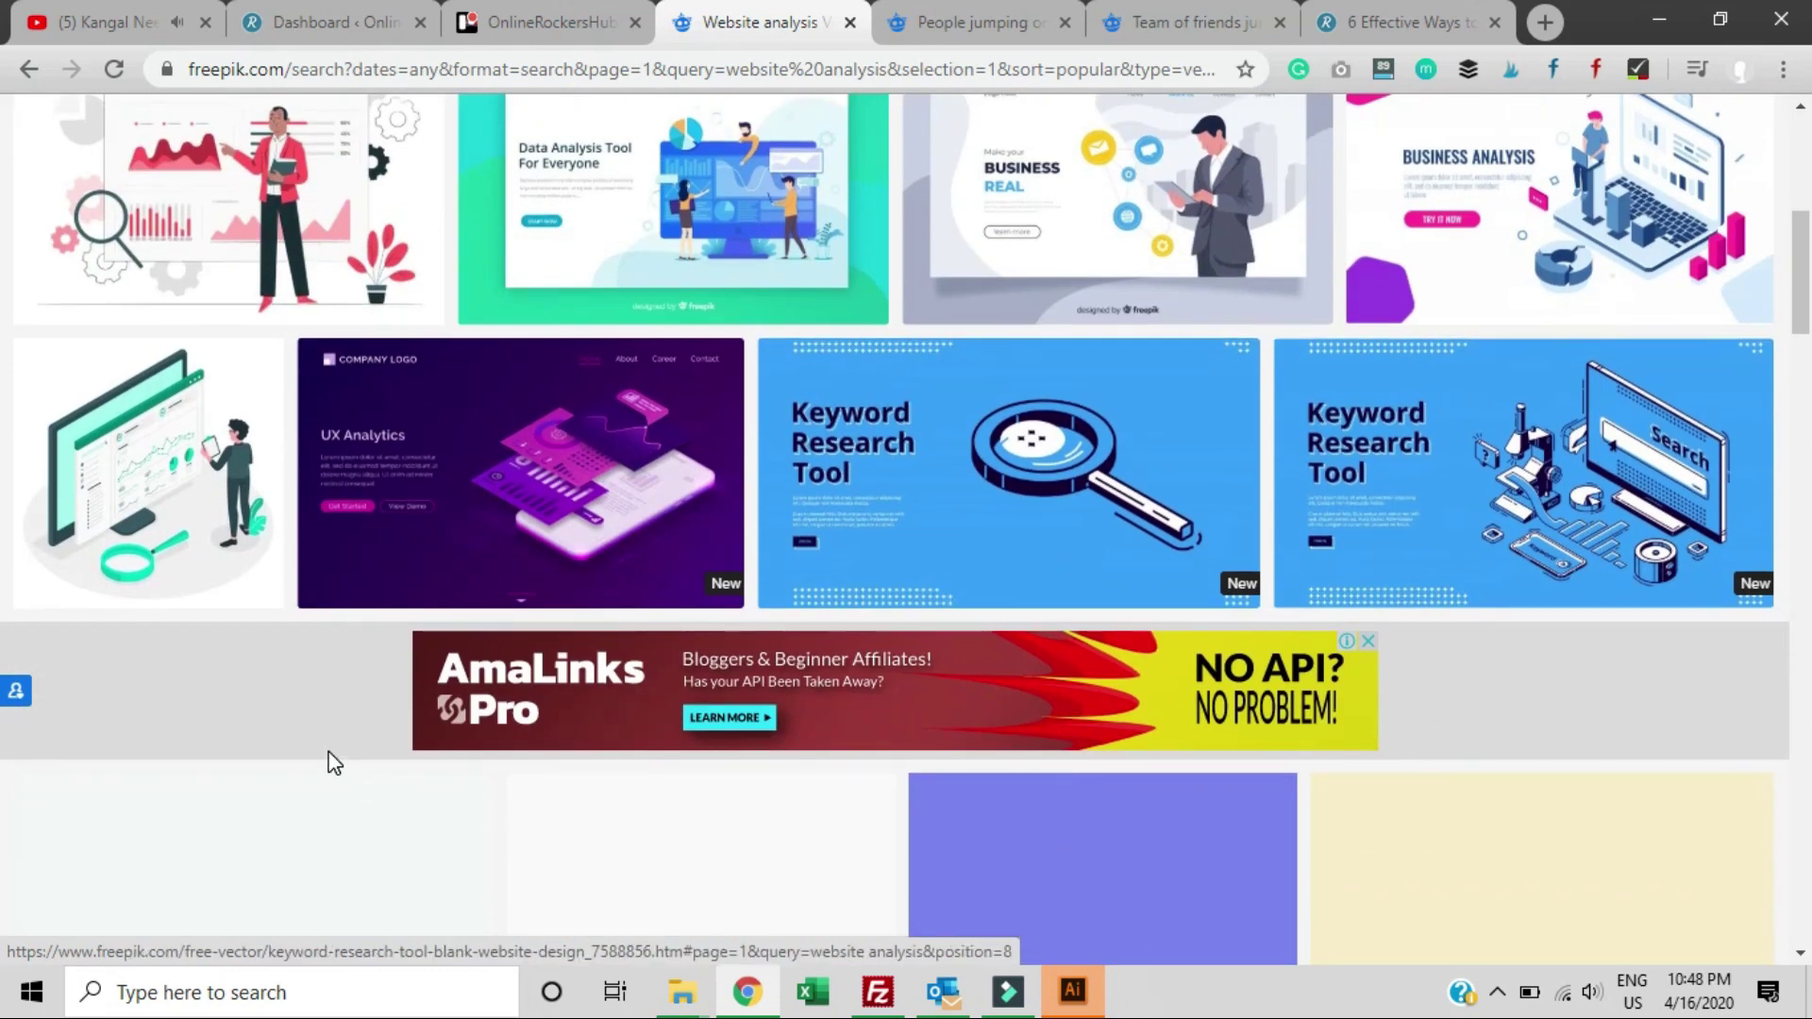
pyautogui.scroll(-2, 332, 759)
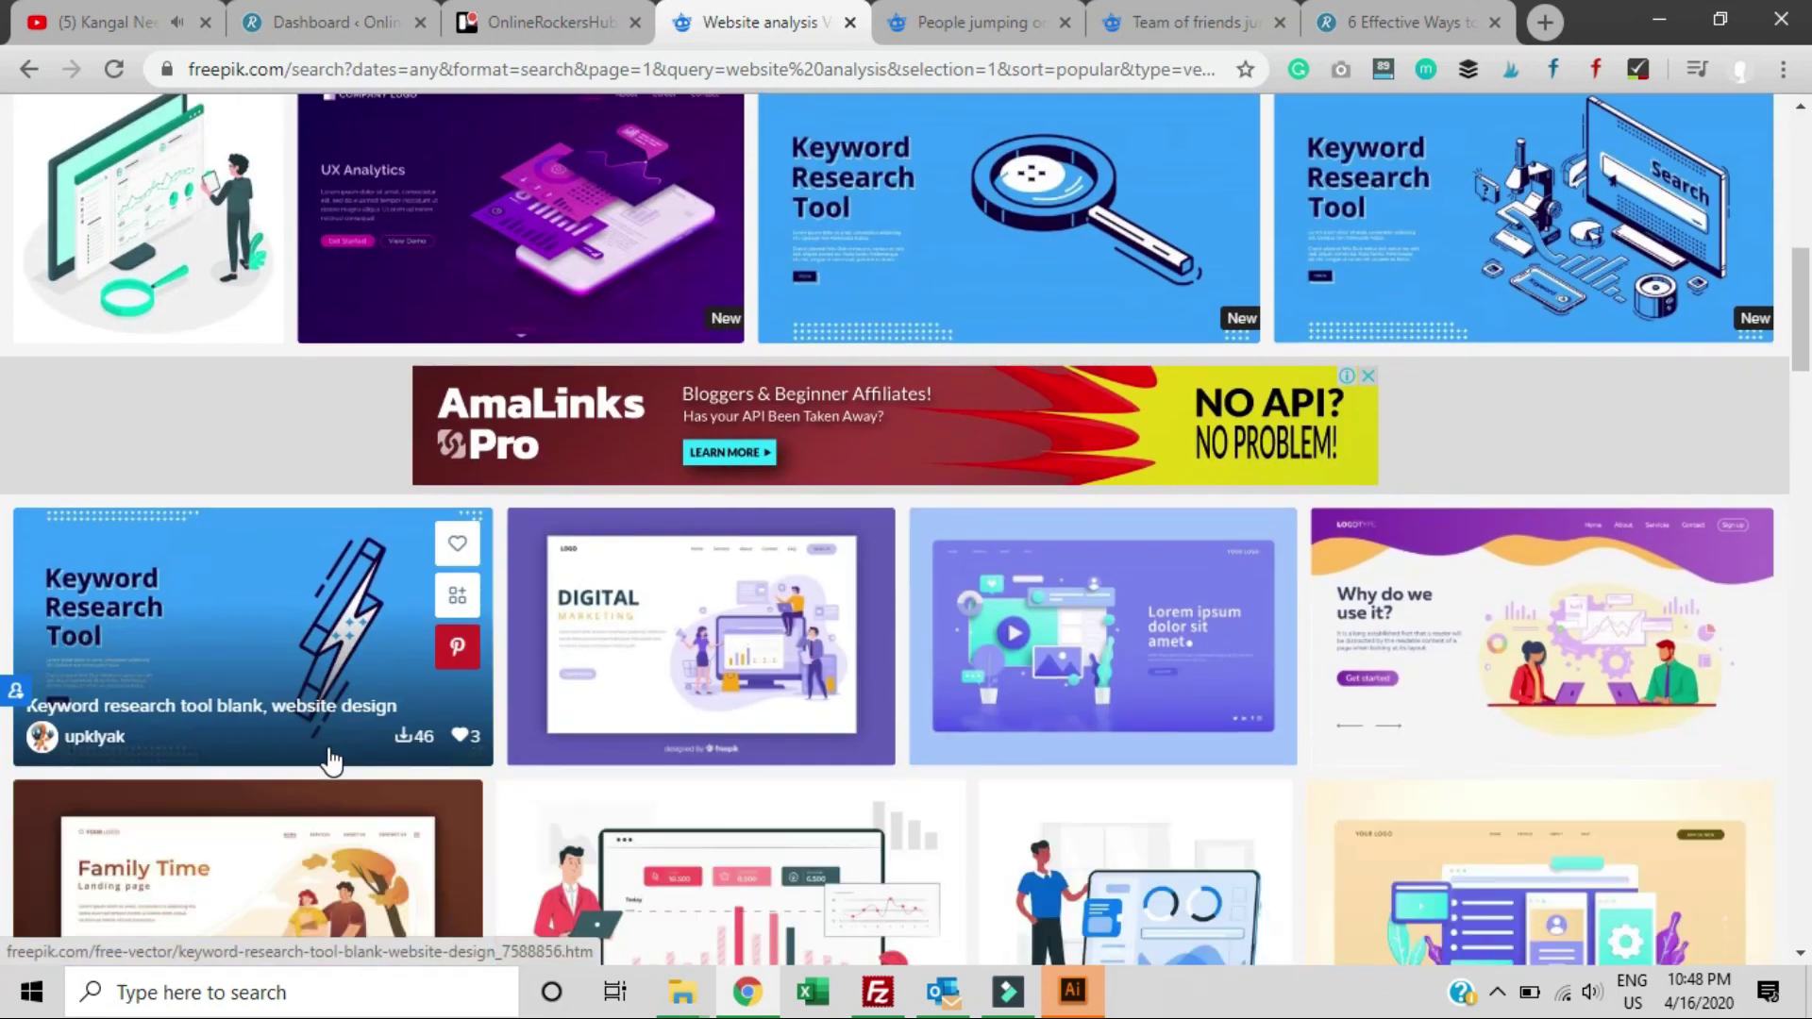
pyautogui.scroll(1, 331, 760)
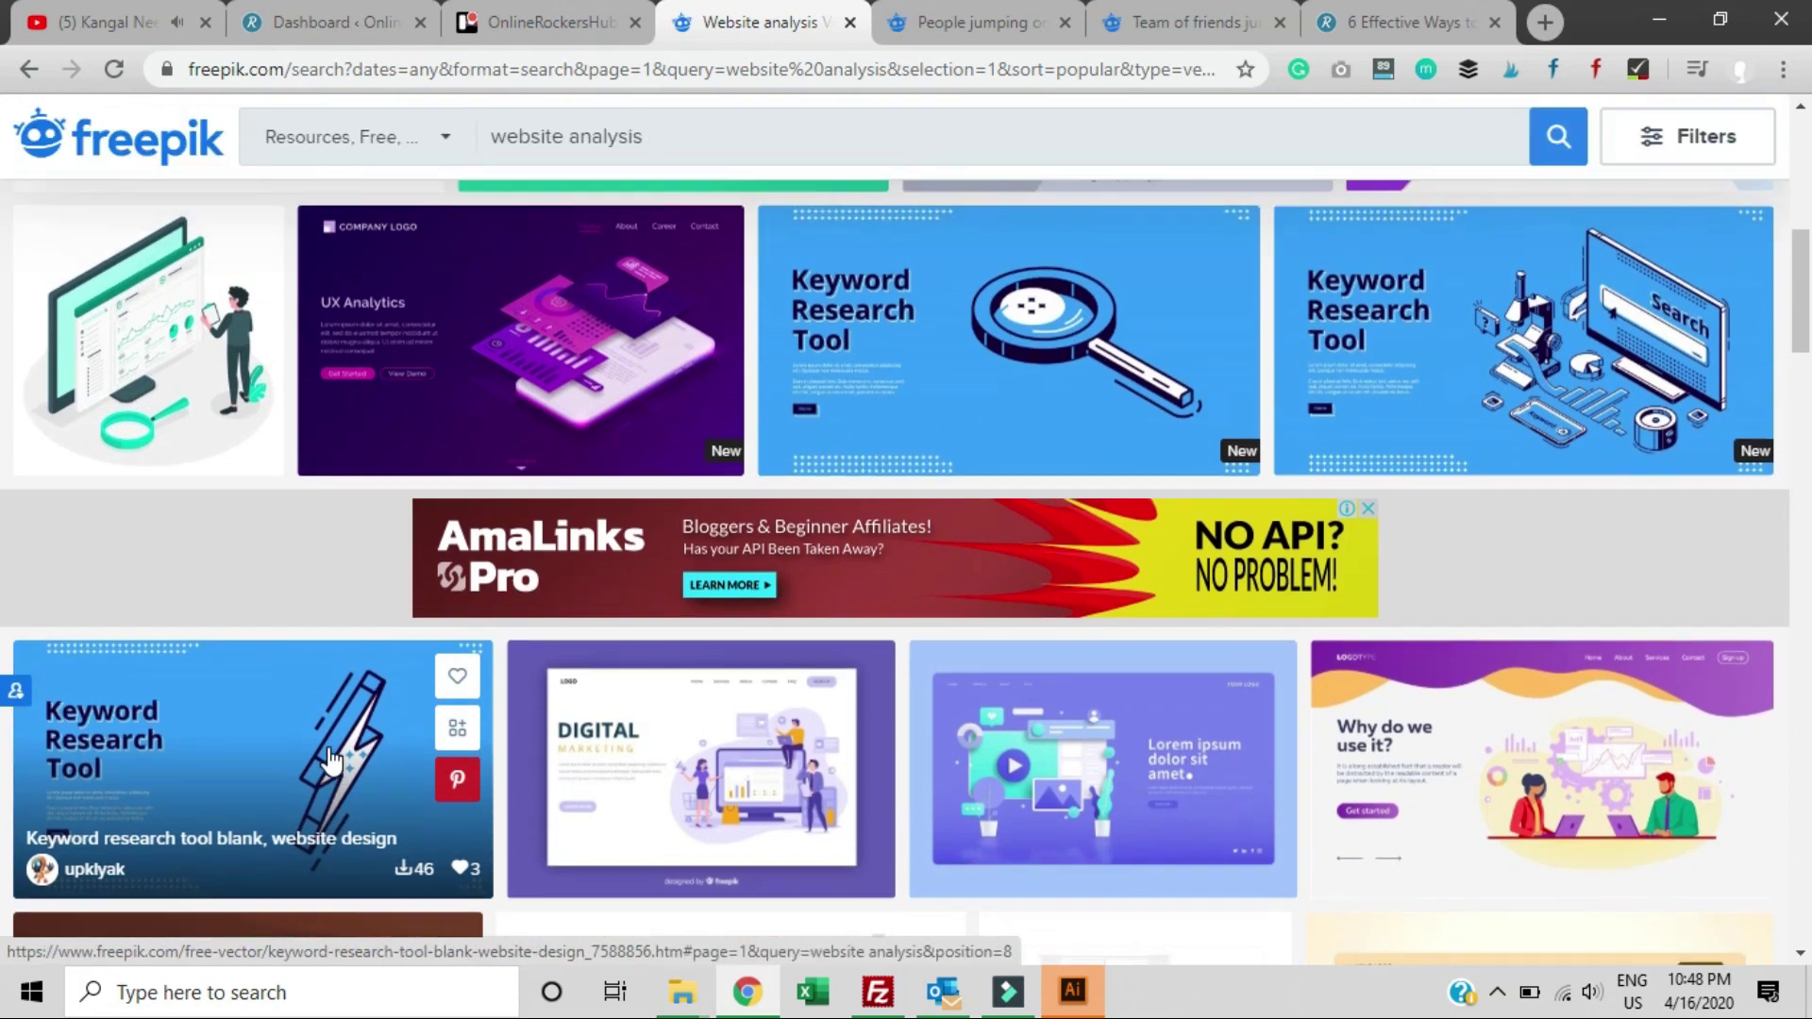
pyautogui.scroll(1, 321, 741)
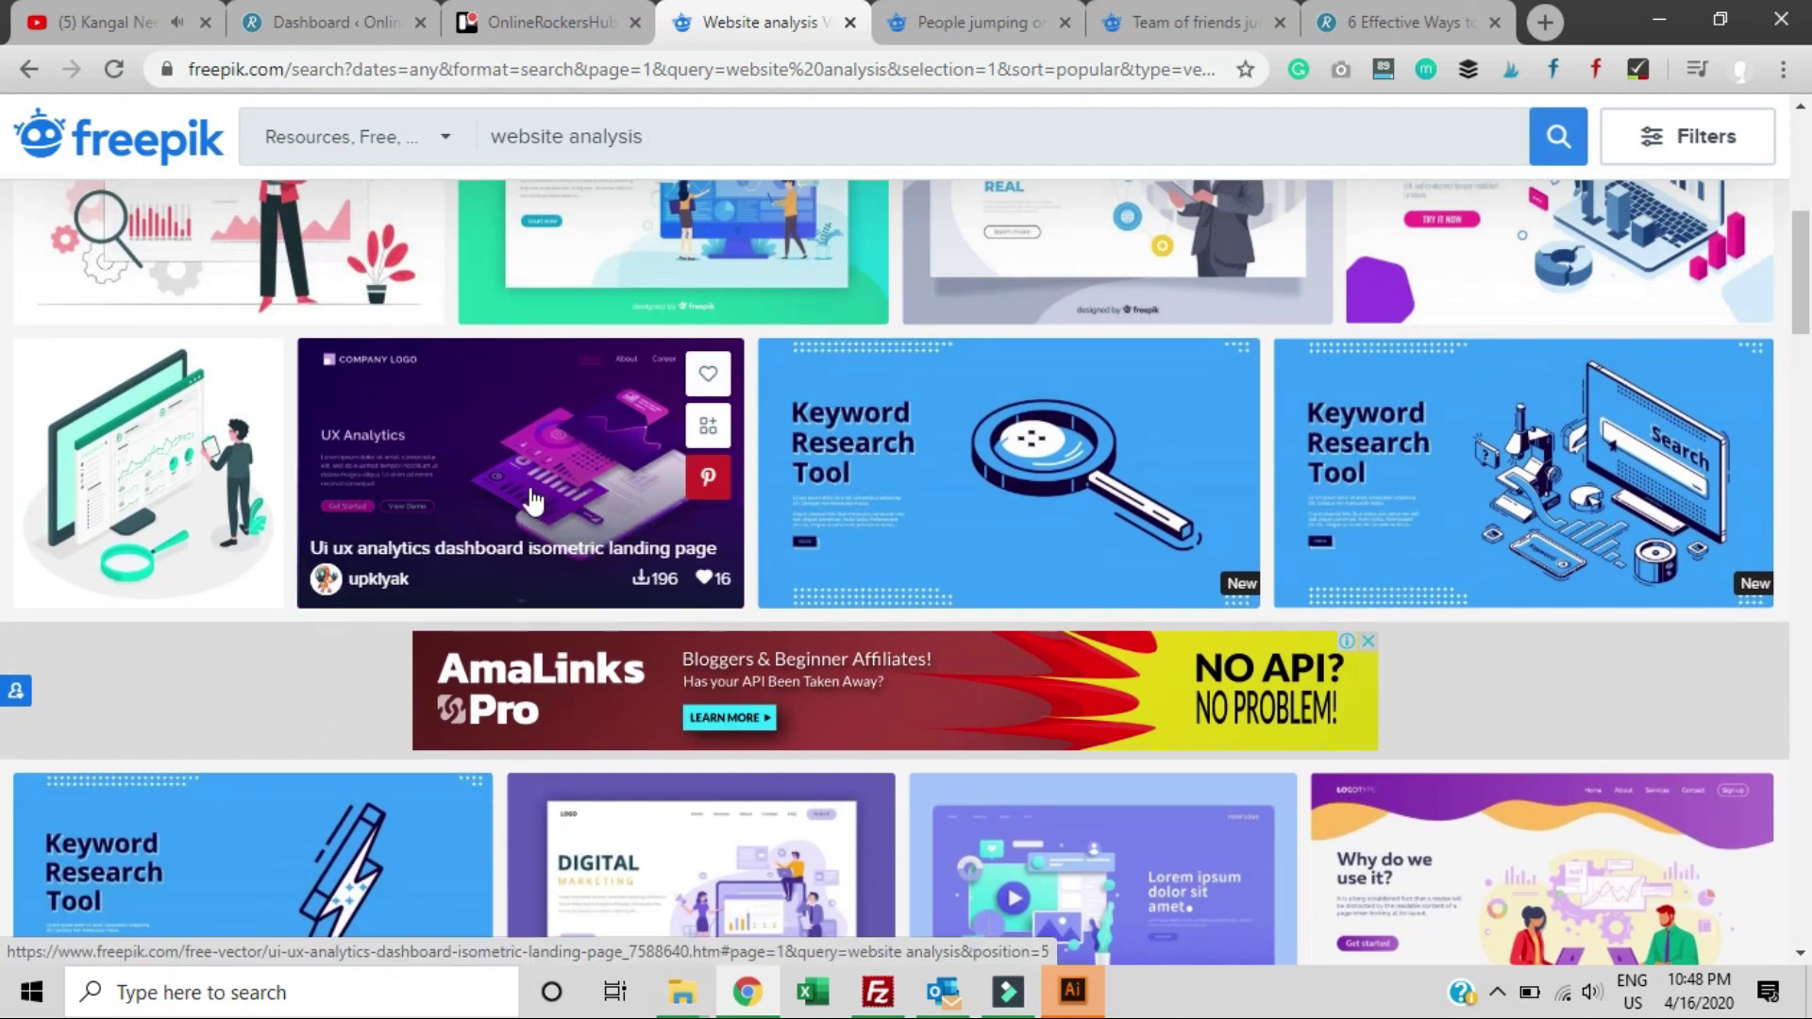
pyautogui.middleClick(488, 463)
# Examine the rest of the website analysis results for further usable analytics illustrations
pyautogui.scroll(-3, 484, 509)
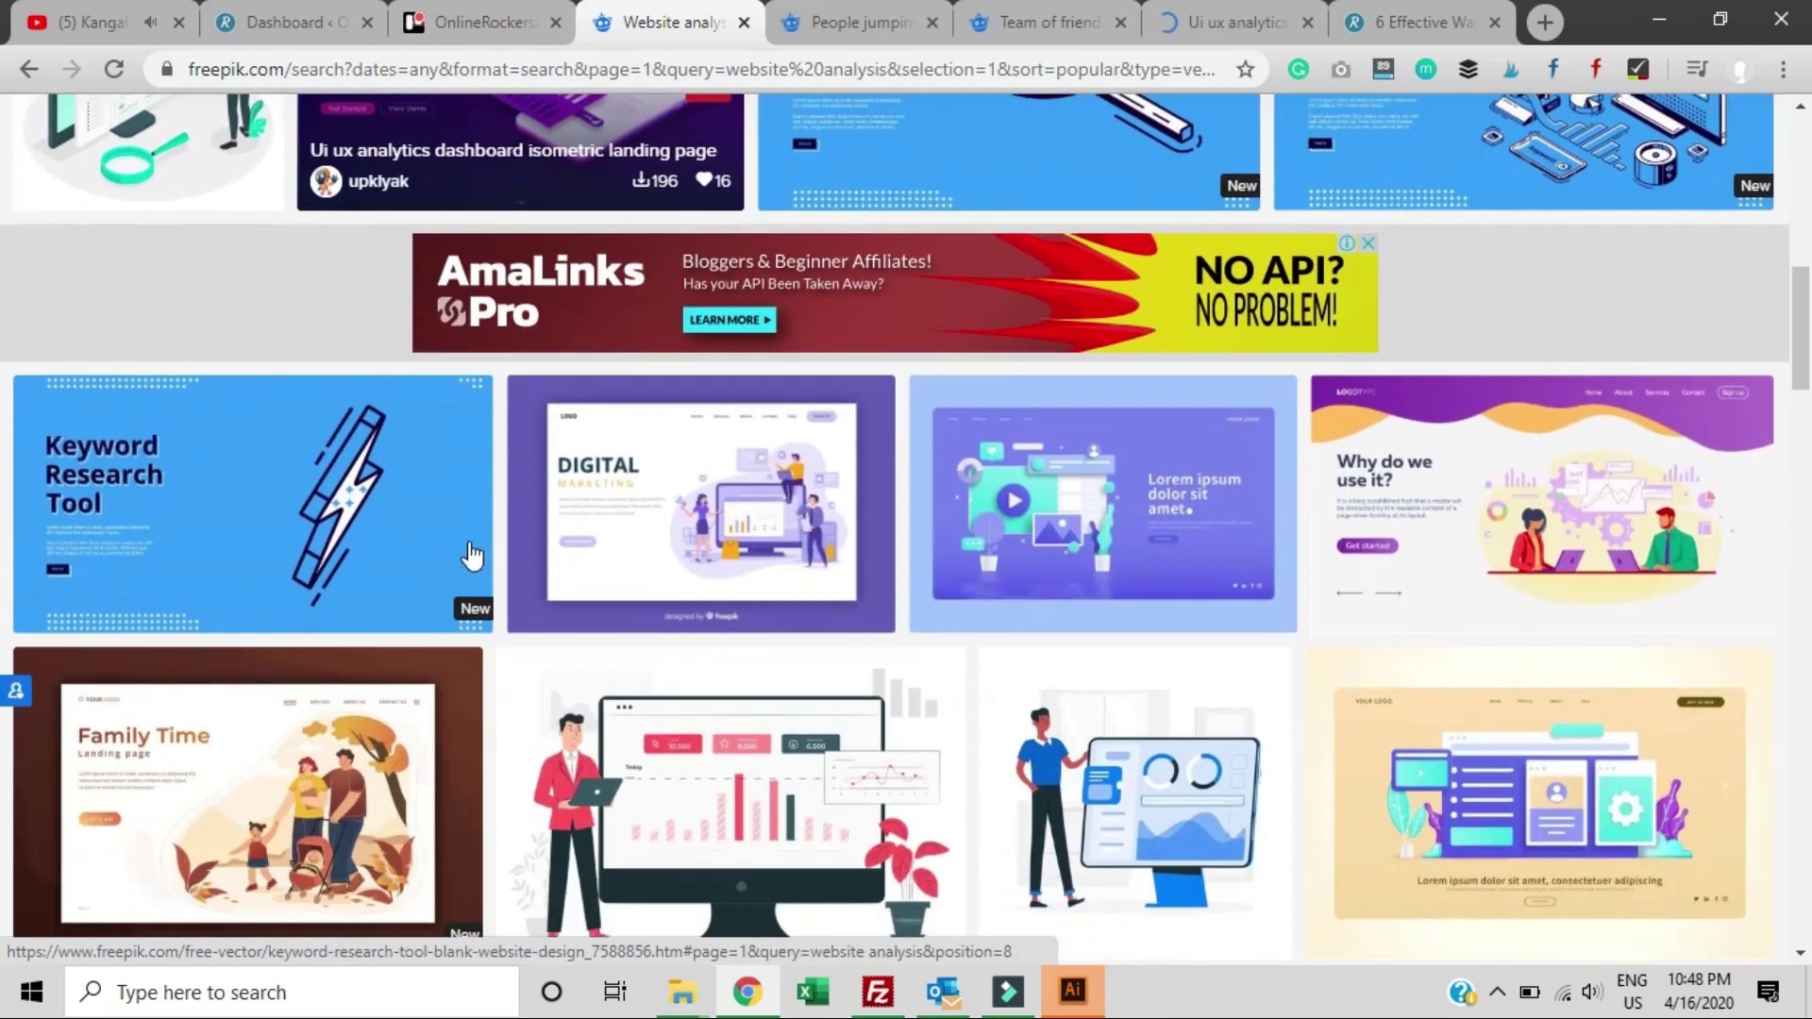
pyautogui.scroll(-2, 497, 608)
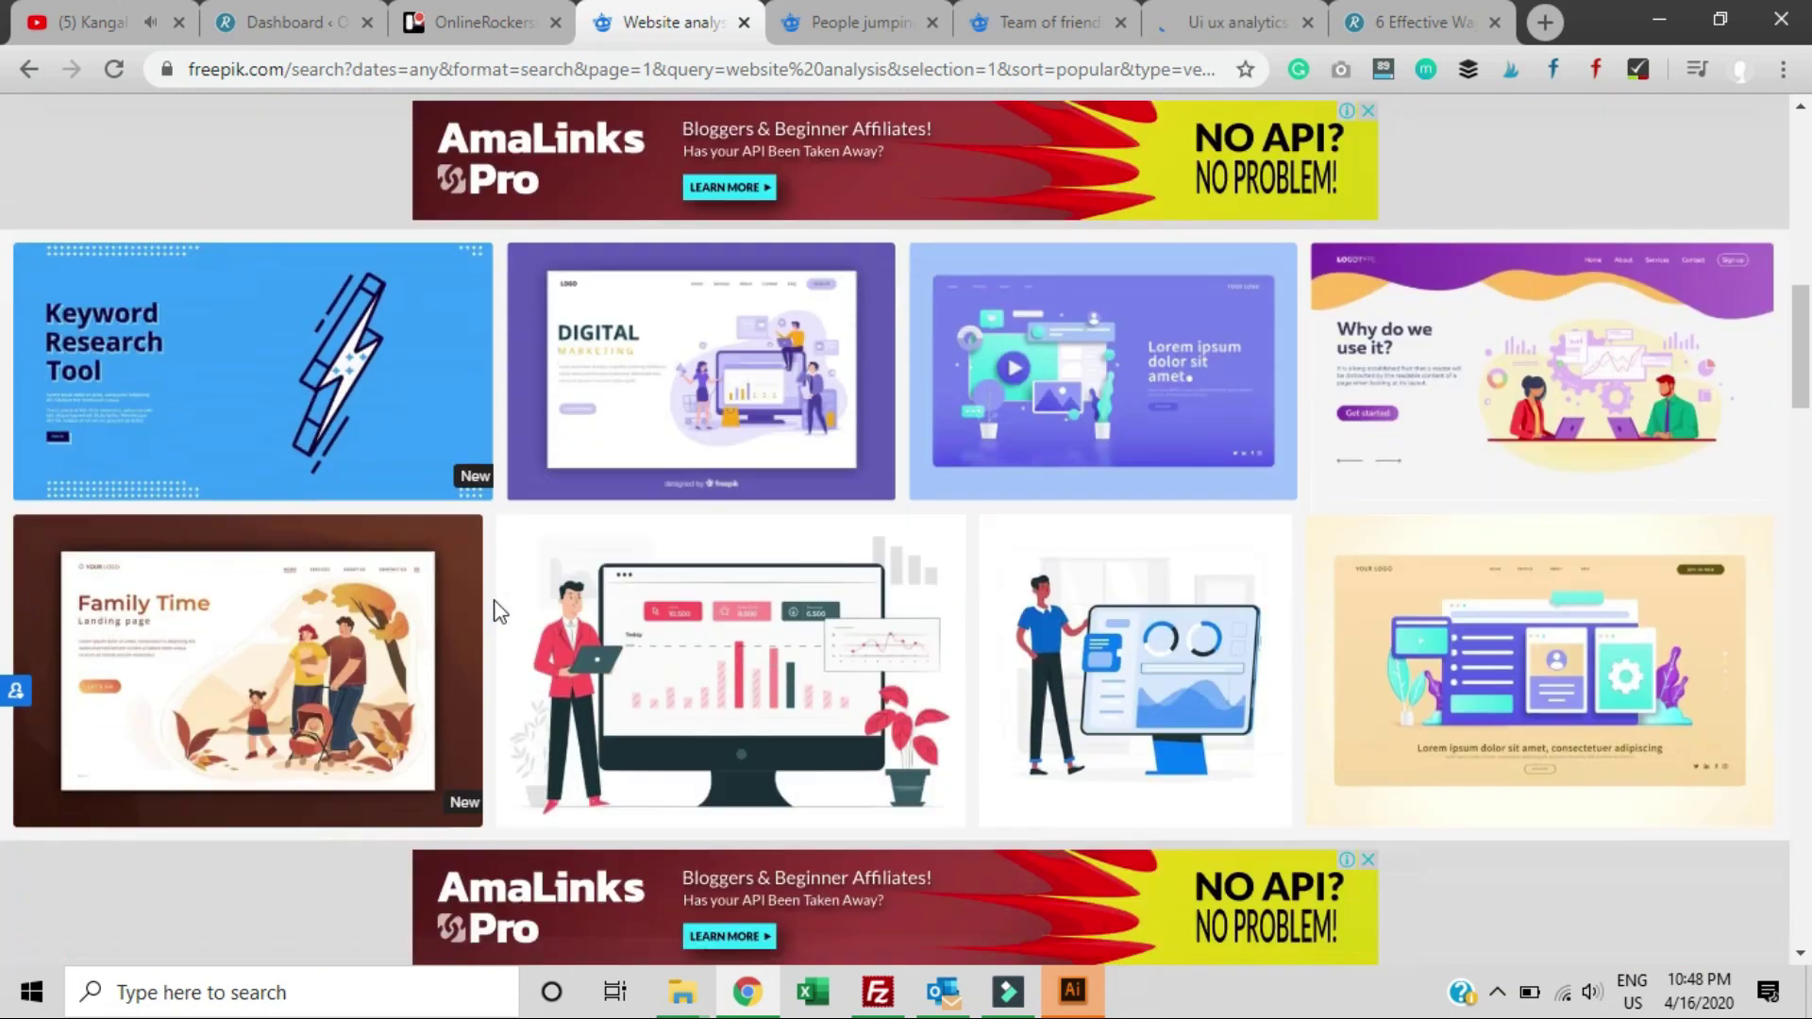
pyautogui.scroll(-4, 1049, 772)
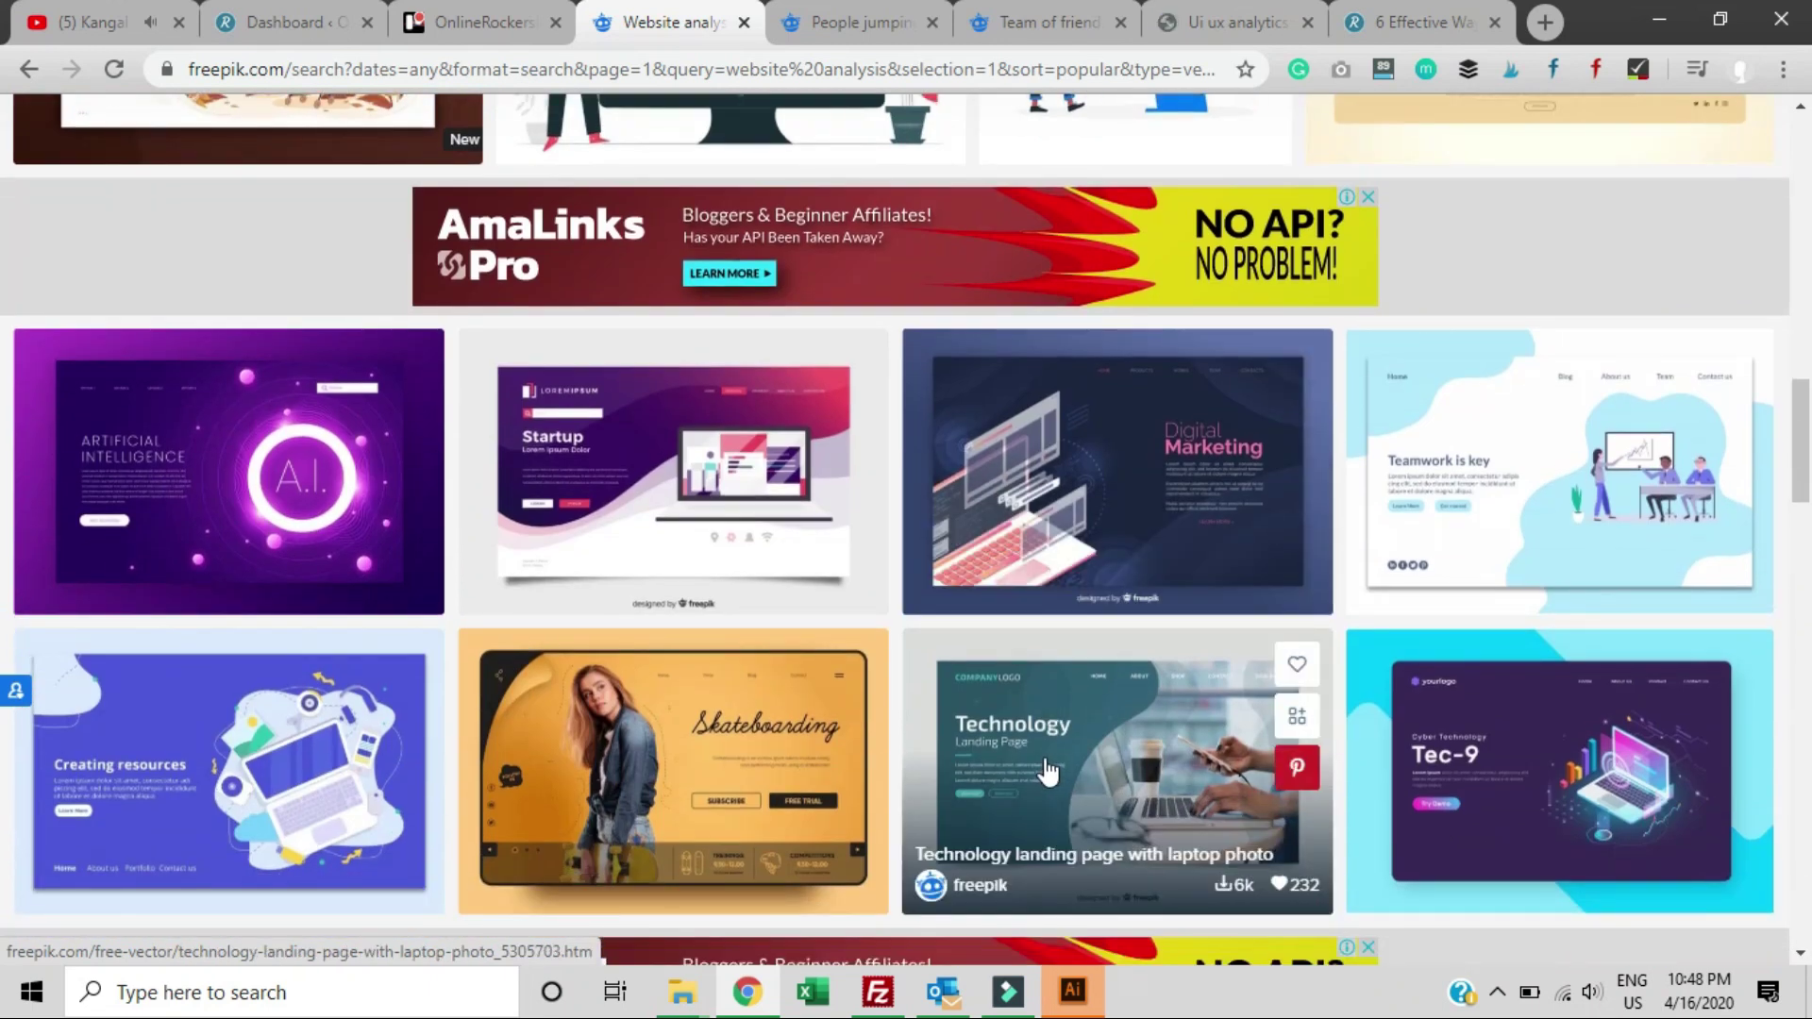
pyautogui.scroll(-2, 1047, 771)
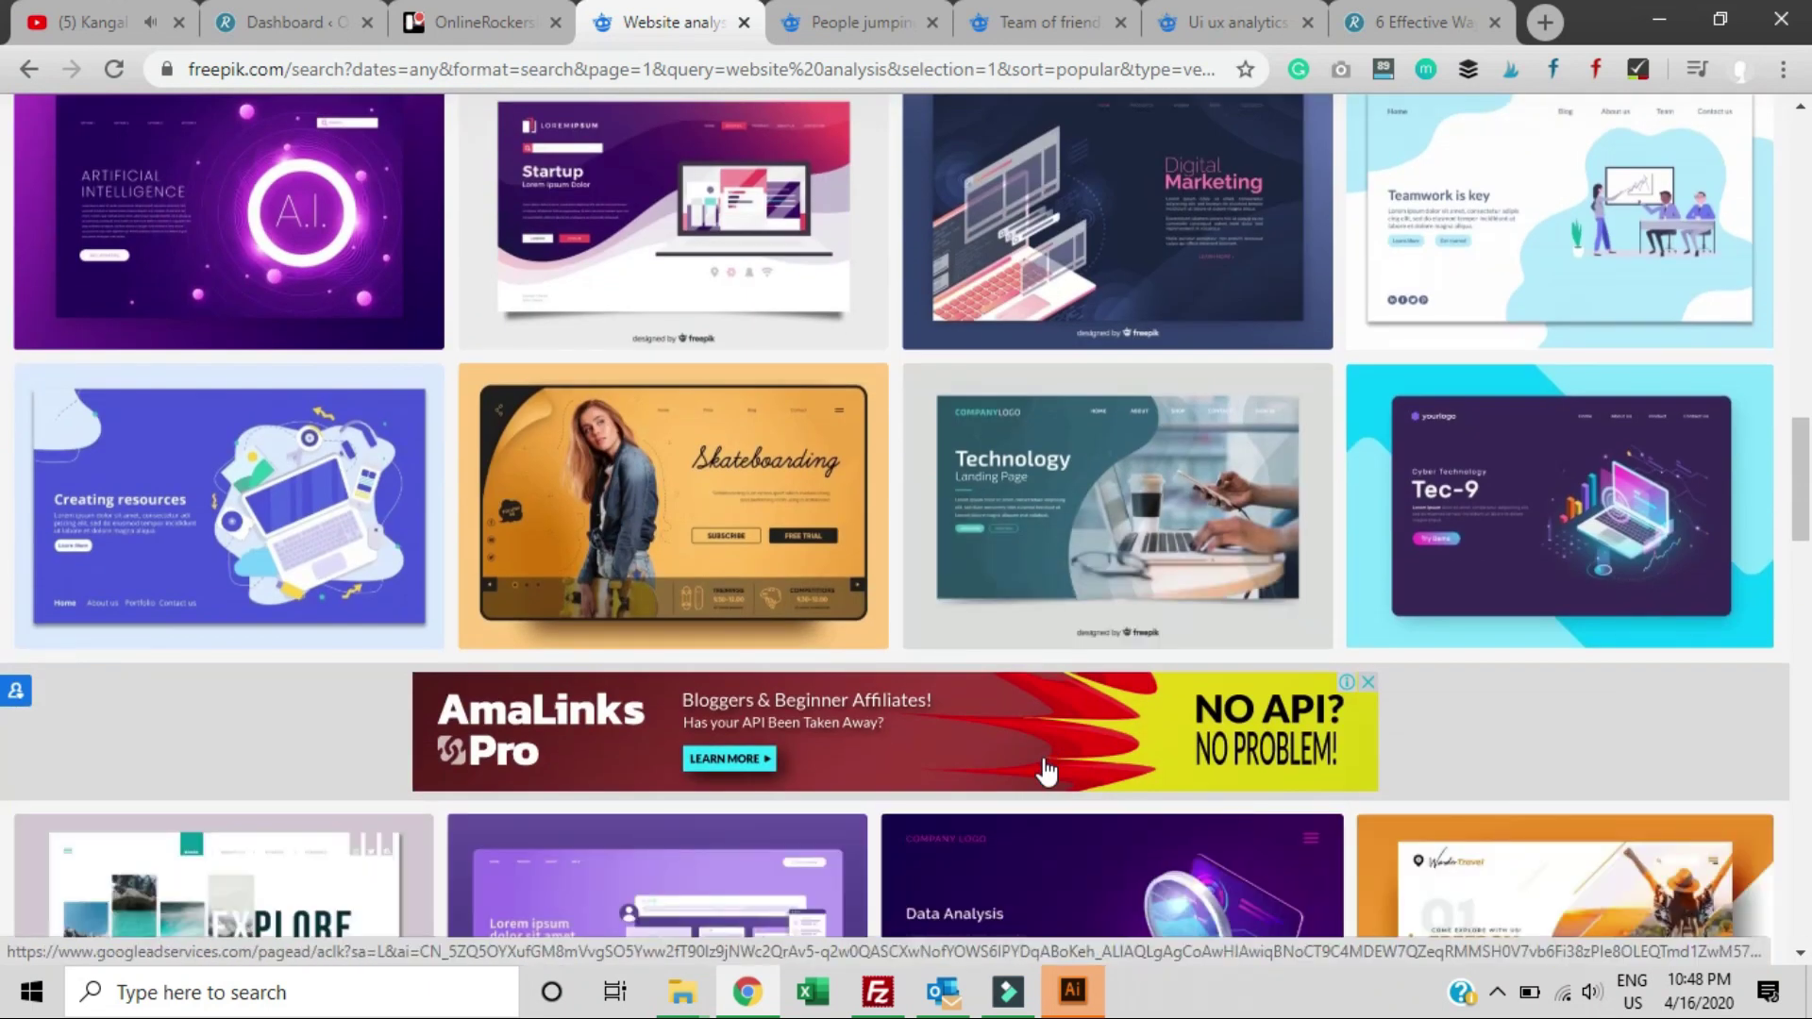
pyautogui.scroll(-2, 1045, 772)
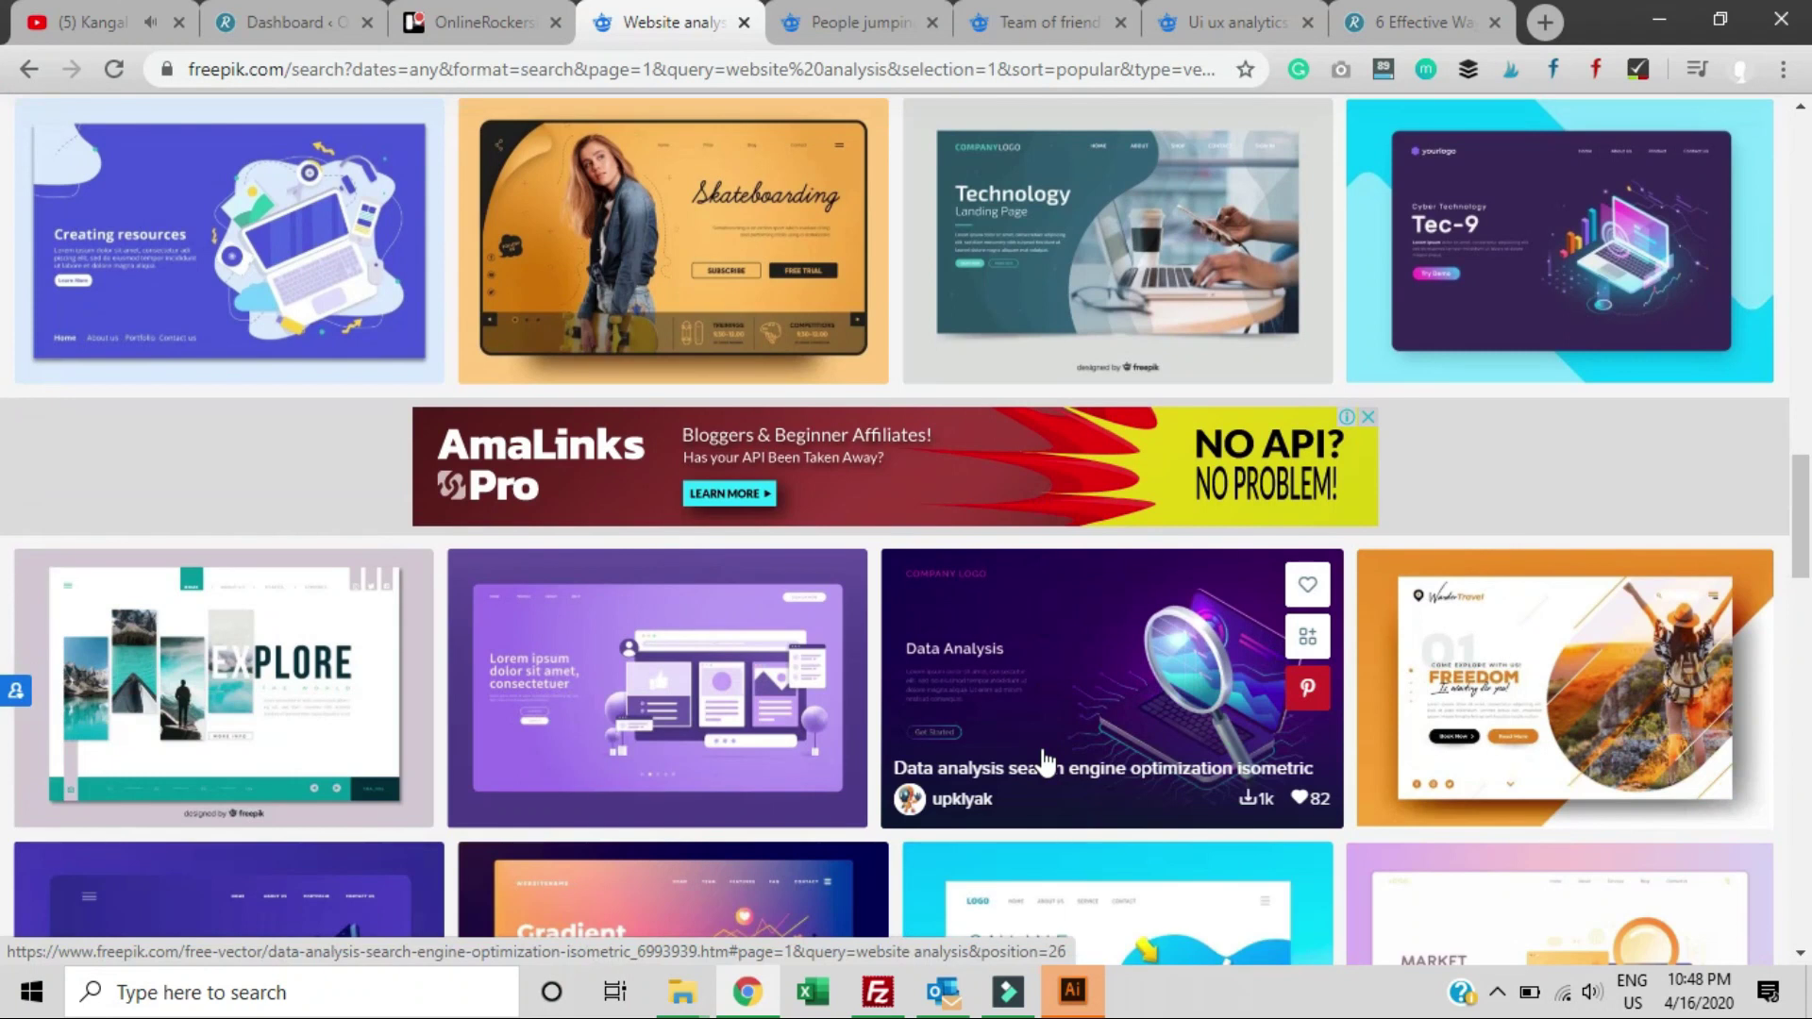
pyautogui.scroll(-3, 1045, 763)
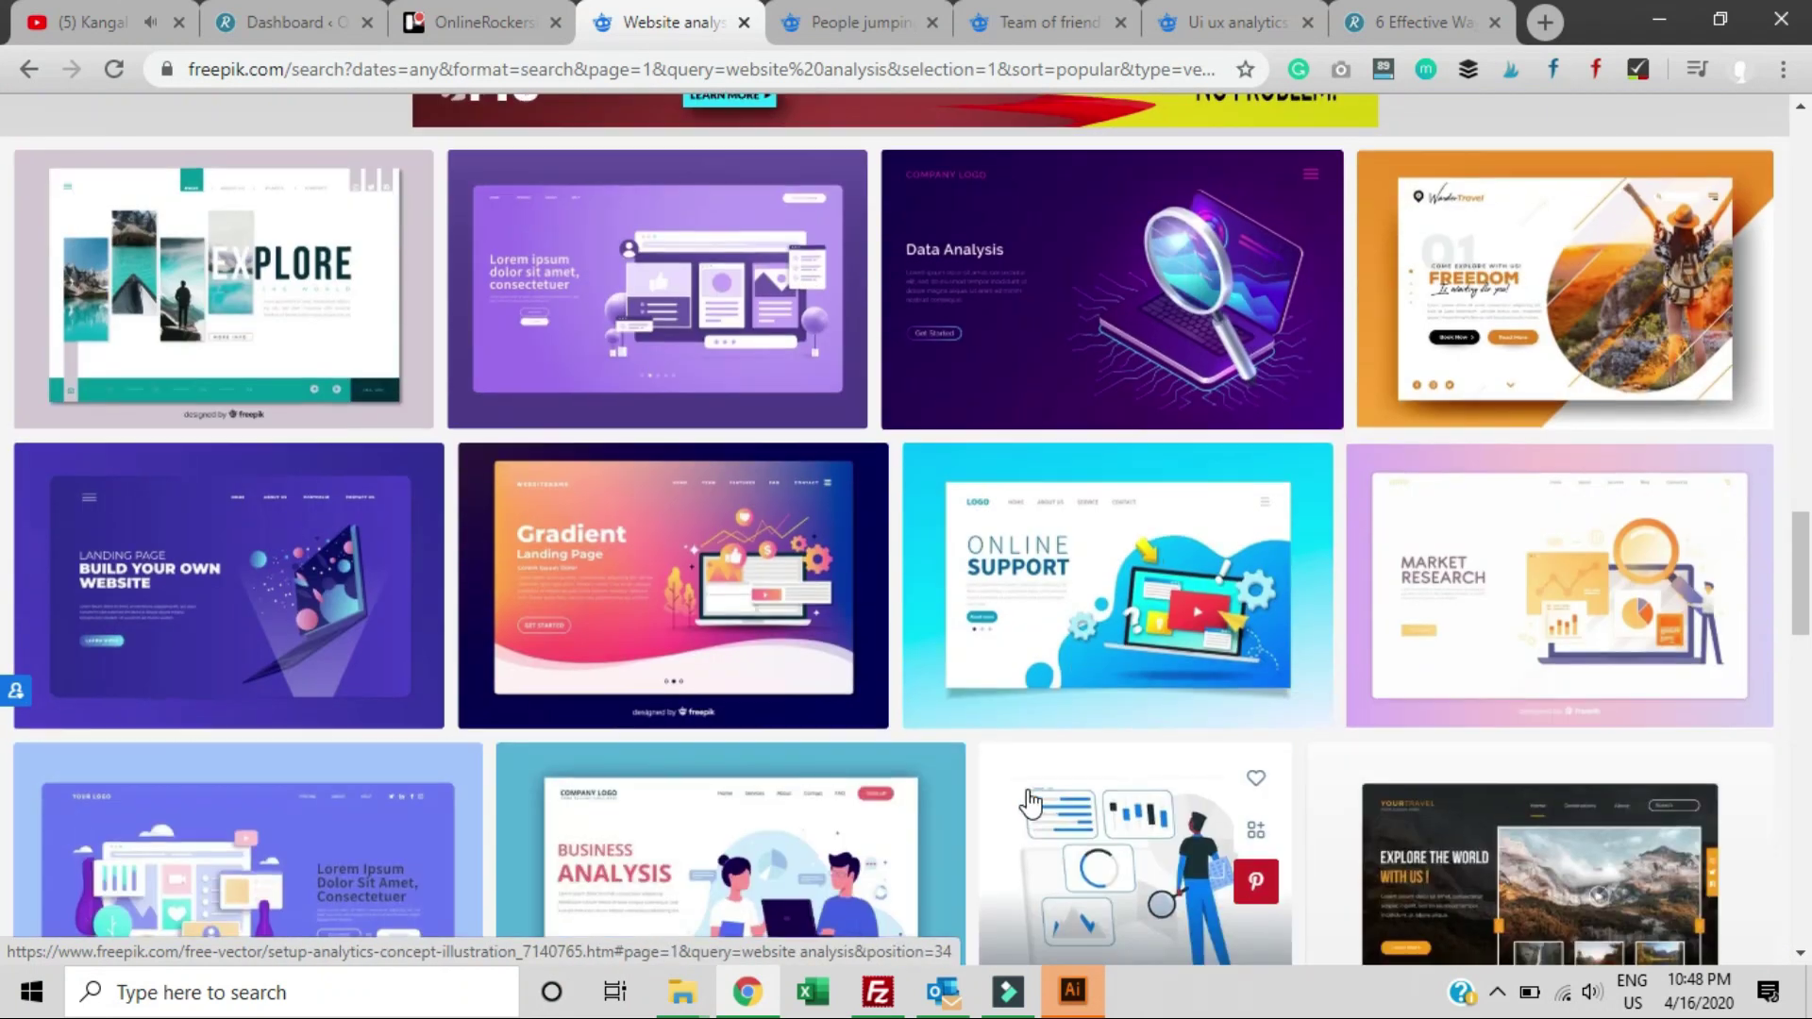
pyautogui.scroll(-2, 1032, 804)
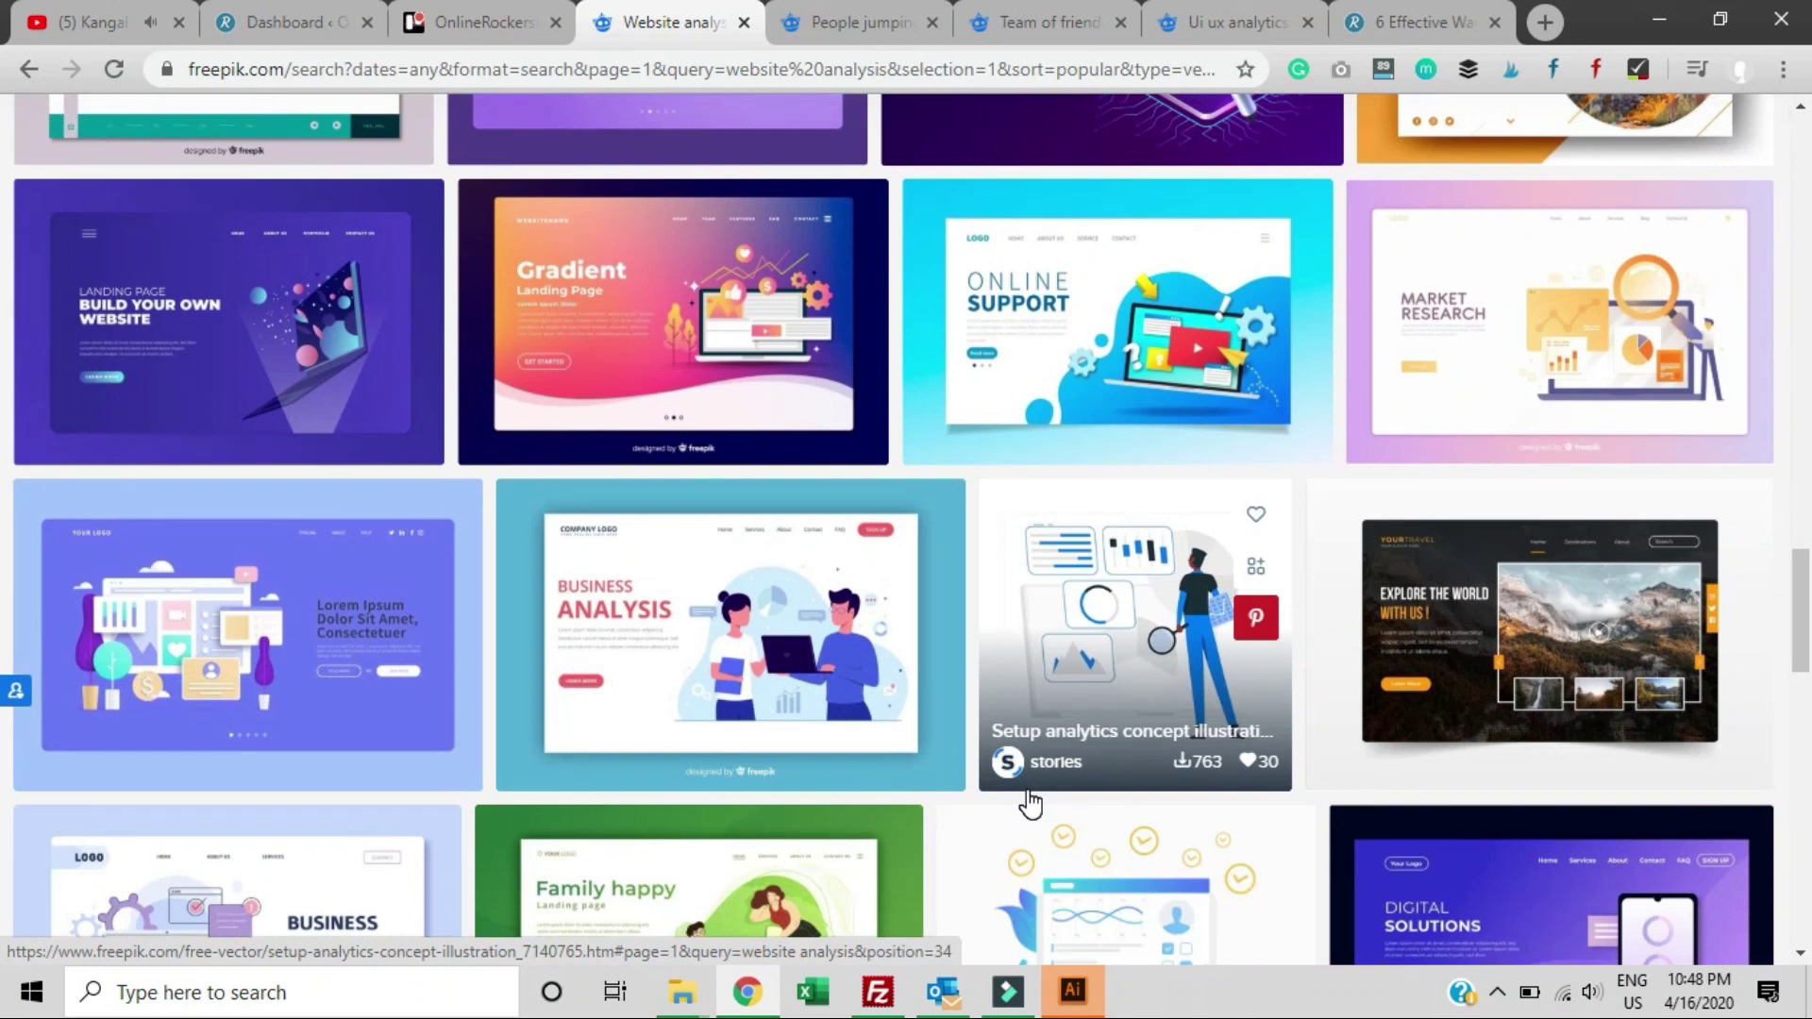
pyautogui.scroll(-3, 1030, 804)
pyautogui.scroll(-2, 1031, 804)
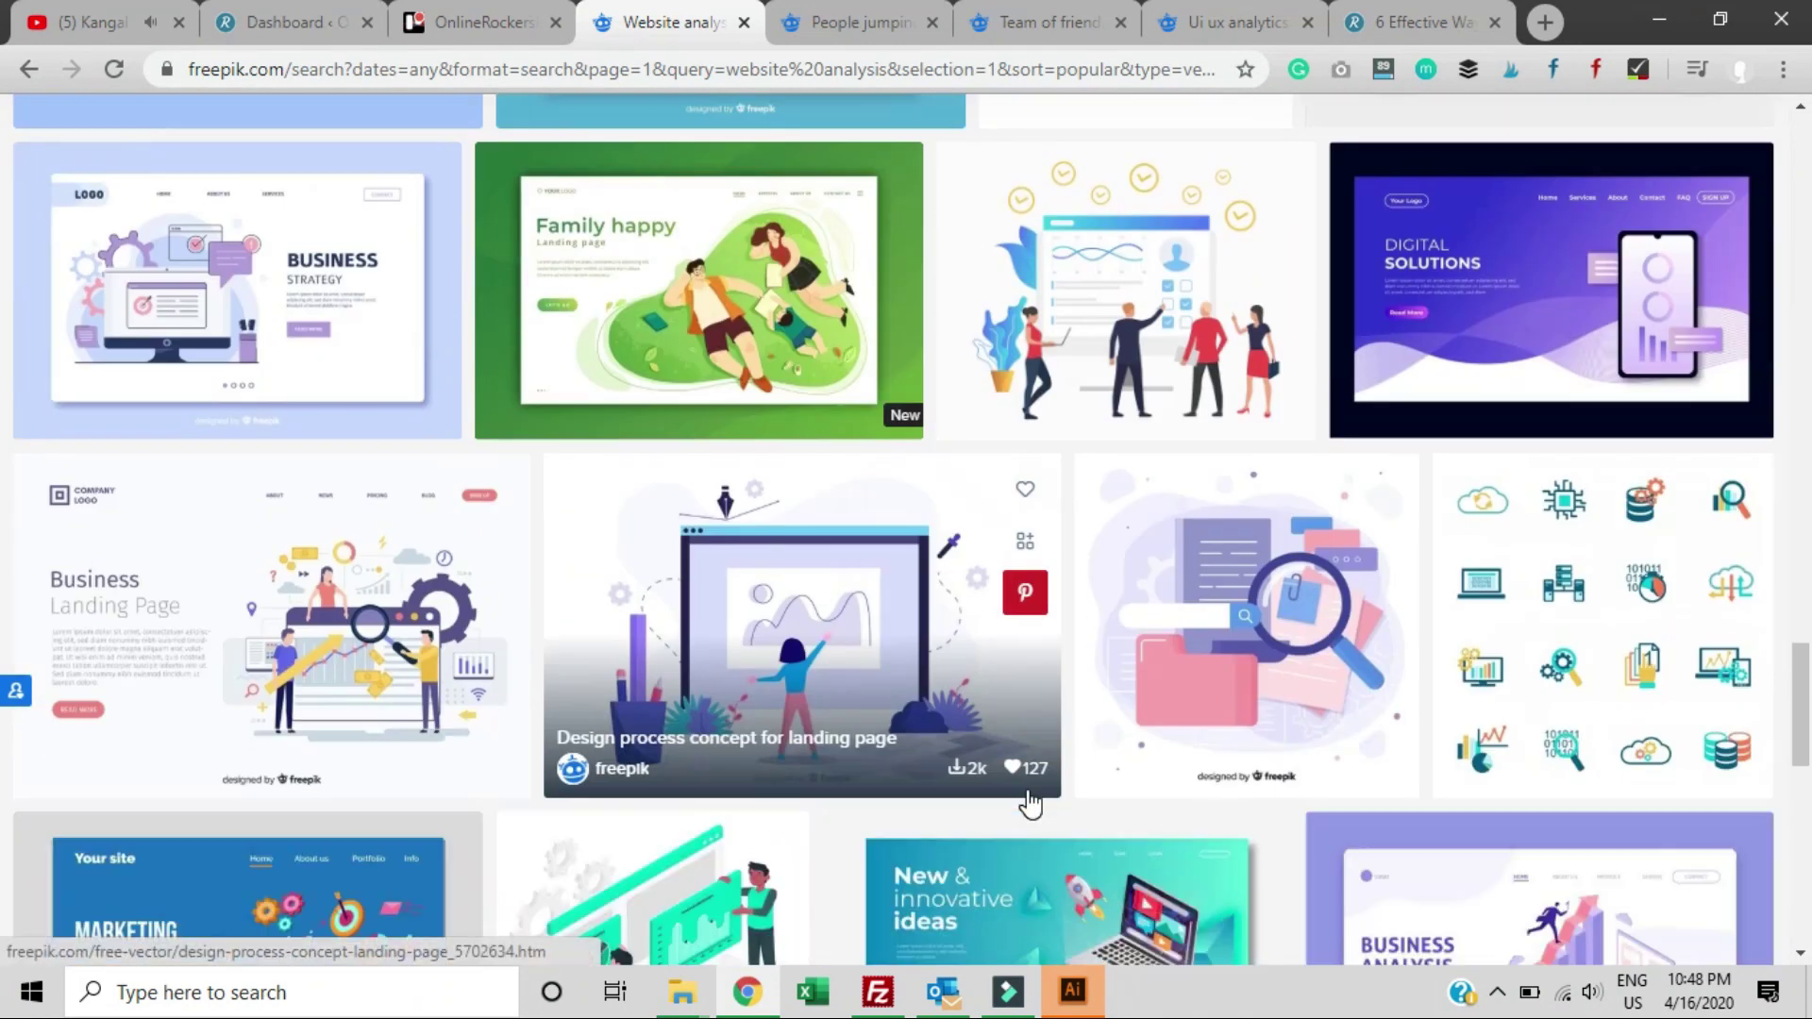
pyautogui.scroll(-3, 1008, 791)
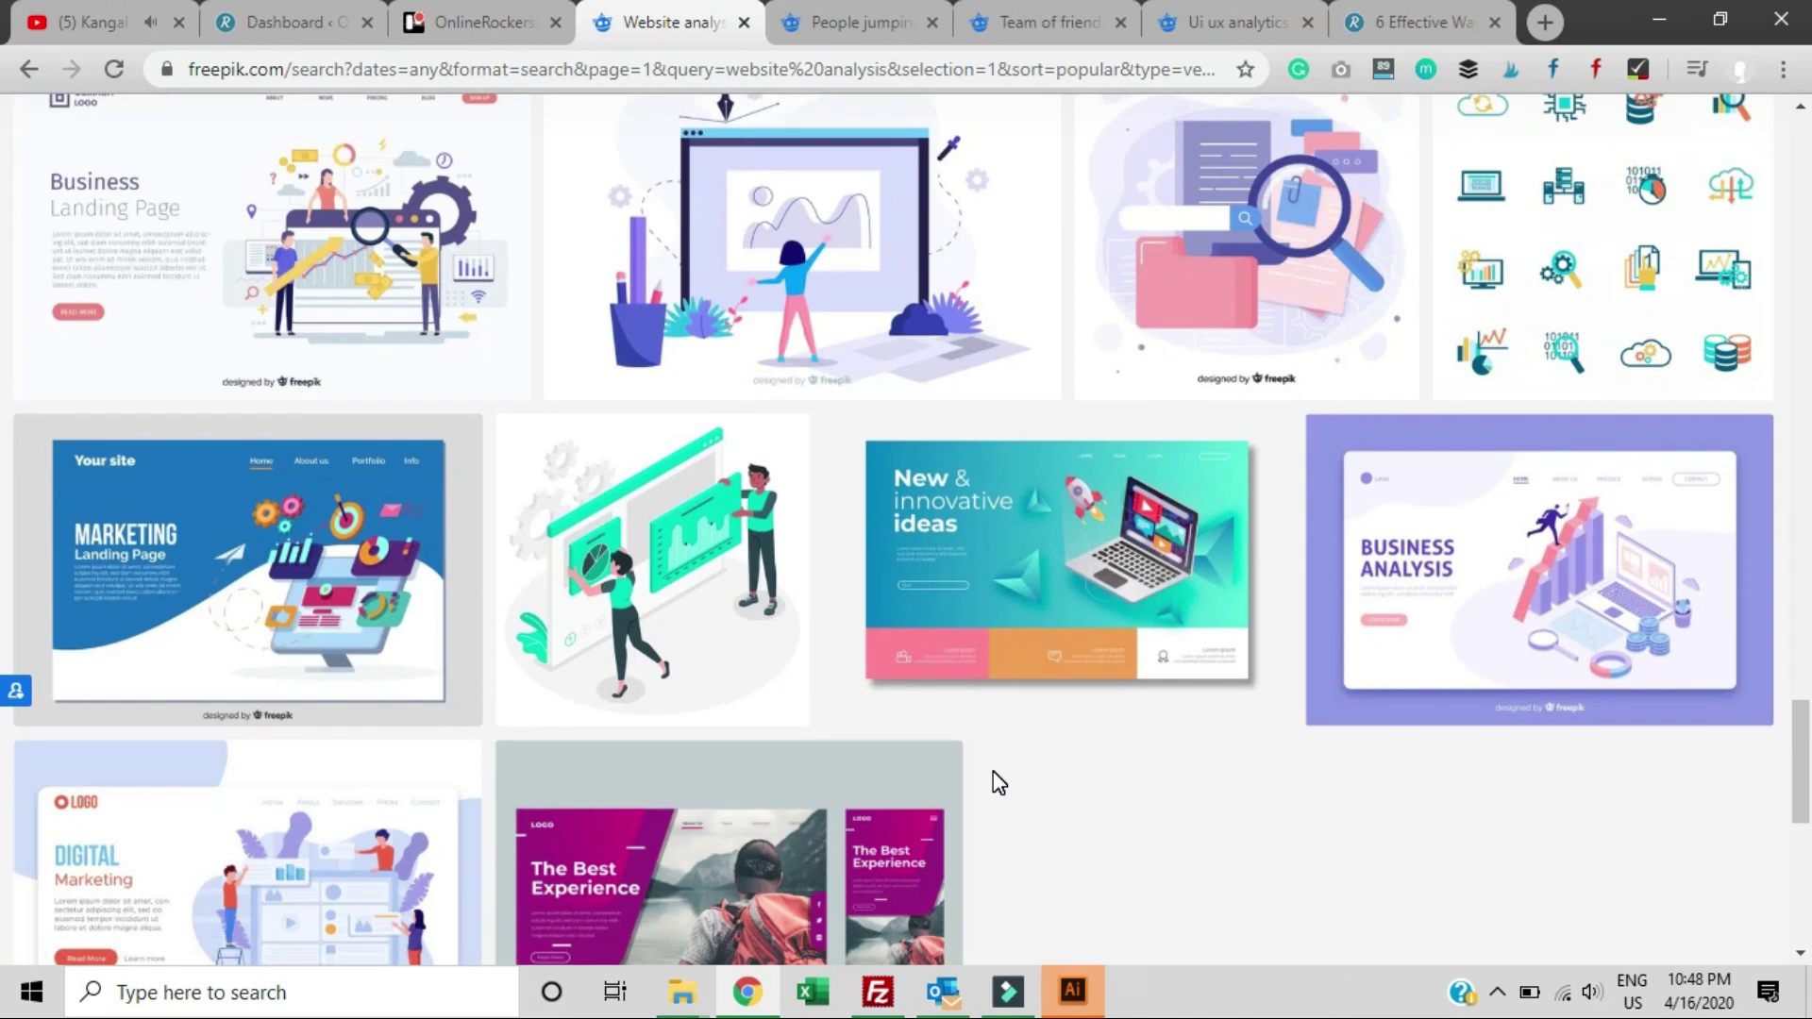
# Go to the second page of website analysis results and open the "Business Landing Page" laptop illustration in a new browser tab
pyautogui.scroll(-2, 999, 783)
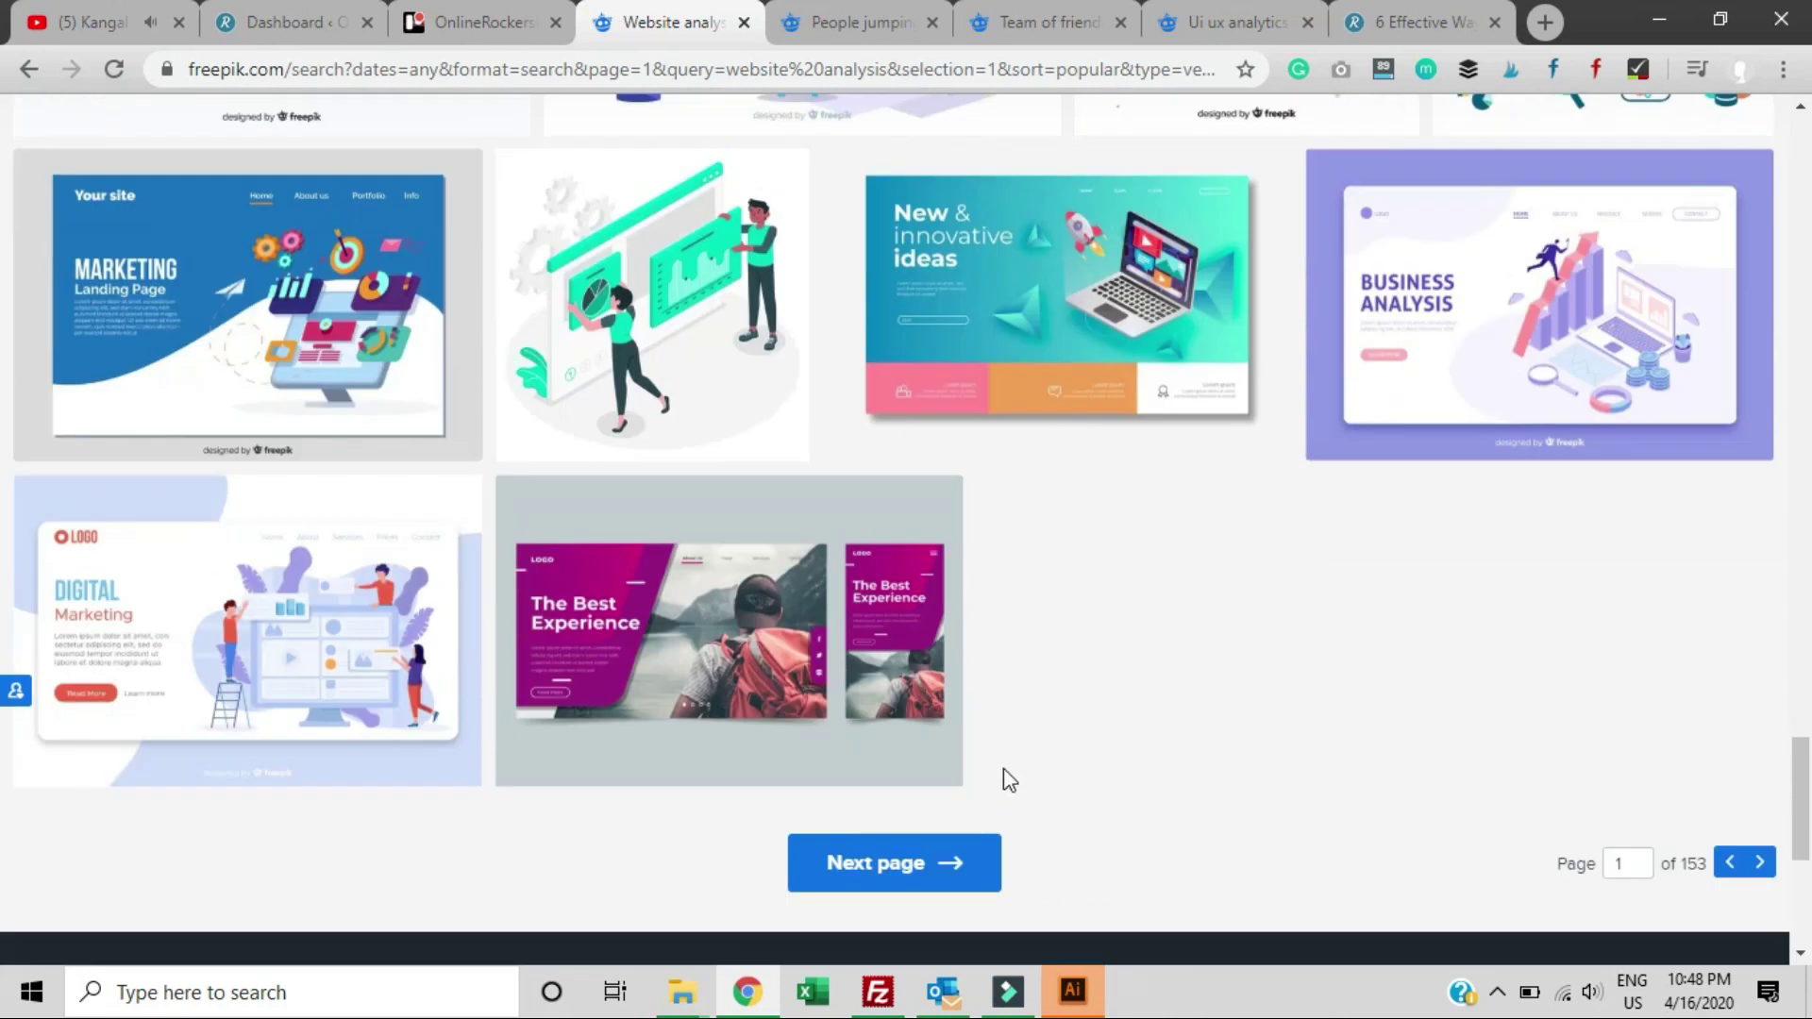
pyautogui.click(908, 863)
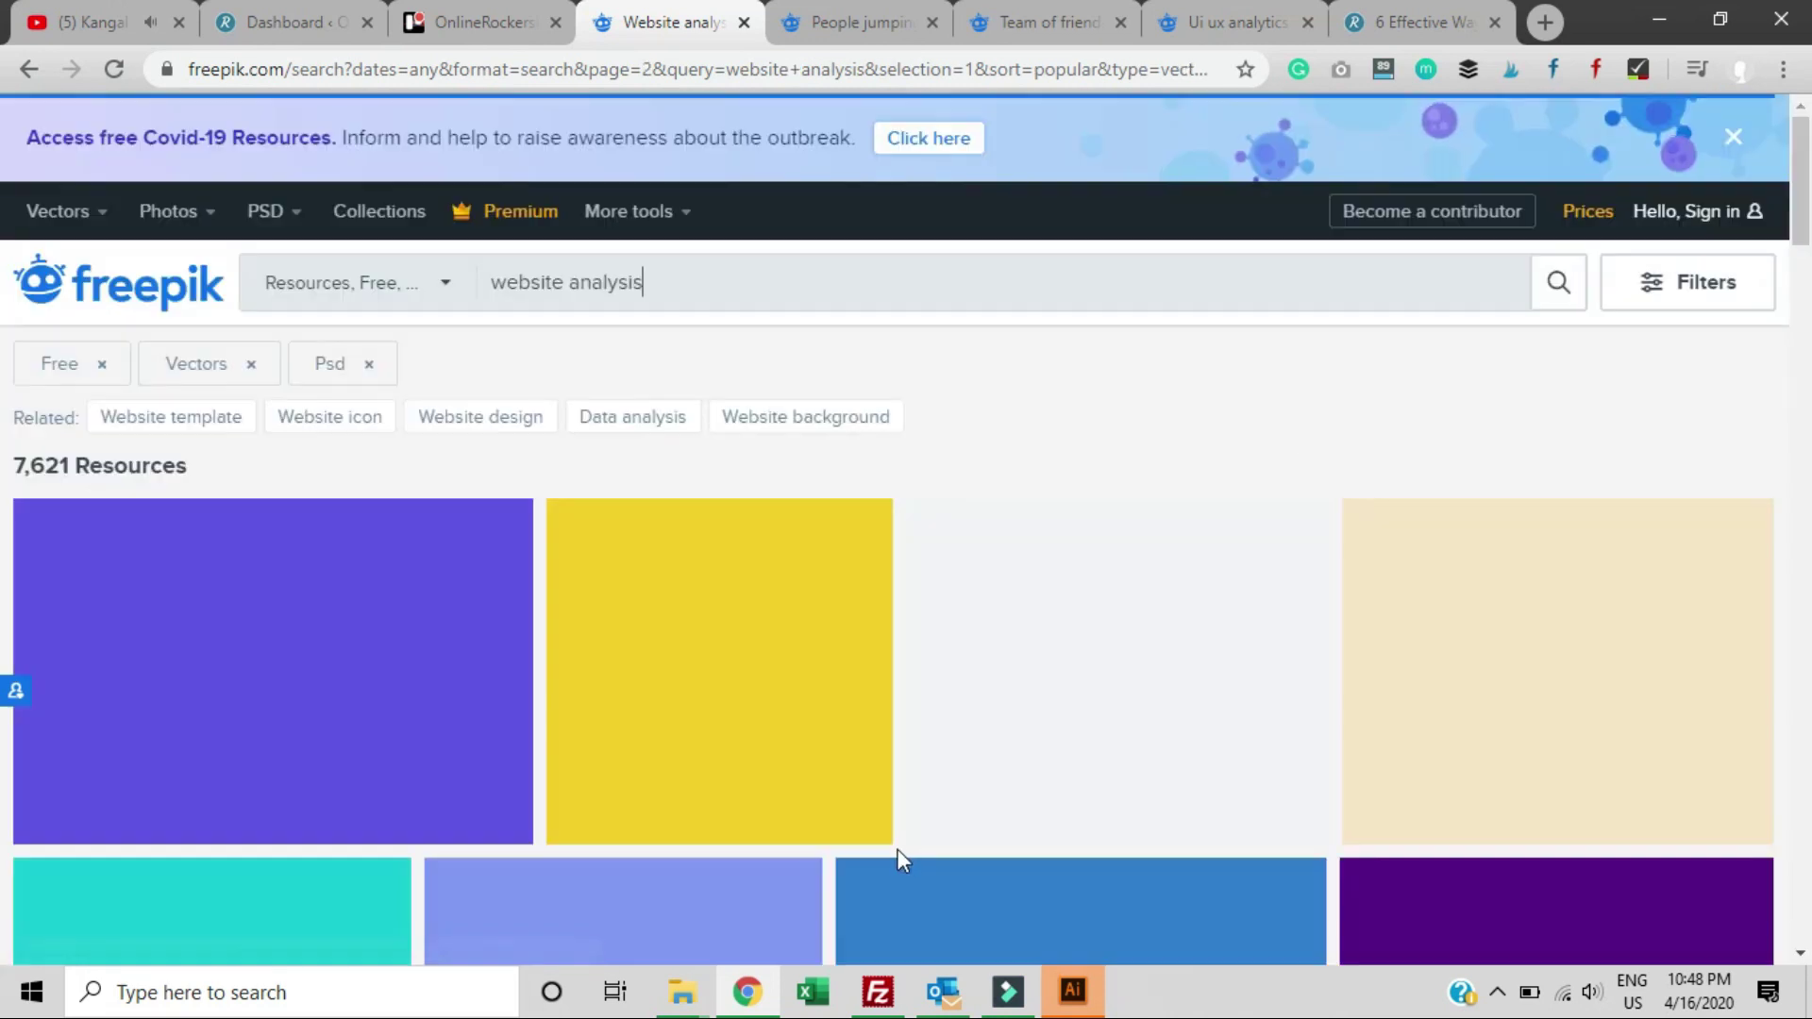
pyautogui.scroll(-5, 887, 854)
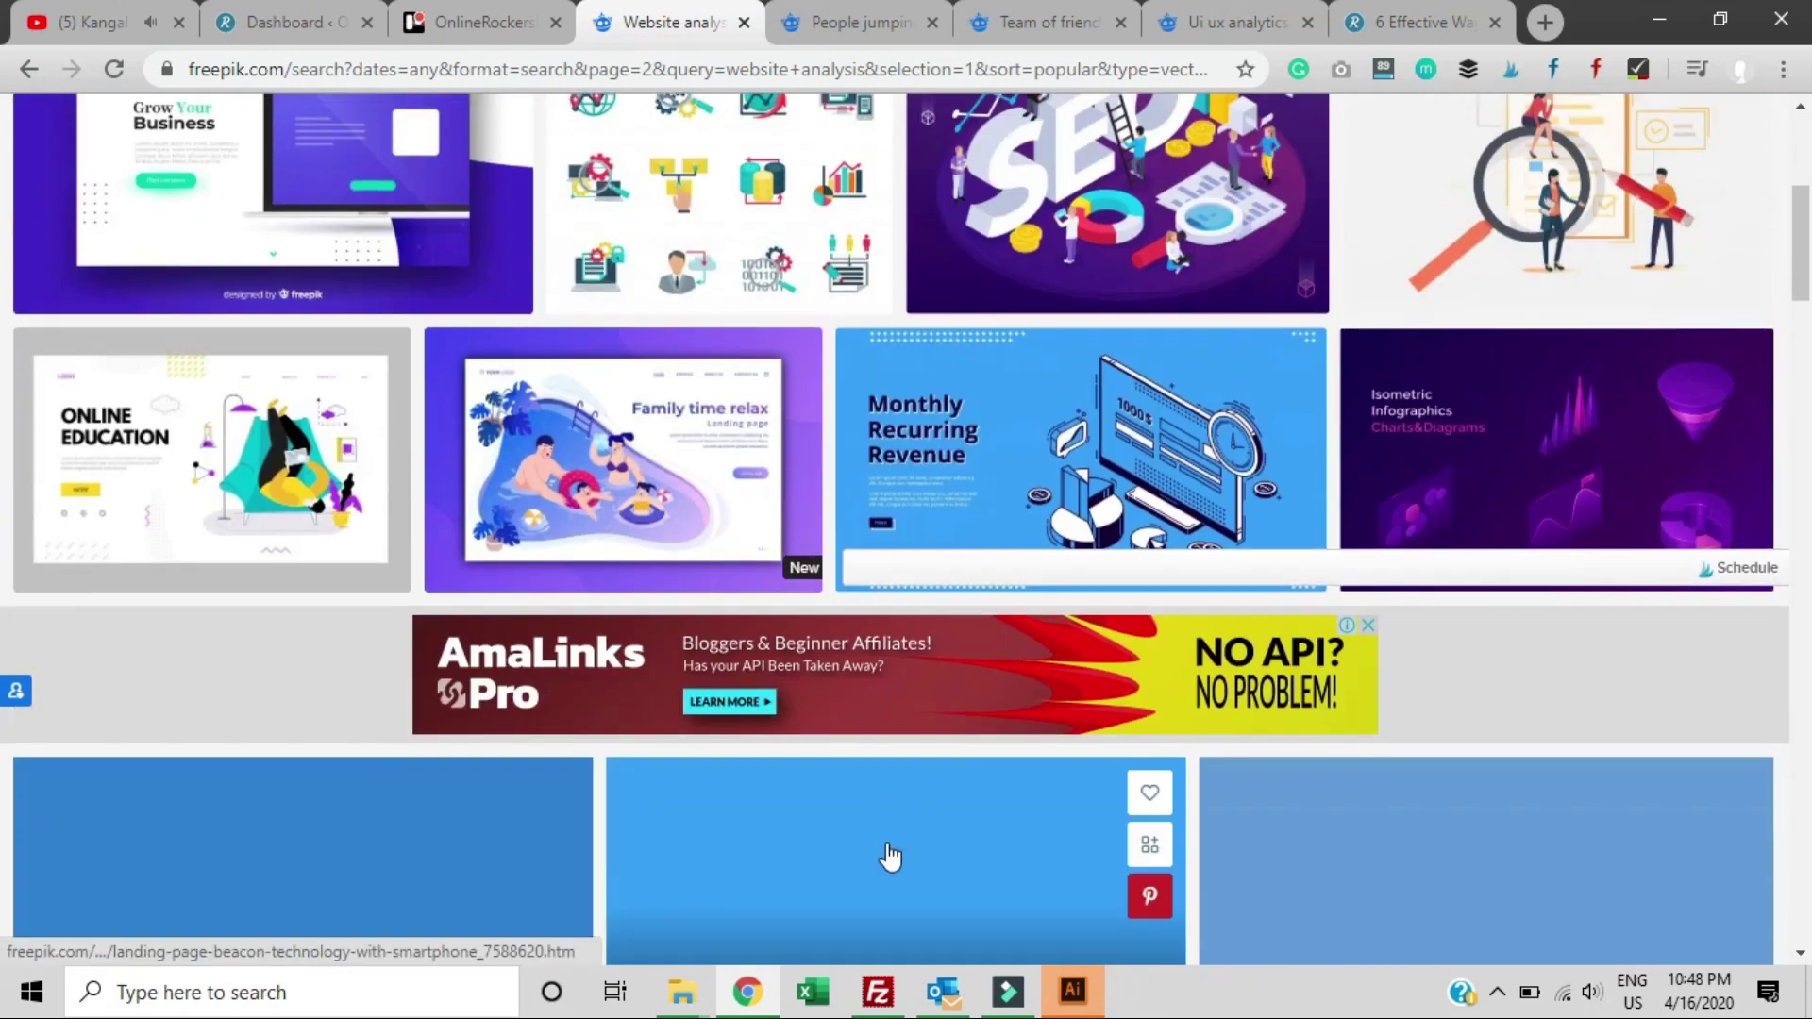
pyautogui.scroll(-14, 887, 854)
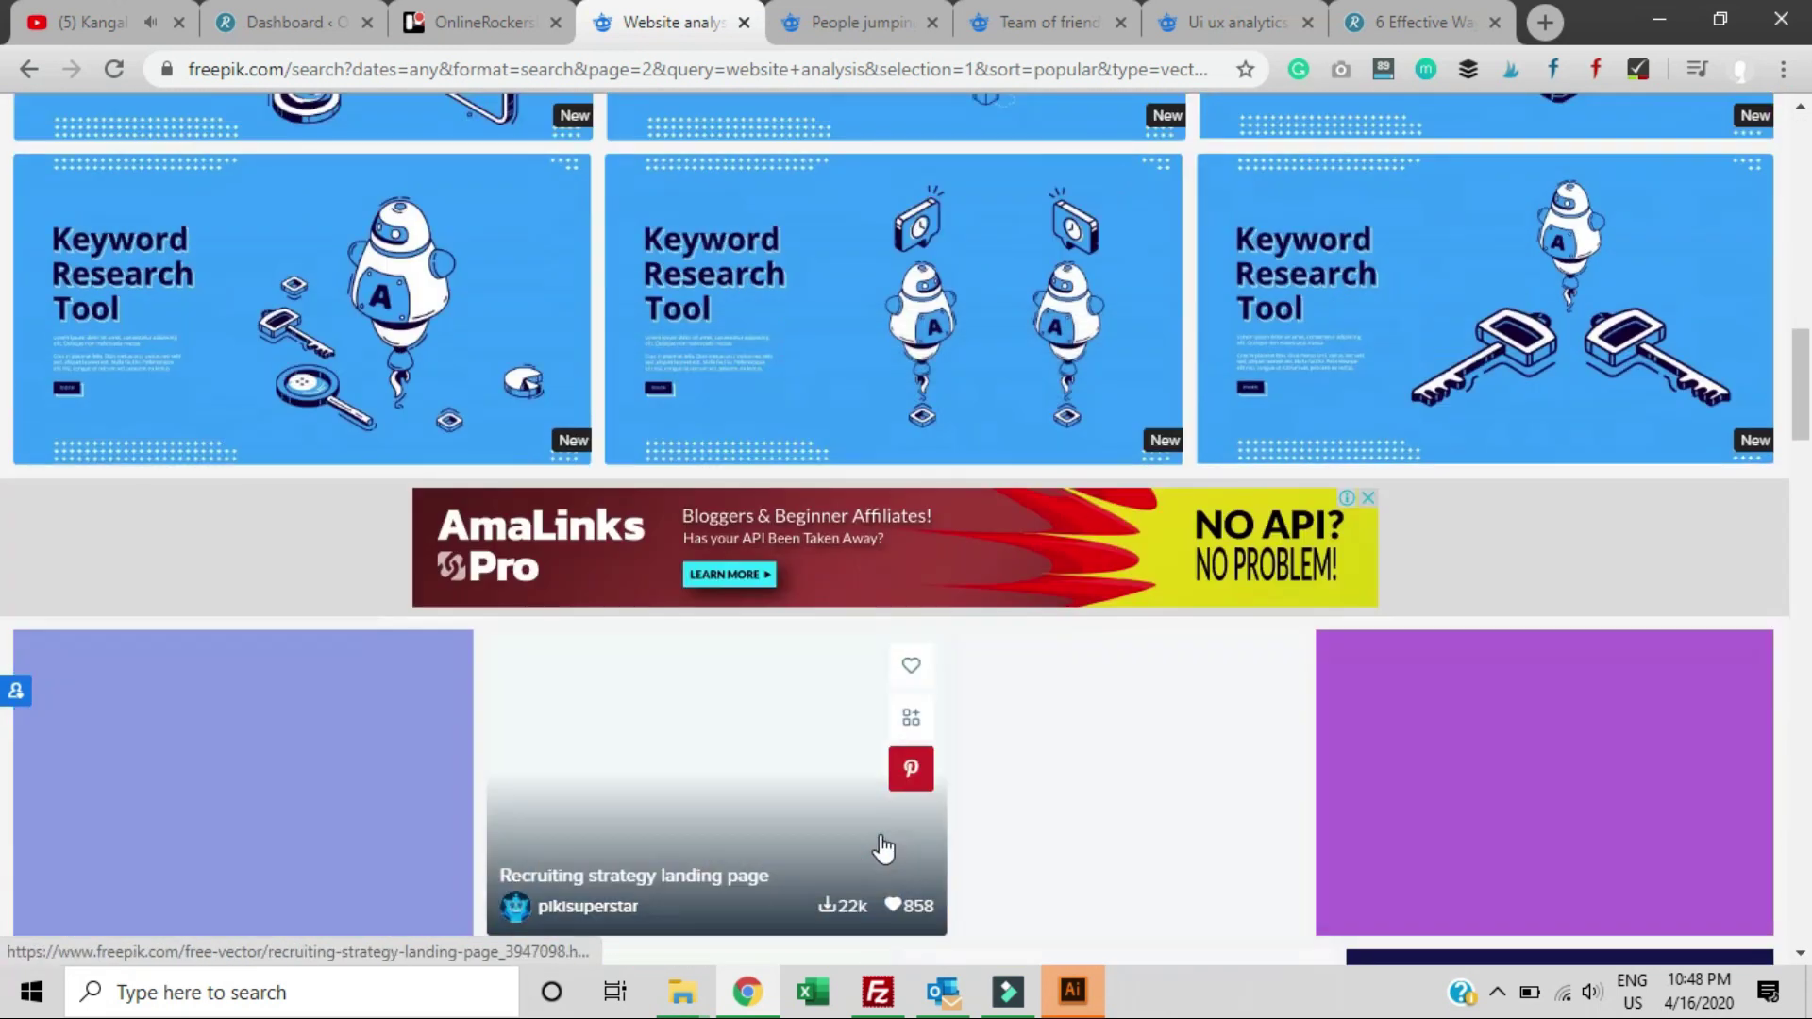
pyautogui.scroll(-3, 877, 847)
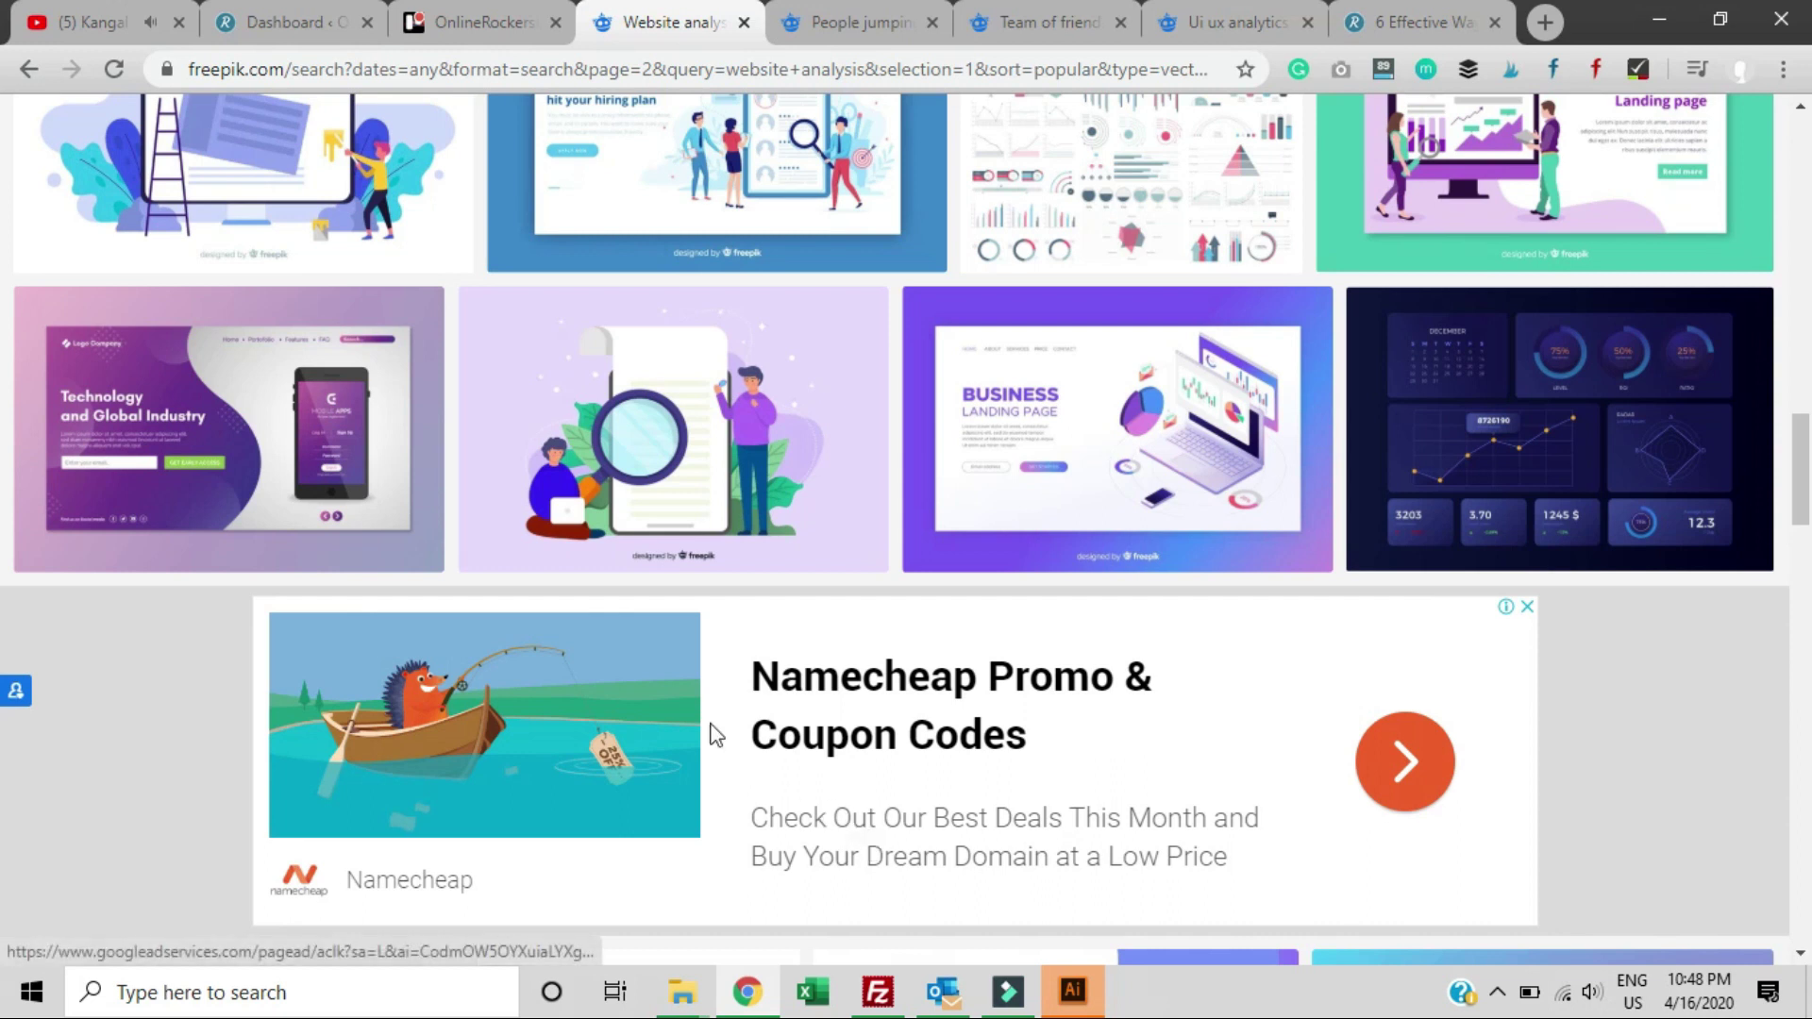
pyautogui.middleClick(979, 444)
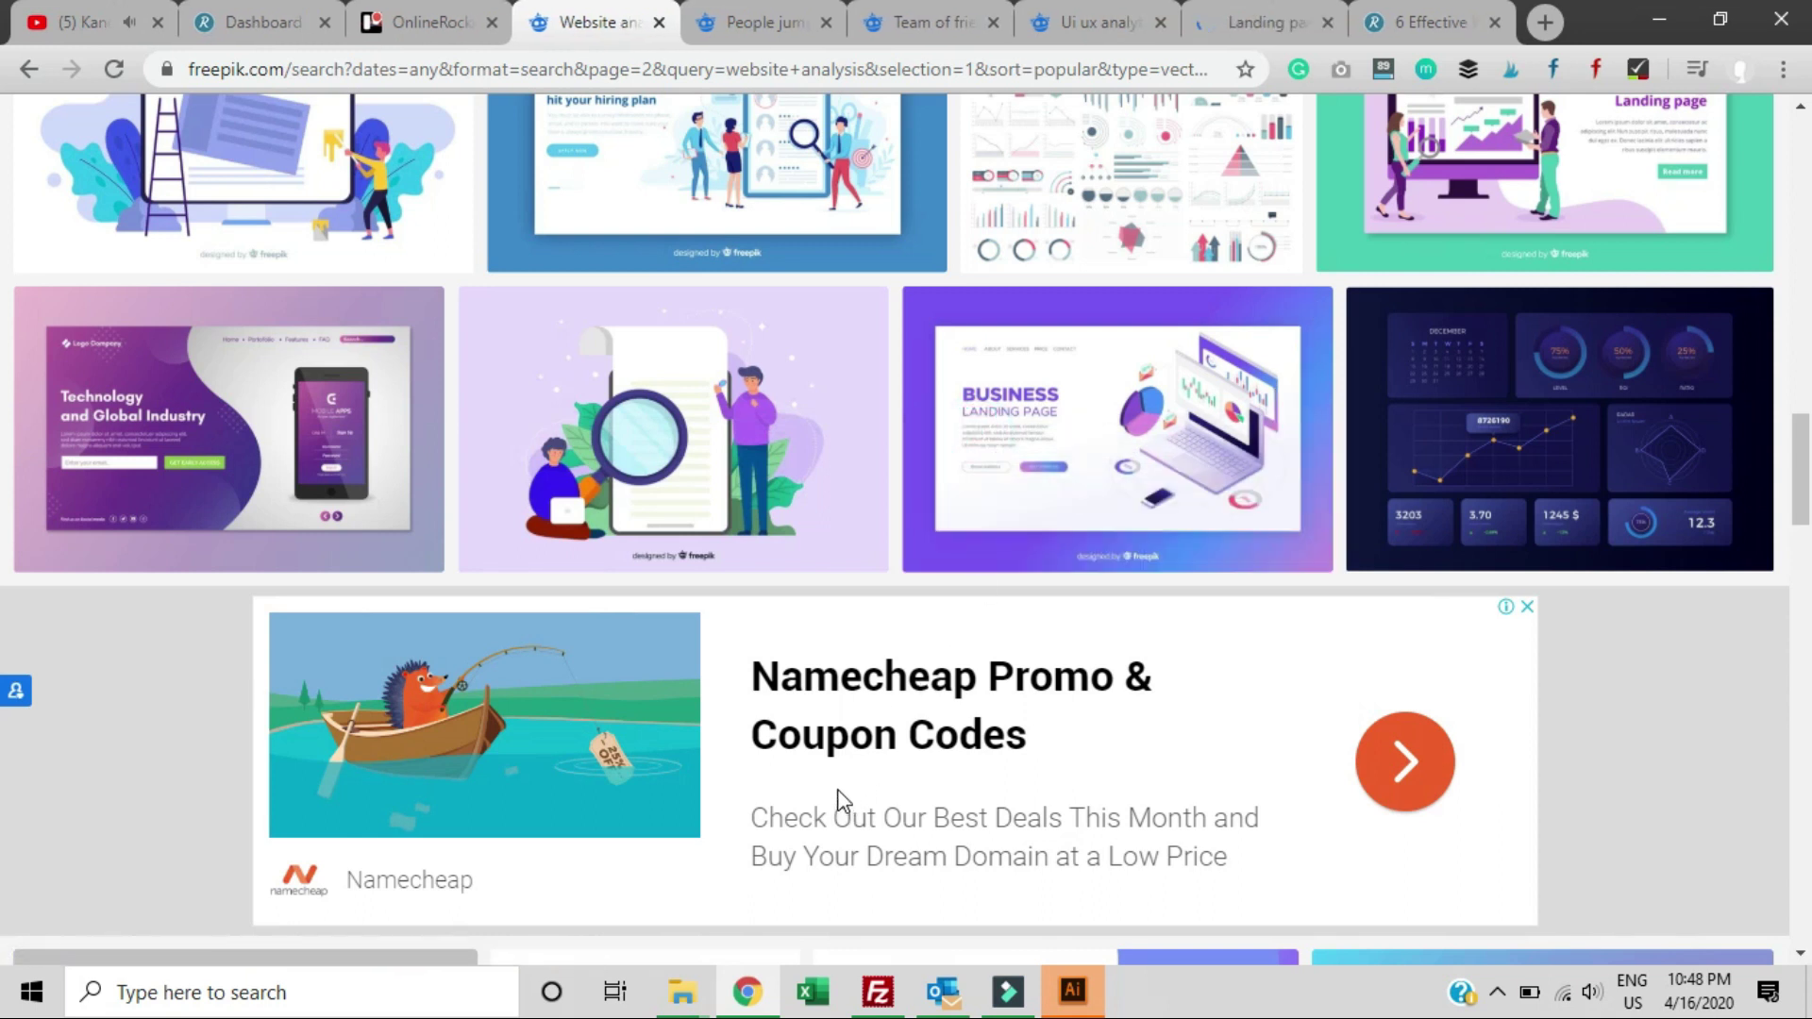
# Examine the remaining results on the second page and the two opened vectors of people jumping on a trampoline
pyautogui.scroll(-7, 837, 789)
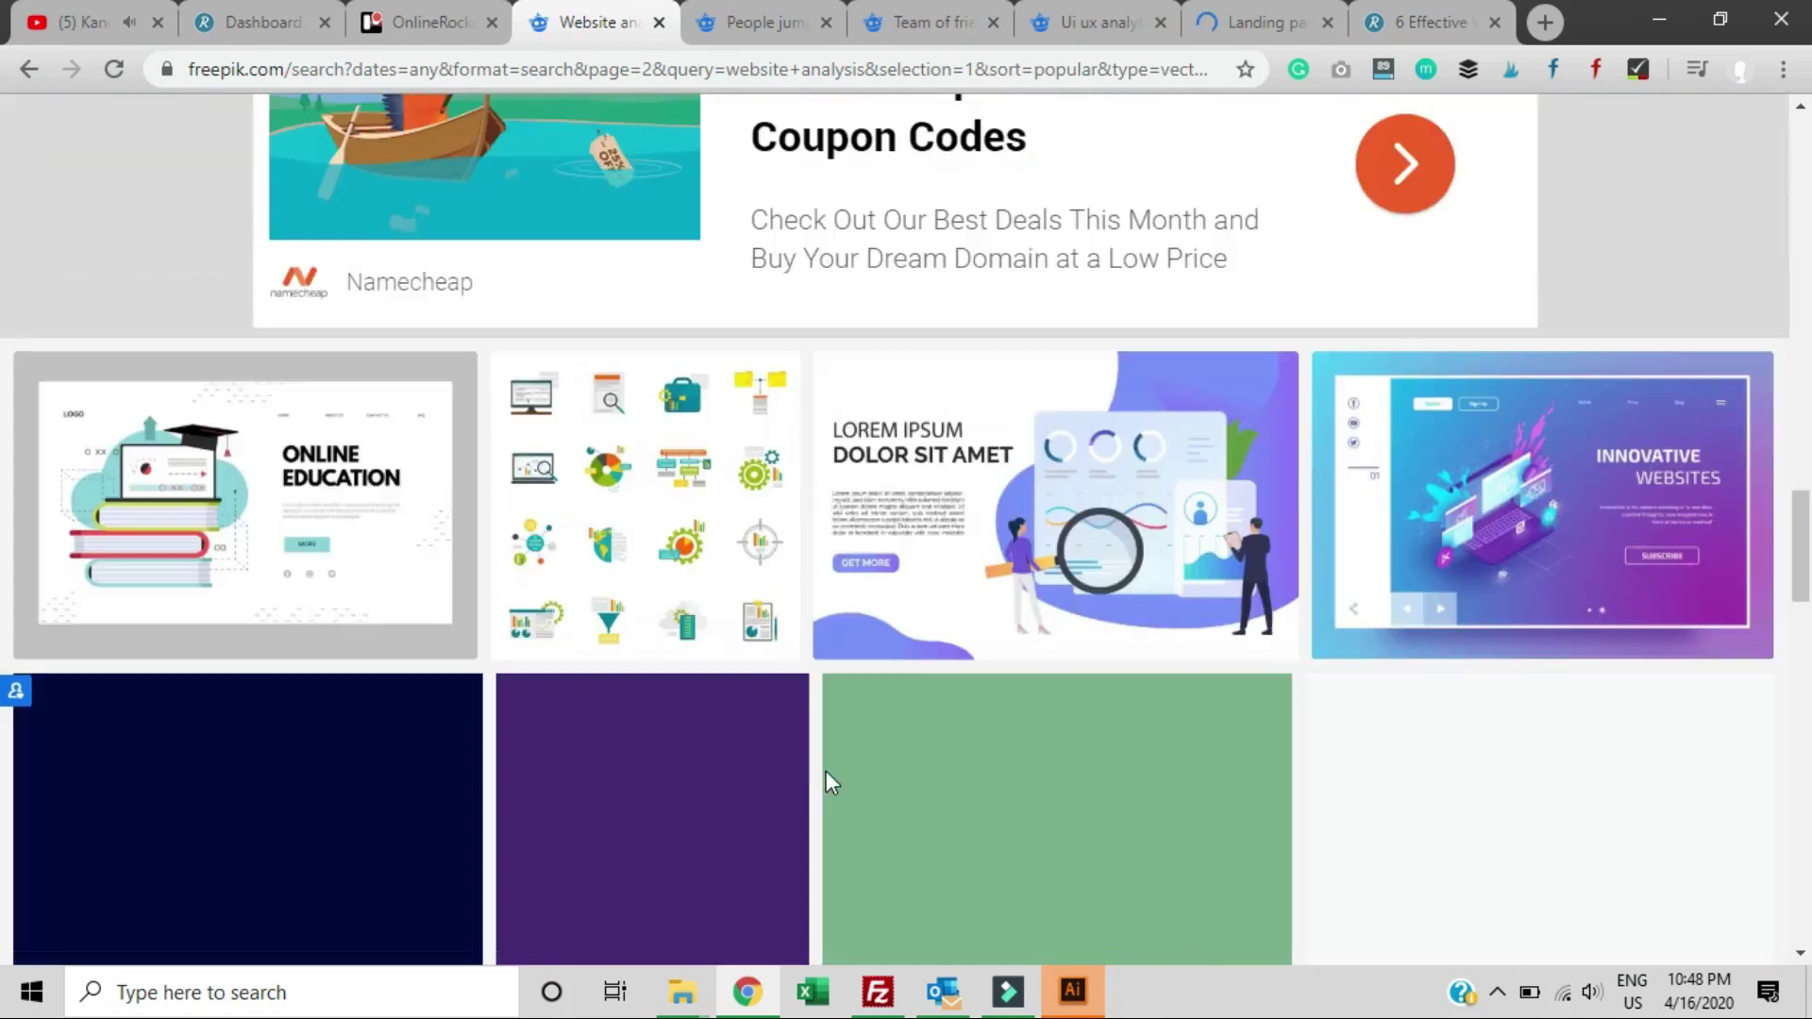
pyautogui.scroll(-4, 825, 781)
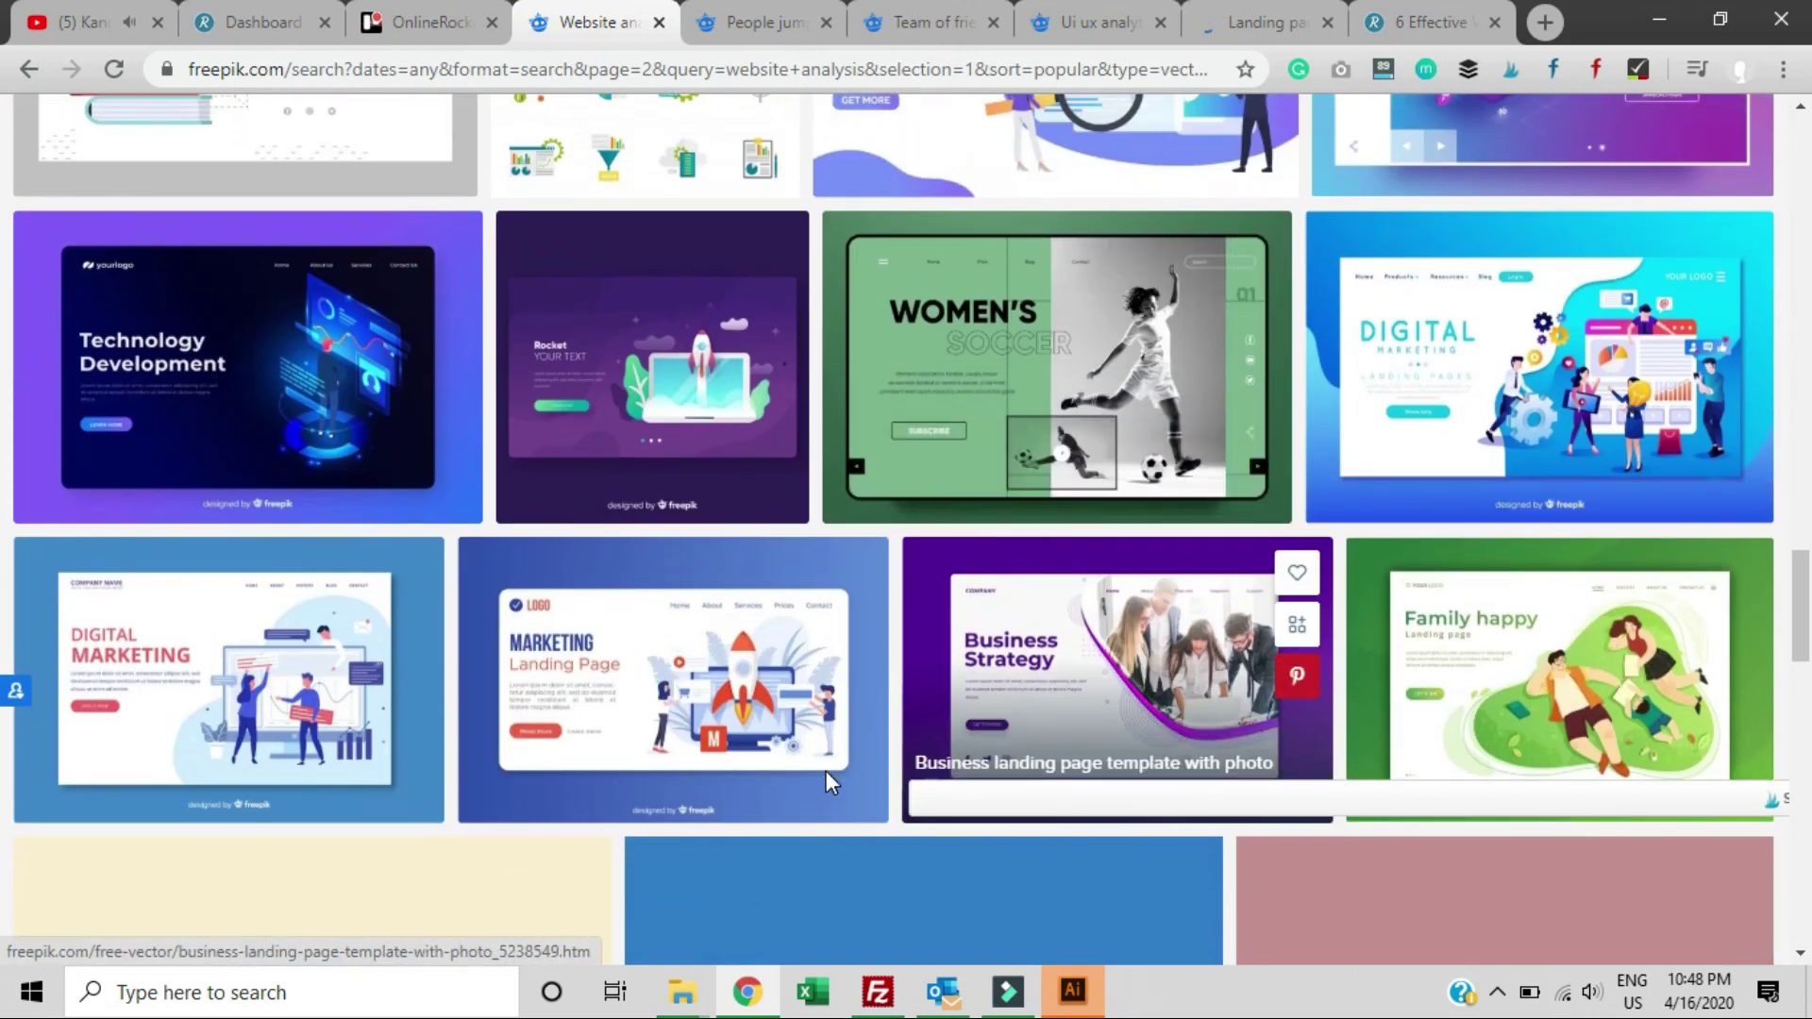
pyautogui.scroll(-3, 586, 809)
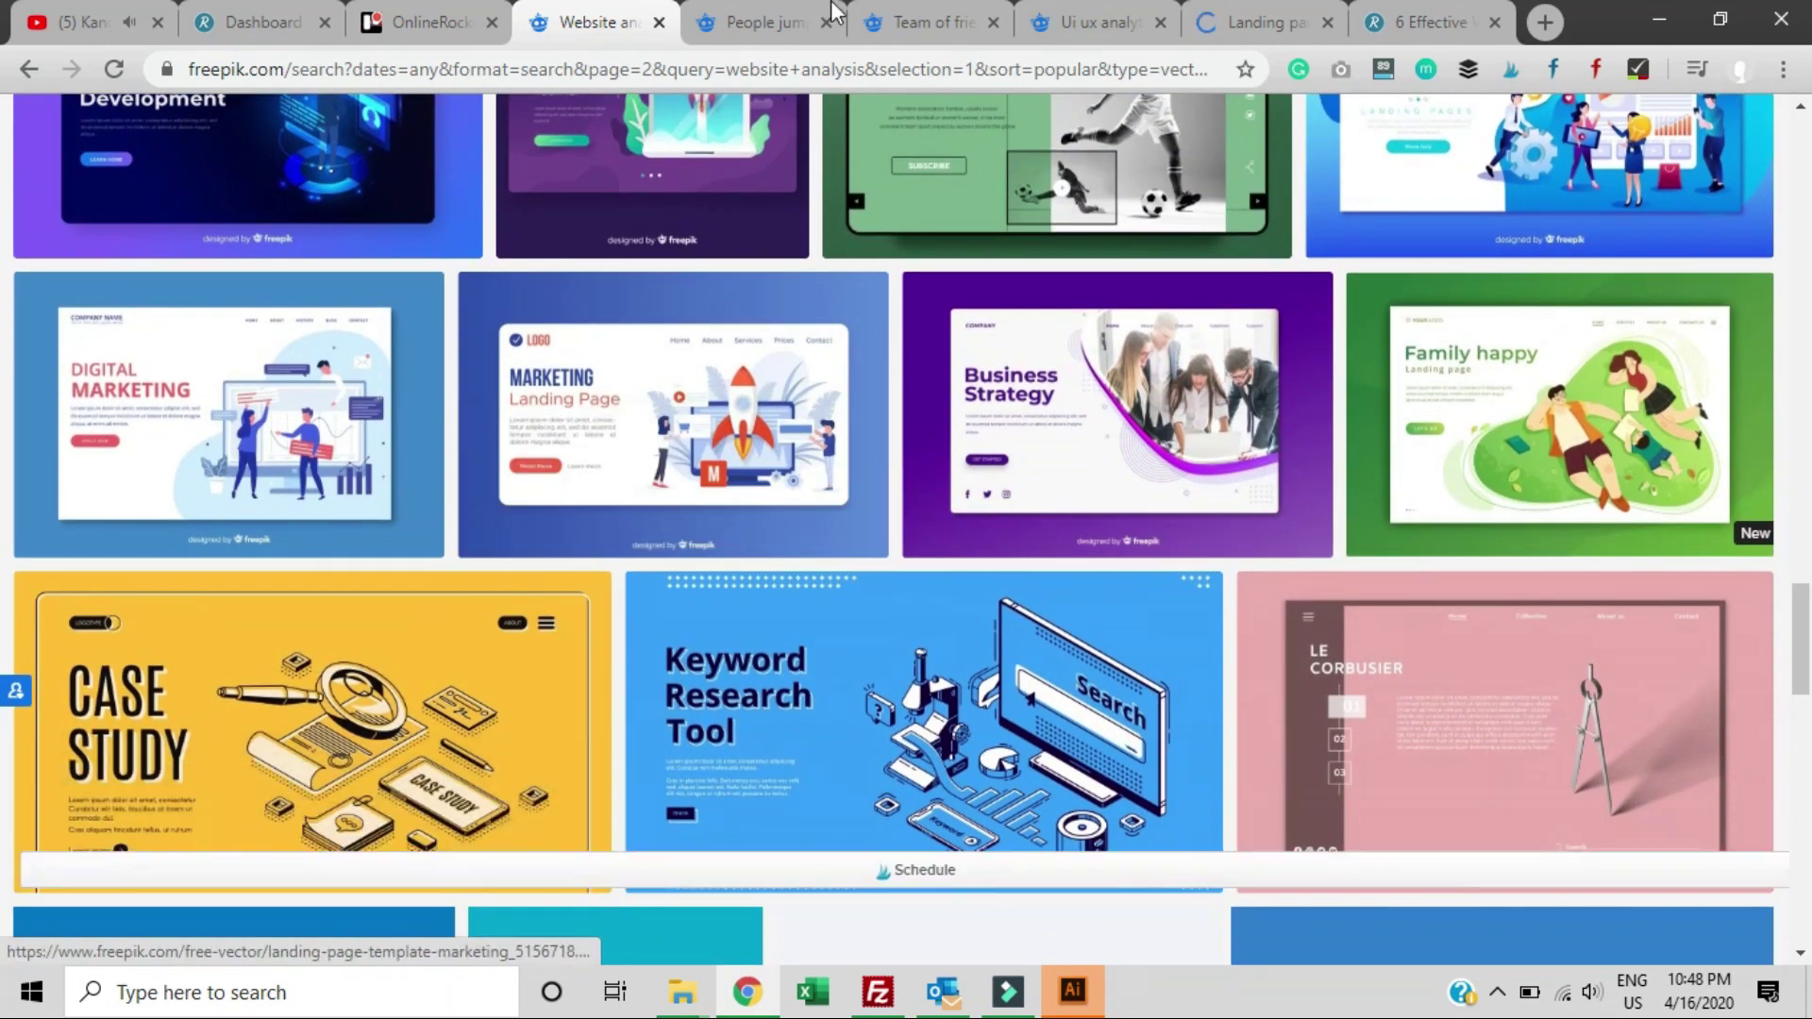
pyautogui.click(767, 26)
pyautogui.scroll(-3, 676, 421)
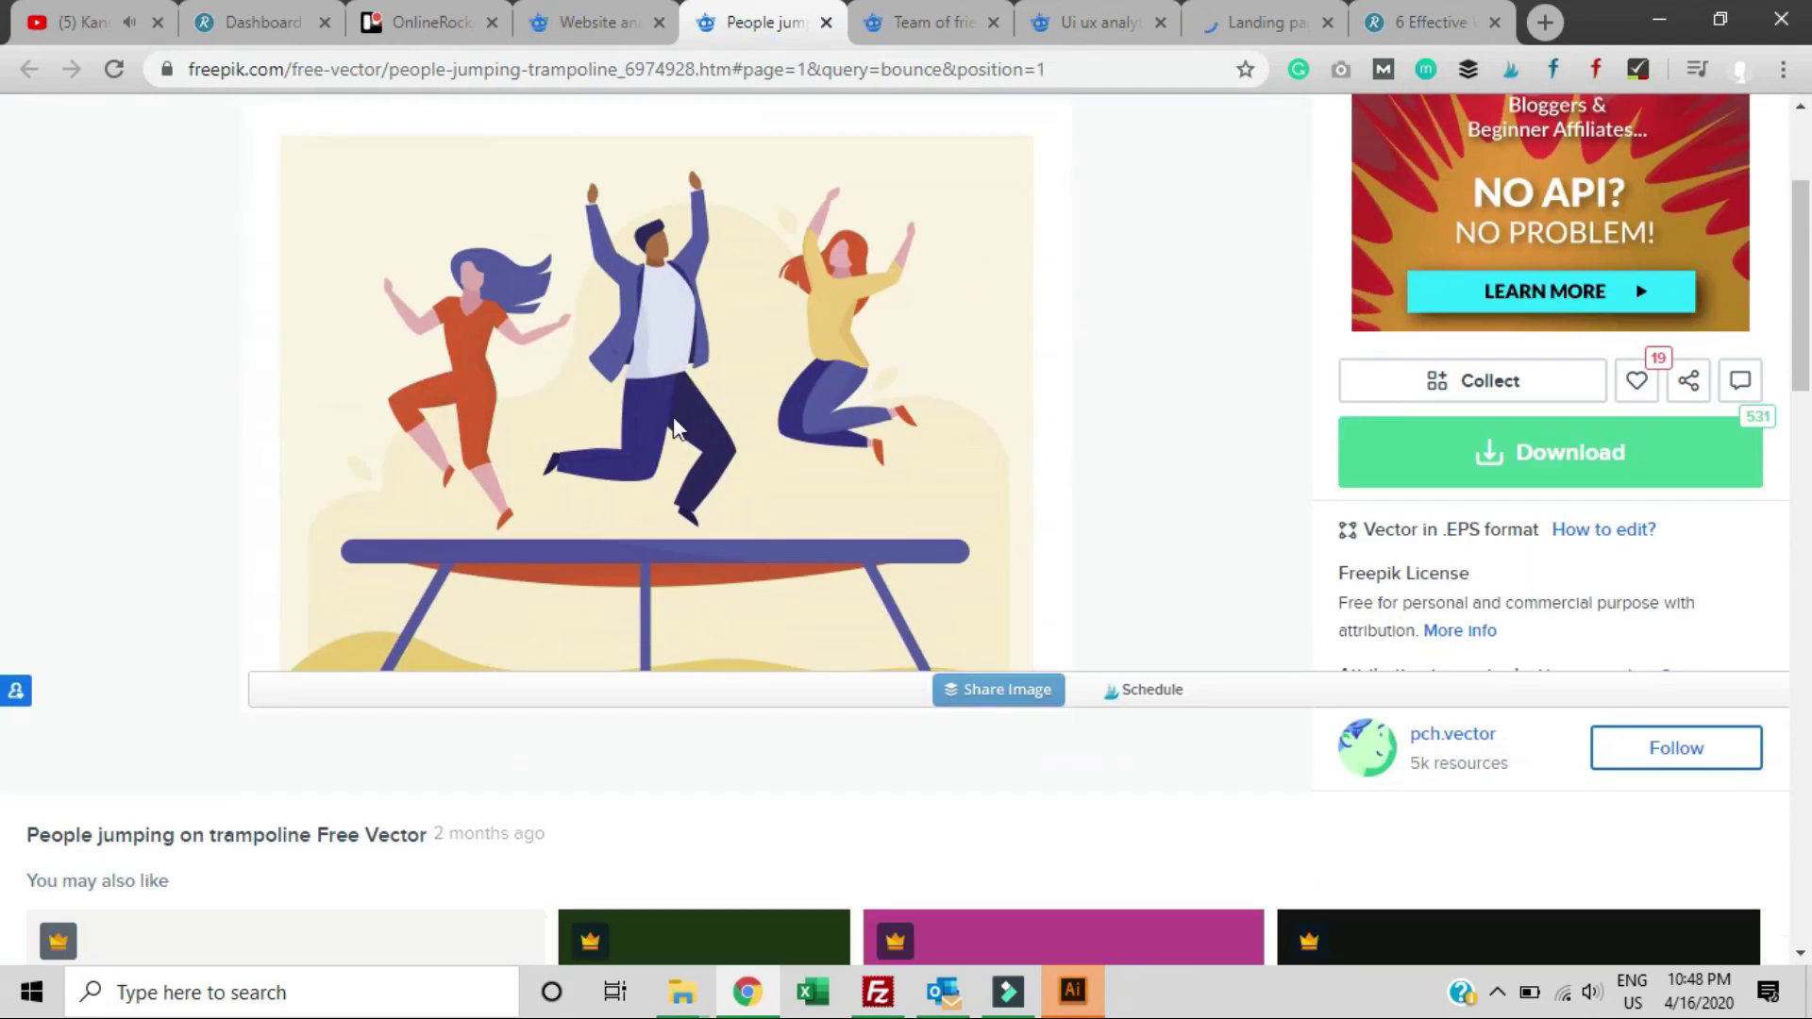
pyautogui.click(924, 8)
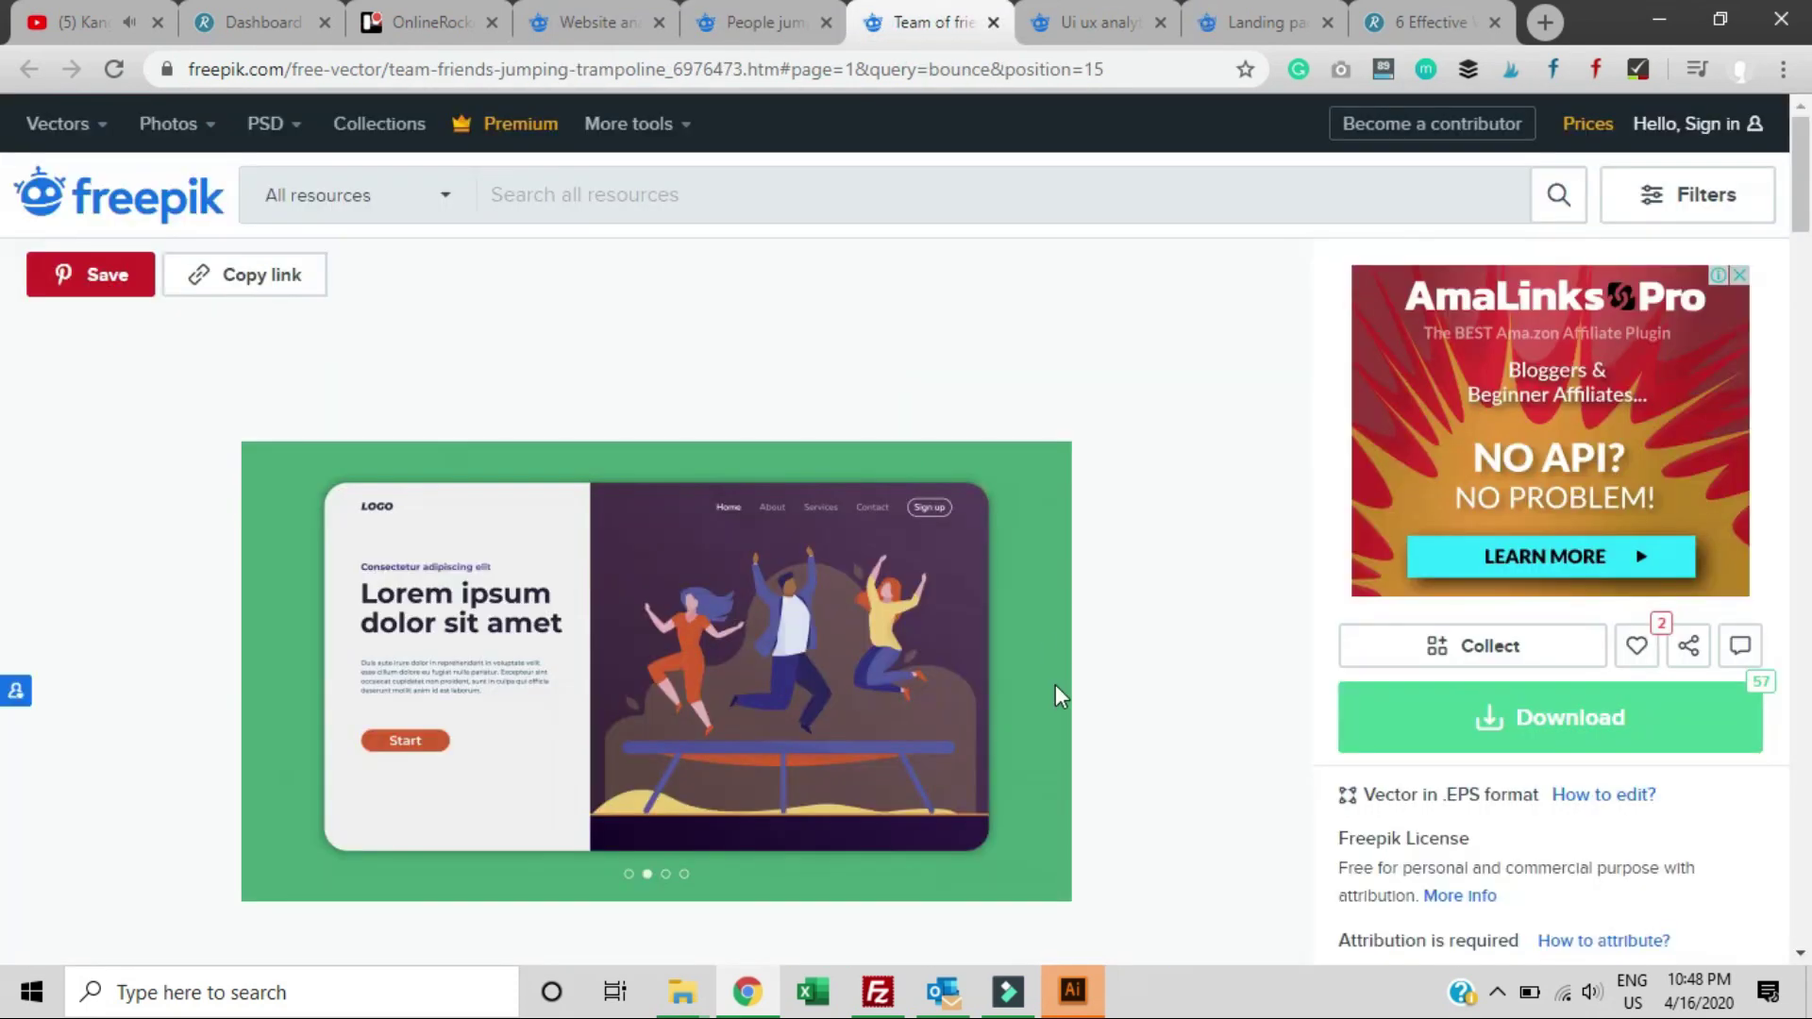
pyautogui.scroll(-3, 983, 524)
pyautogui.click(1073, 990)
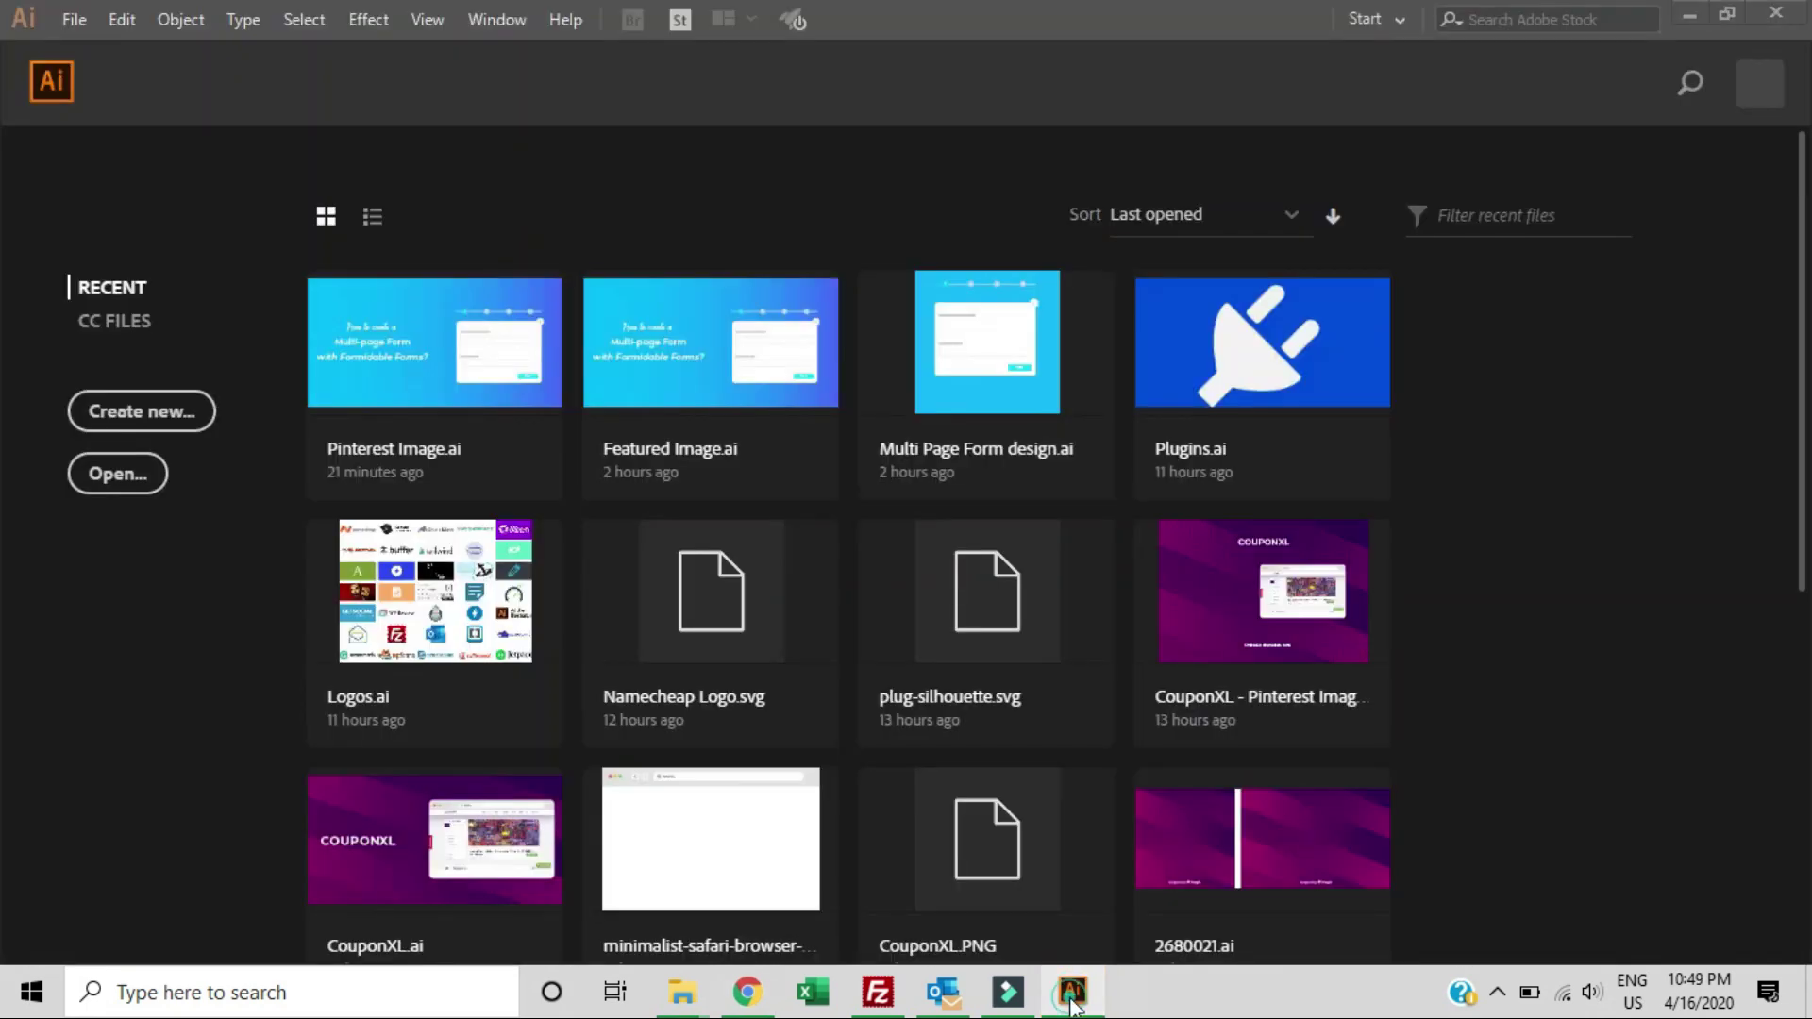
pyautogui.click(1073, 991)
# Download the "Ui ux analytics dashboard isometric landing page" vector with the free download option
pyautogui.click(1033, 19)
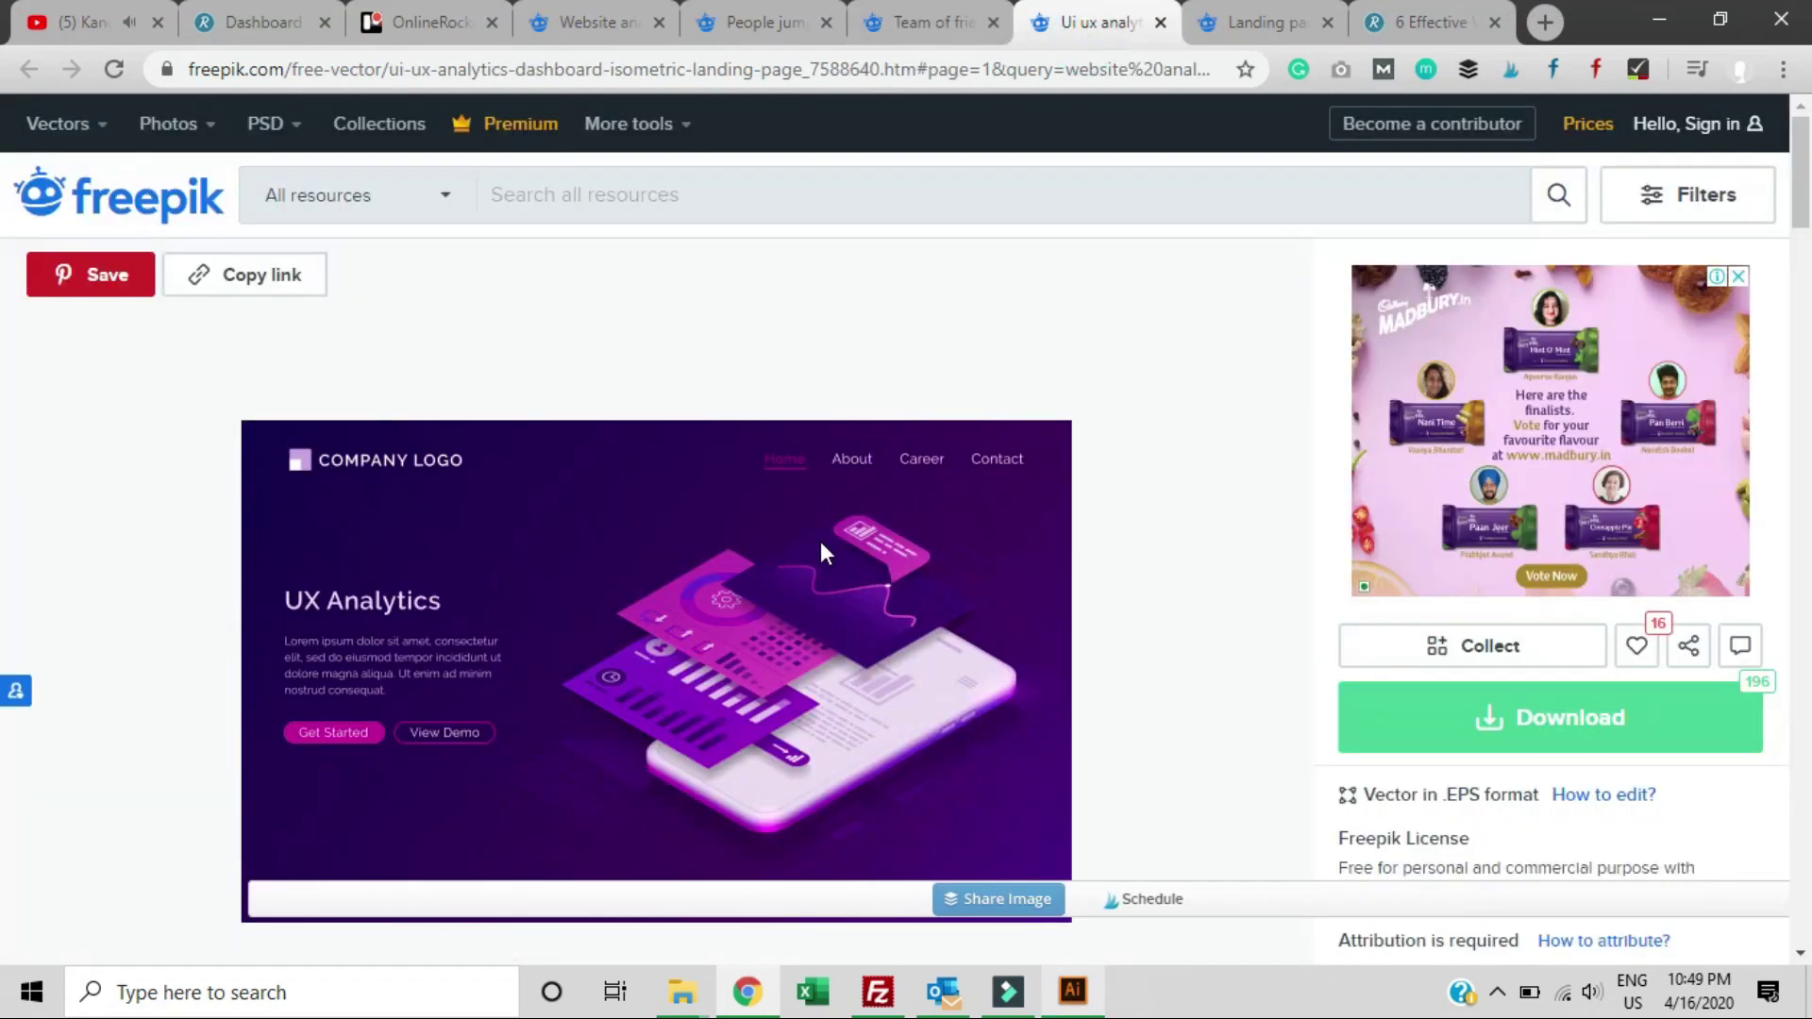
pyautogui.scroll(-3, 819, 541)
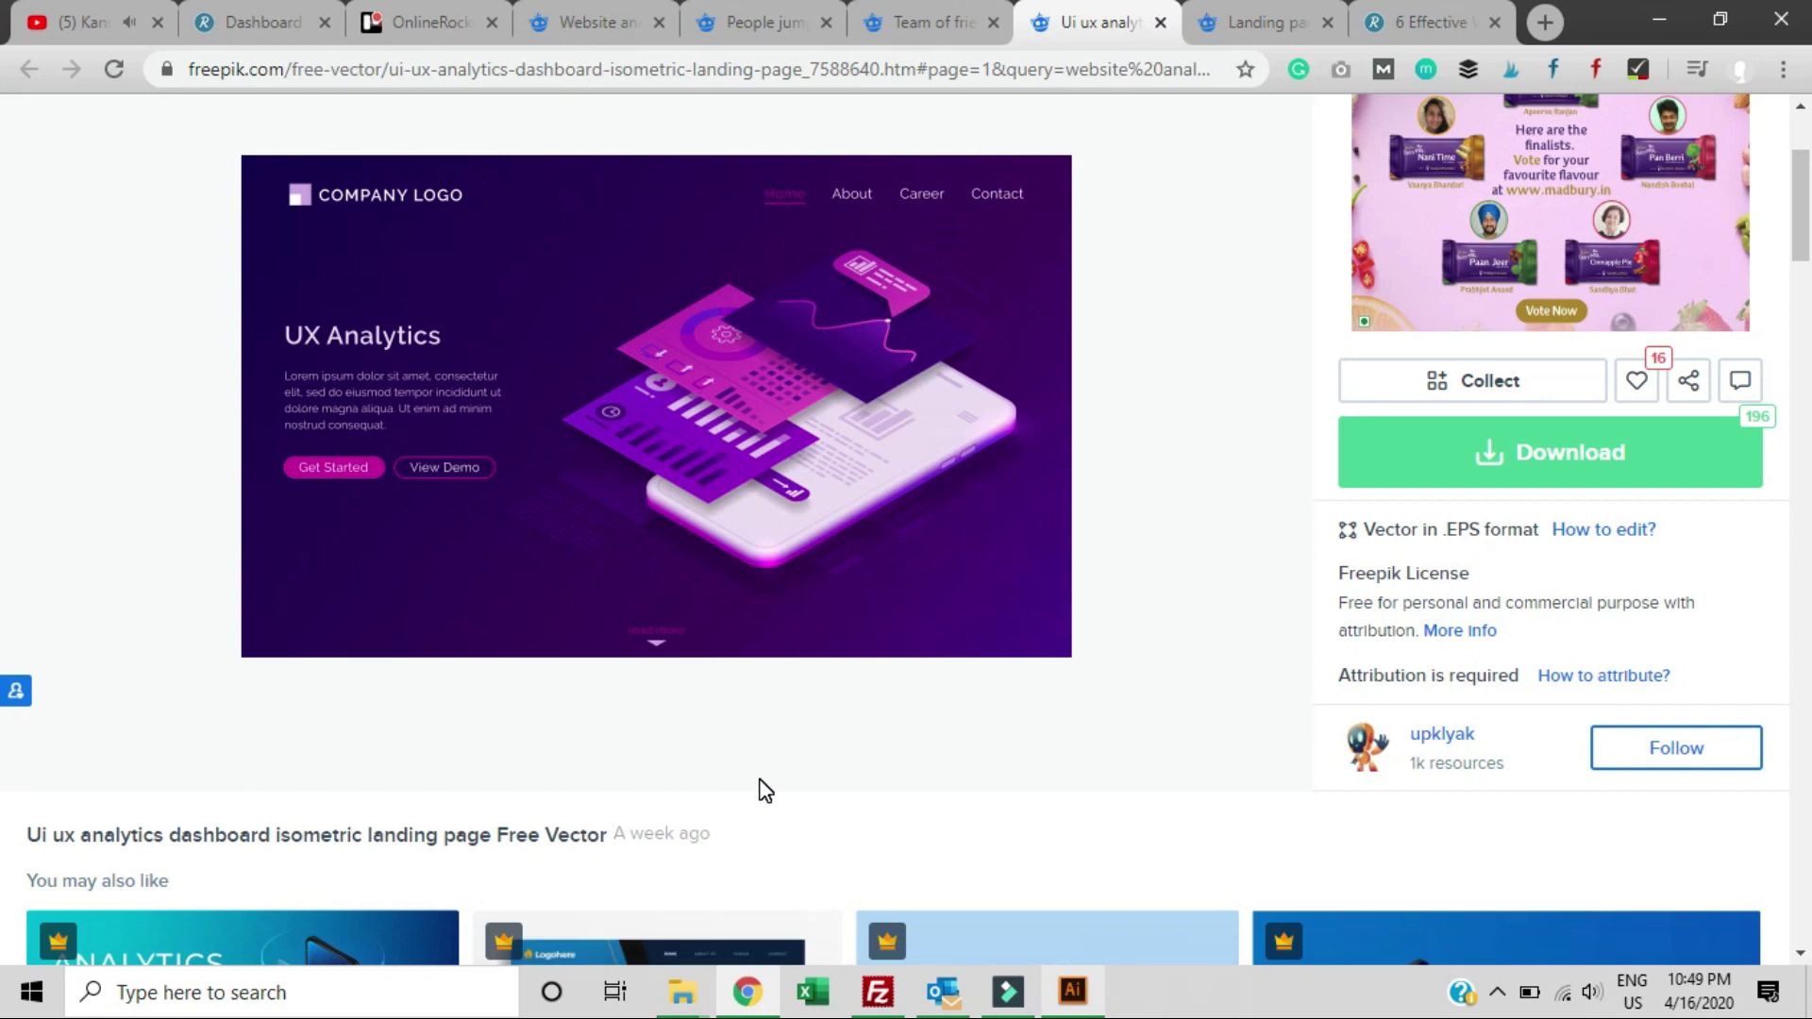
pyautogui.moveTo(352, 490)
pyautogui.click(1487, 436)
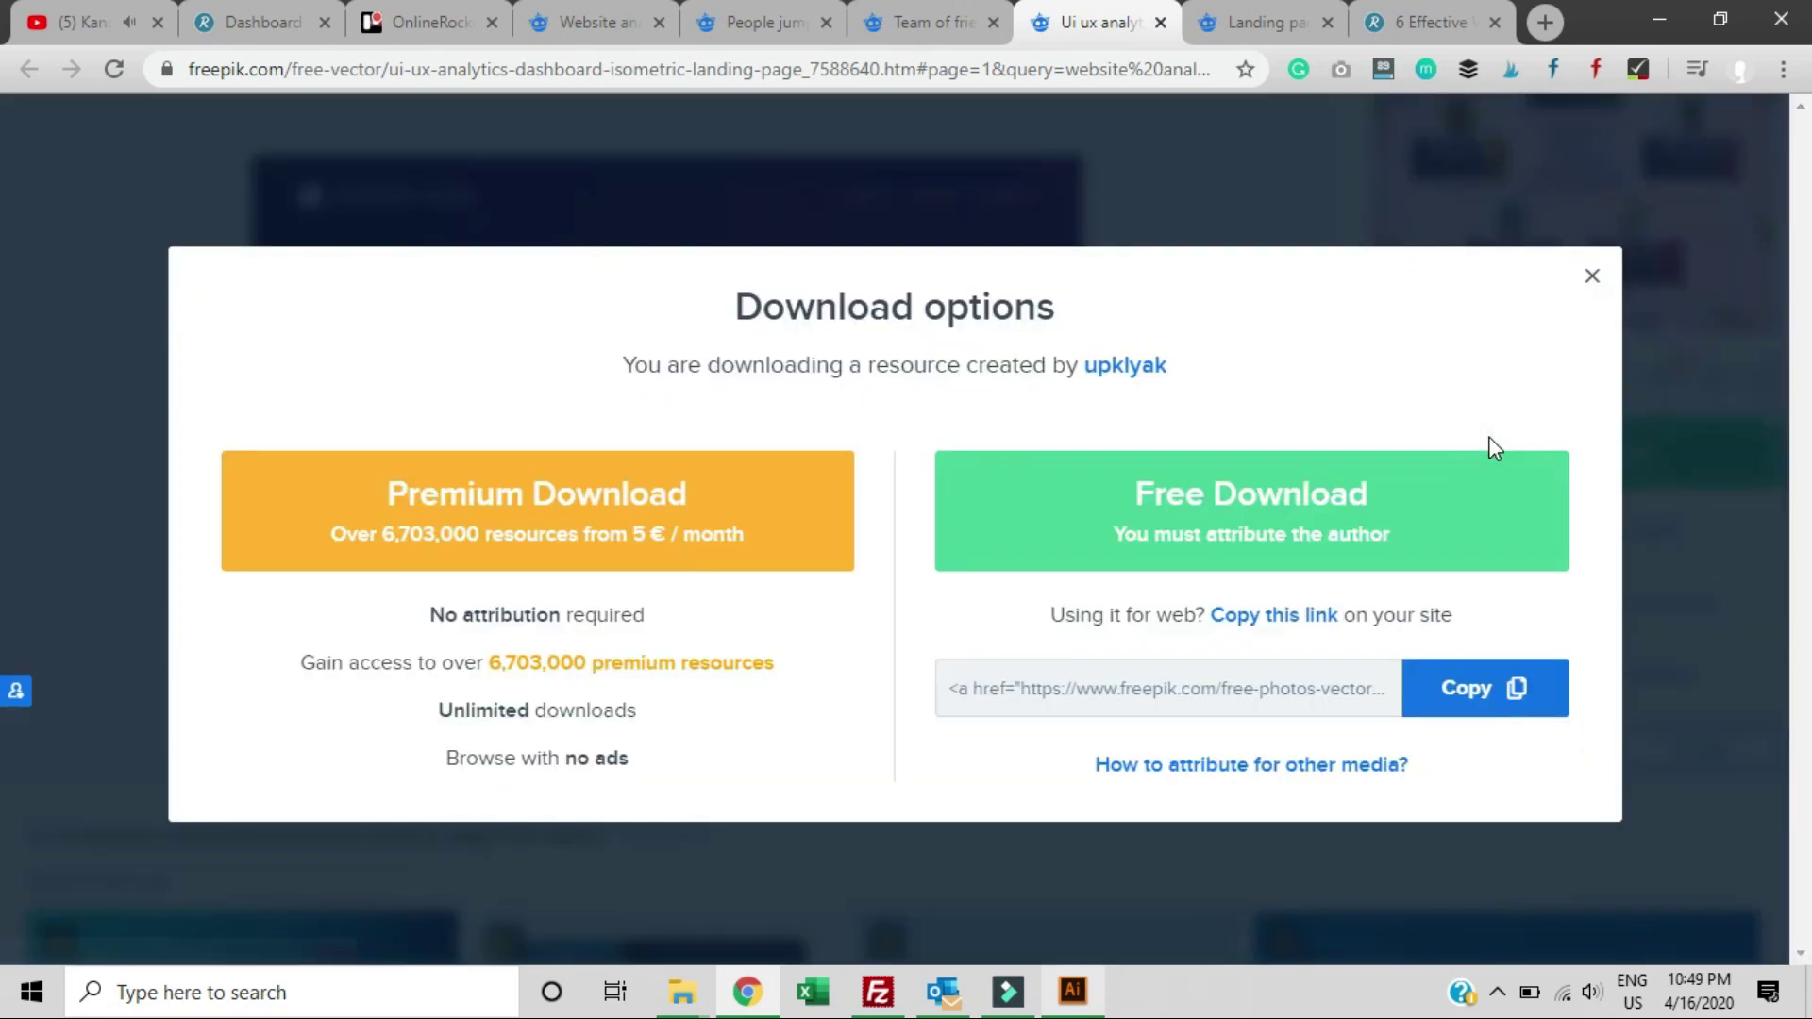
pyautogui.click(1278, 476)
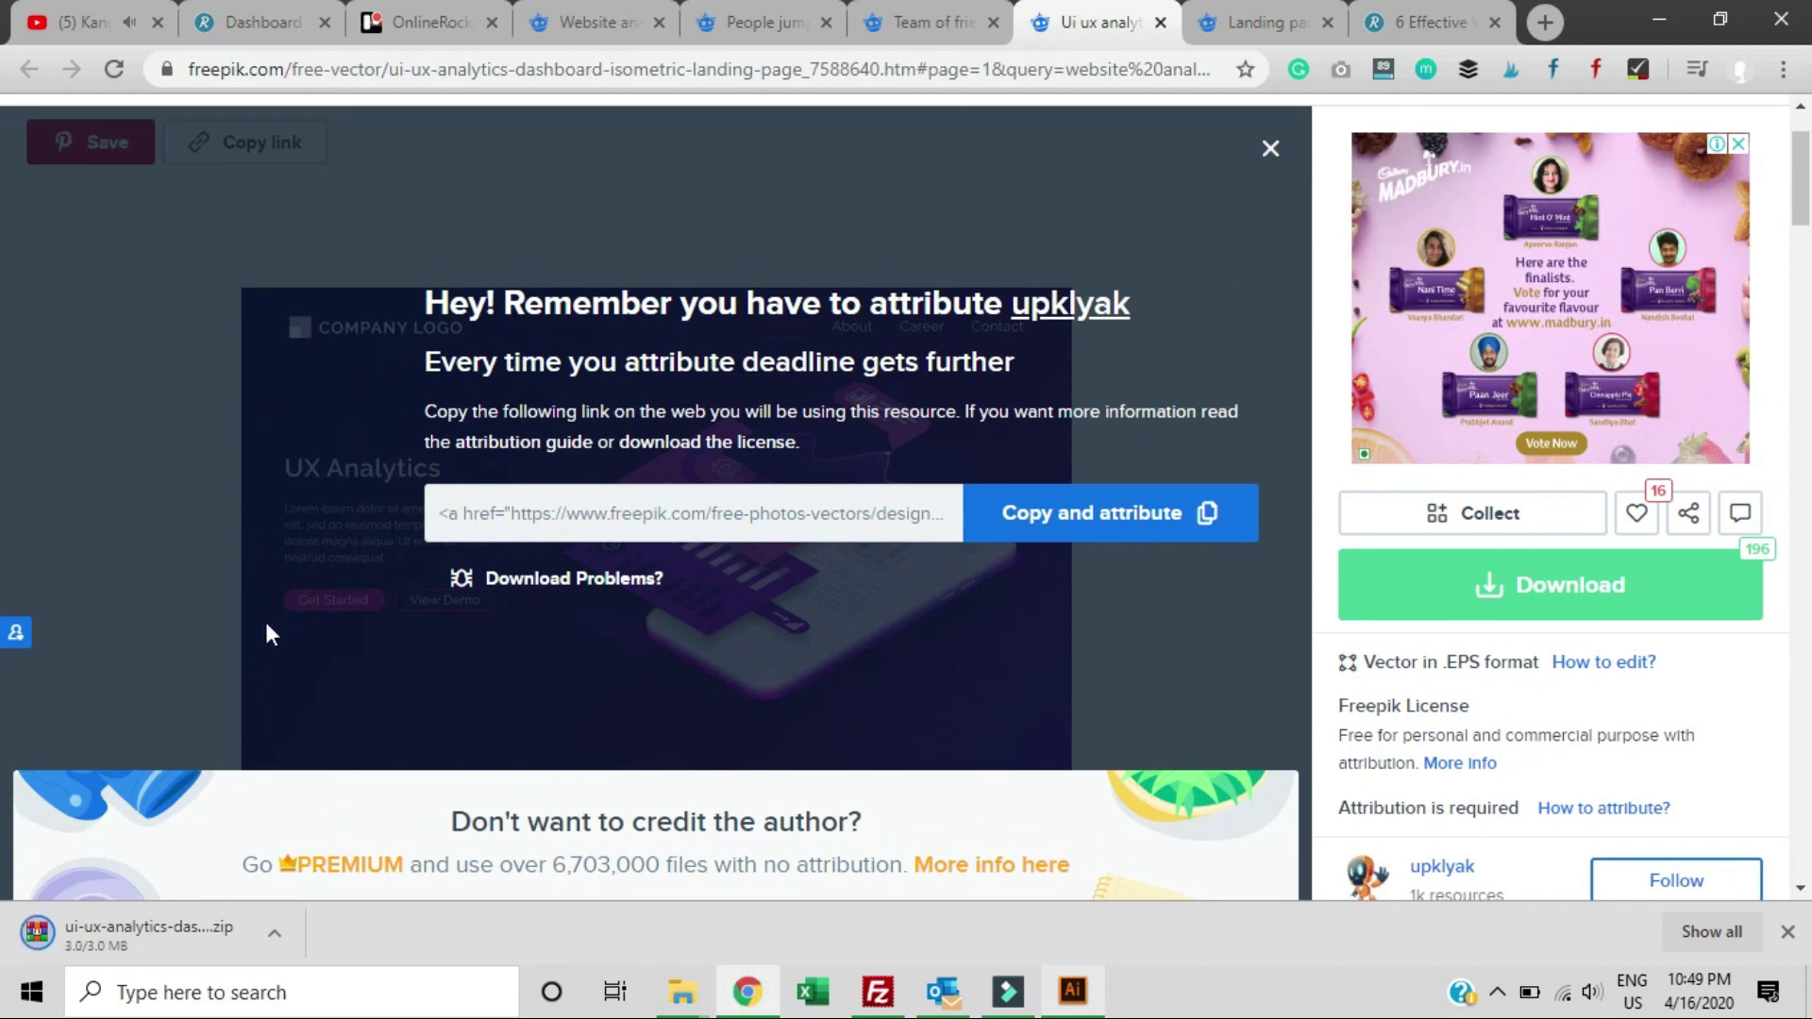
# Extract the downloaded ui-ux-analytics-dashboard-isometric-landing-page.zip into its own folder in Browser Downloads and close the archive
pyautogui.click(191, 936)
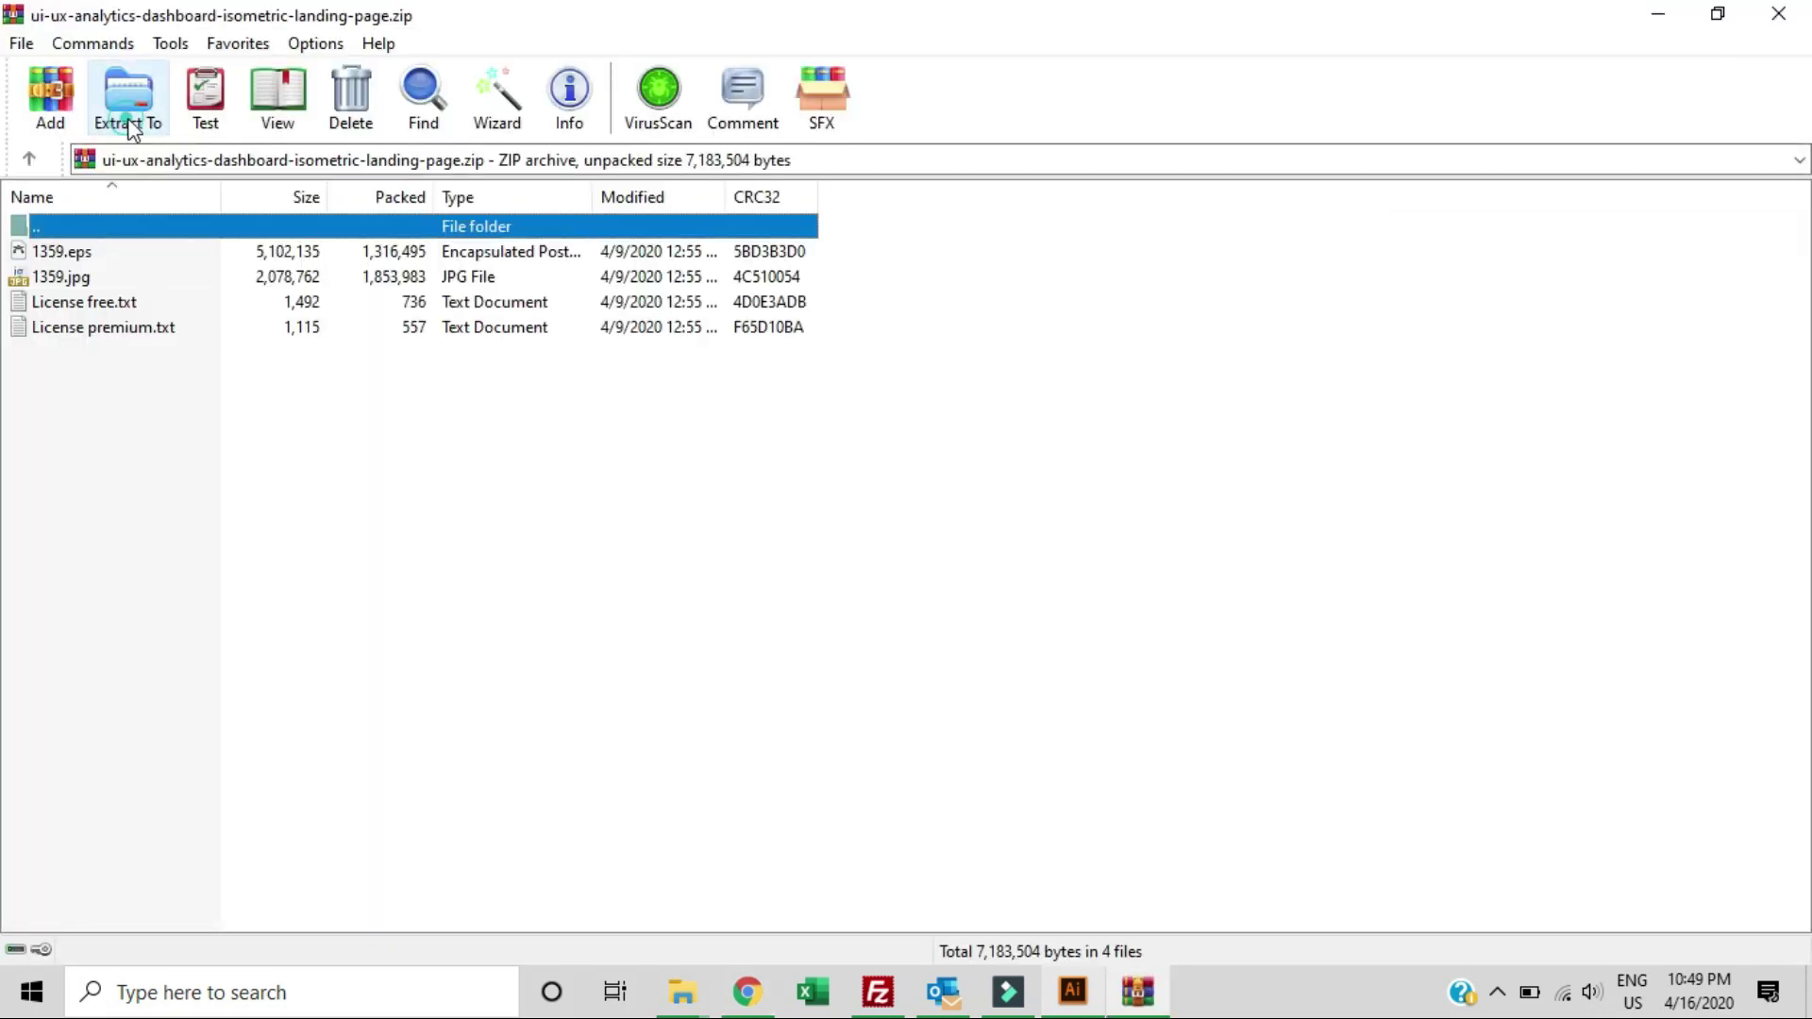
pyautogui.click(132, 127)
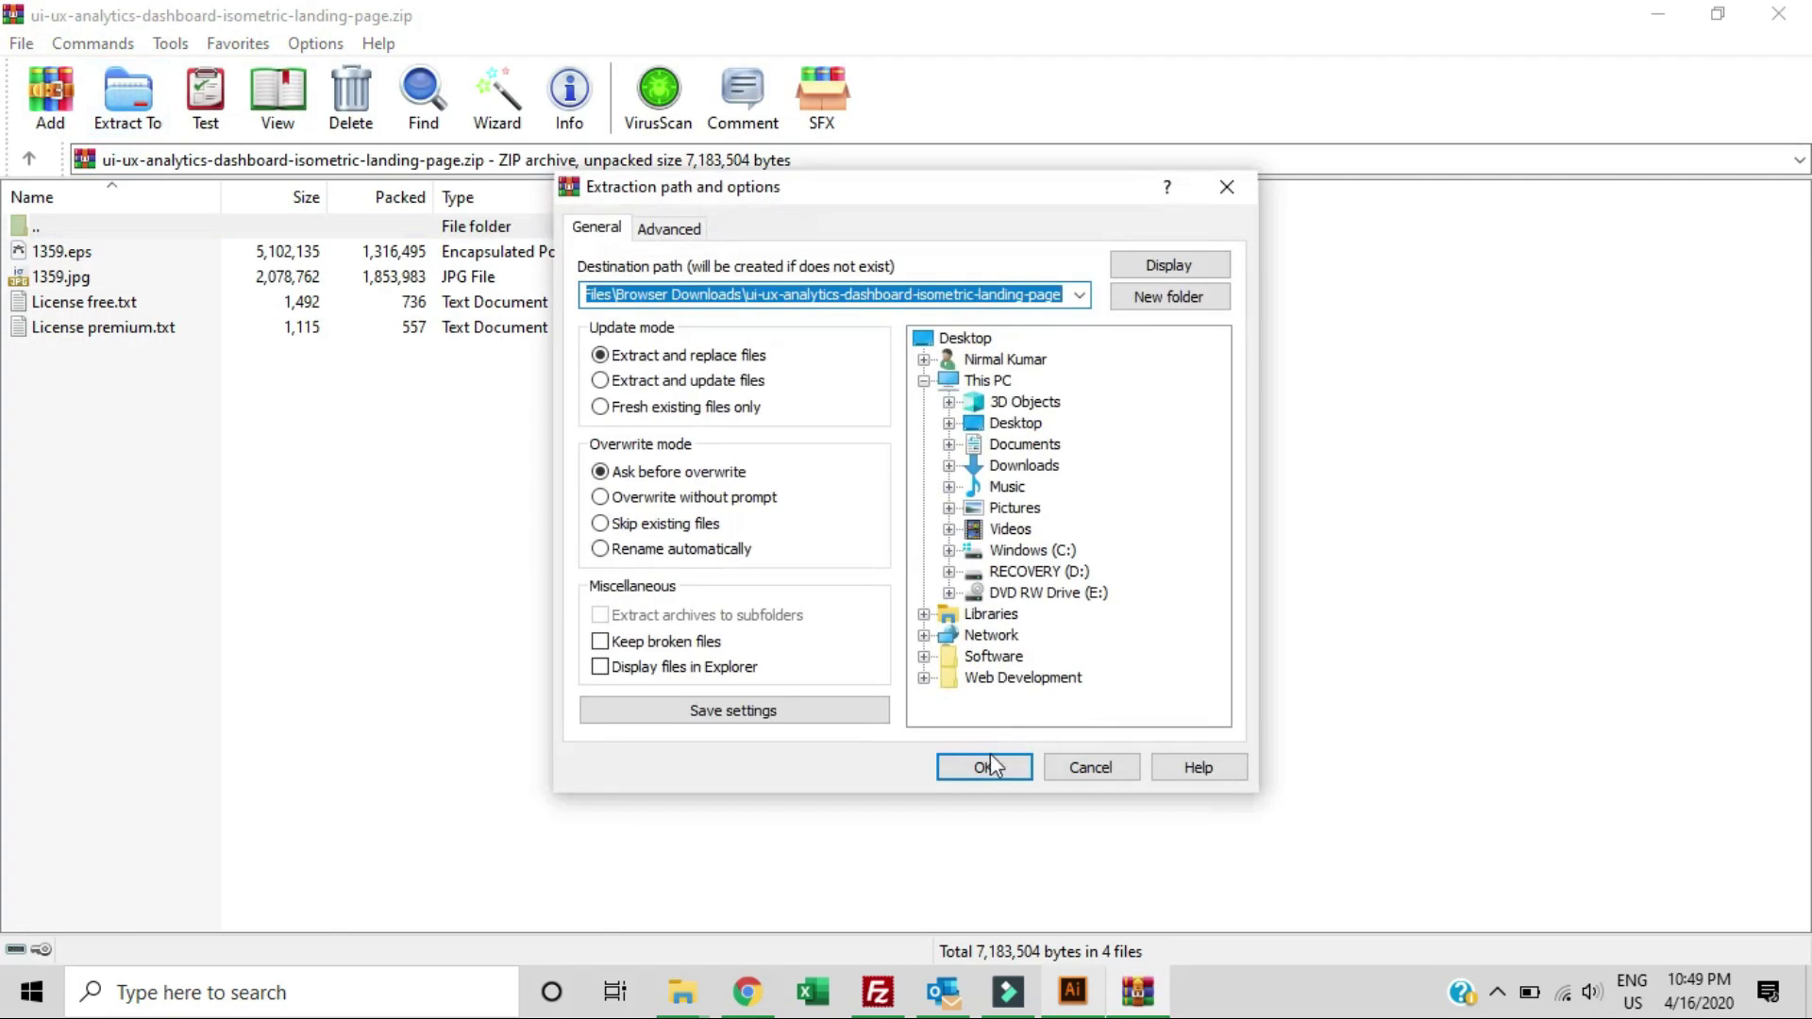
pyautogui.click(987, 774)
pyautogui.click(1777, 13)
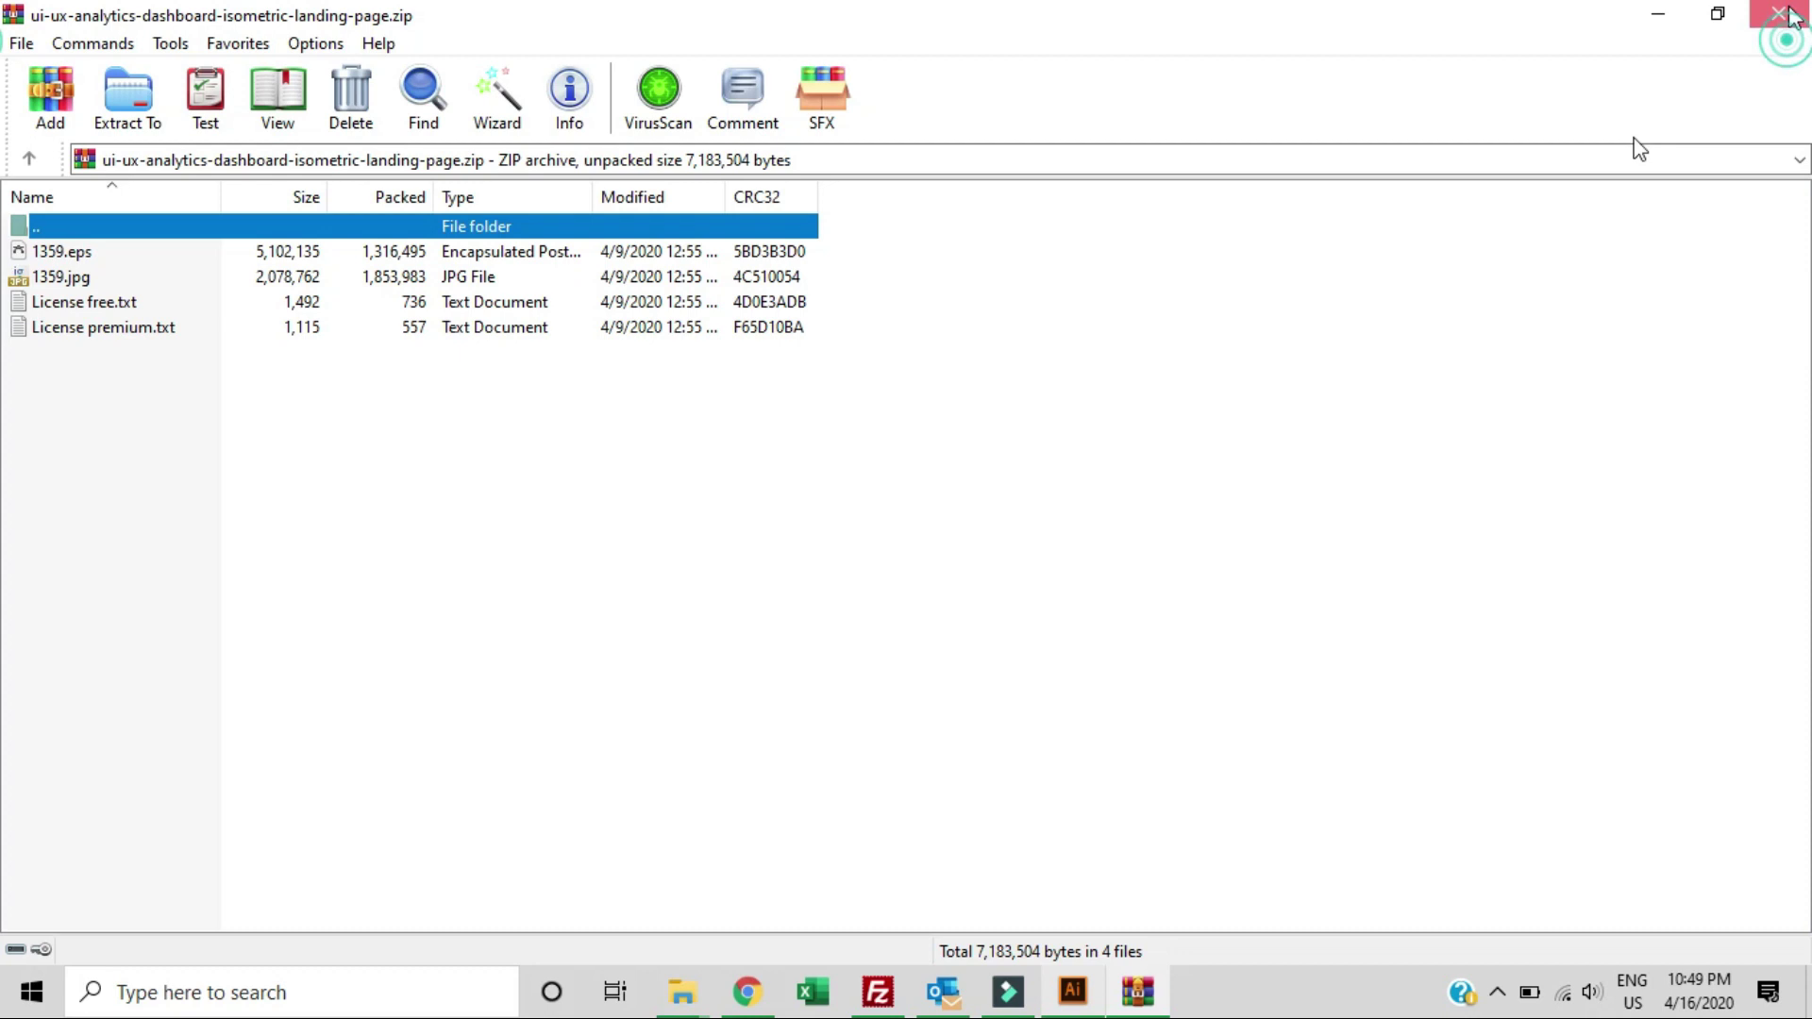
# Switch to Illustrator and open 1359.eps from the extracted ui-ux-analytics-dashboard folder in Browser Downloads
pyautogui.click(1073, 992)
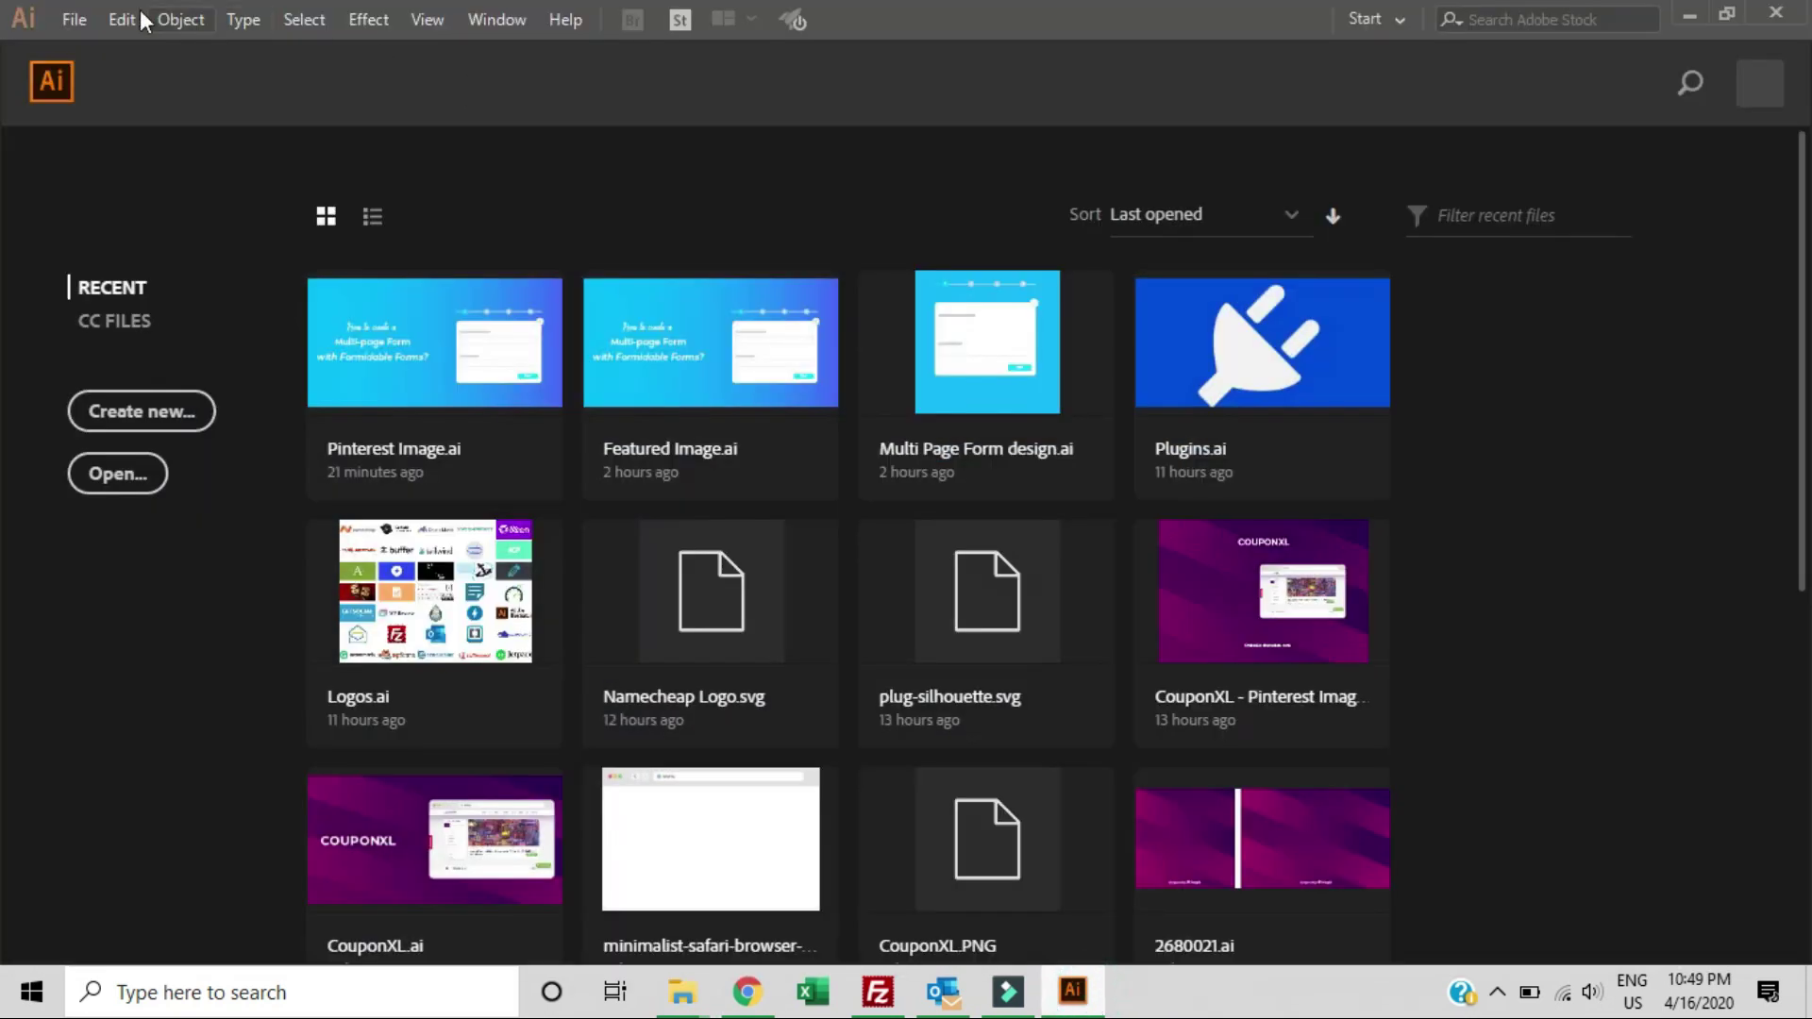
pyautogui.click(80, 27)
pyautogui.click(144, 117)
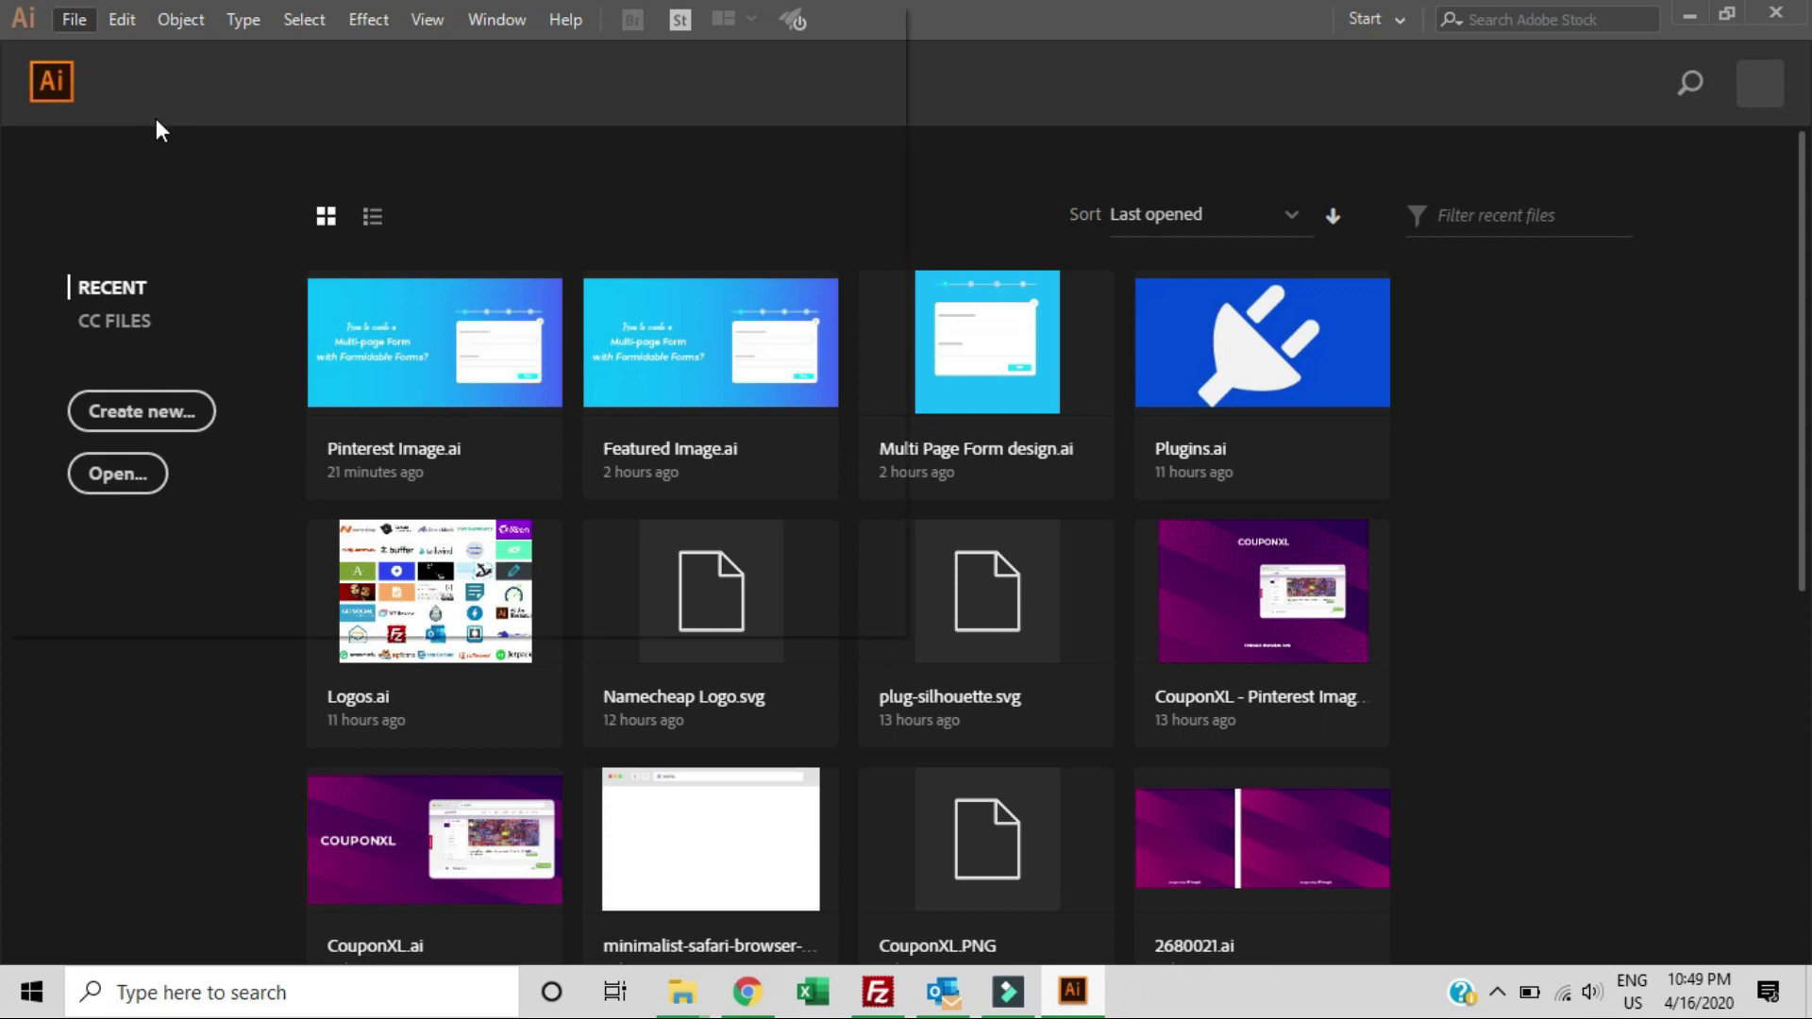
pyautogui.click(127, 264)
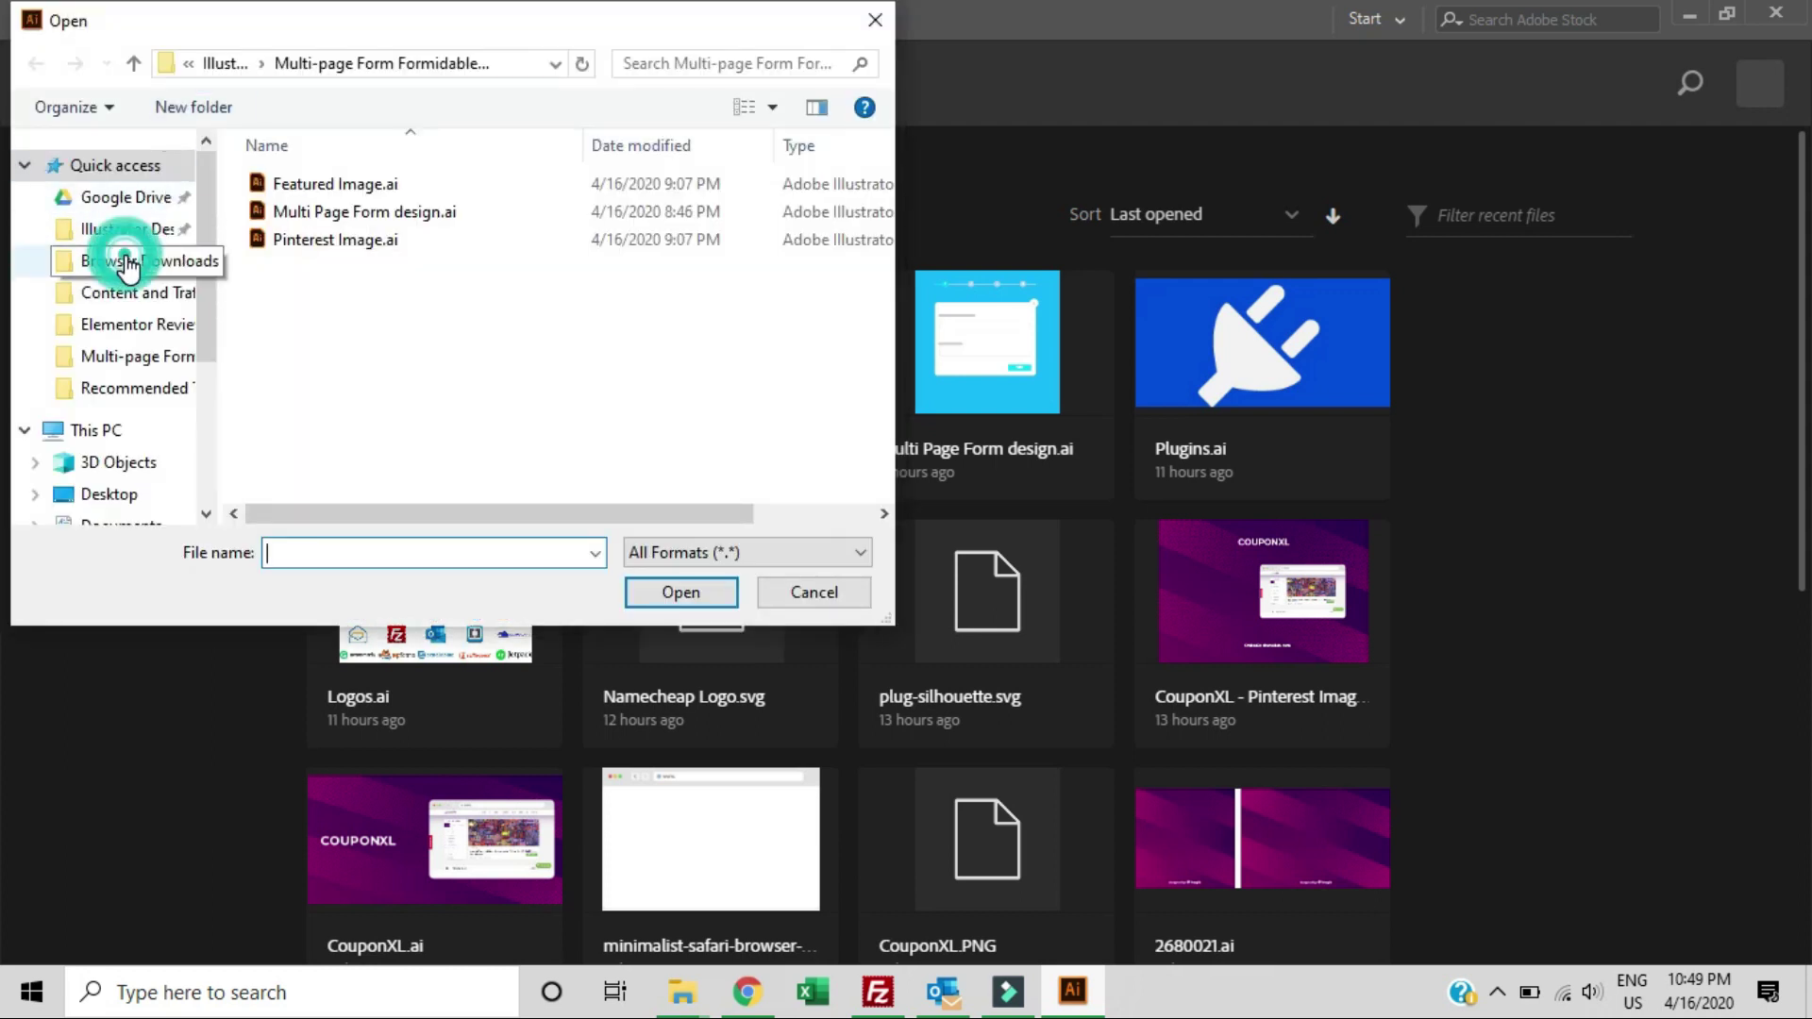
pyautogui.click(328, 553)
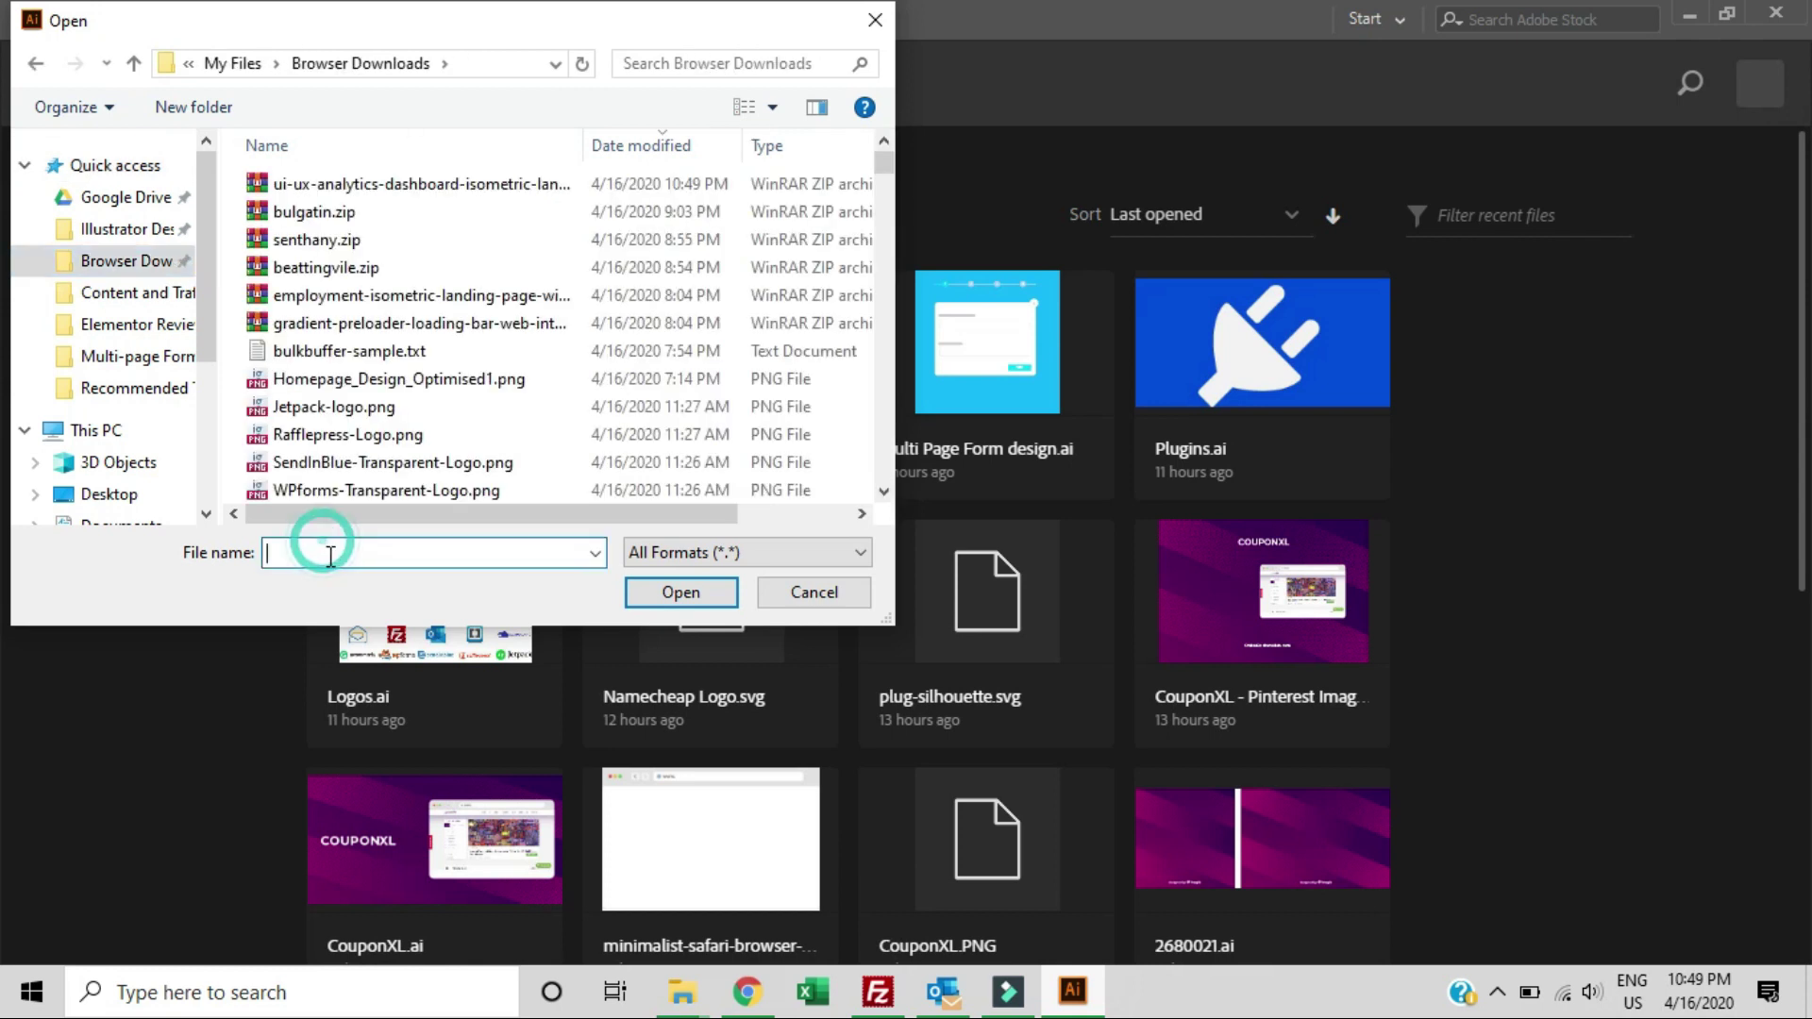
pyautogui.write('ui')
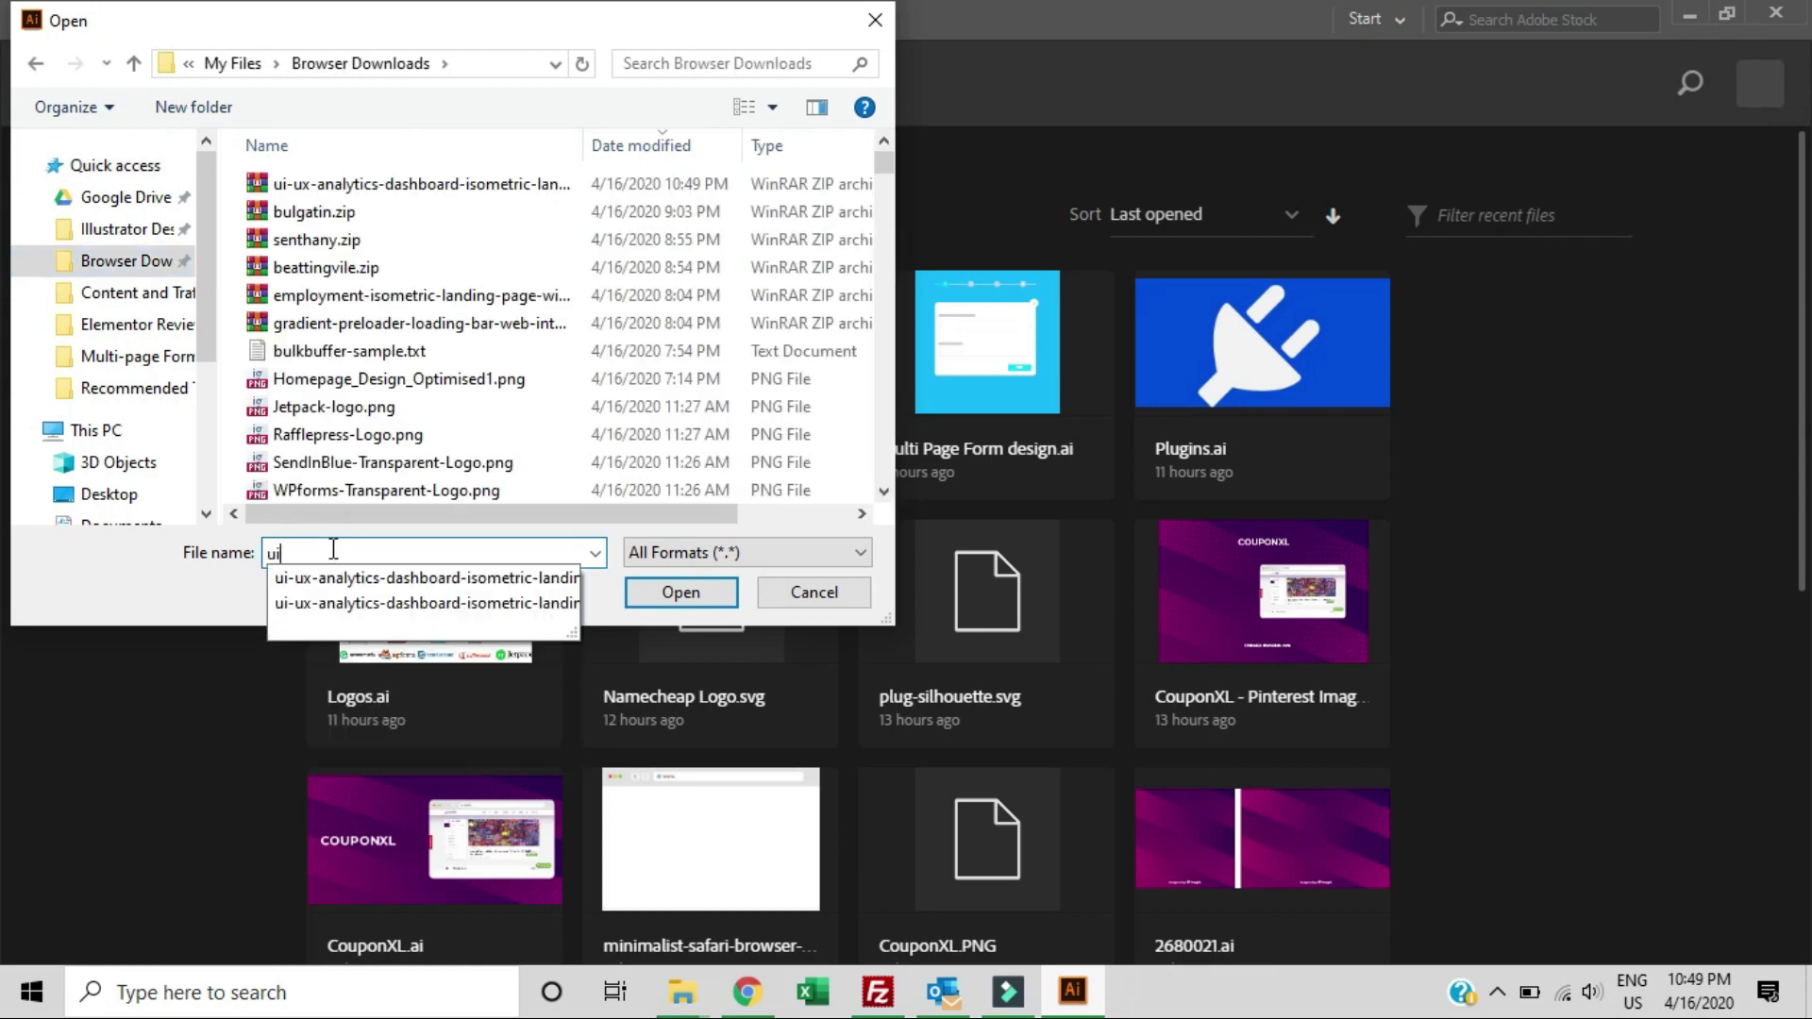
pyautogui.click(378, 577)
pyautogui.press('Return')
pyautogui.click(321, 184)
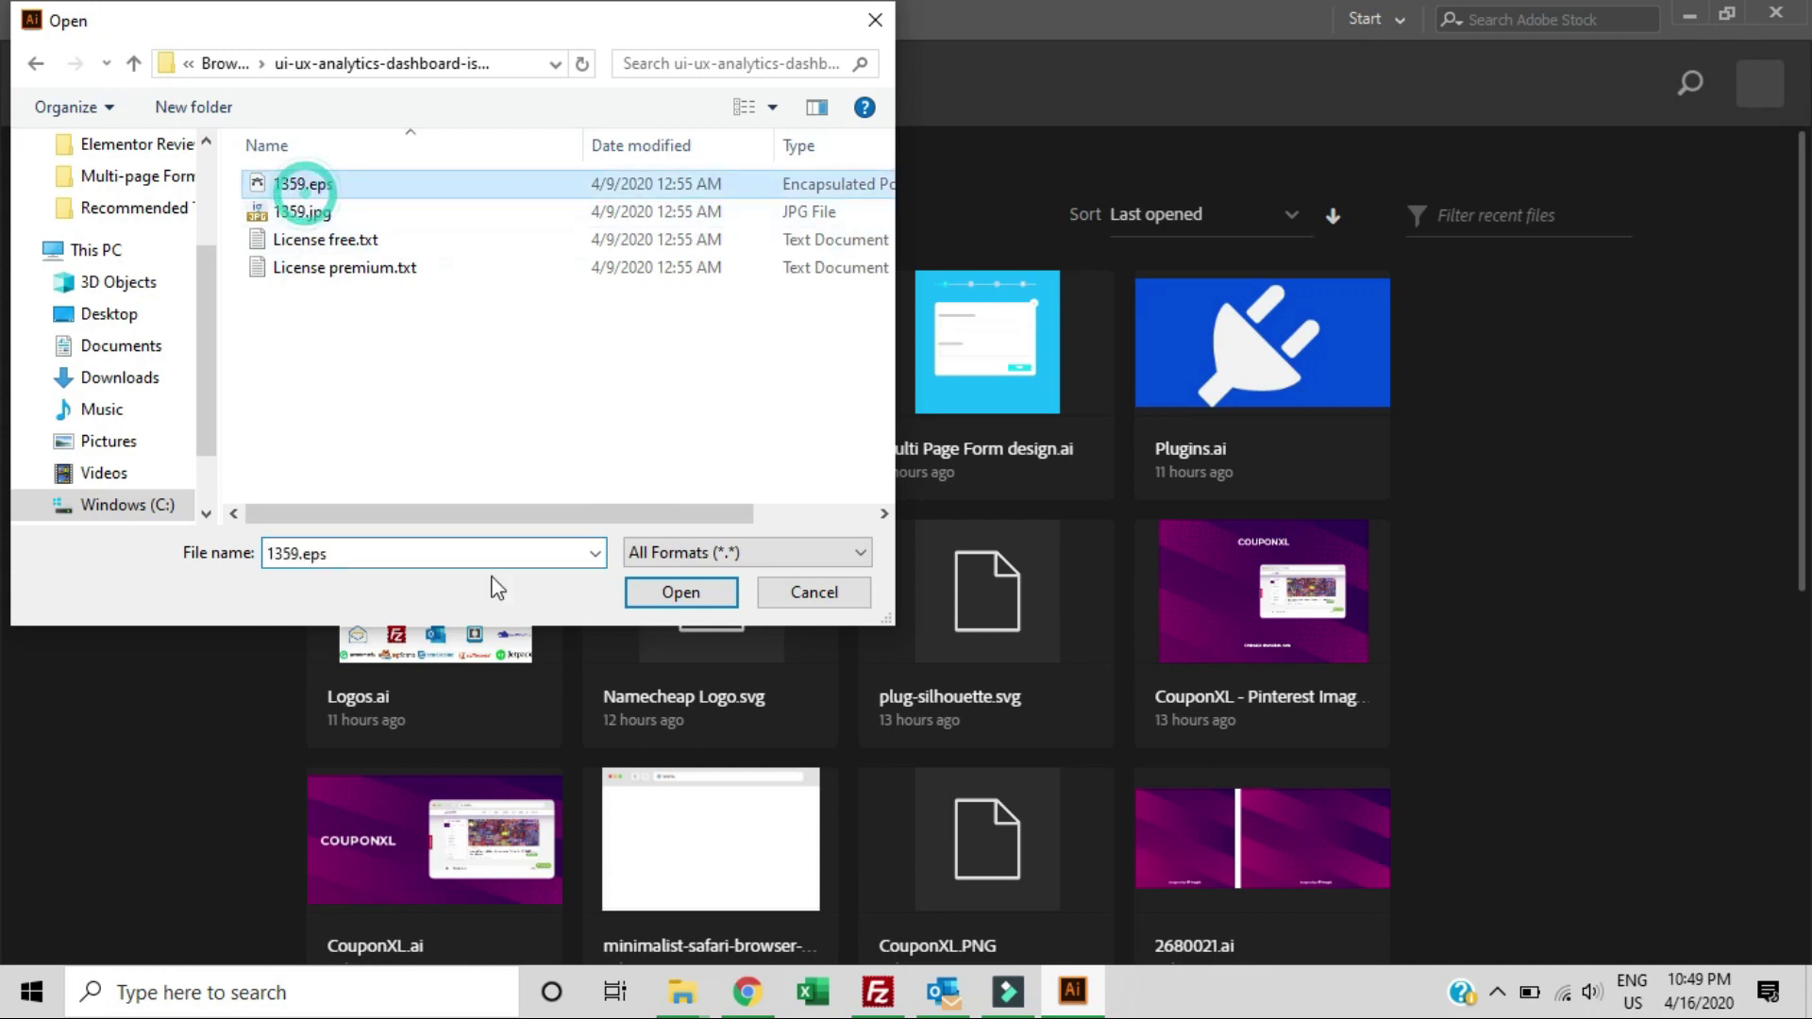
pyautogui.click(679, 597)
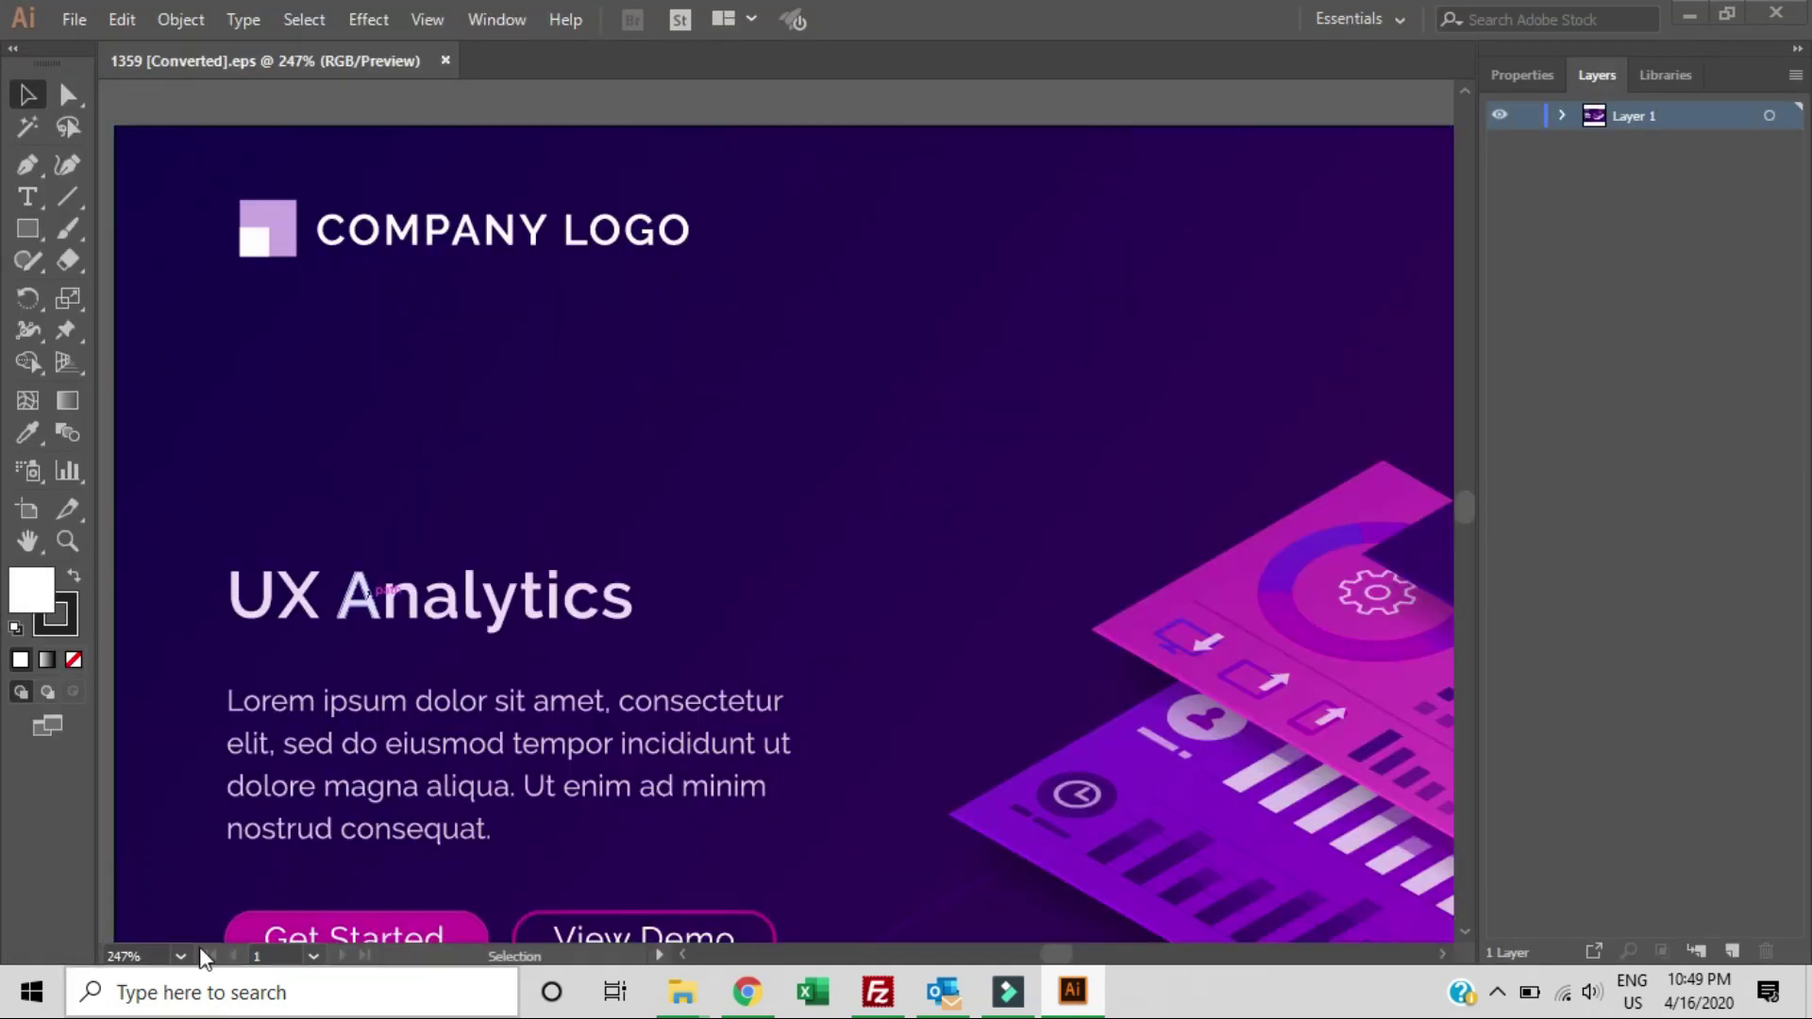
# Delete the two logo squares and the "COMPANY LOGO" text from the artwork
pyautogui.click(180, 956)
pyautogui.click(225, 927)
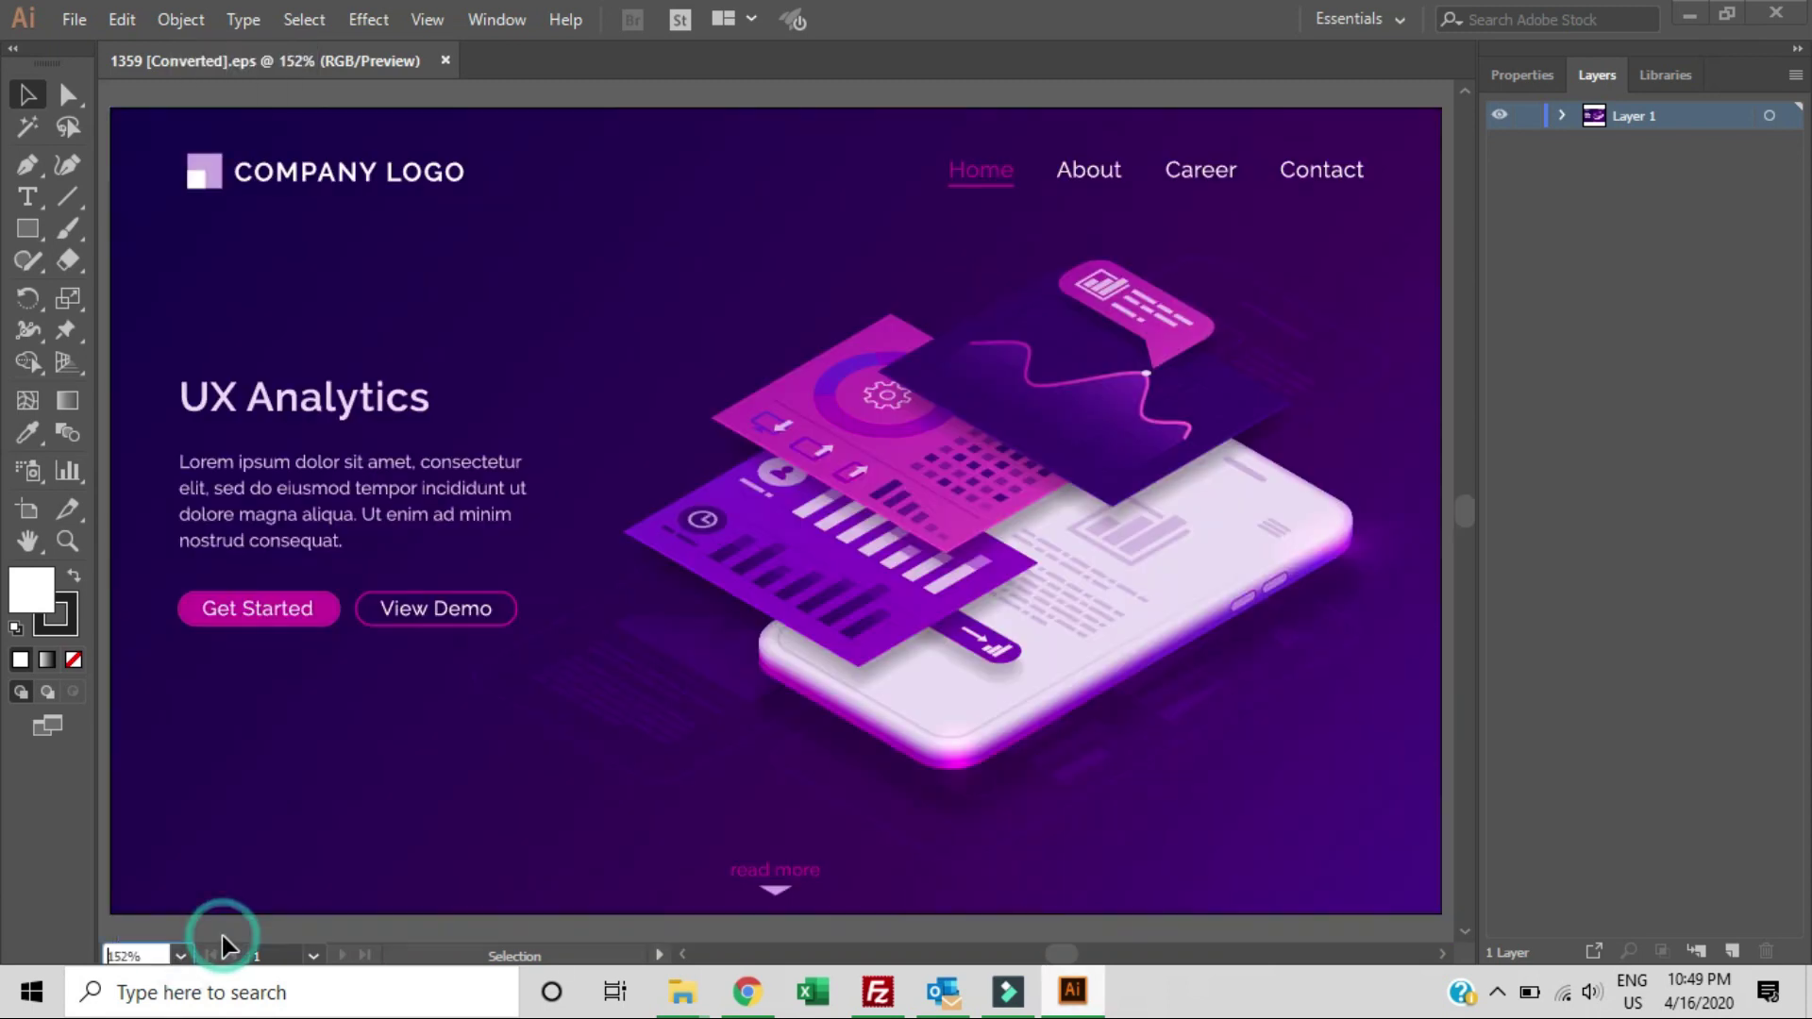
pyautogui.click(154, 929)
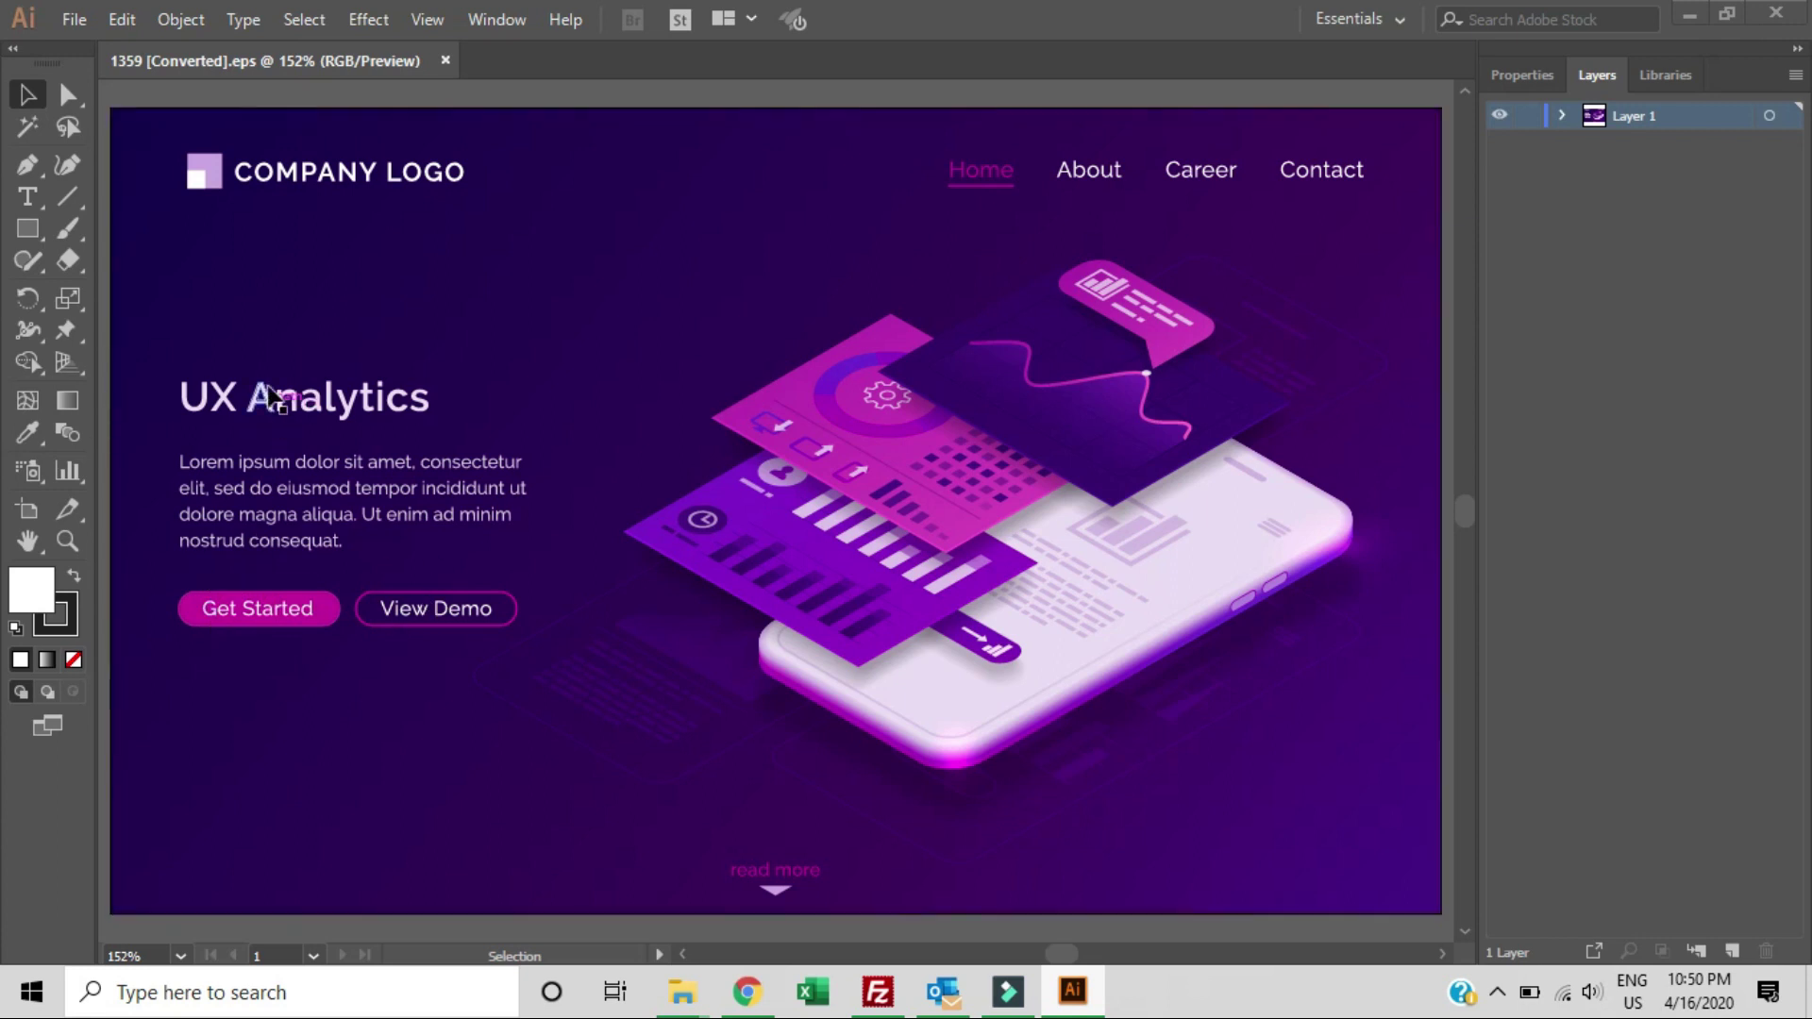
pyautogui.click(196, 177)
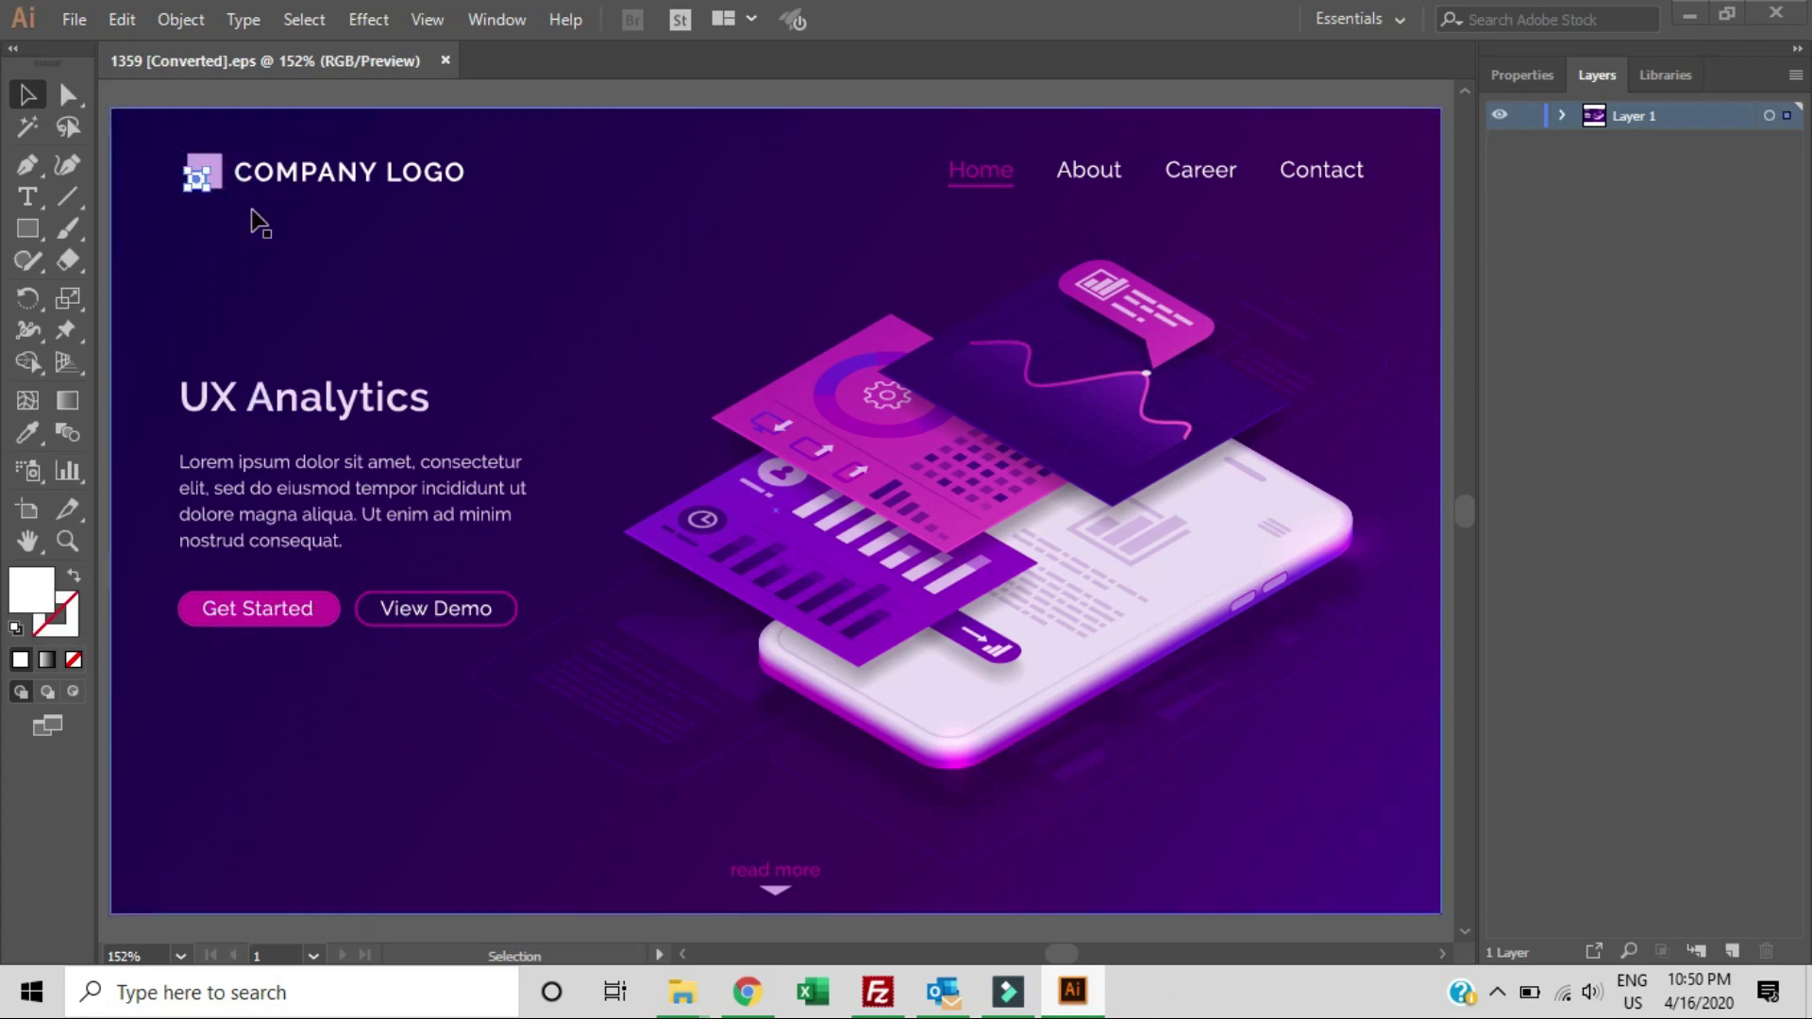
pyautogui.click(216, 165)
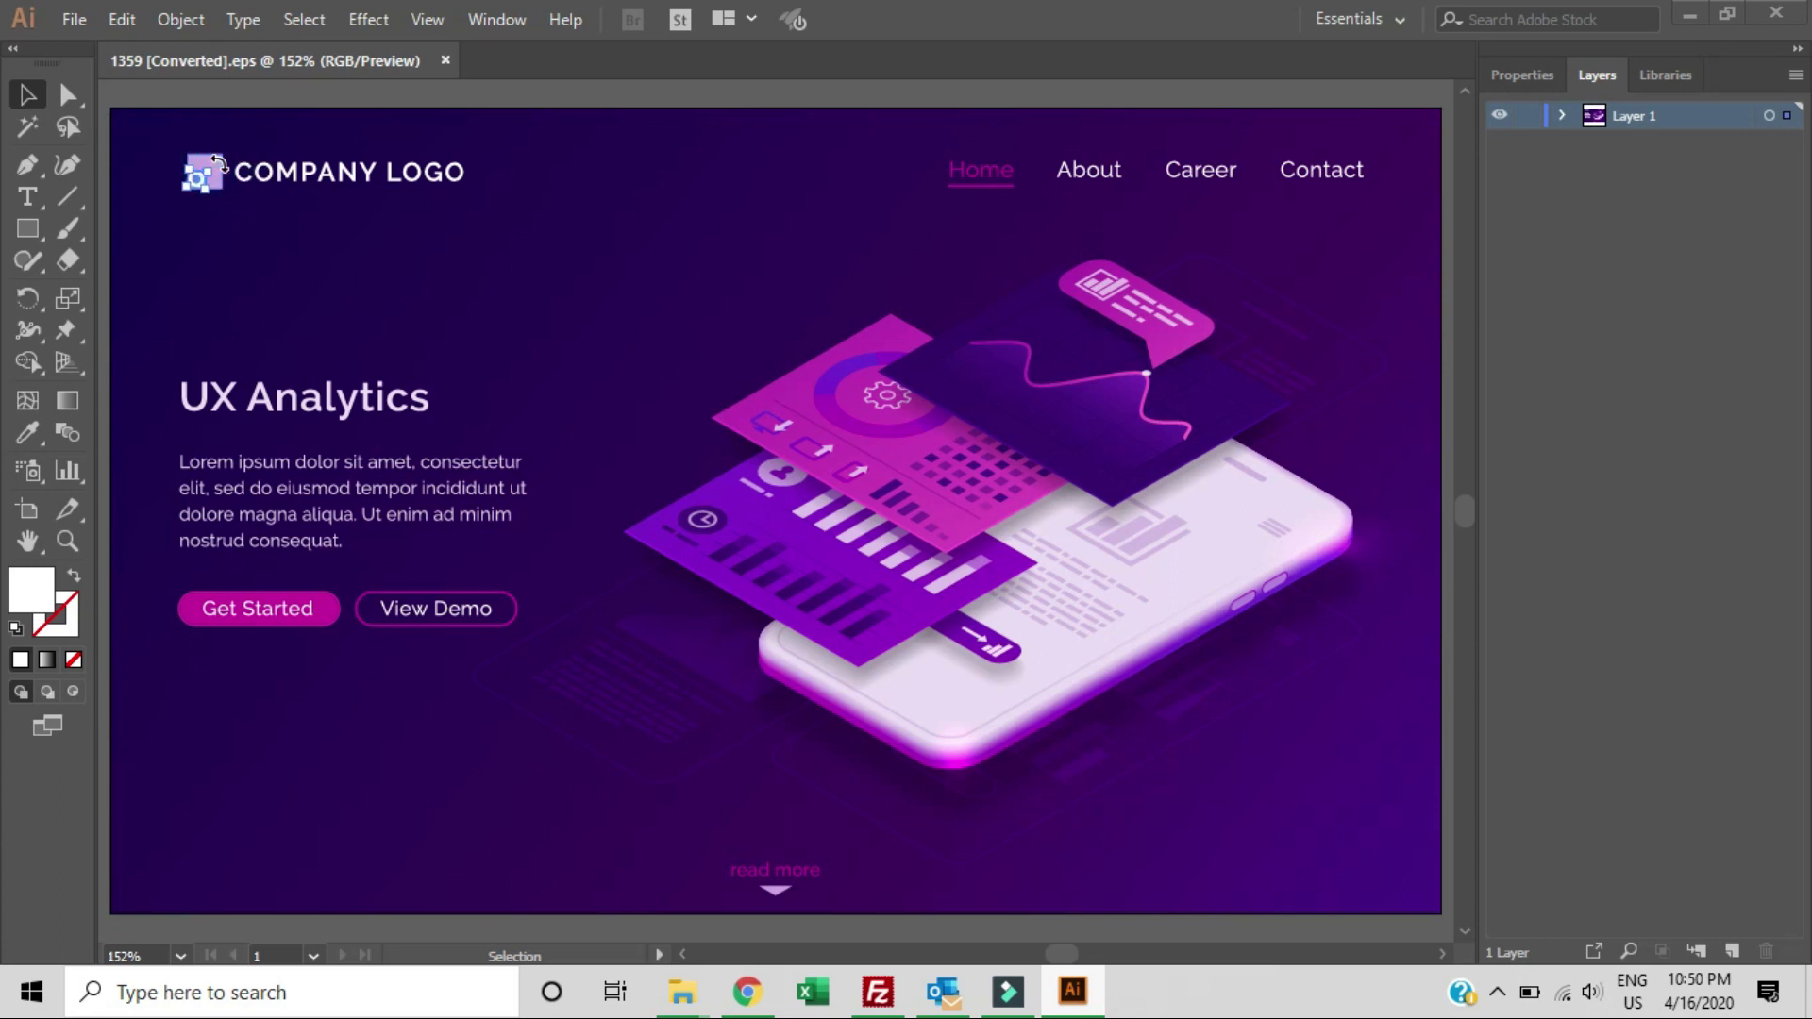
pyautogui.rightClick(218, 163)
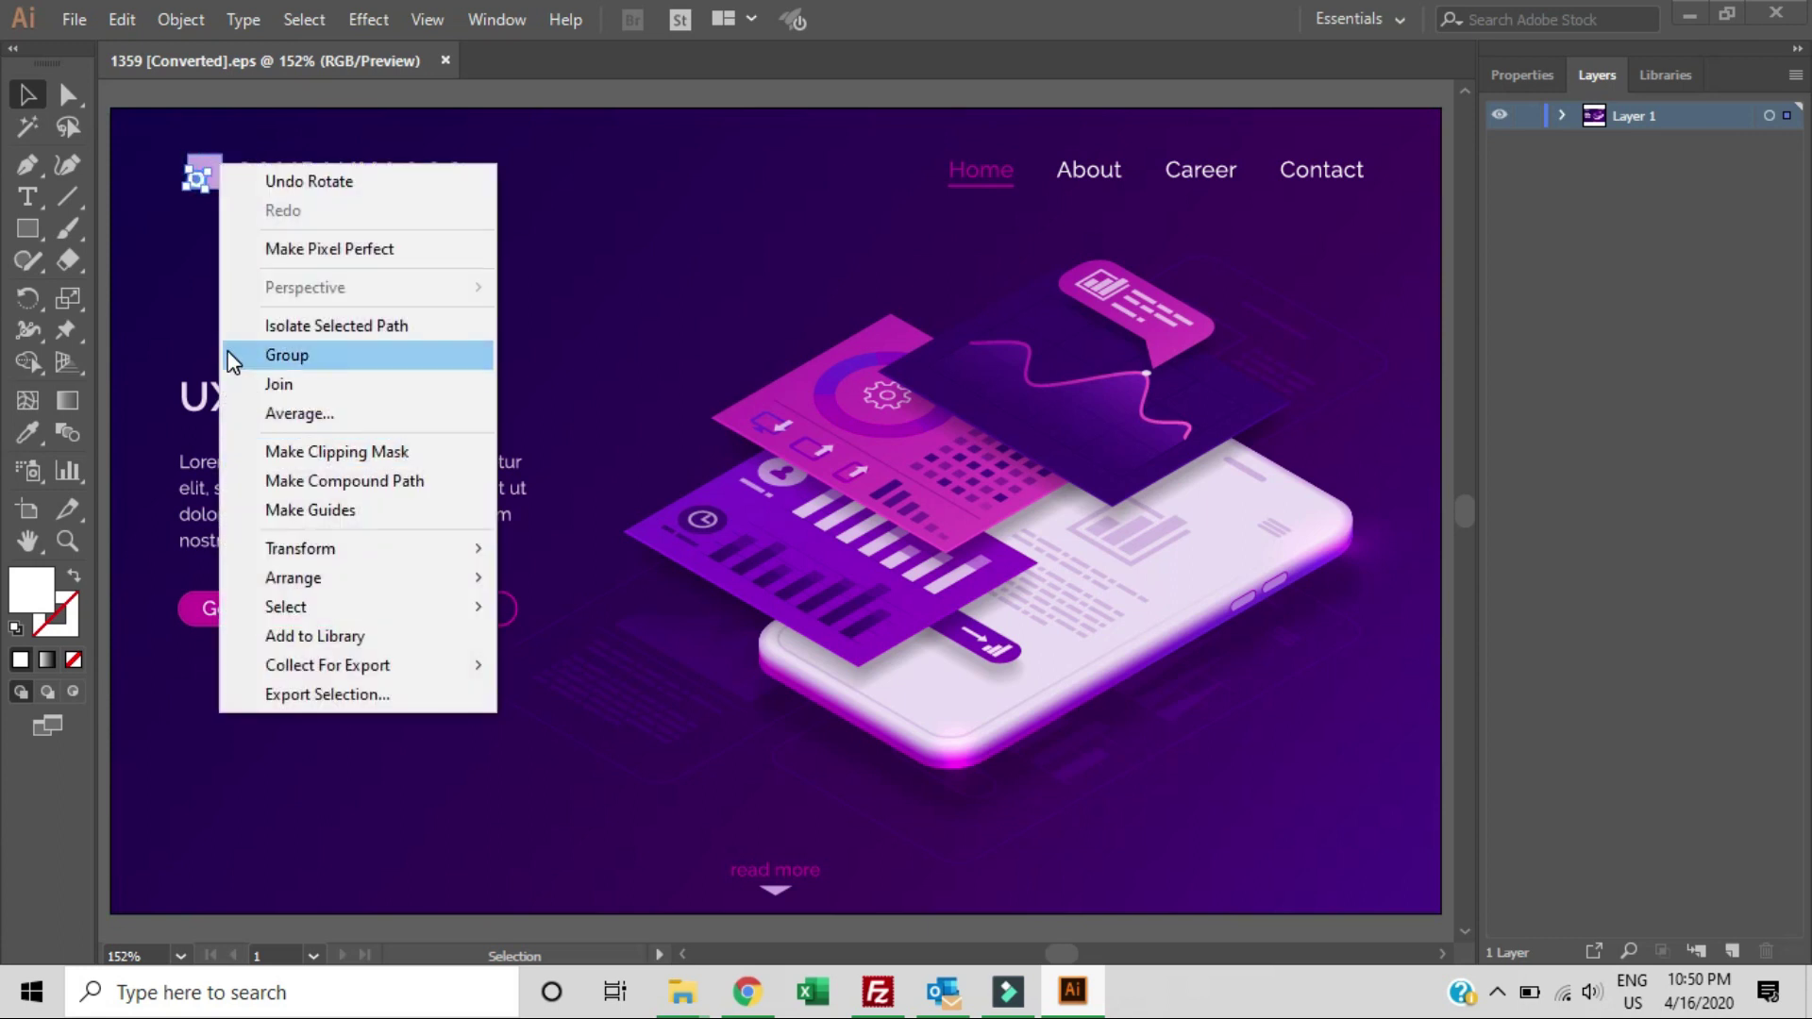
pyautogui.click(182, 251)
pyautogui.click(216, 173)
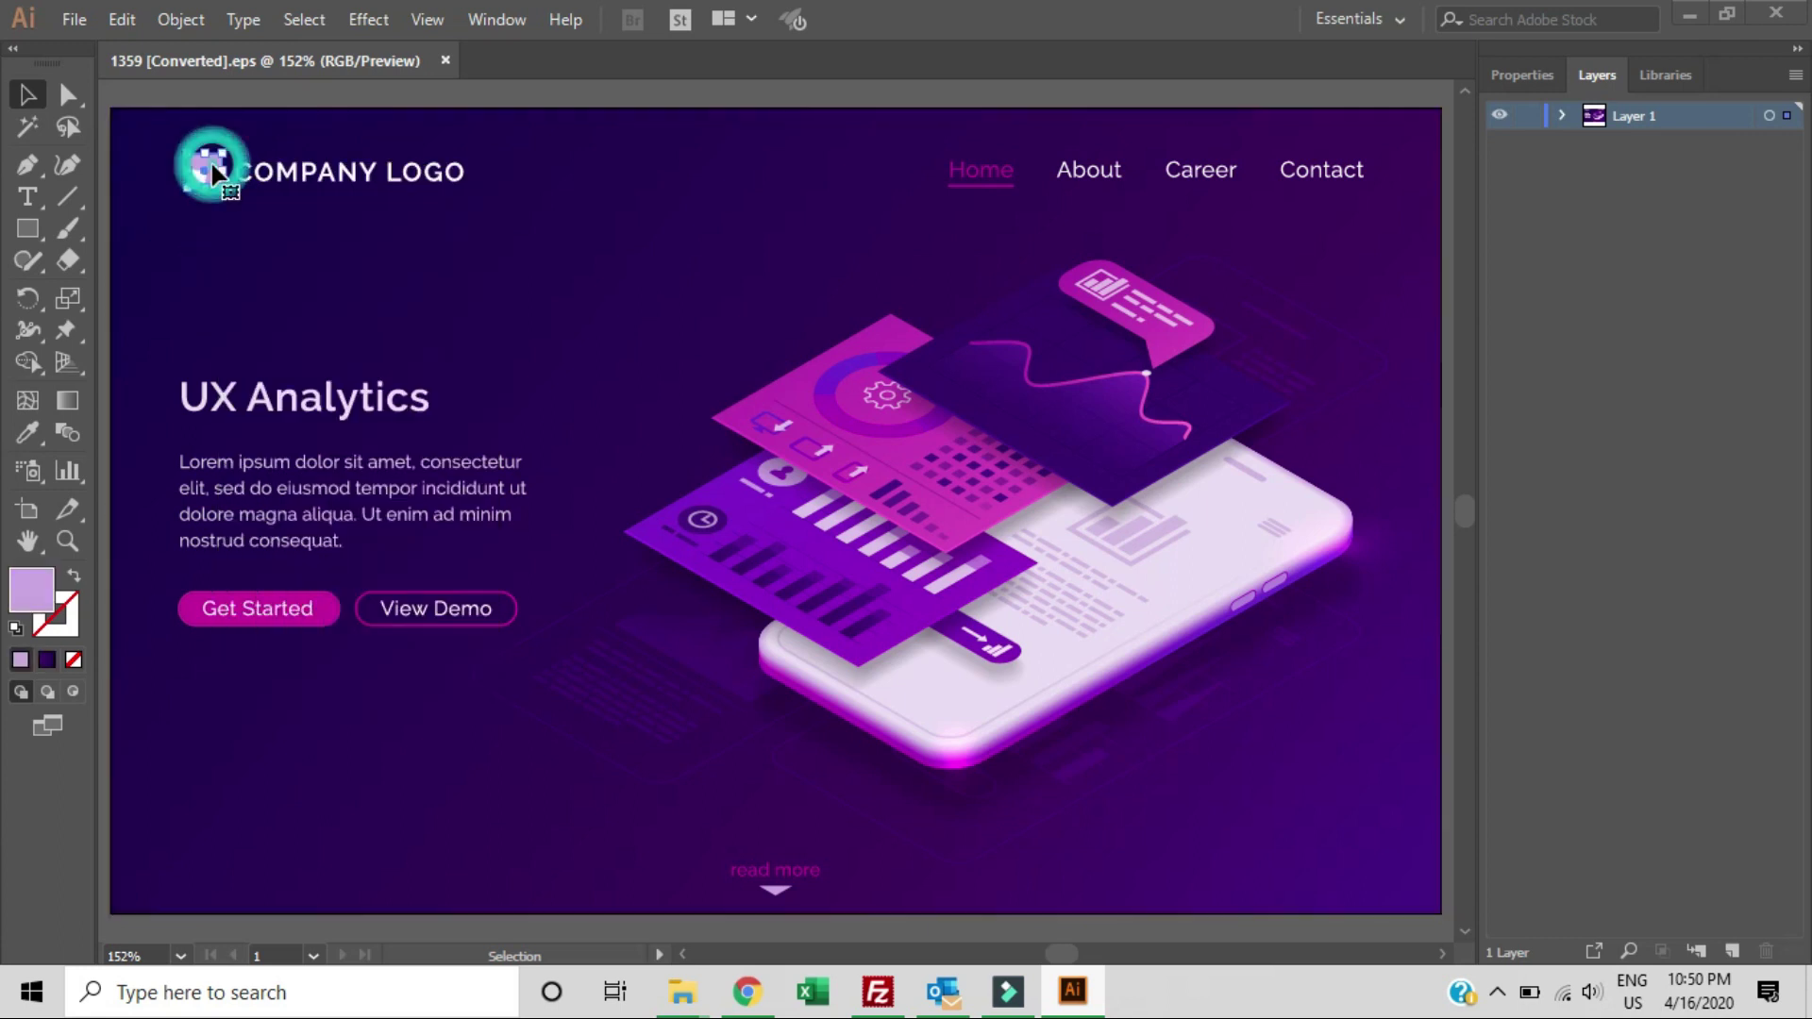
pyautogui.click(200, 177)
pyautogui.press('Delete')
pyautogui.click(258, 174)
pyautogui.press('Delete')
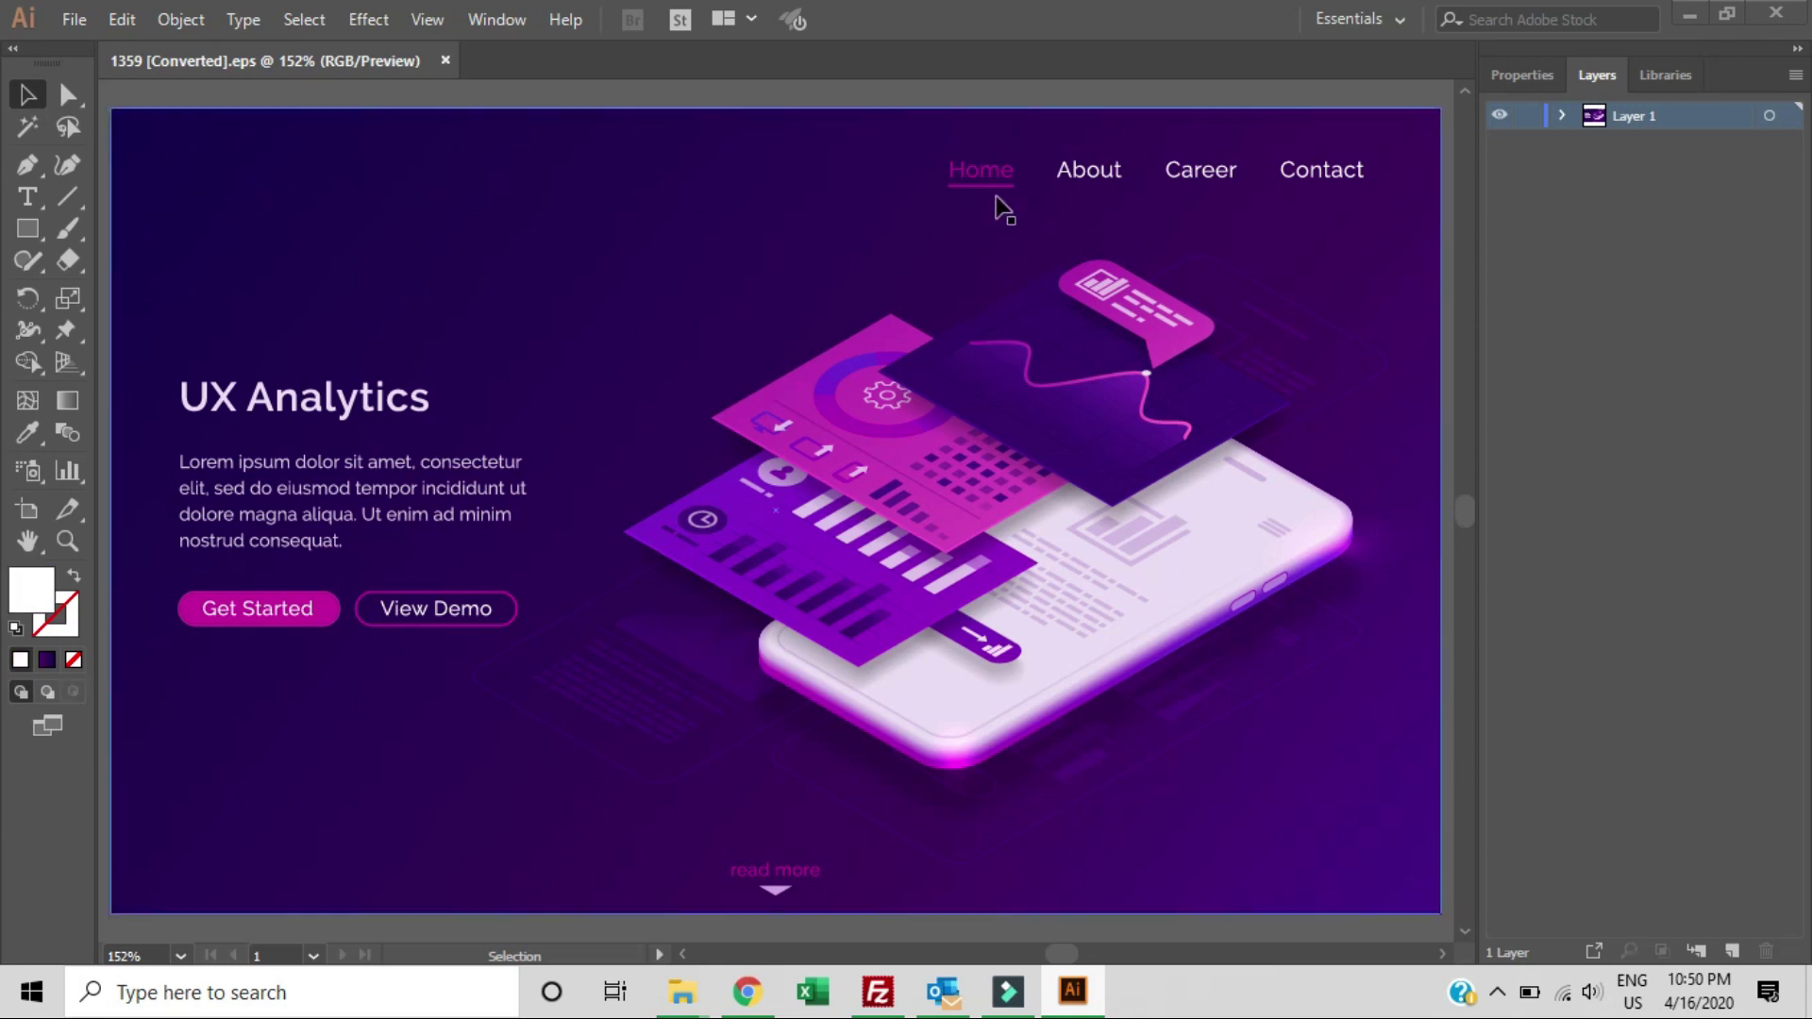
# Delete the navigation links, the "UX Analytics" heading and the placeholder paragraph below it
pyautogui.click(982, 175)
pyautogui.moveTo(982, 183); pyautogui.dragTo(382, 408)
pyautogui.click(377, 400)
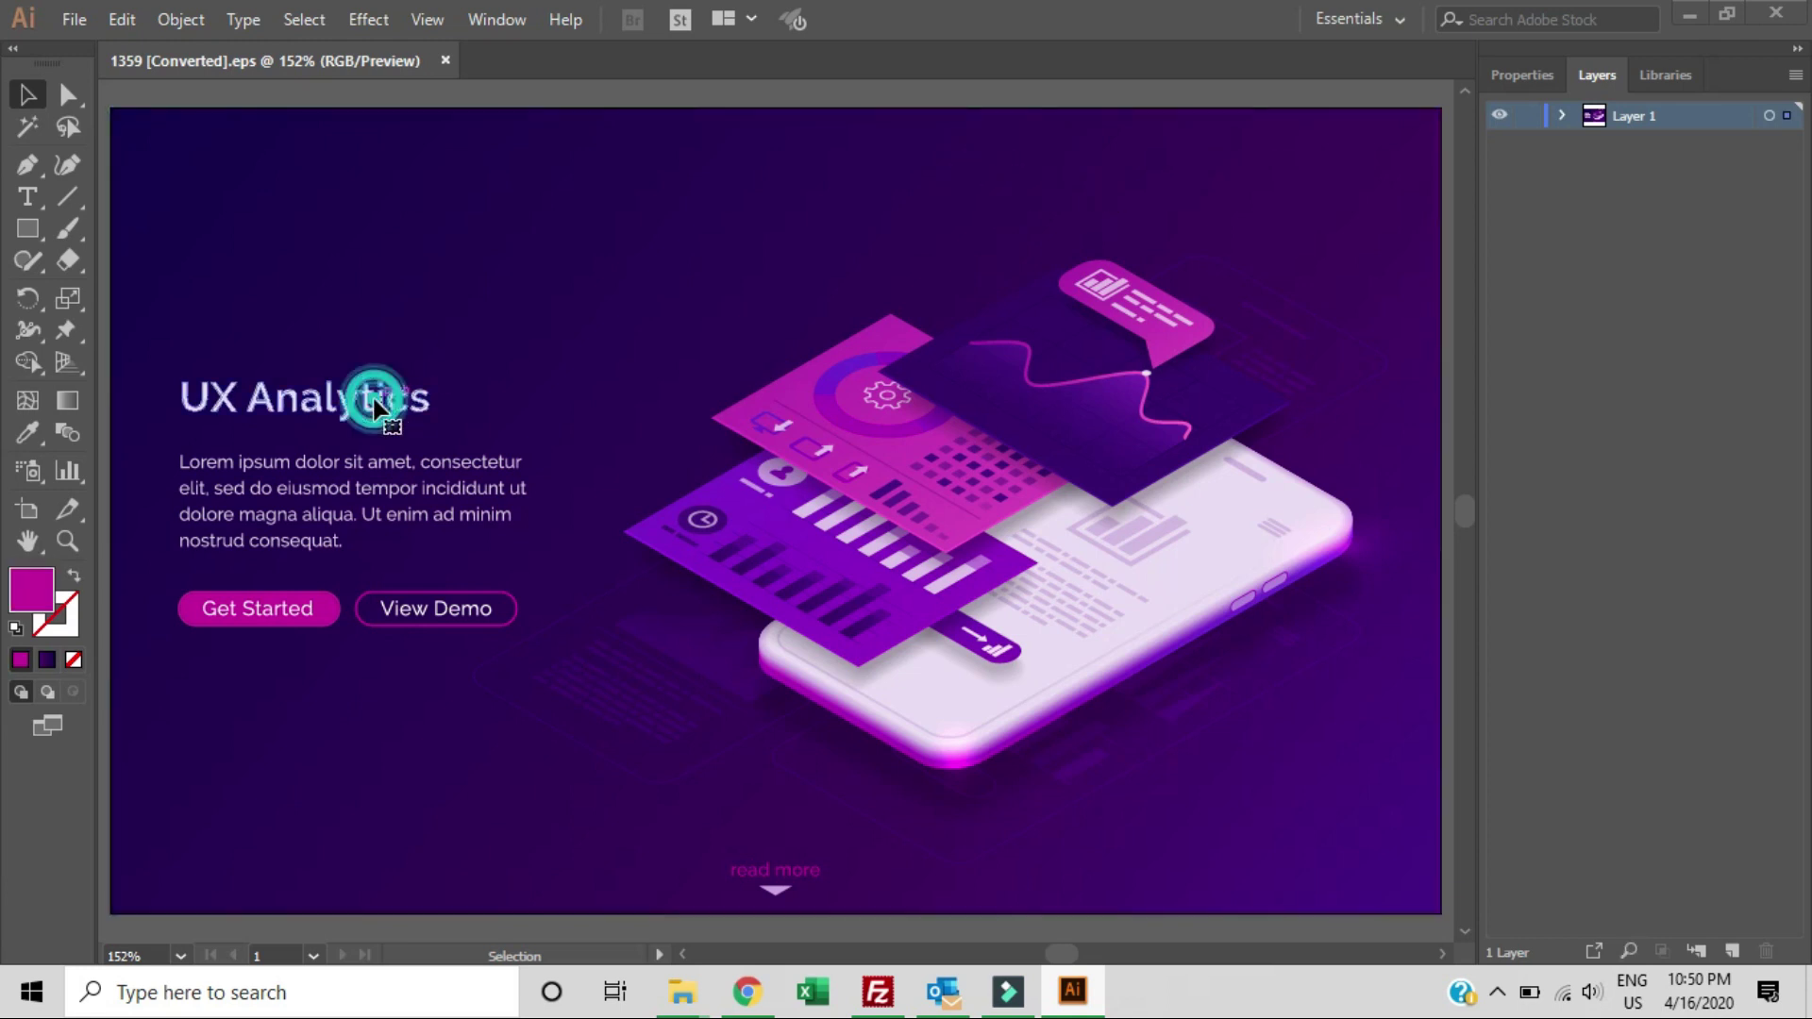
pyautogui.press('Delete')
pyautogui.click(344, 473)
pyautogui.press('Delete')
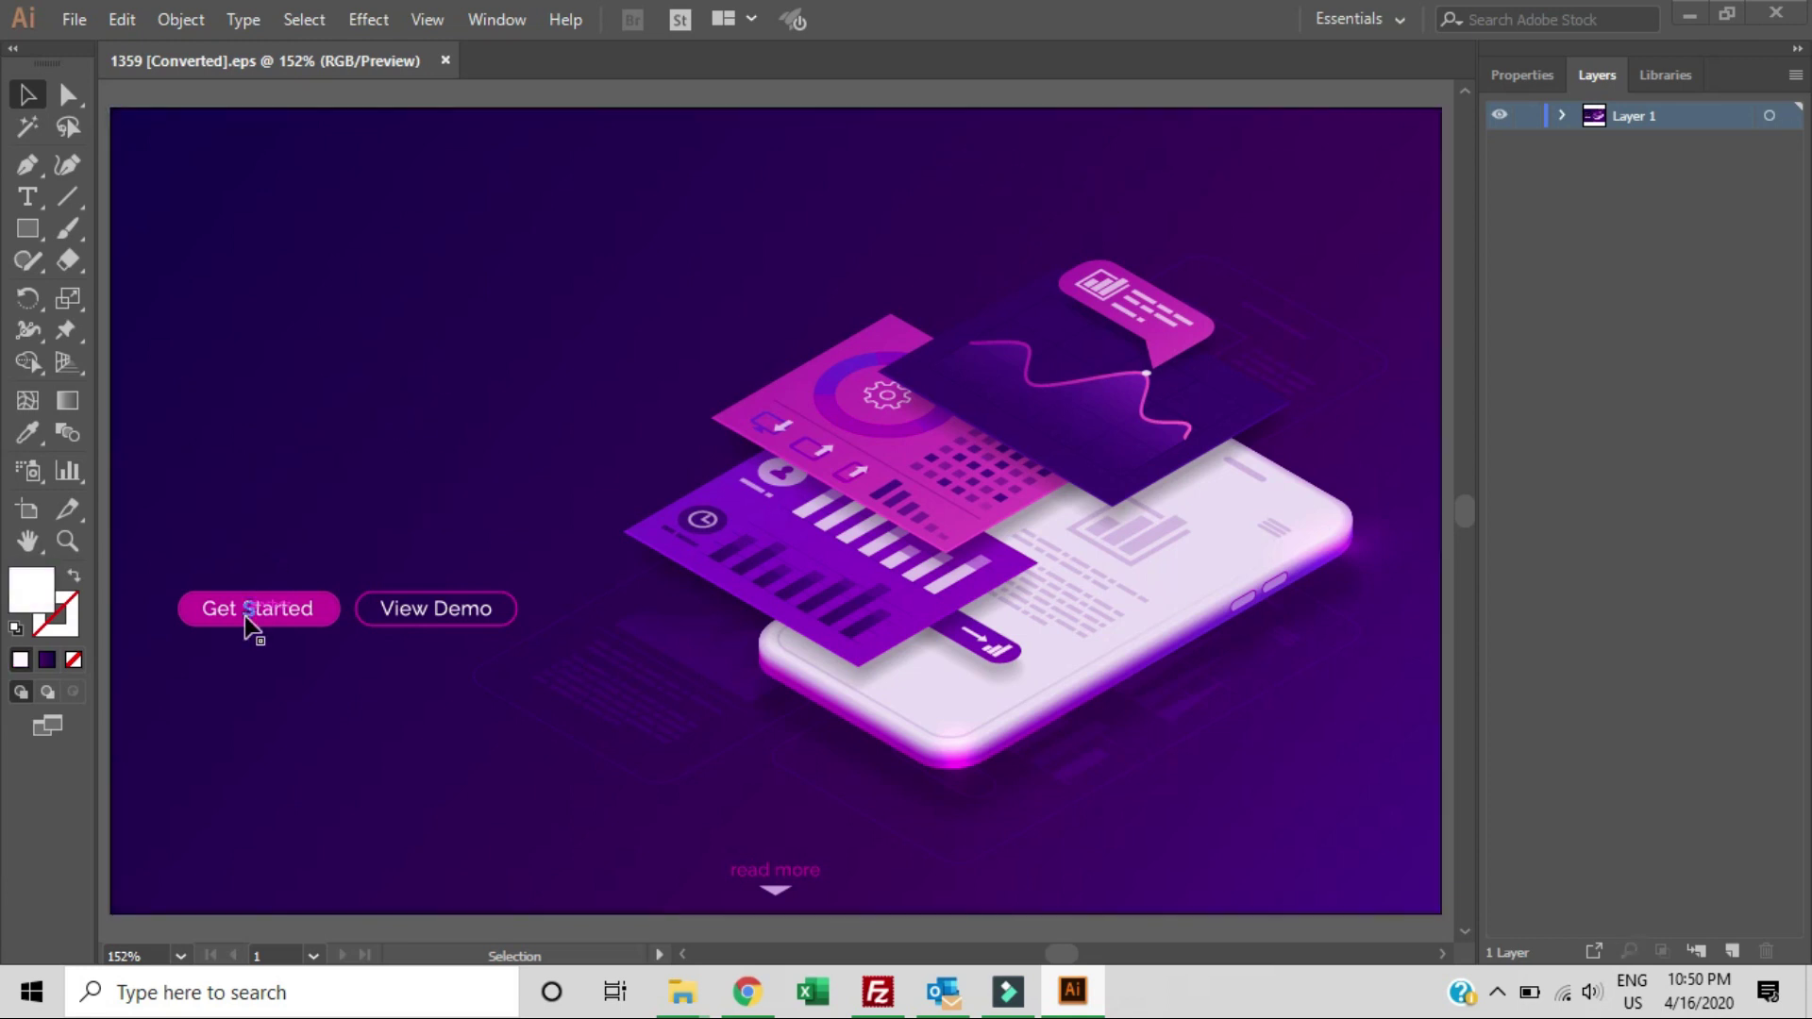
# Delete the "Get Started" and "View Demo" buttons together with their labels
pyautogui.press('Delete')
pyautogui.click(387, 597)
pyautogui.press('Delete')
pyautogui.click(276, 611)
pyautogui.press('Delete')
pyautogui.click(406, 617)
pyautogui.press('Delete')
pyautogui.click(319, 609)
pyautogui.click(342, 610)
pyautogui.press('Delete')
# Delete the "read more" text and the small arrow beneath it
pyautogui.click(781, 869)
pyautogui.press('Delete')
pyautogui.click(774, 891)
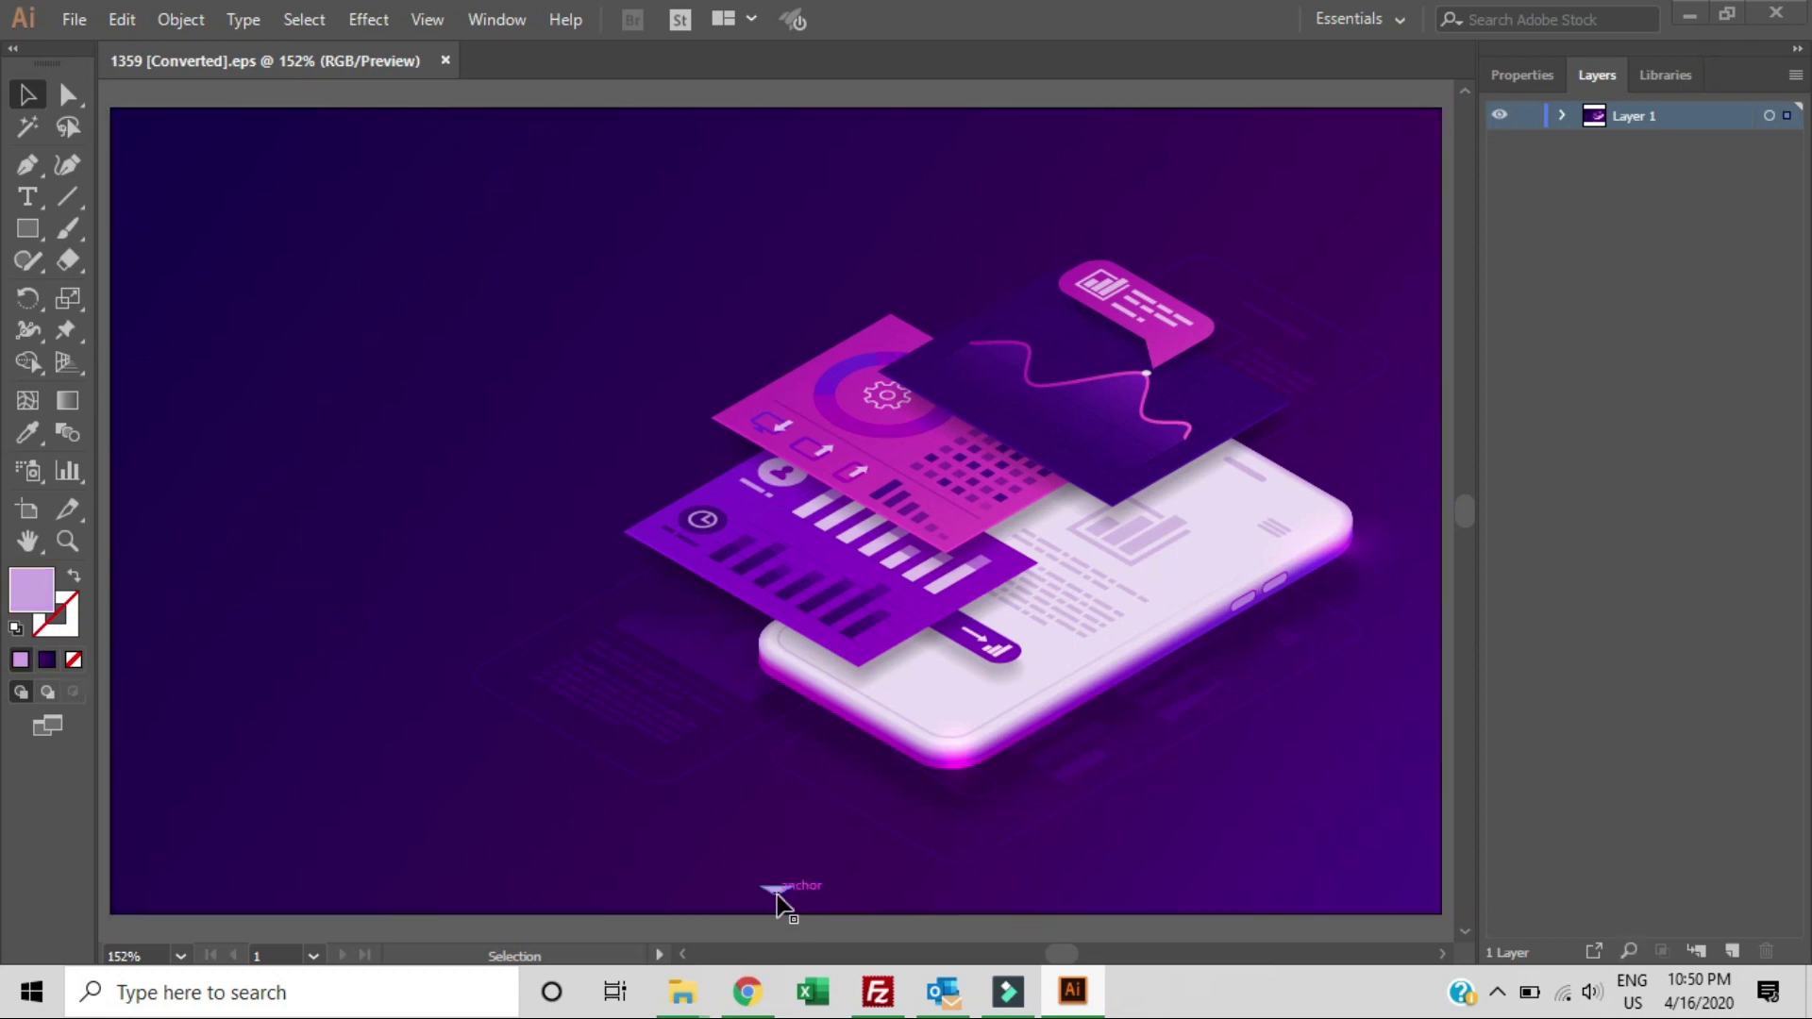
pyautogui.press('Delete')
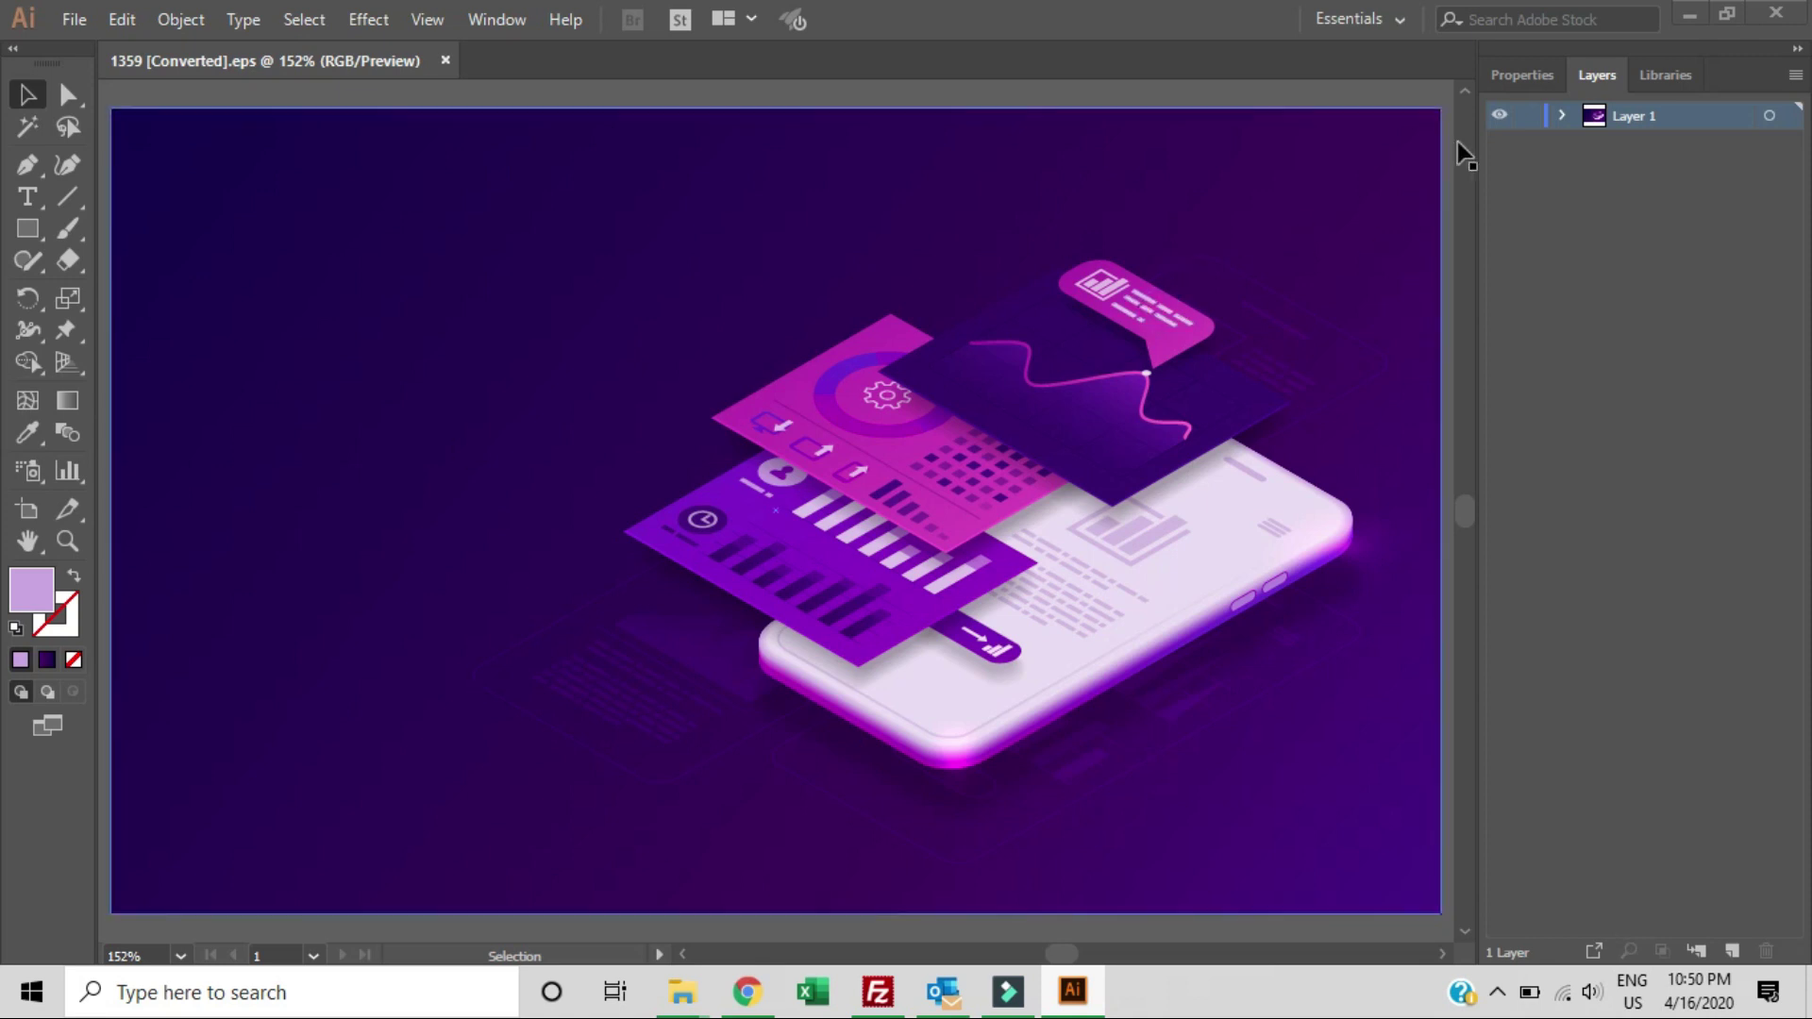
# Expand Layer 1 and lock the gradient background rectangle
pyautogui.click(1562, 115)
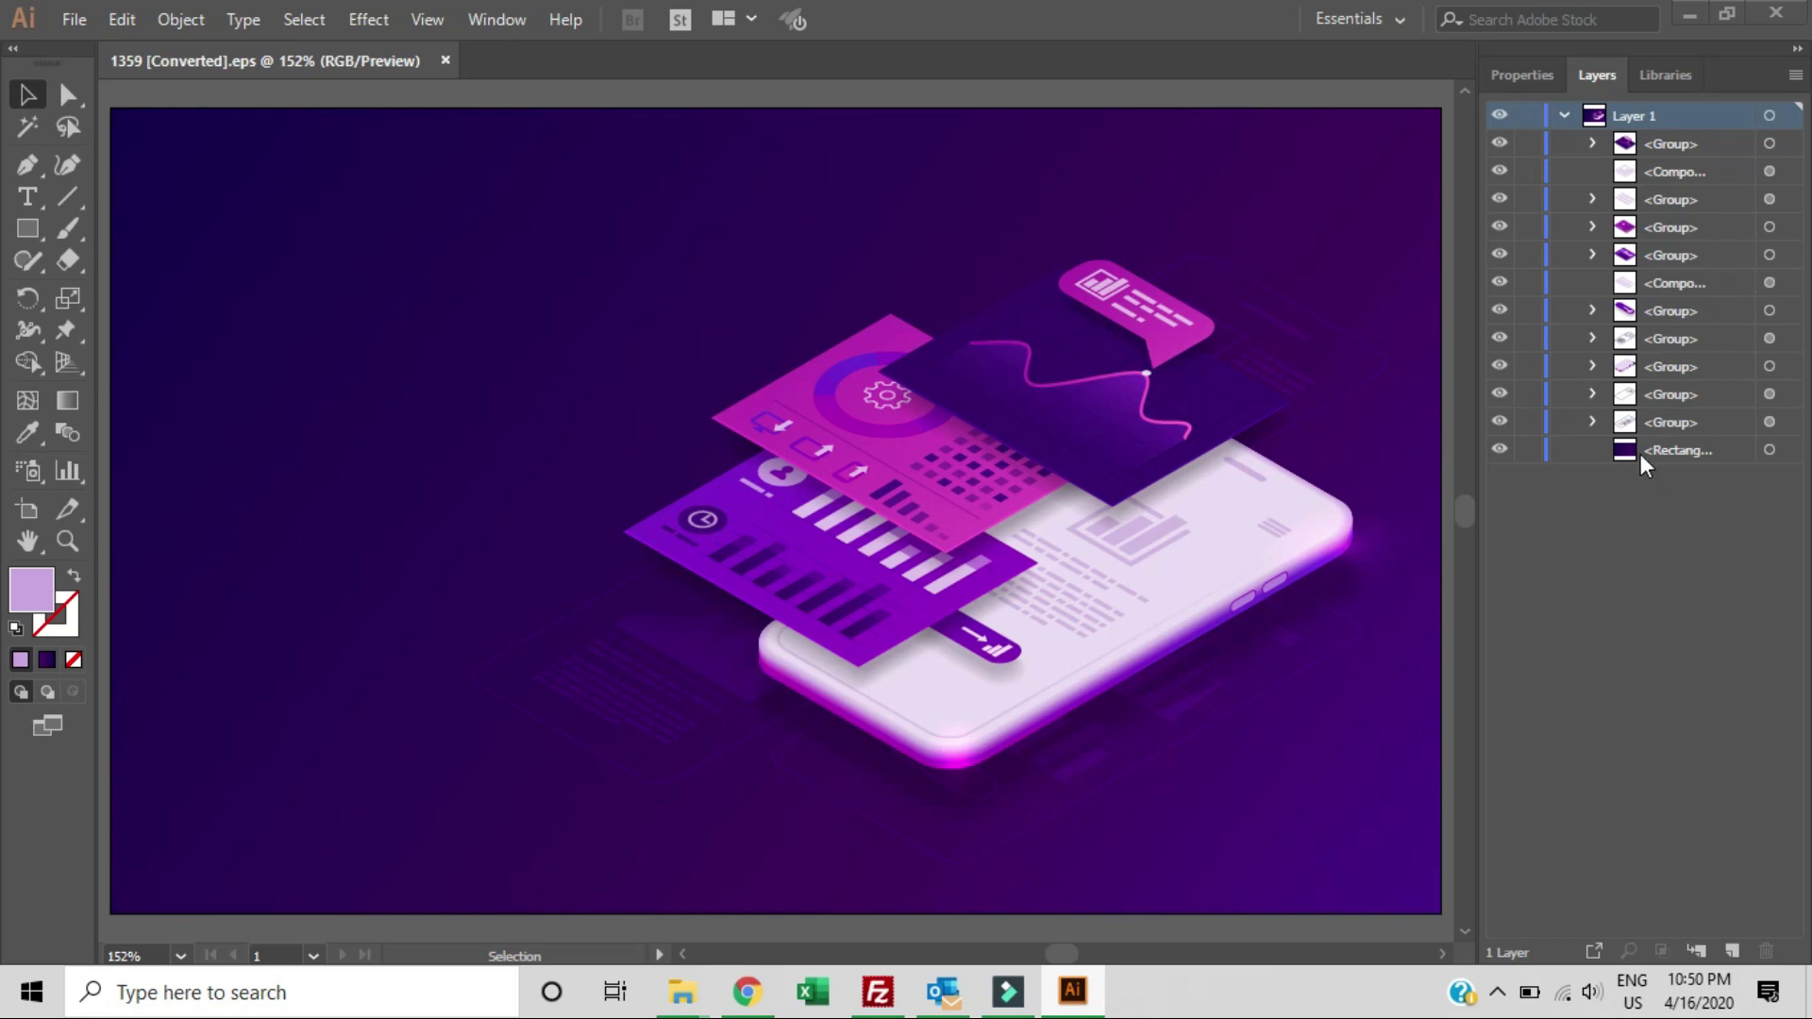
pyautogui.click(1769, 450)
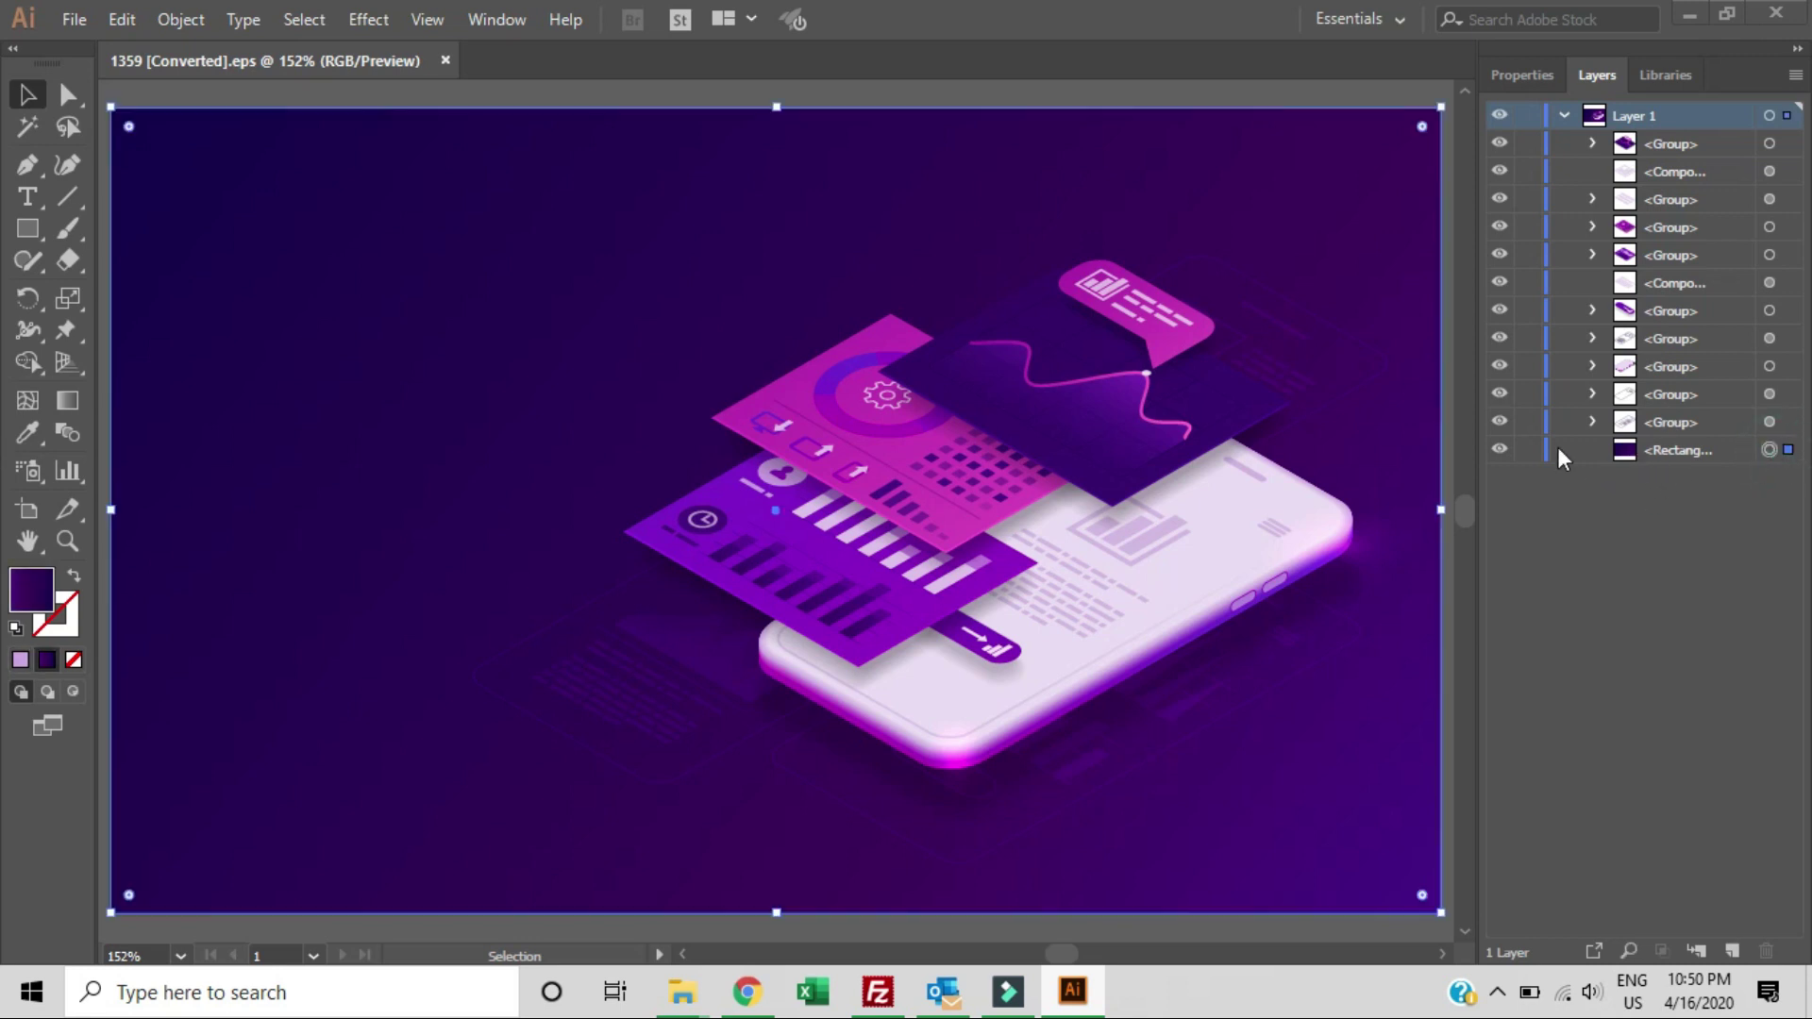
pyautogui.click(1528, 450)
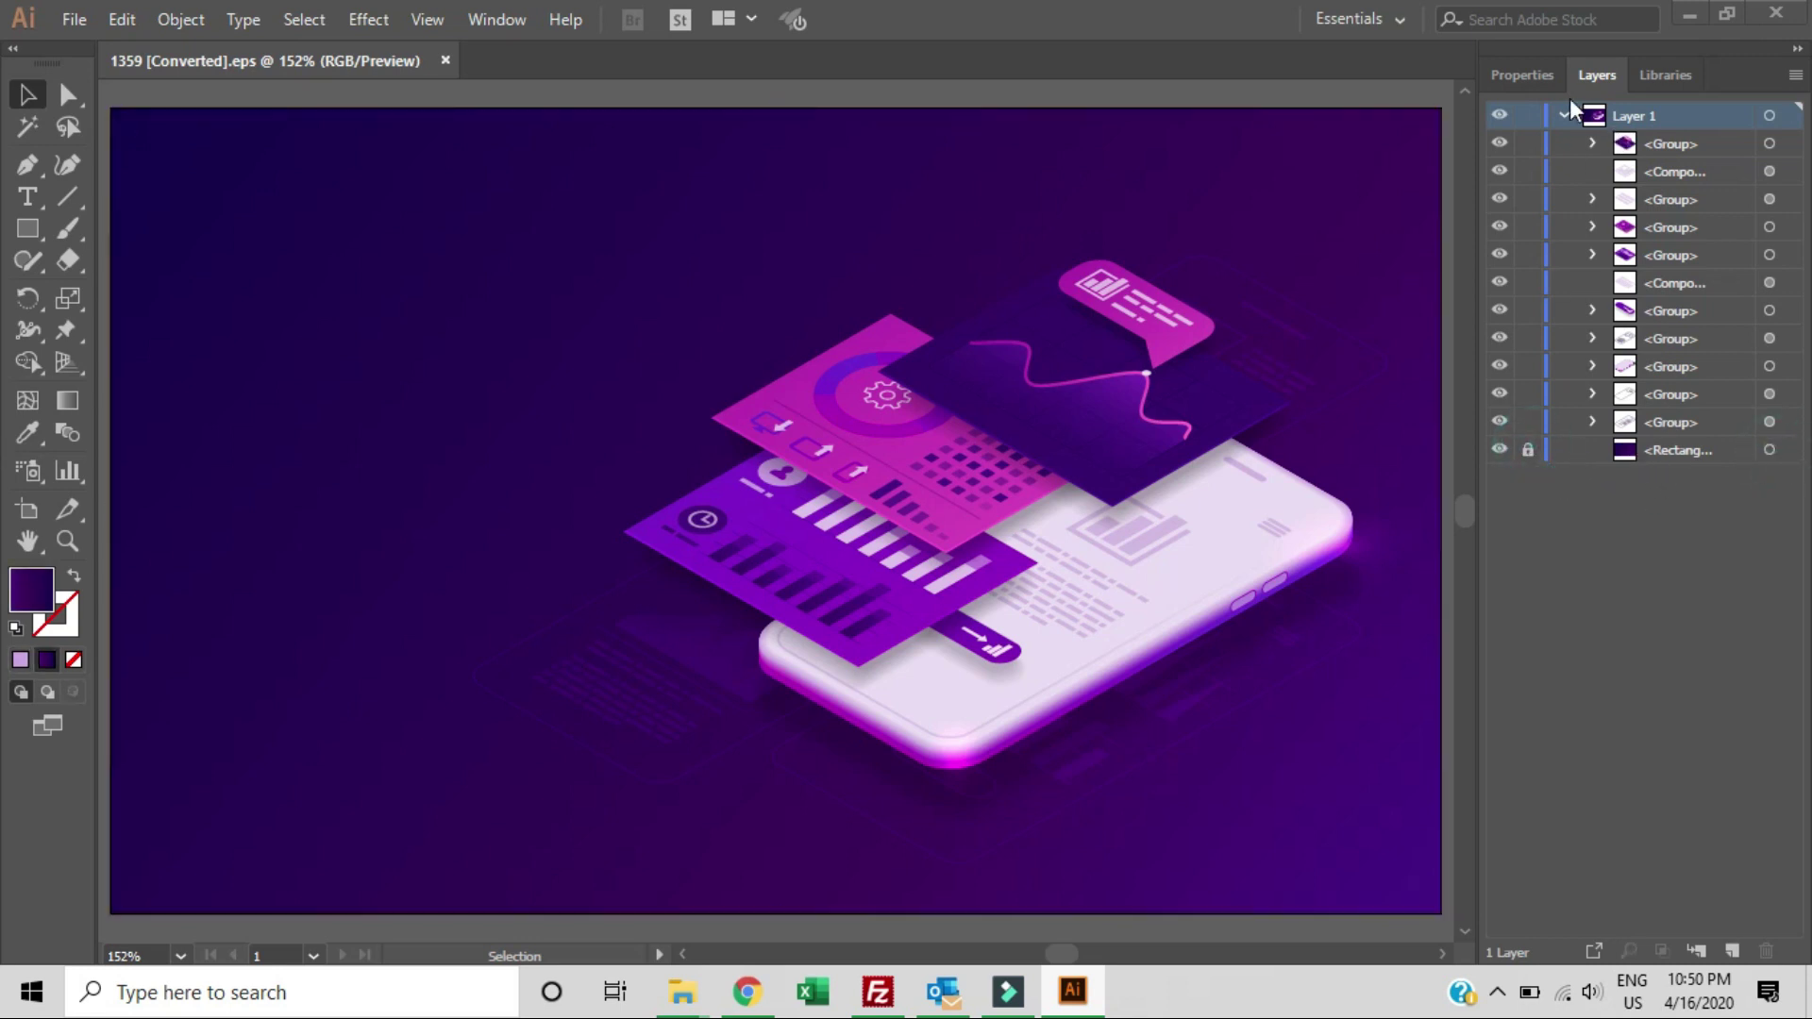
# Resize the artboard to 564 px wide and 846 px high and leave artboard editing
pyautogui.click(1525, 75)
pyautogui.click(1637, 270)
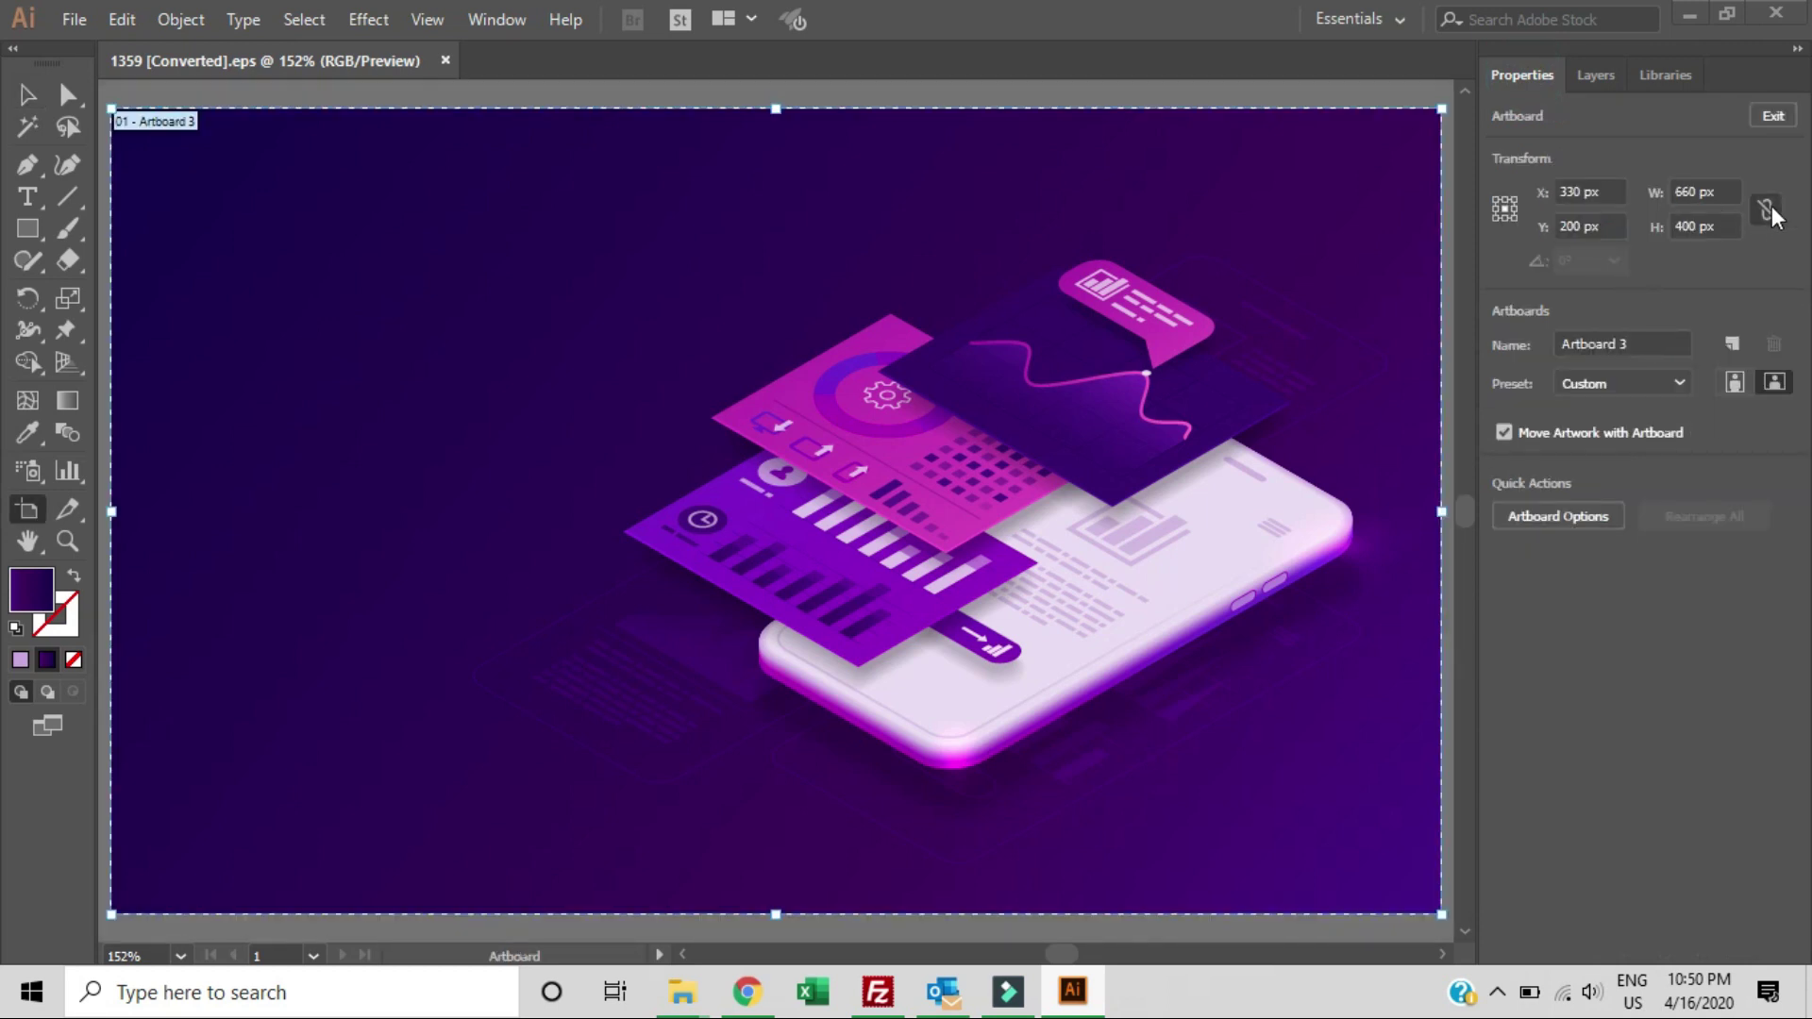
pyautogui.doubleClick(1727, 192)
pyautogui.write('564')
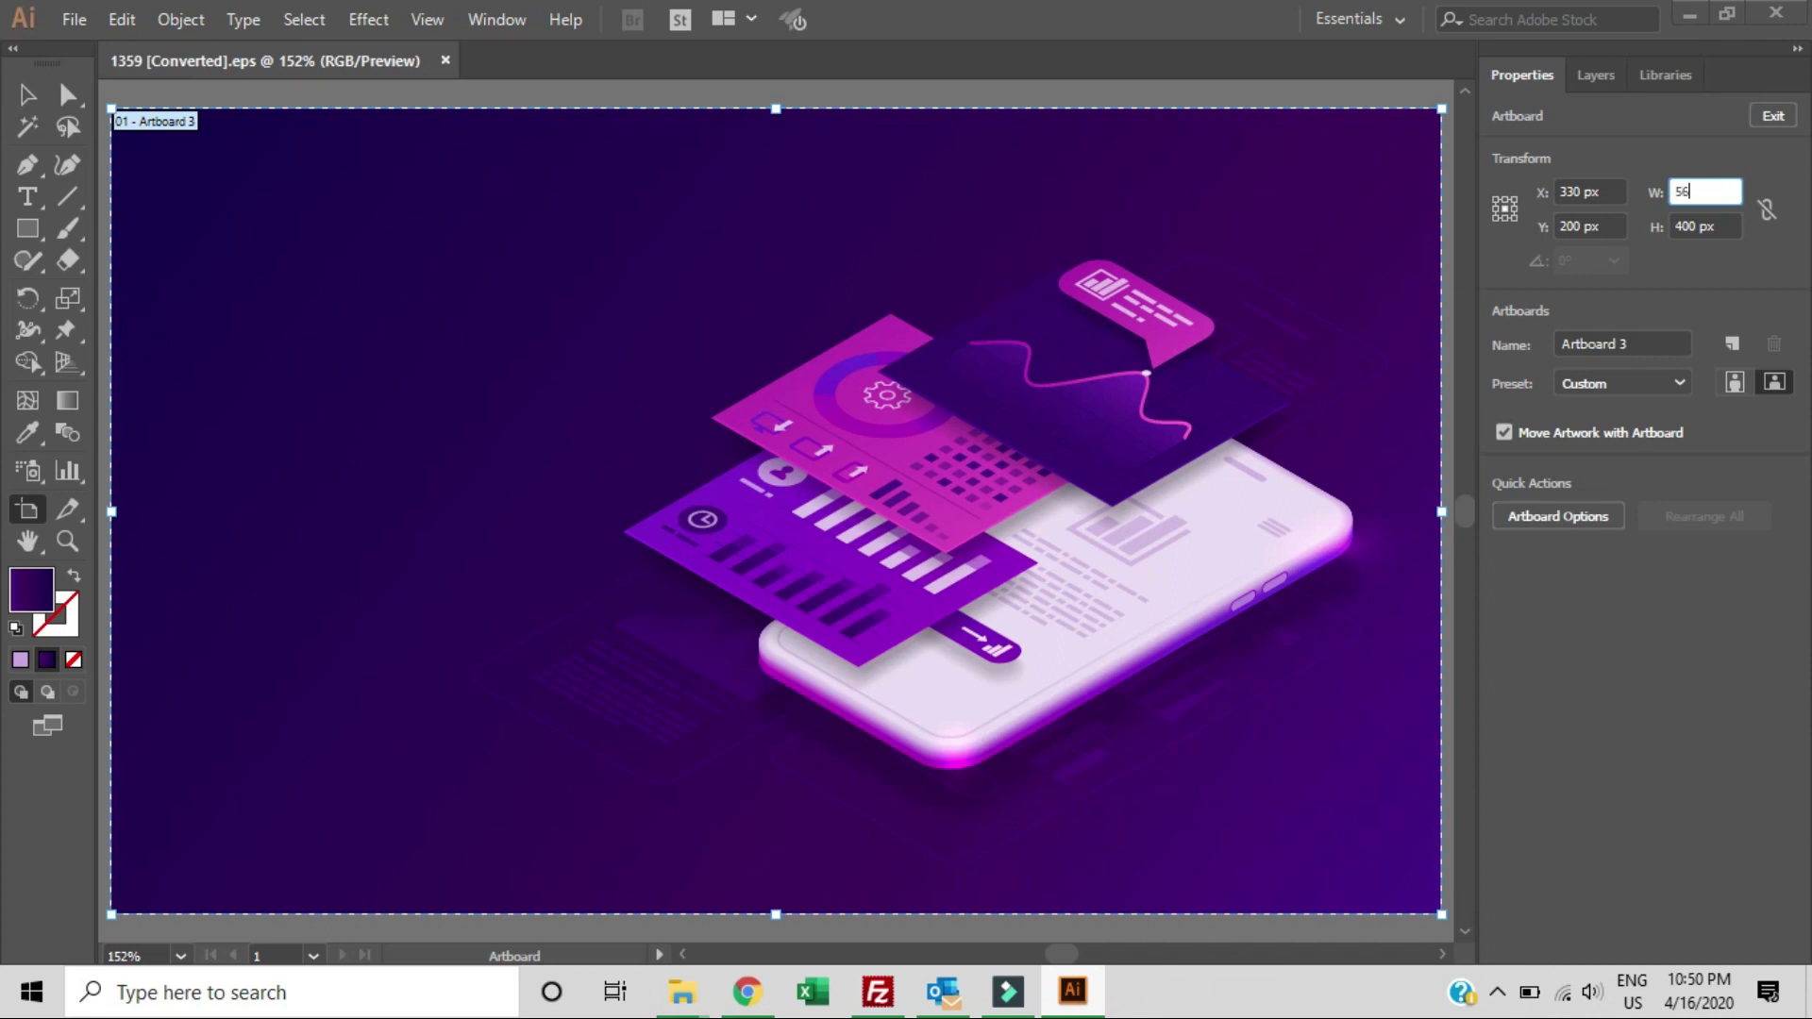
pyautogui.press('Tab')
pyautogui.write('846')
pyautogui.press('Return')
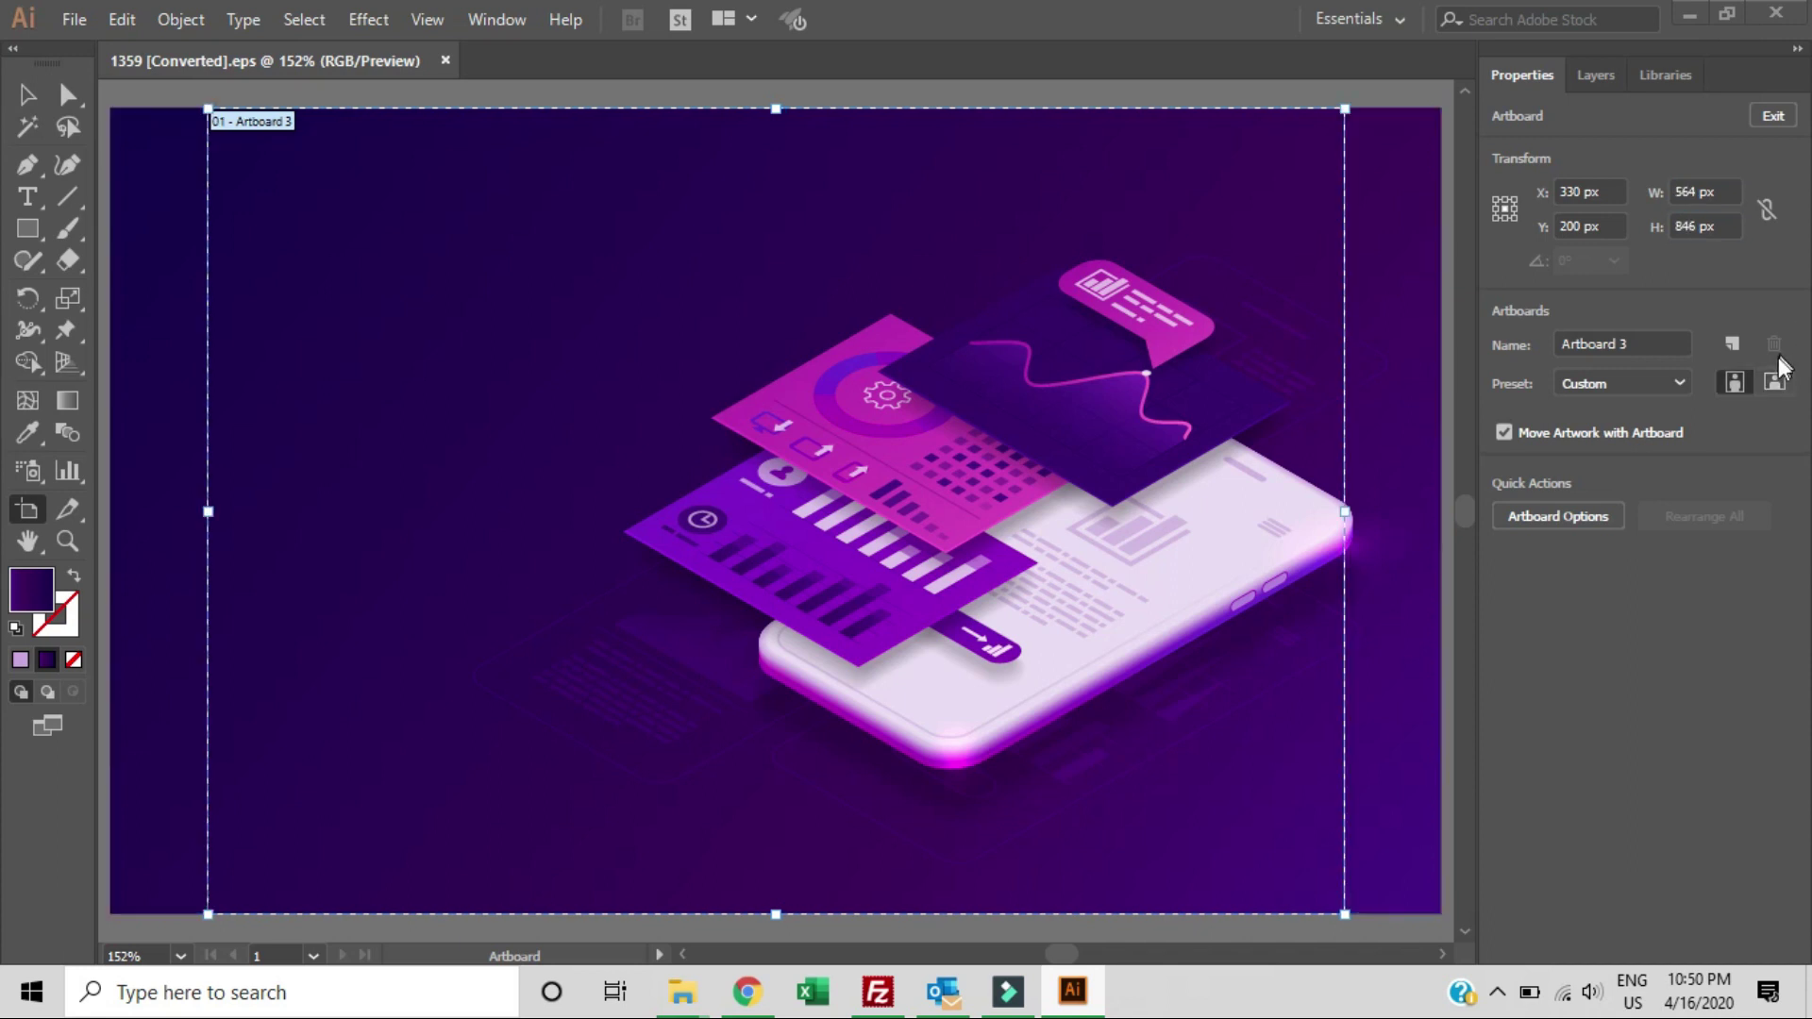
pyautogui.click(180, 956)
pyautogui.write('75')
pyautogui.press('Return')
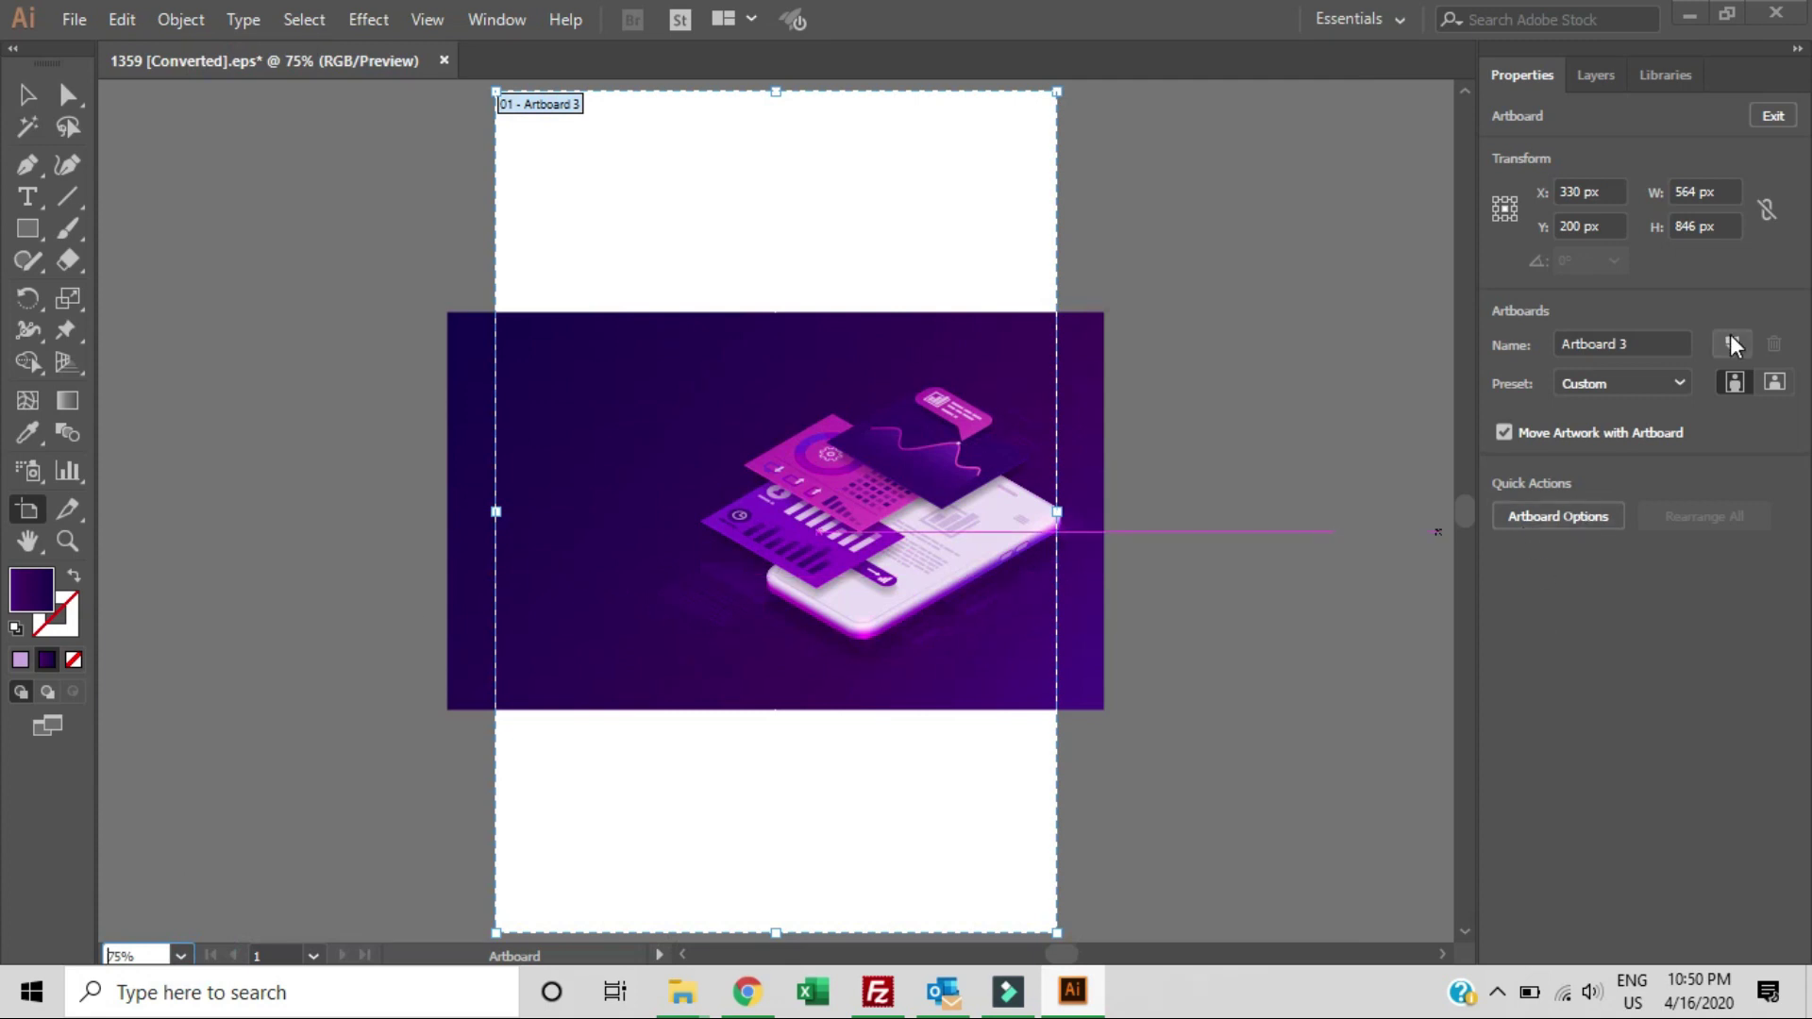
pyautogui.click(1773, 117)
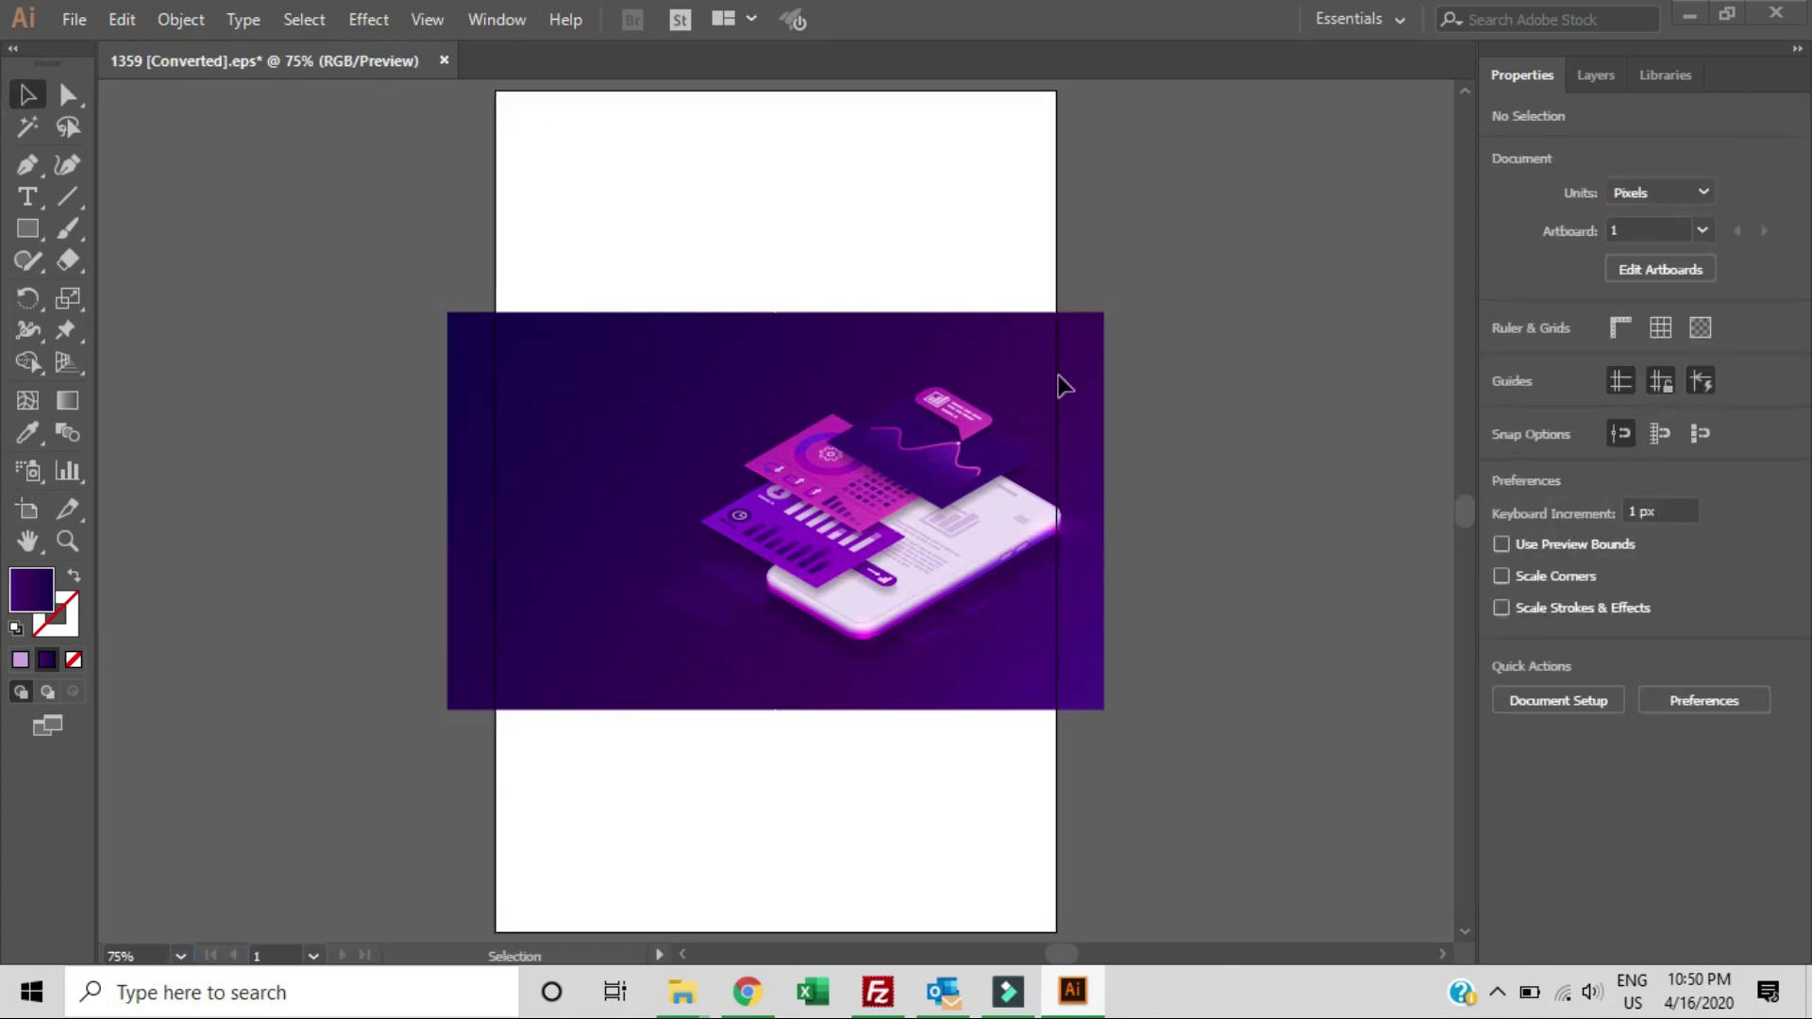
# Unlock the background rectangle, fit its four edges to the portrait artboard and lock it again
pyautogui.click(1595, 74)
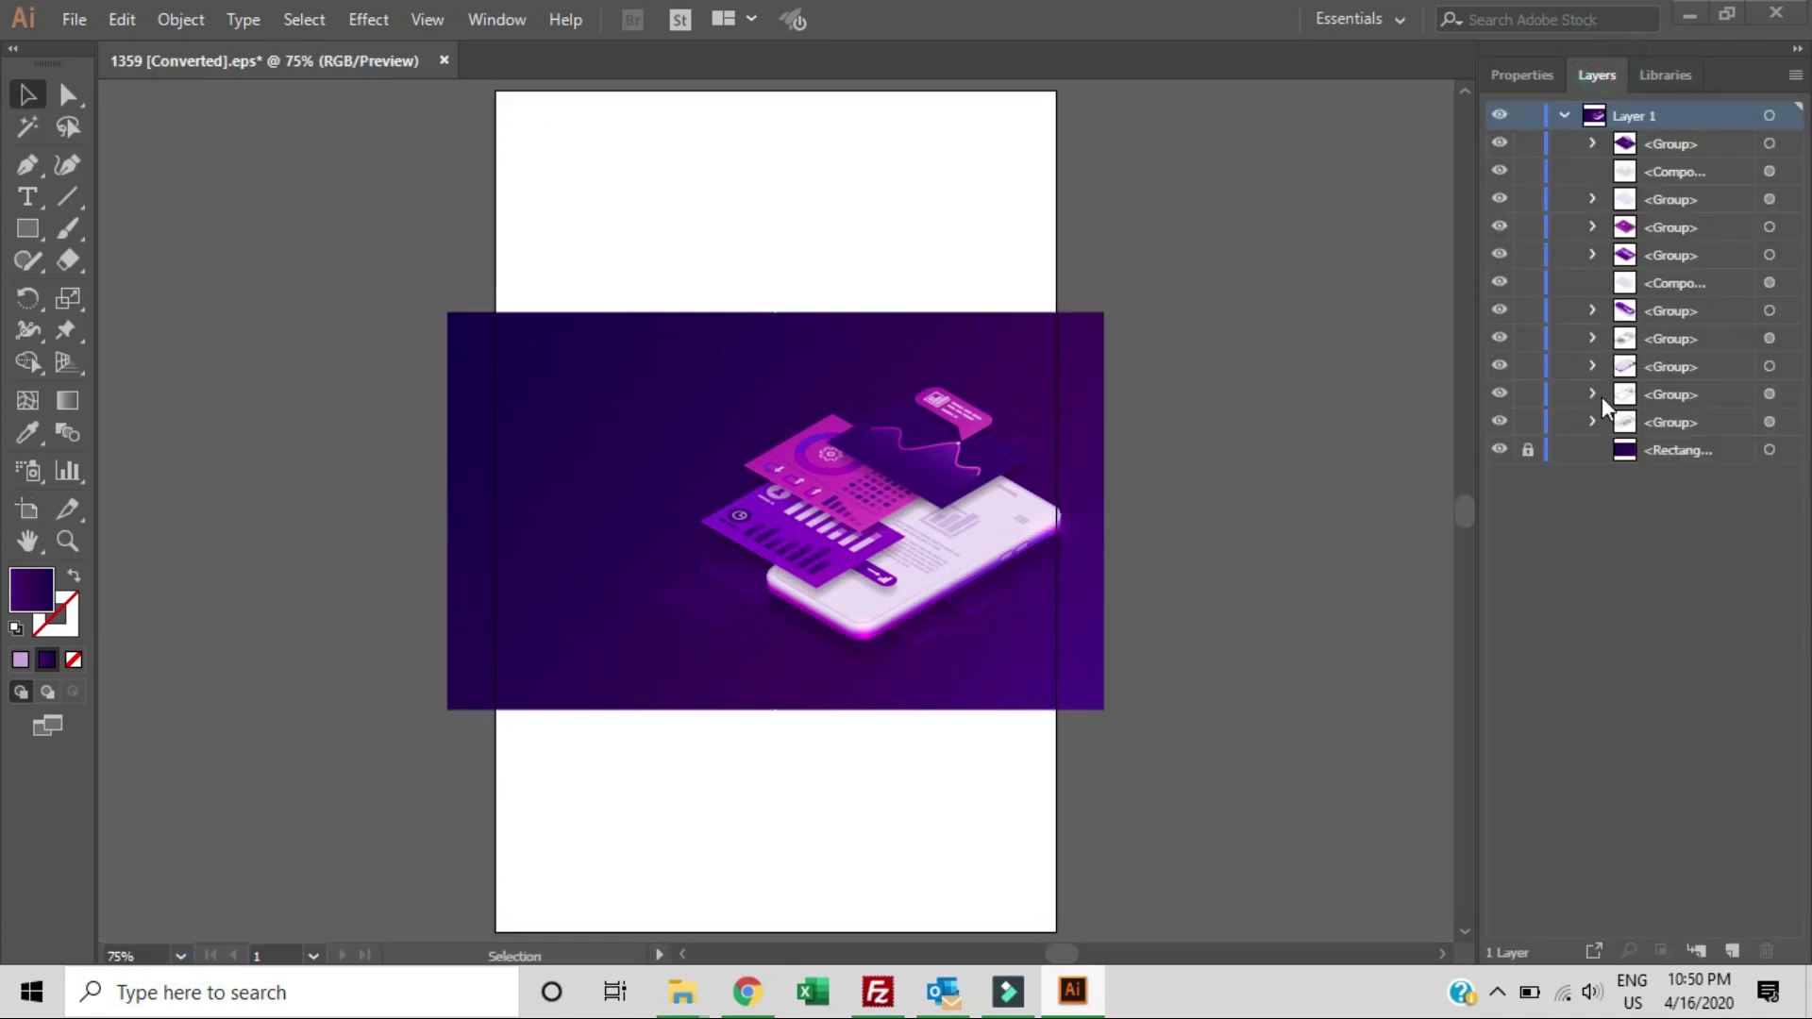
pyautogui.click(623, 404)
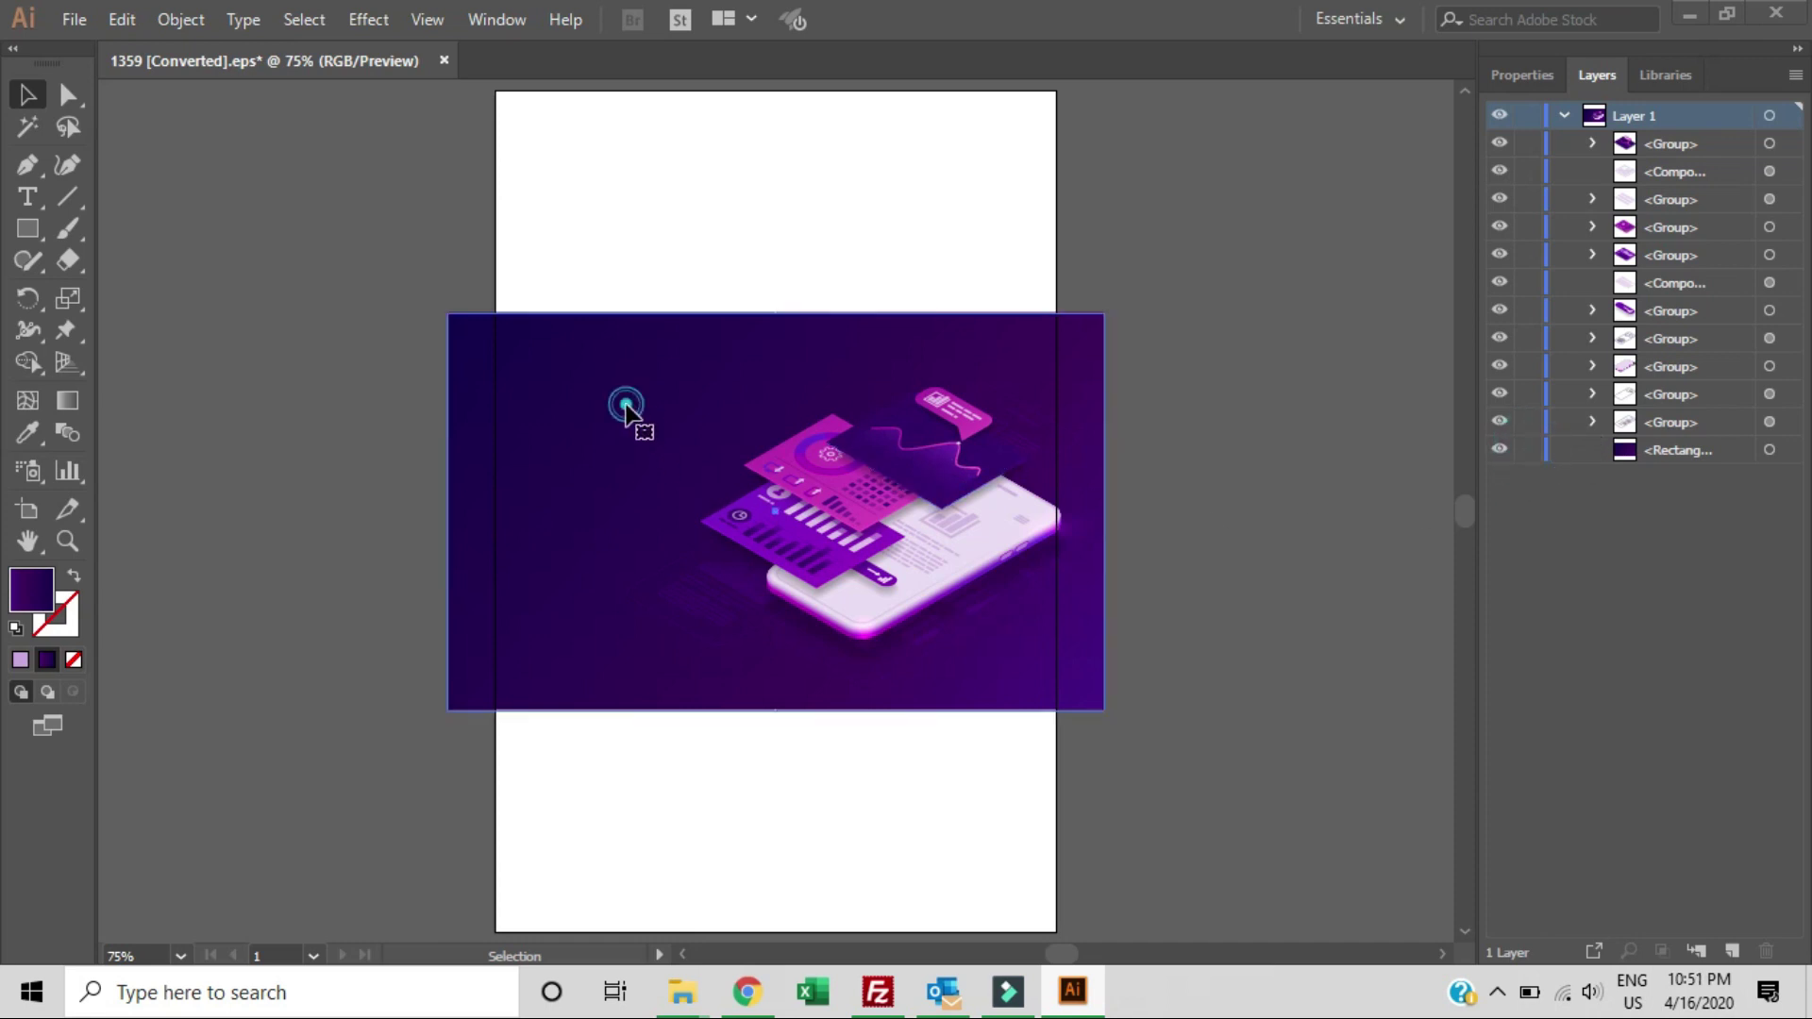
pyautogui.moveTo(447, 511); pyautogui.dragTo(497, 506)
pyautogui.moveTo(801, 309); pyautogui.dragTo(801, 183)
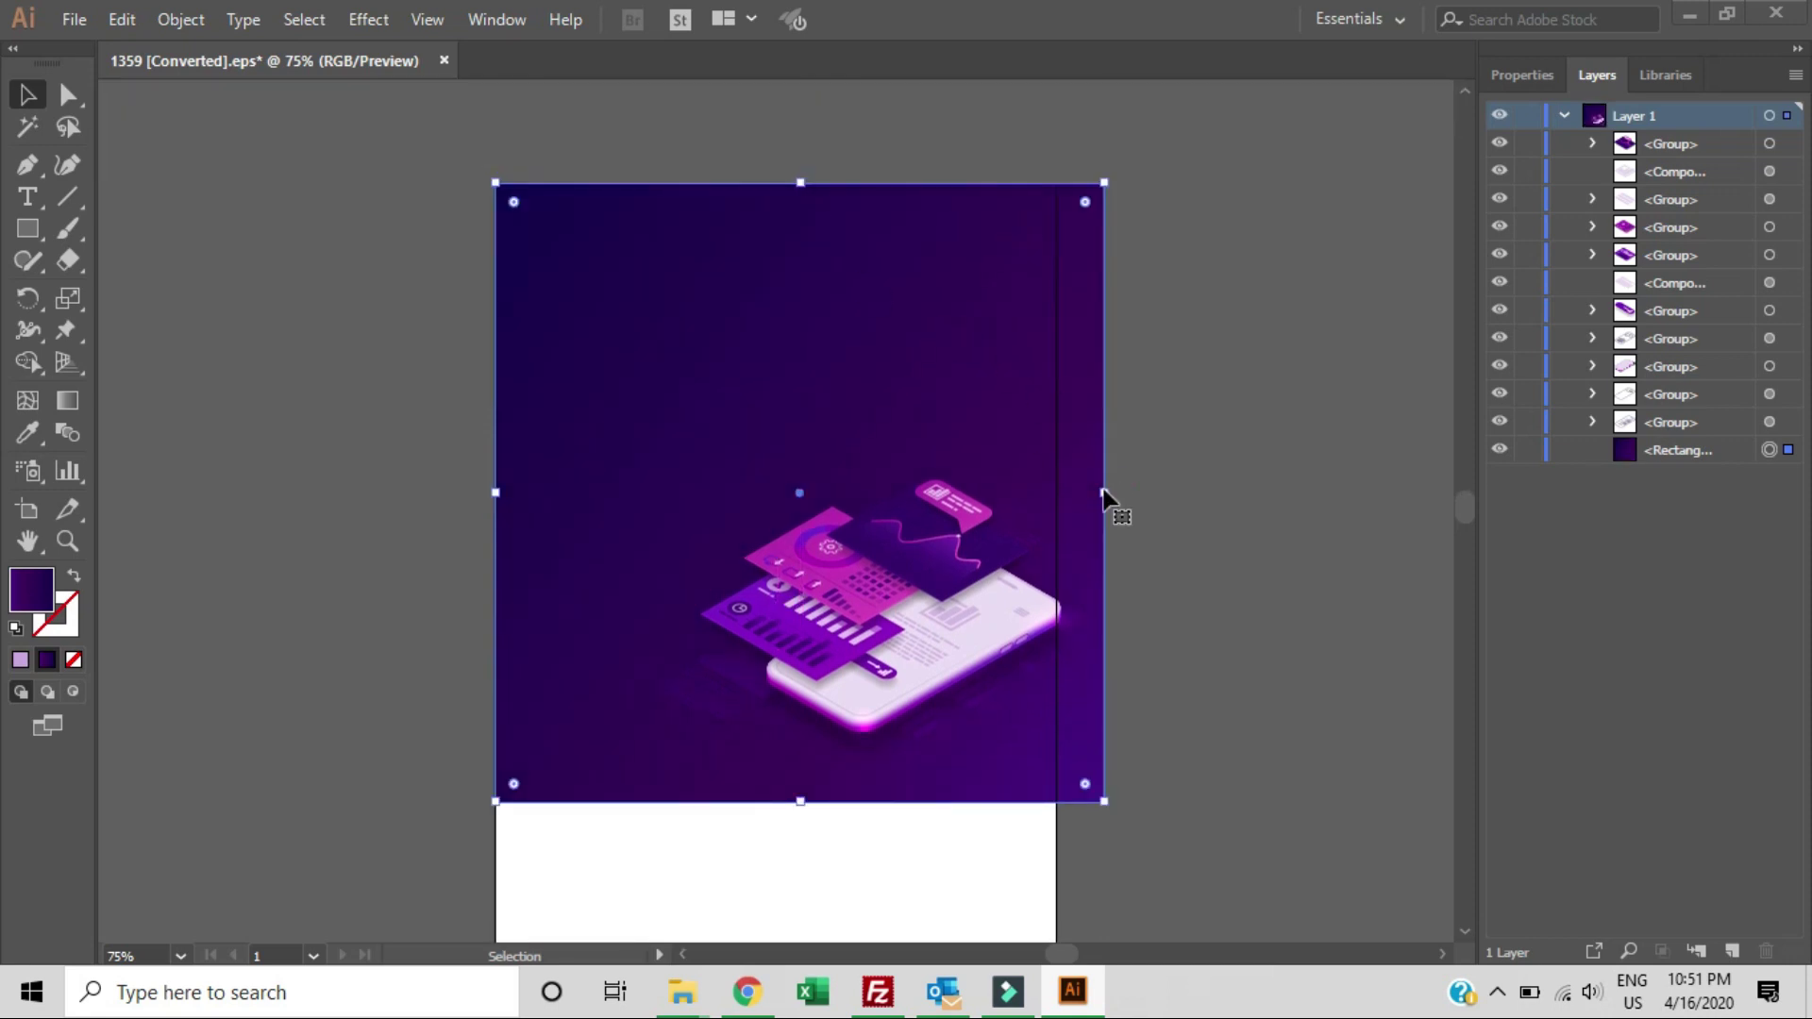
pyautogui.moveTo(1104, 492); pyautogui.dragTo(1059, 492)
pyautogui.scroll(-1, 1061, 491)
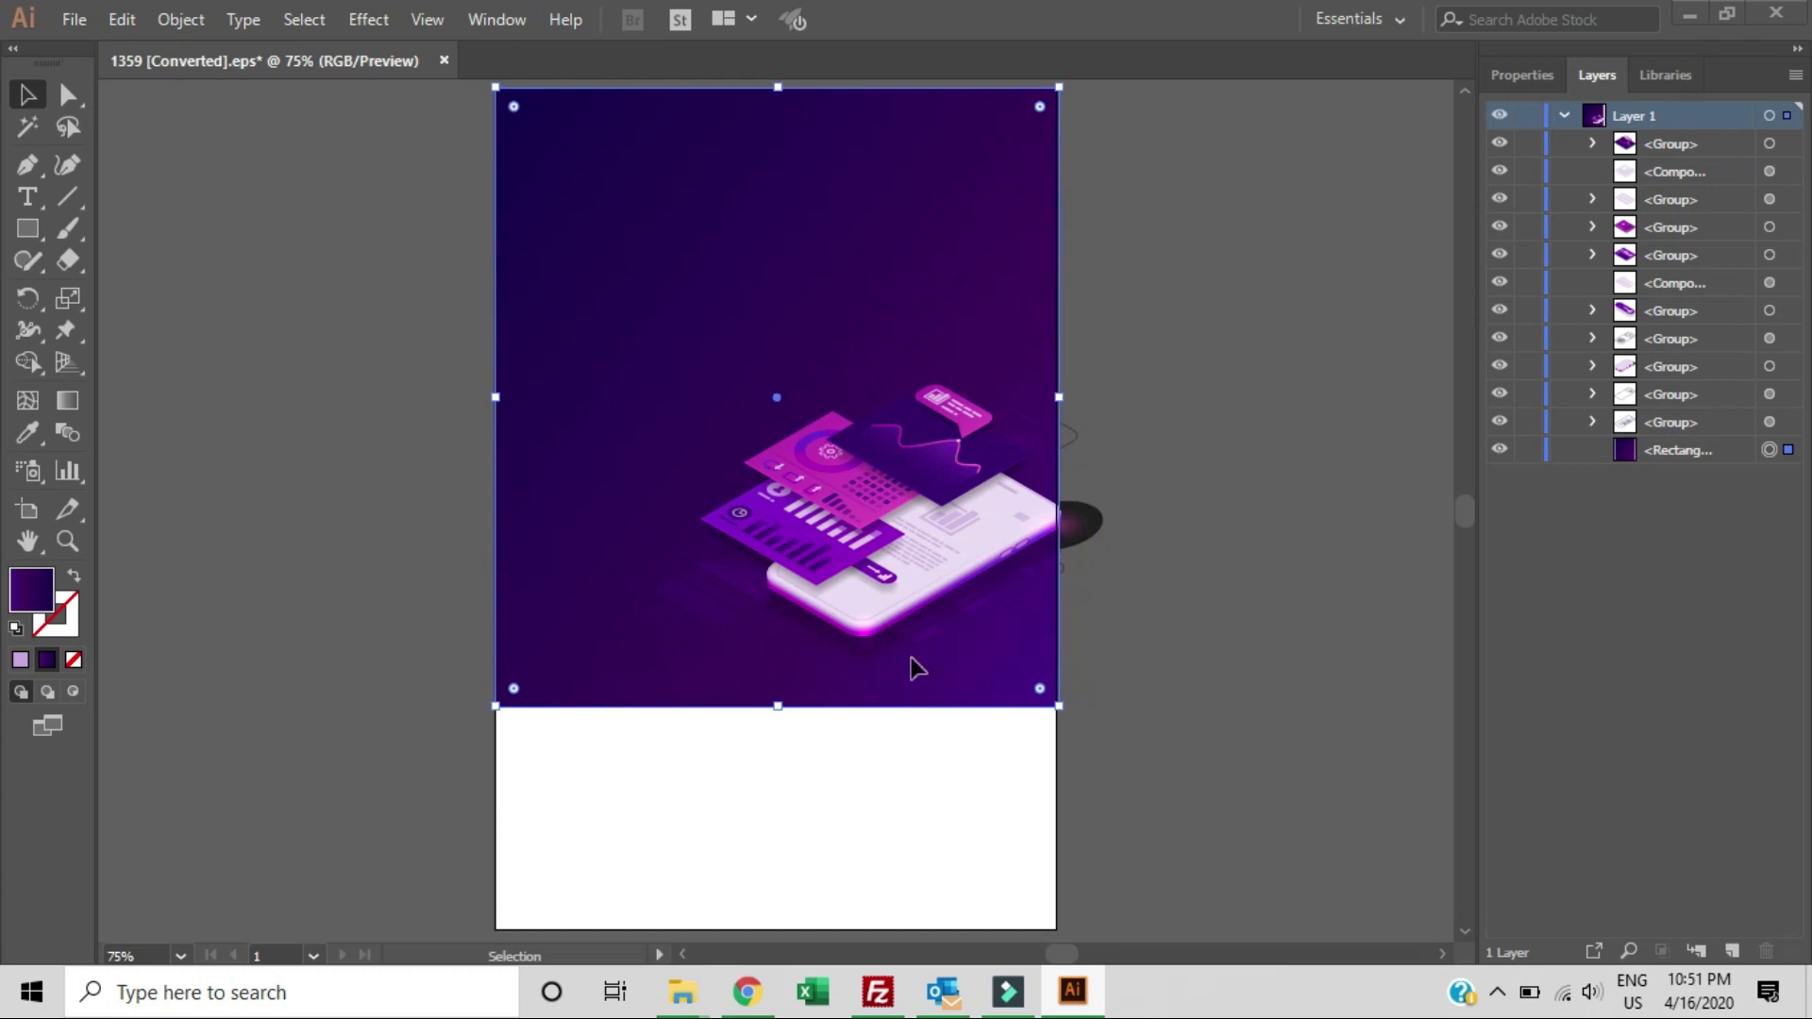
pyautogui.scroll(-1, 887, 666)
pyautogui.moveTo(778, 645); pyautogui.dragTo(775, 873)
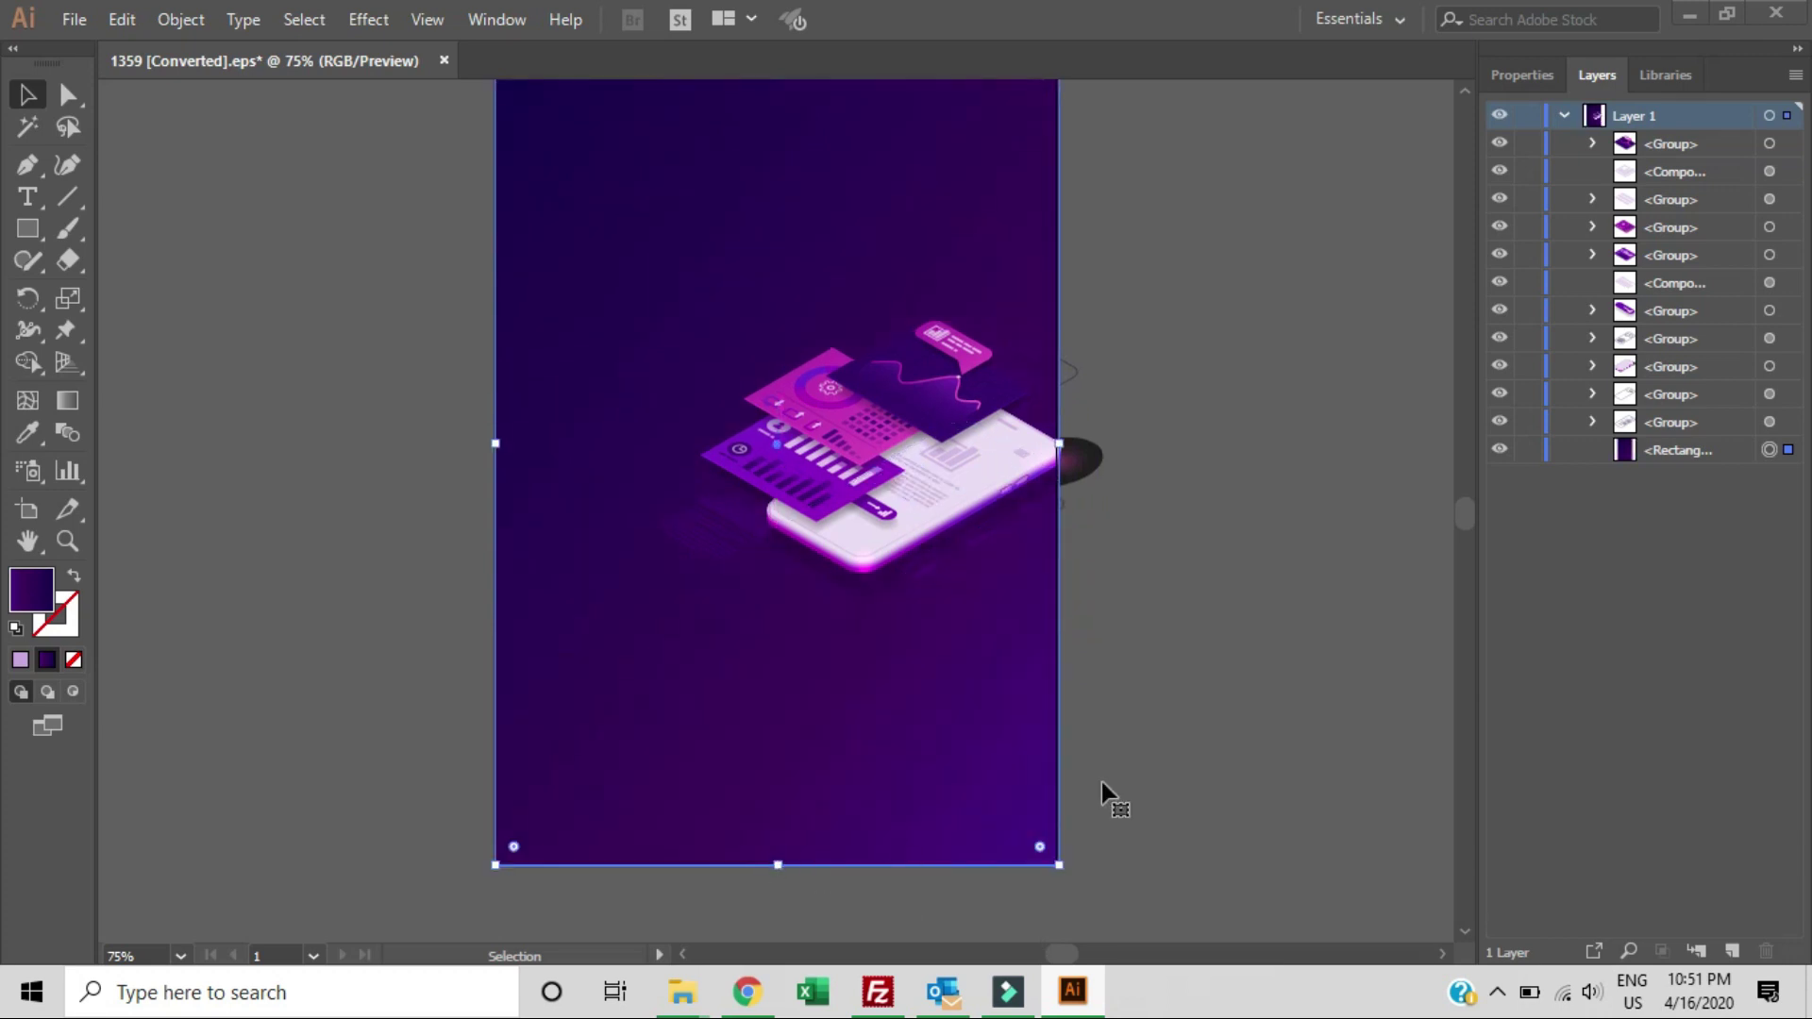
pyautogui.click(1268, 692)
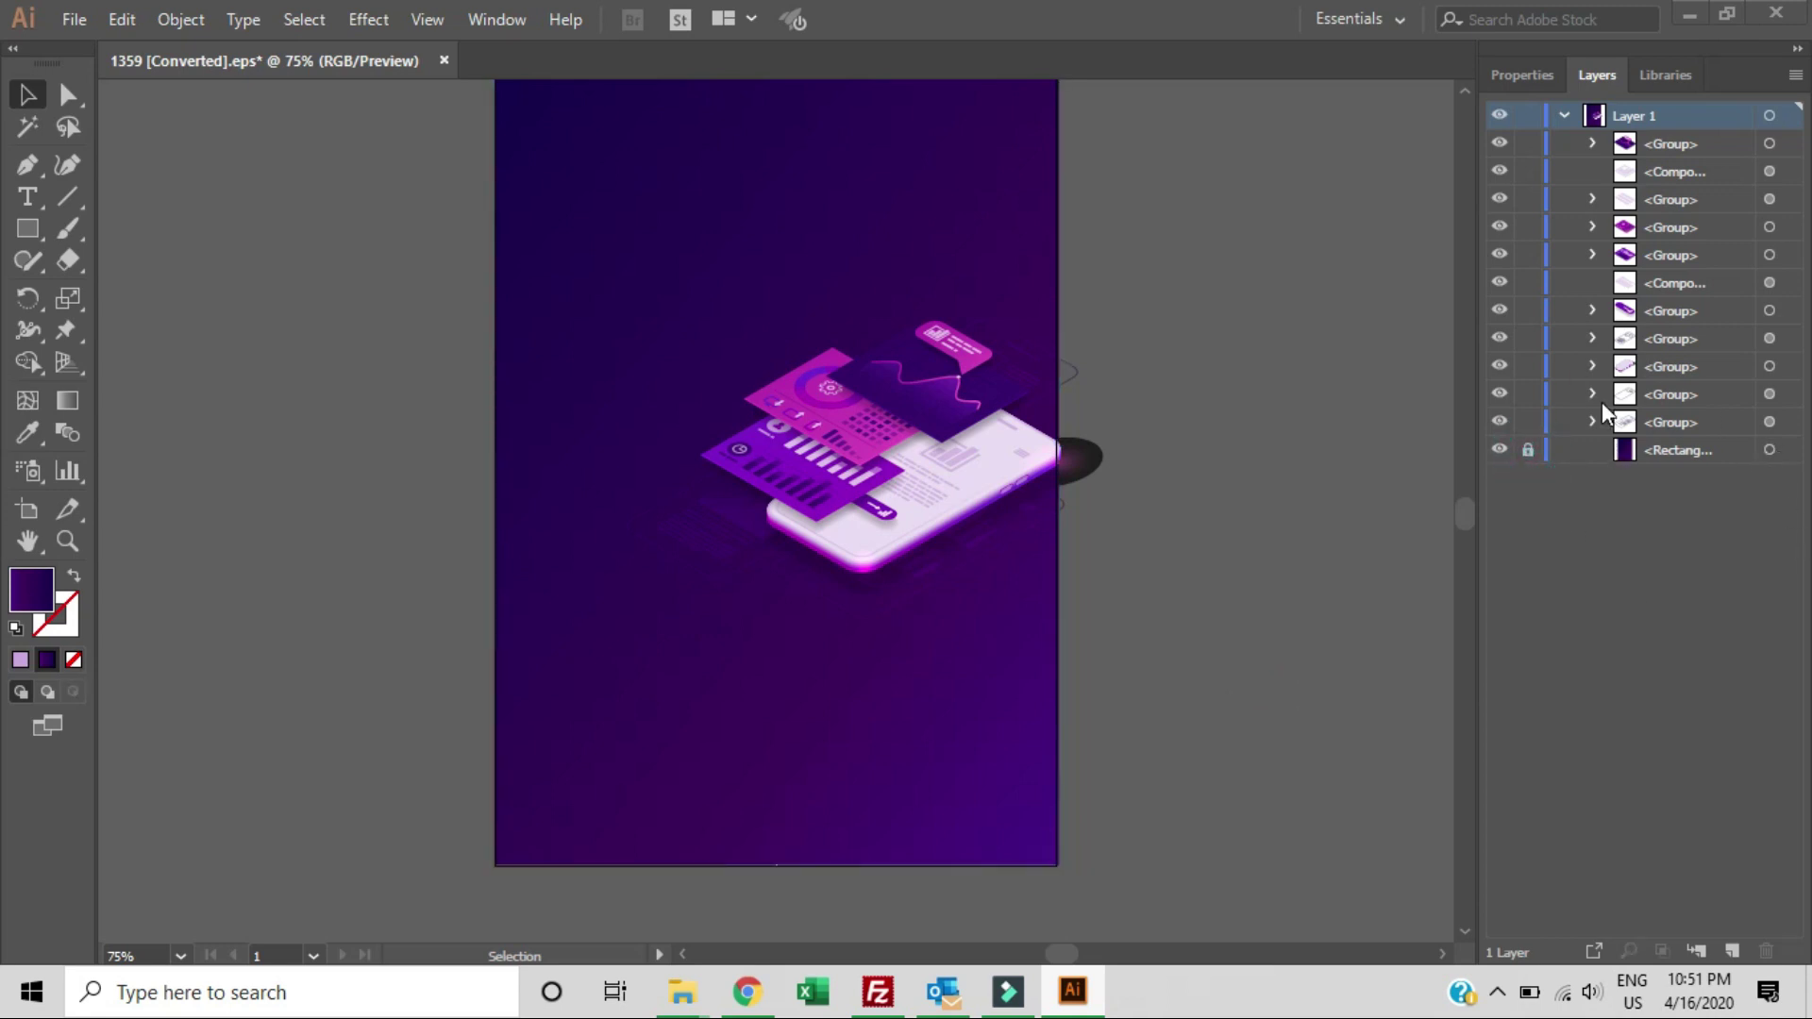
# Move the entire phone and dashboard illustration left so it lies inside the artboard
pyautogui.moveTo(1116, 312); pyautogui.dragTo(634, 625)
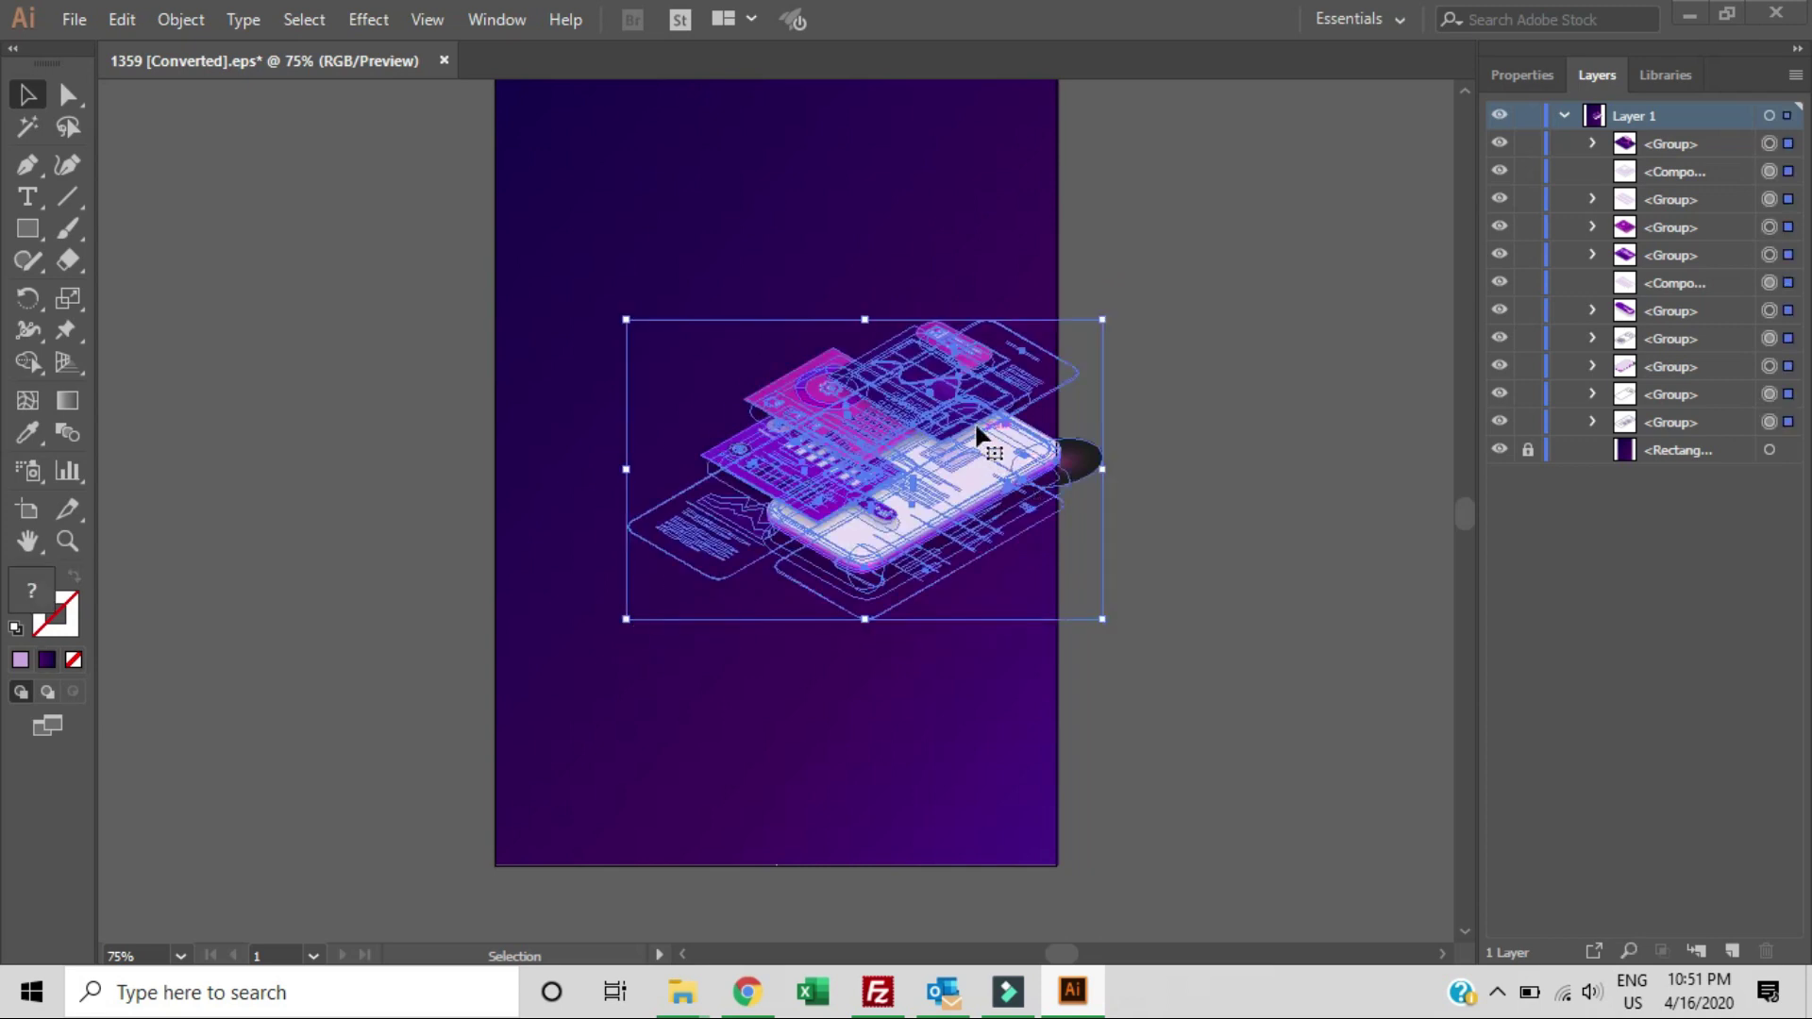
pyautogui.moveTo(873, 412); pyautogui.dragTo(812, 402)
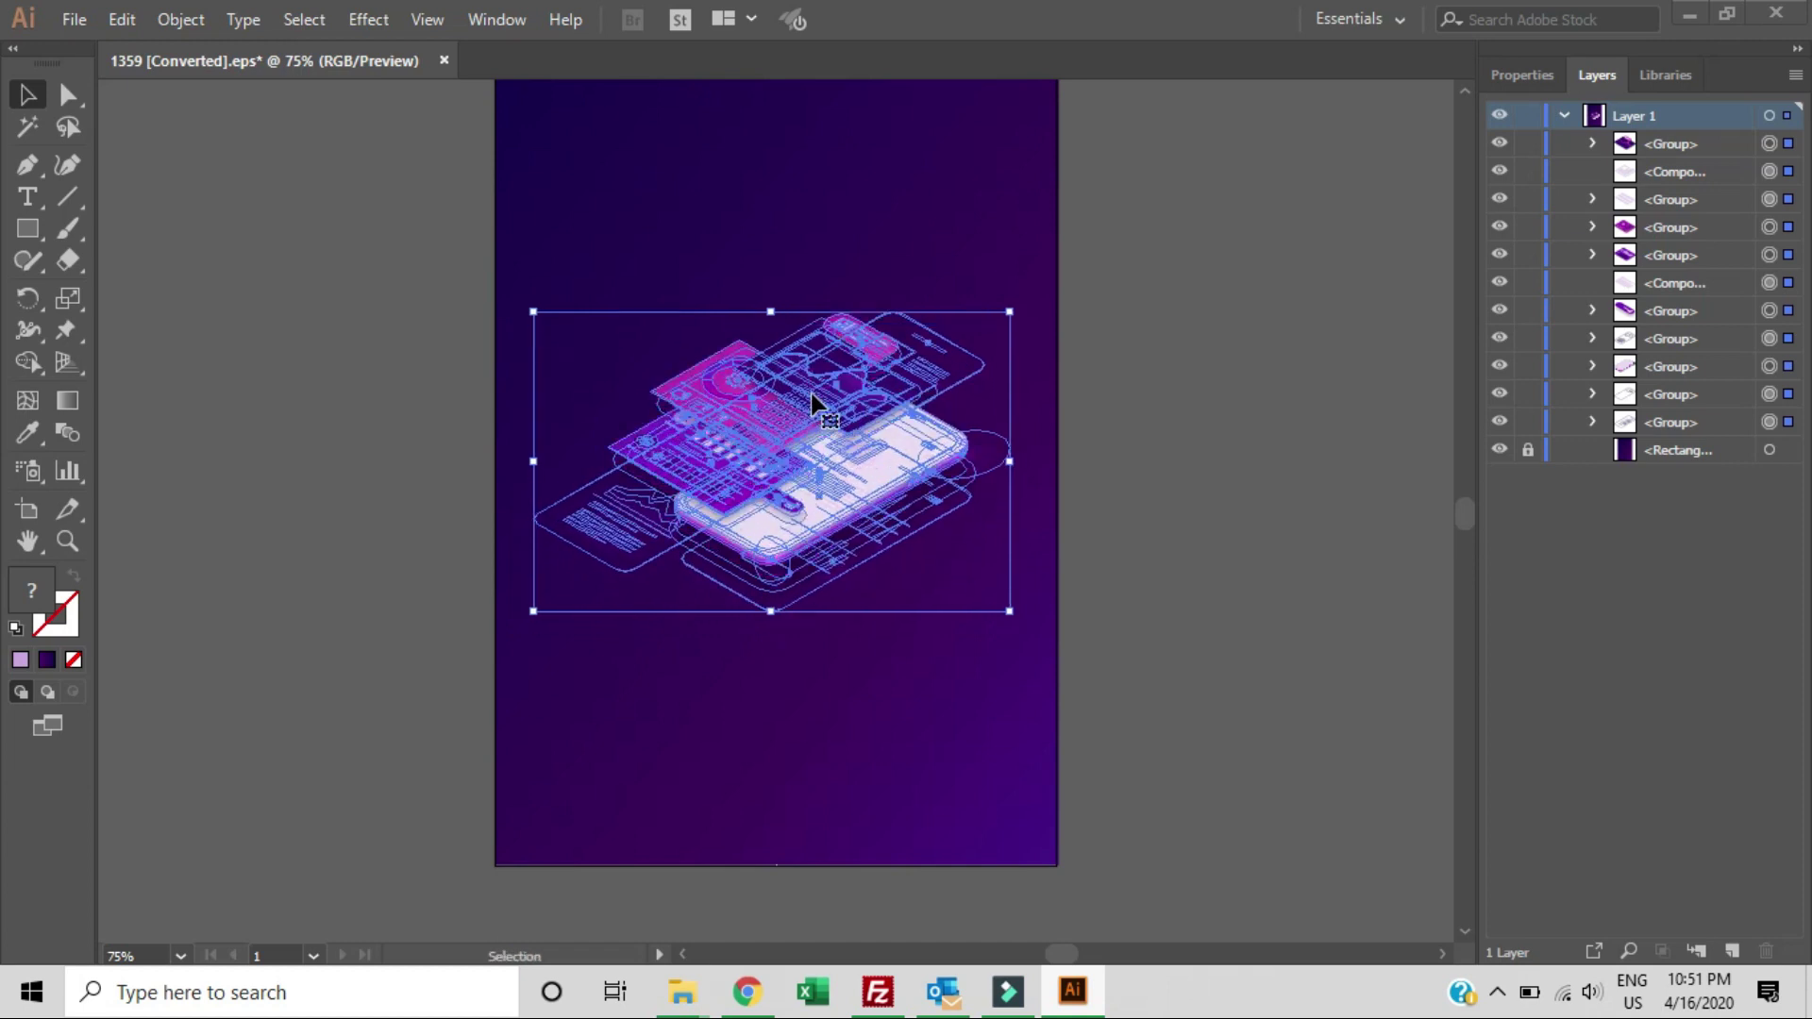
pyautogui.click(1216, 428)
pyautogui.scroll(2, 1280, 323)
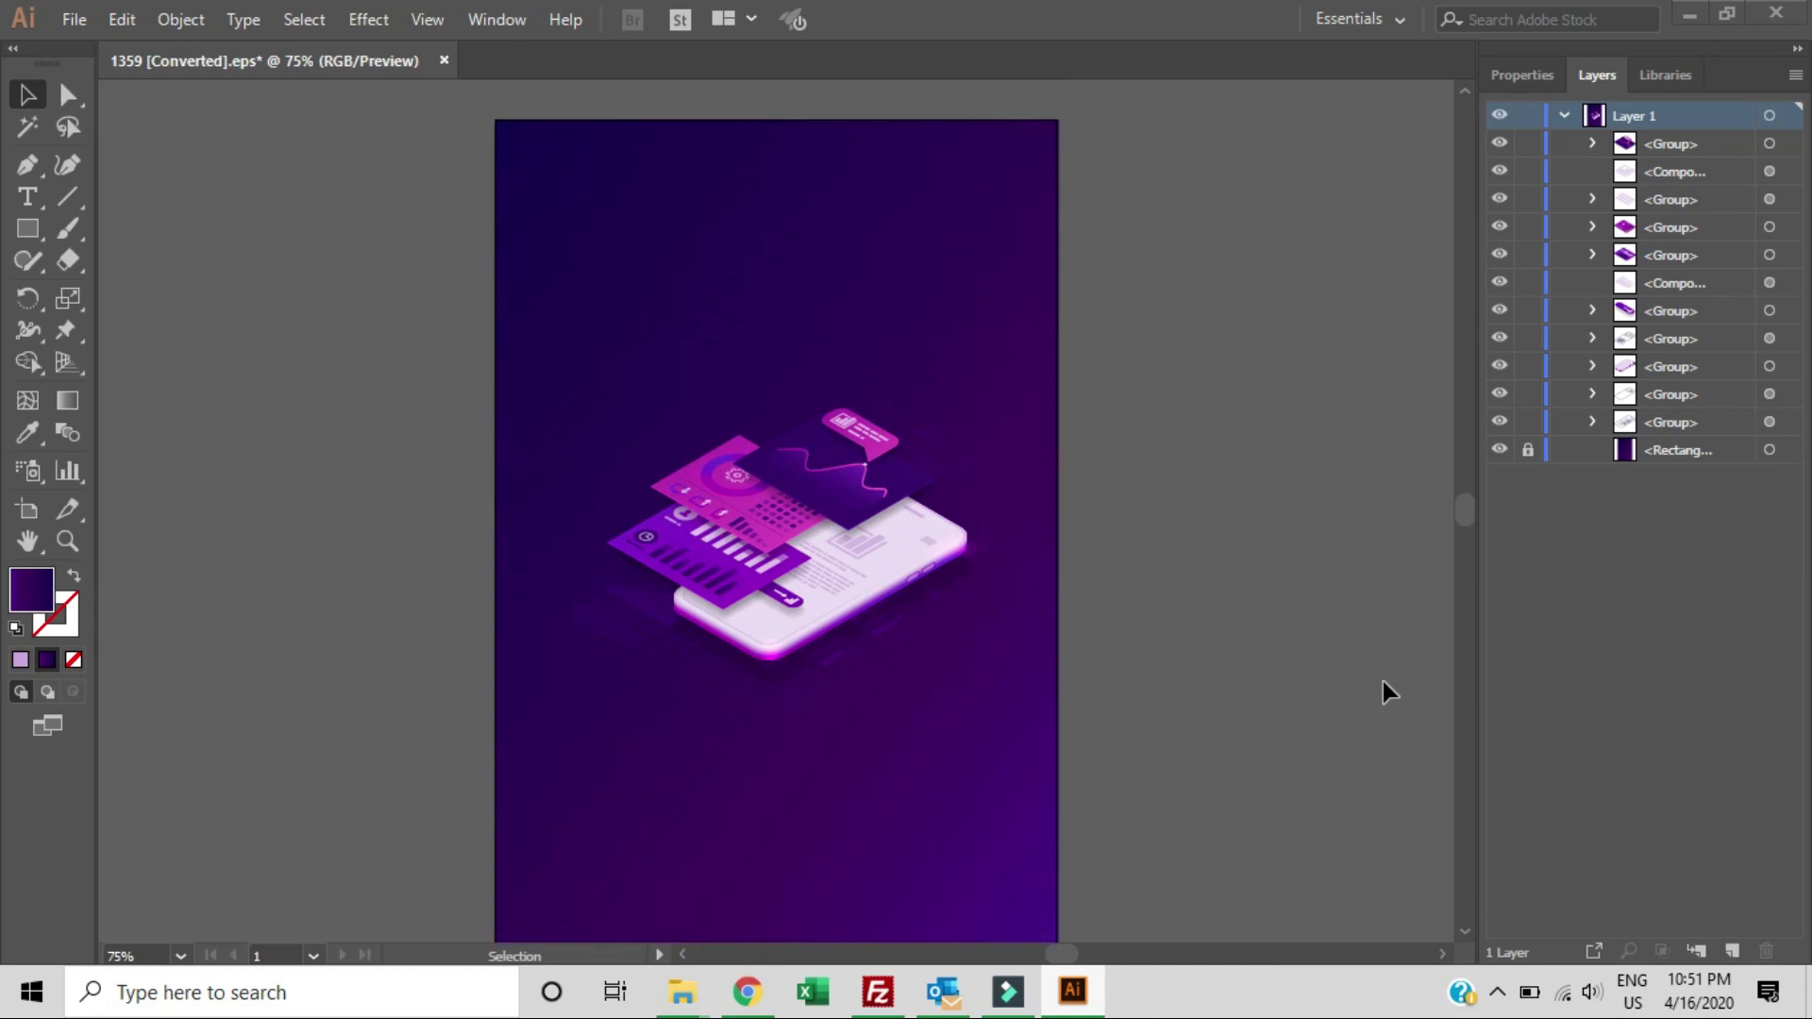
# Reposition the whole phone illustration slightly lower and closer to the centre of the artboard
pyautogui.moveTo(539, 355); pyautogui.dragTo(998, 756)
pyautogui.moveTo(795, 560); pyautogui.dragTo(853, 592)
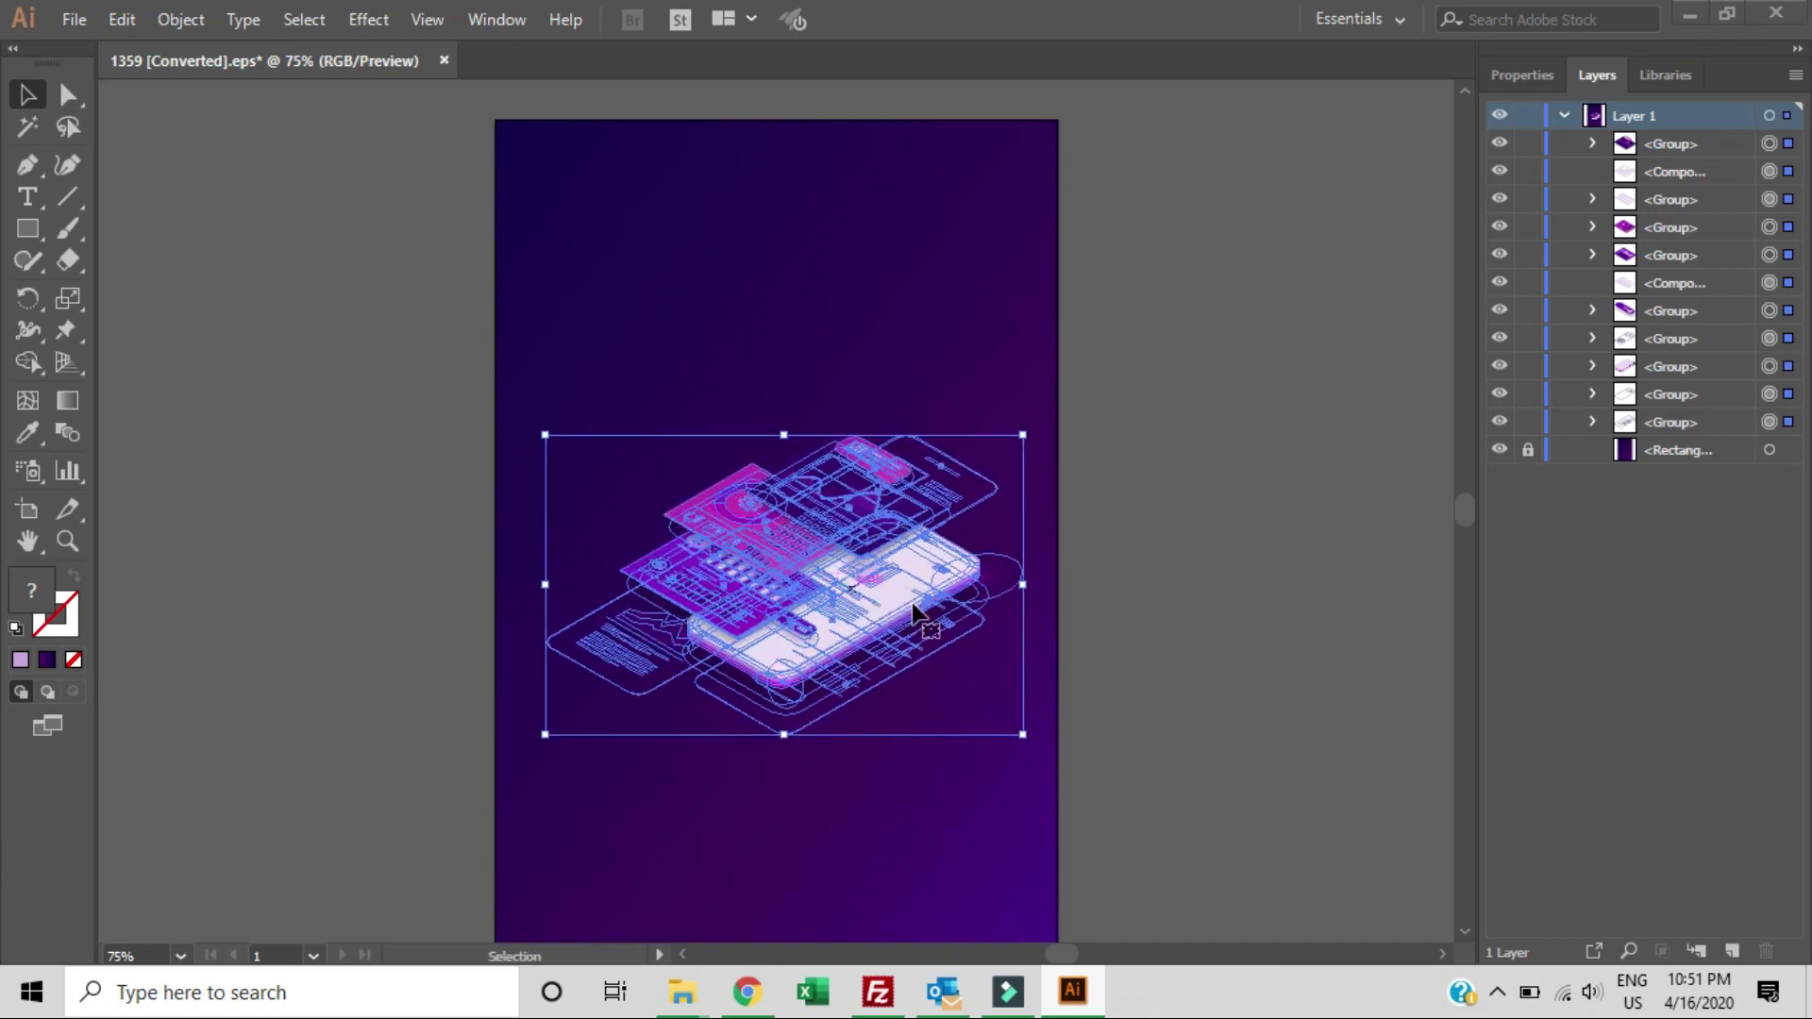
pyautogui.click(748, 611)
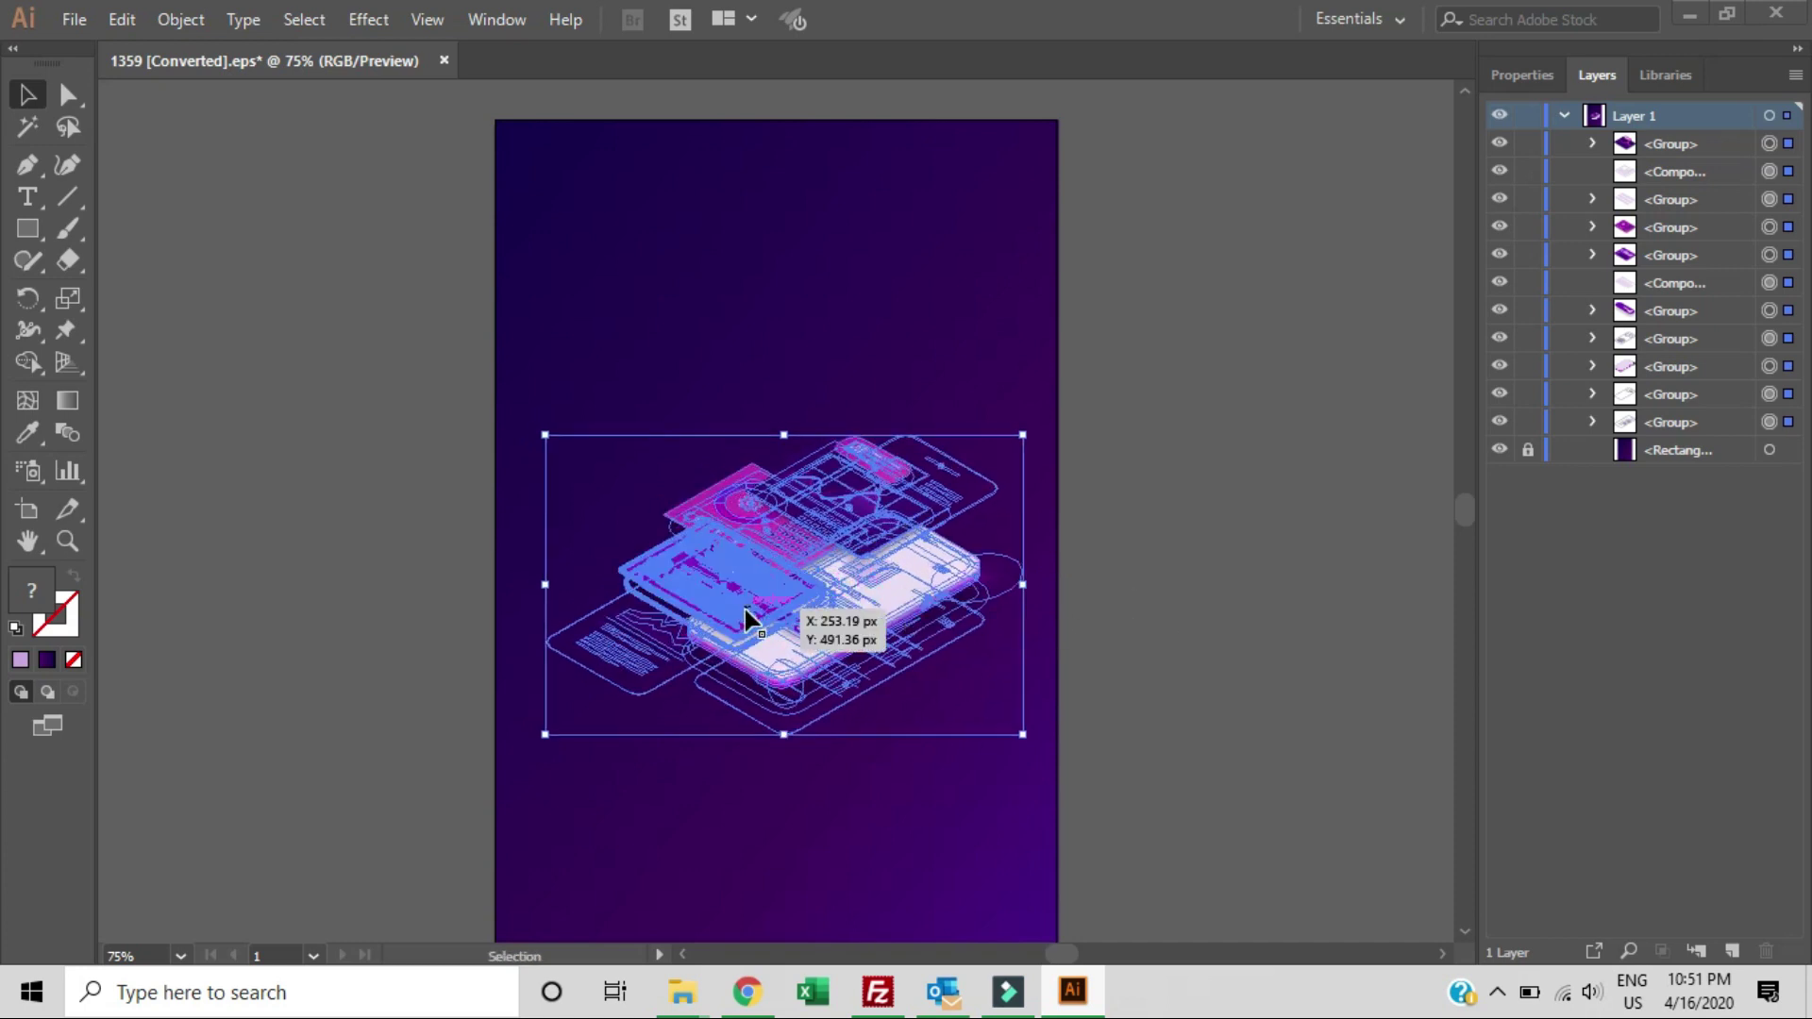
pyautogui.click(1111, 638)
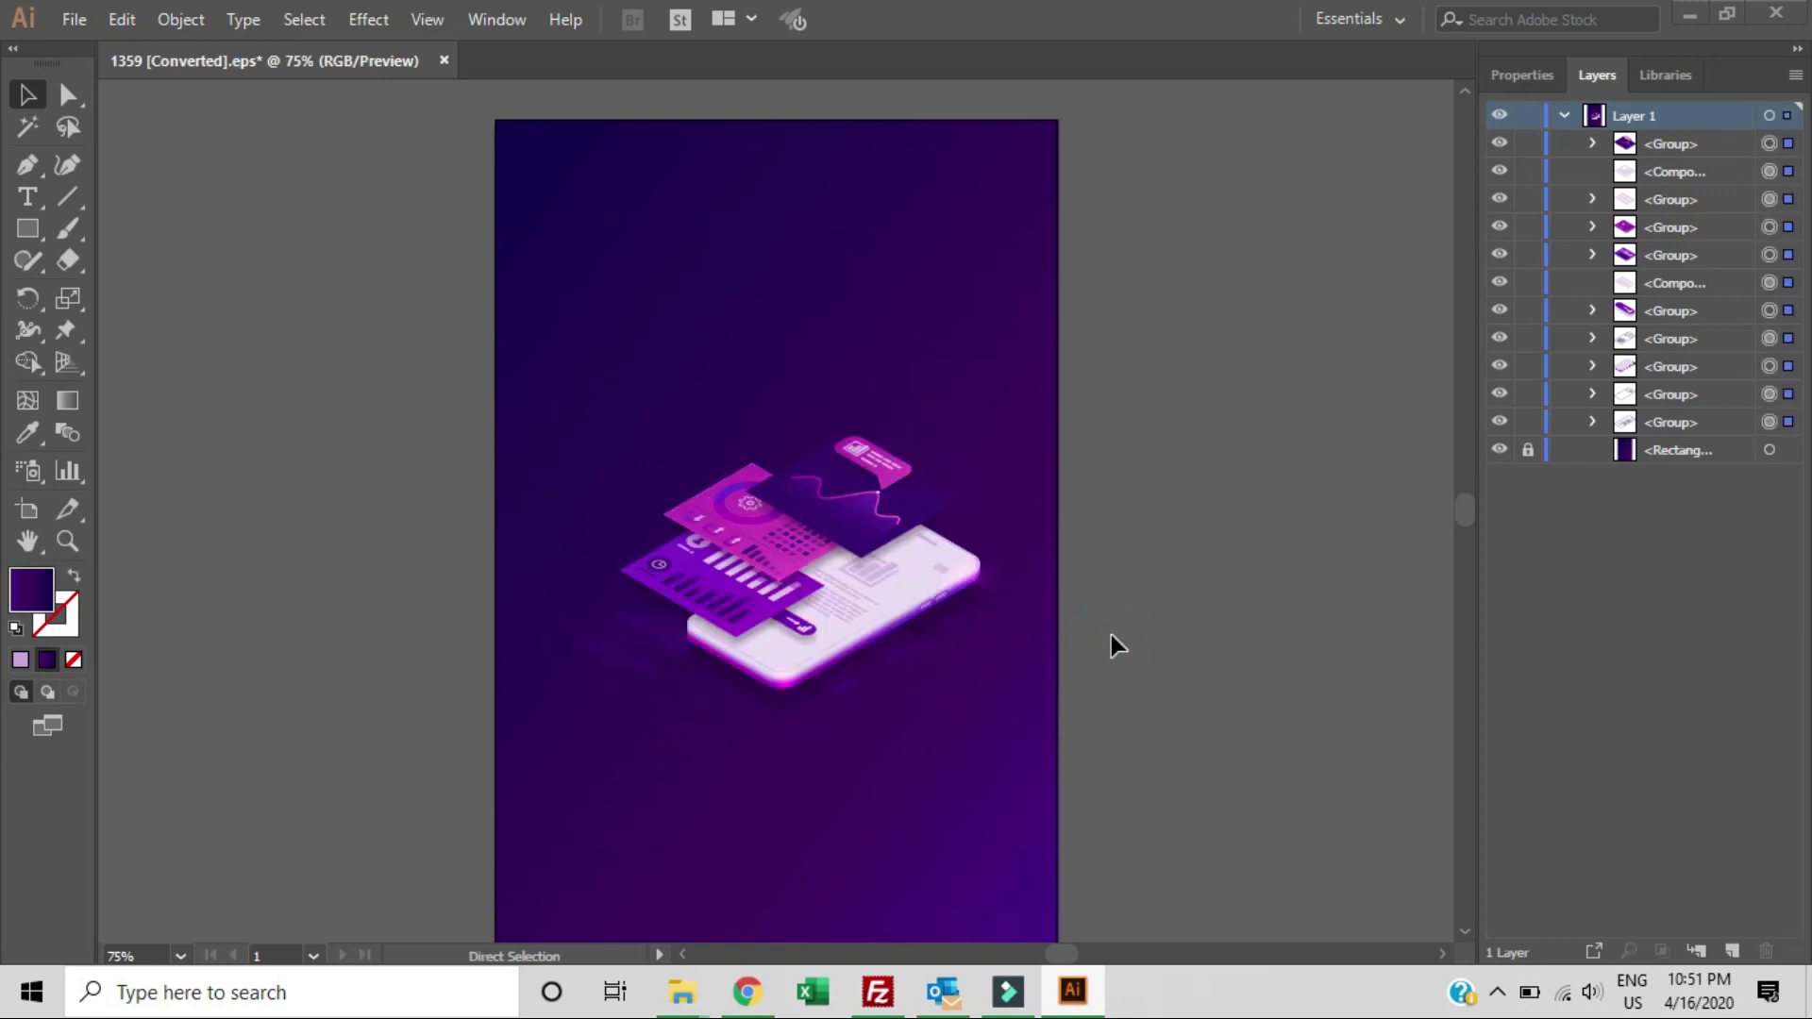
pyautogui.hotkey('ctrl', 'z')
pyautogui.click(1112, 636)
pyautogui.click(179, 956)
pyautogui.click(194, 925)
pyautogui.click(255, 783)
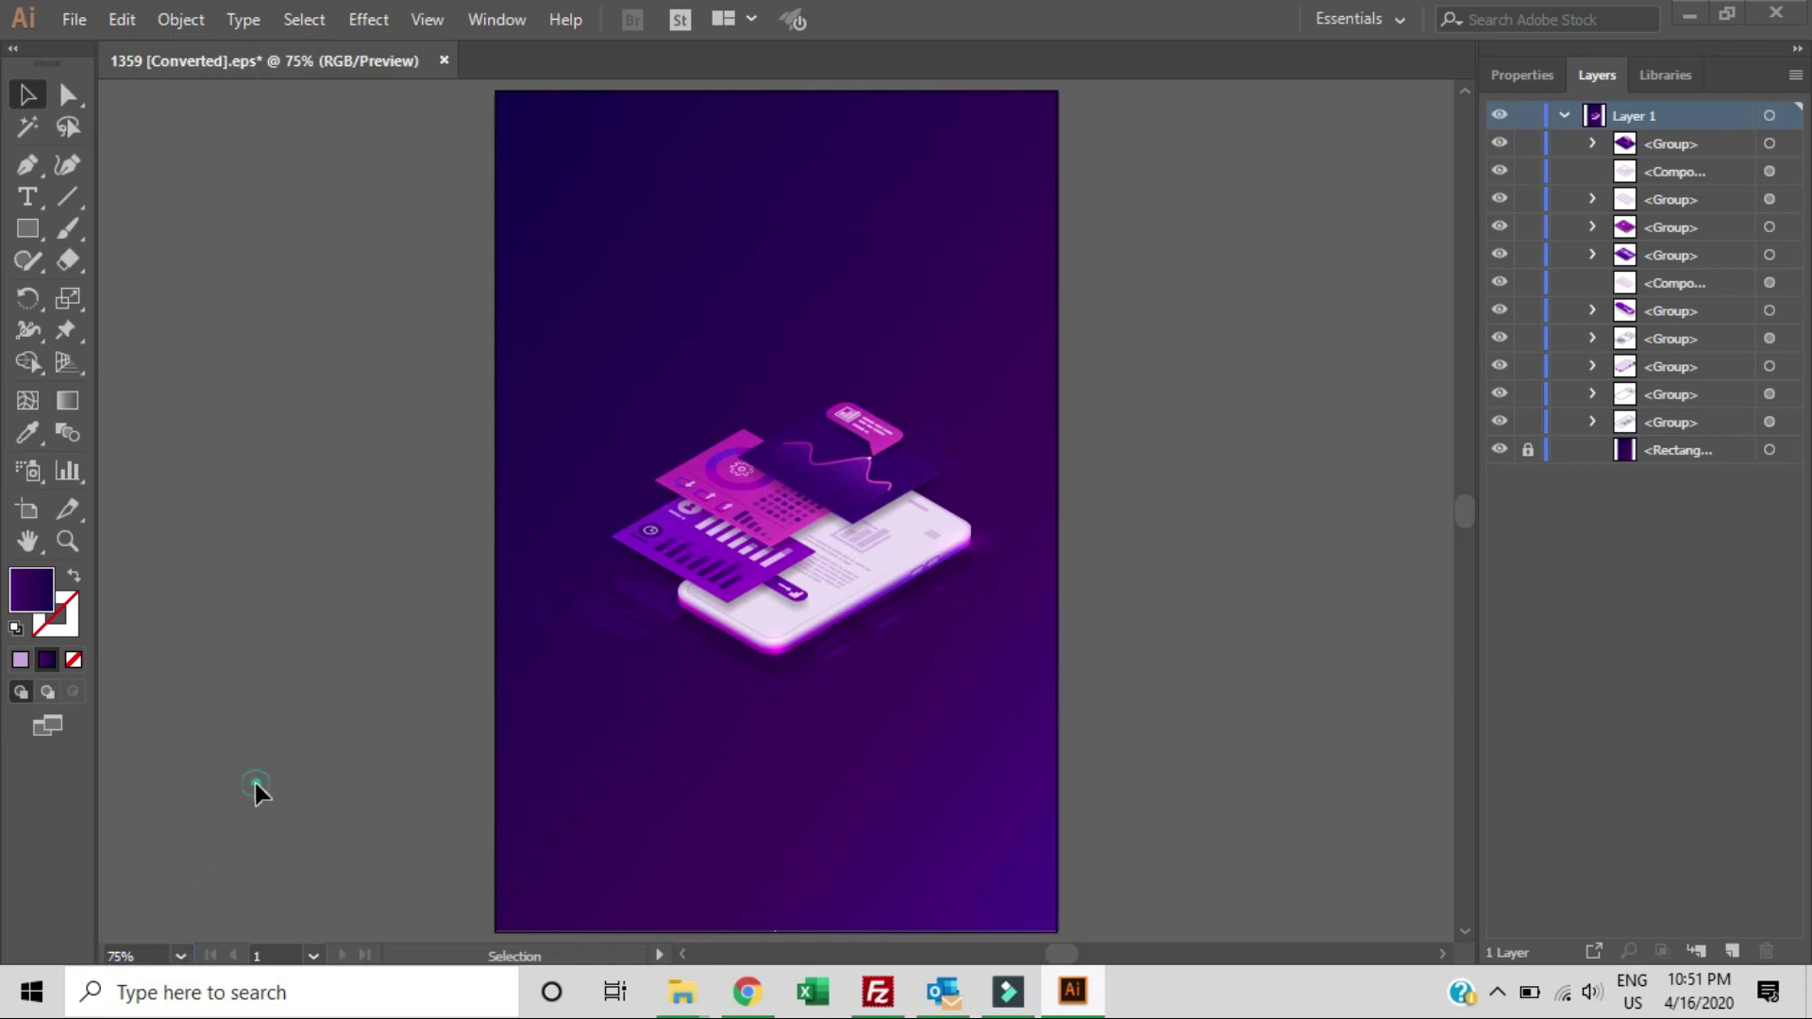
# Draw a text area about 409 × 112 px across the upper part of the artboard
pyautogui.click(28, 196)
pyautogui.click(25, 198)
pyautogui.moveTo(568, 142); pyautogui.dragTo(976, 253)
# Switch to Chrome, dismiss the Freepik attribution notice and check the title on the bounce-rate article's featured image
pyautogui.click(747, 991)
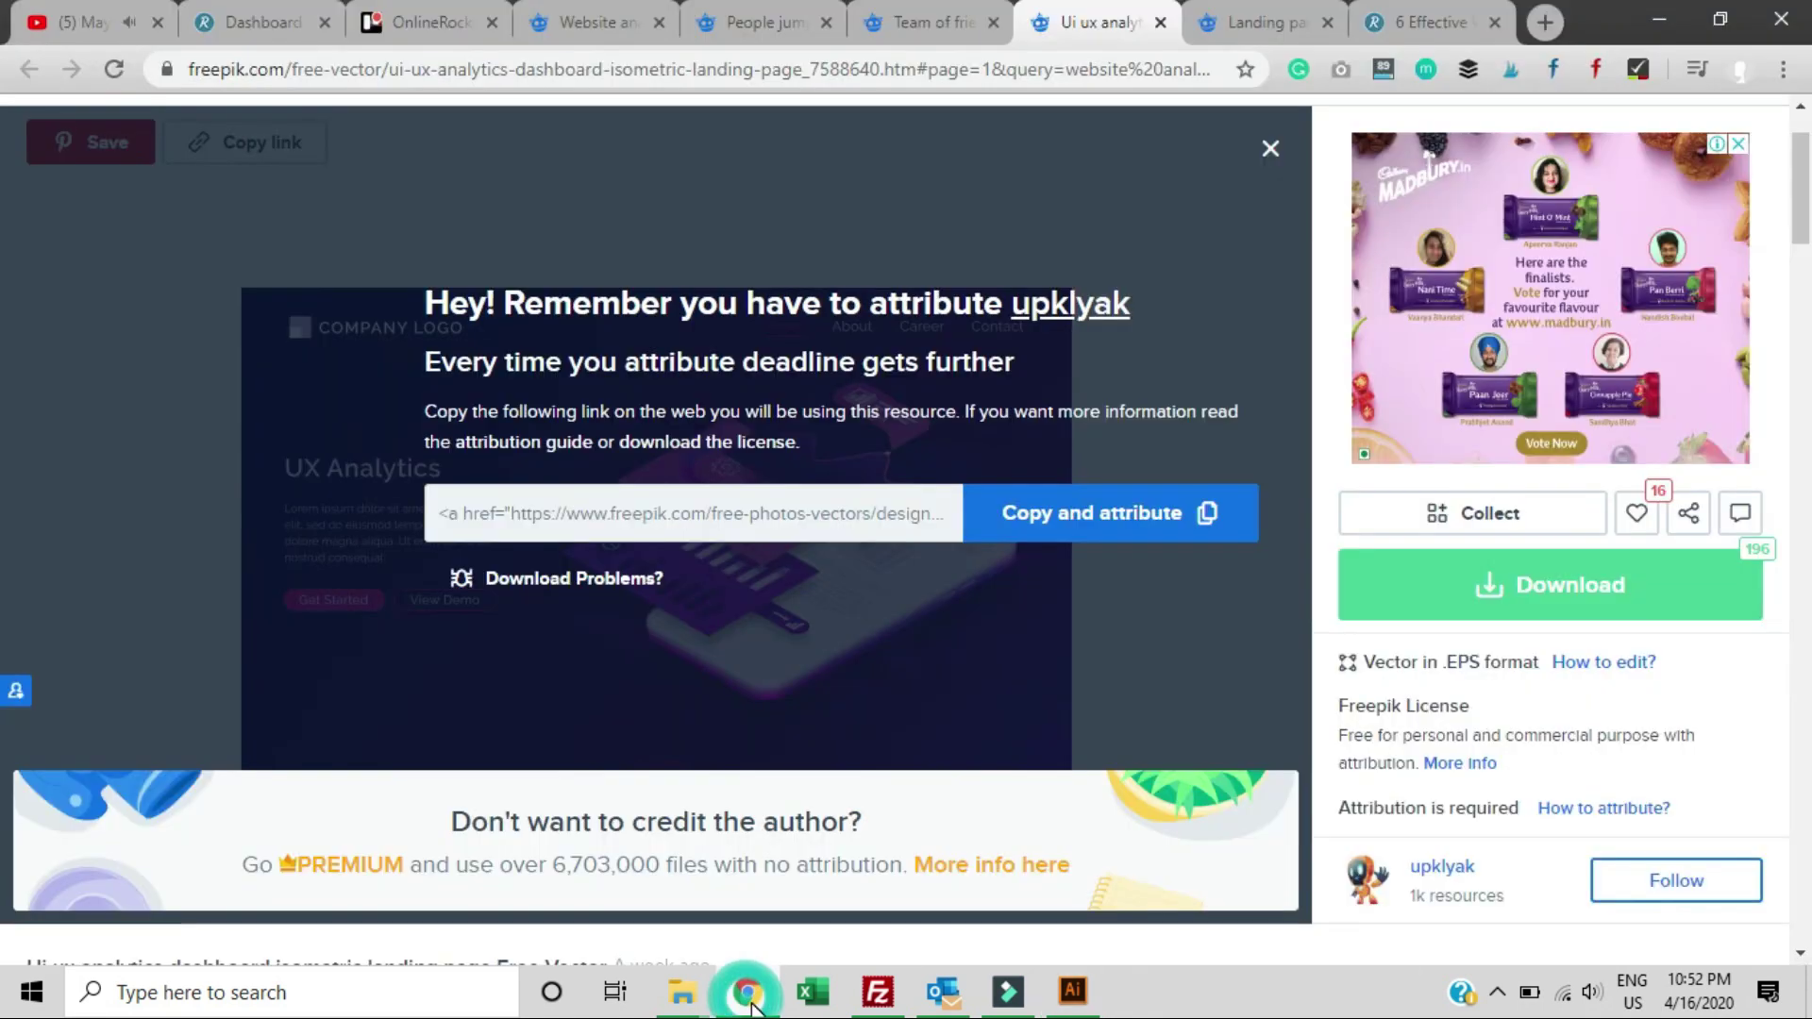
pyautogui.click(1270, 148)
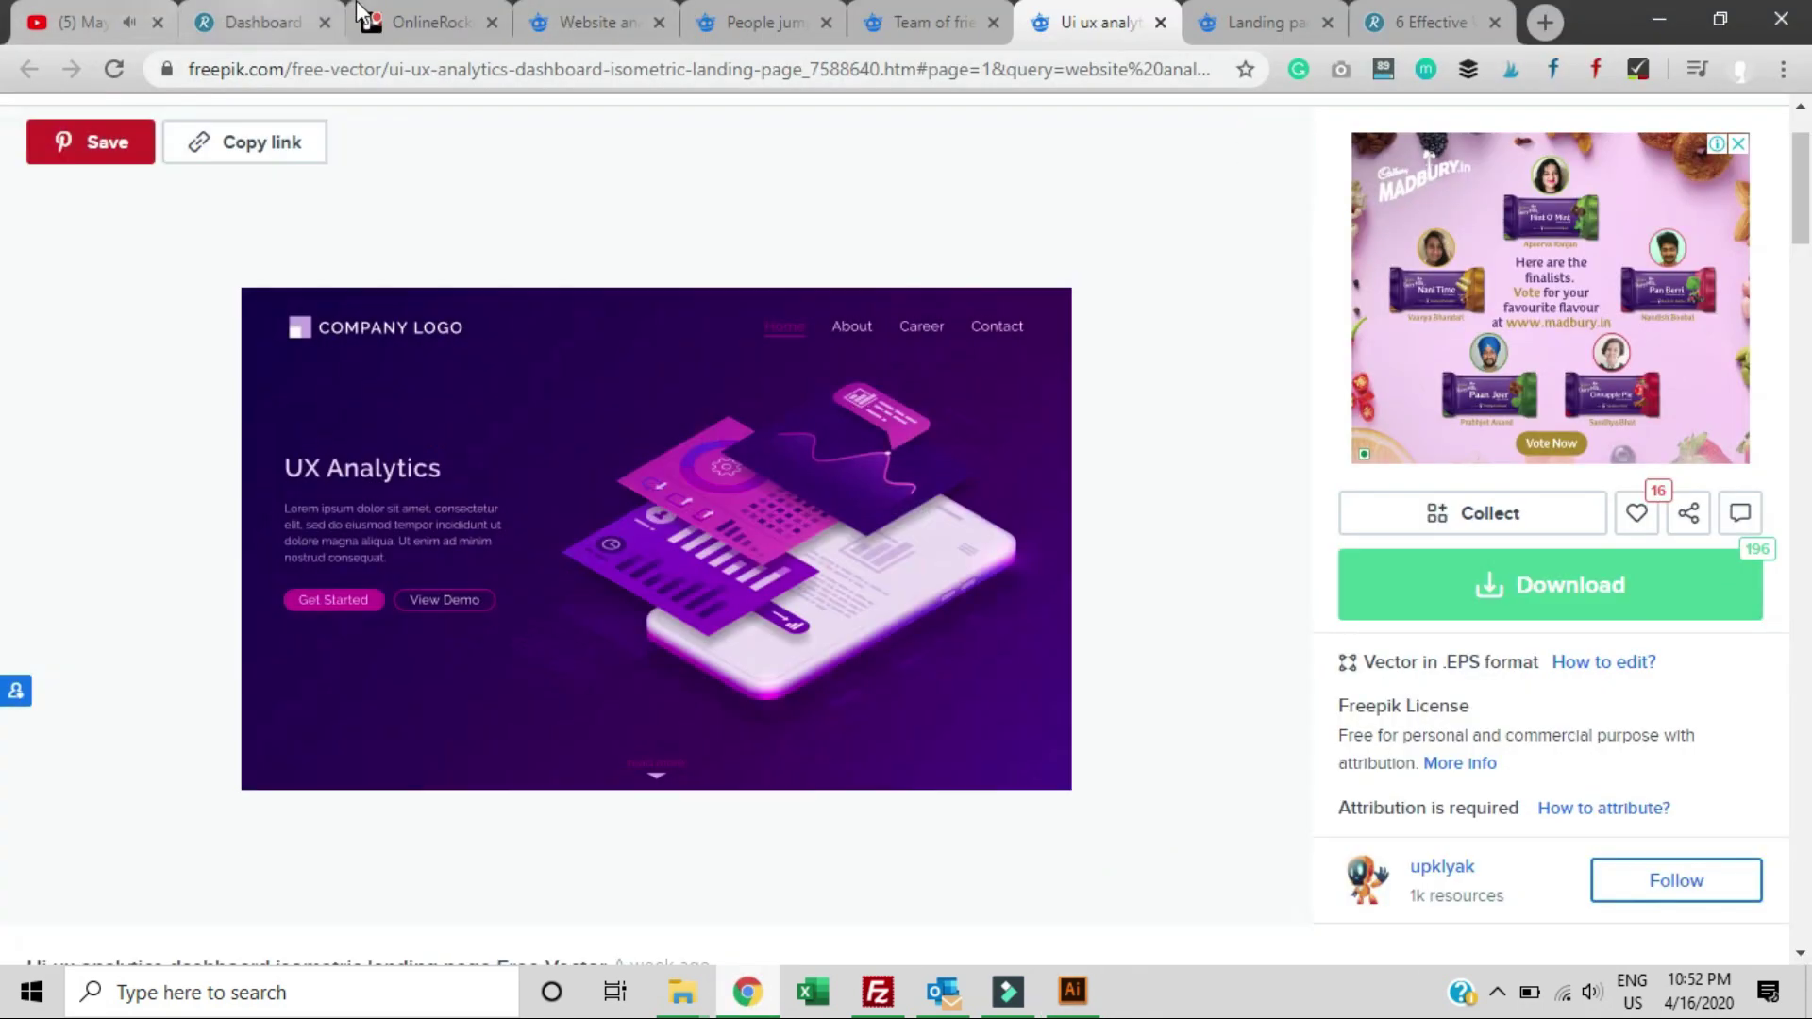
pyautogui.click(1447, 31)
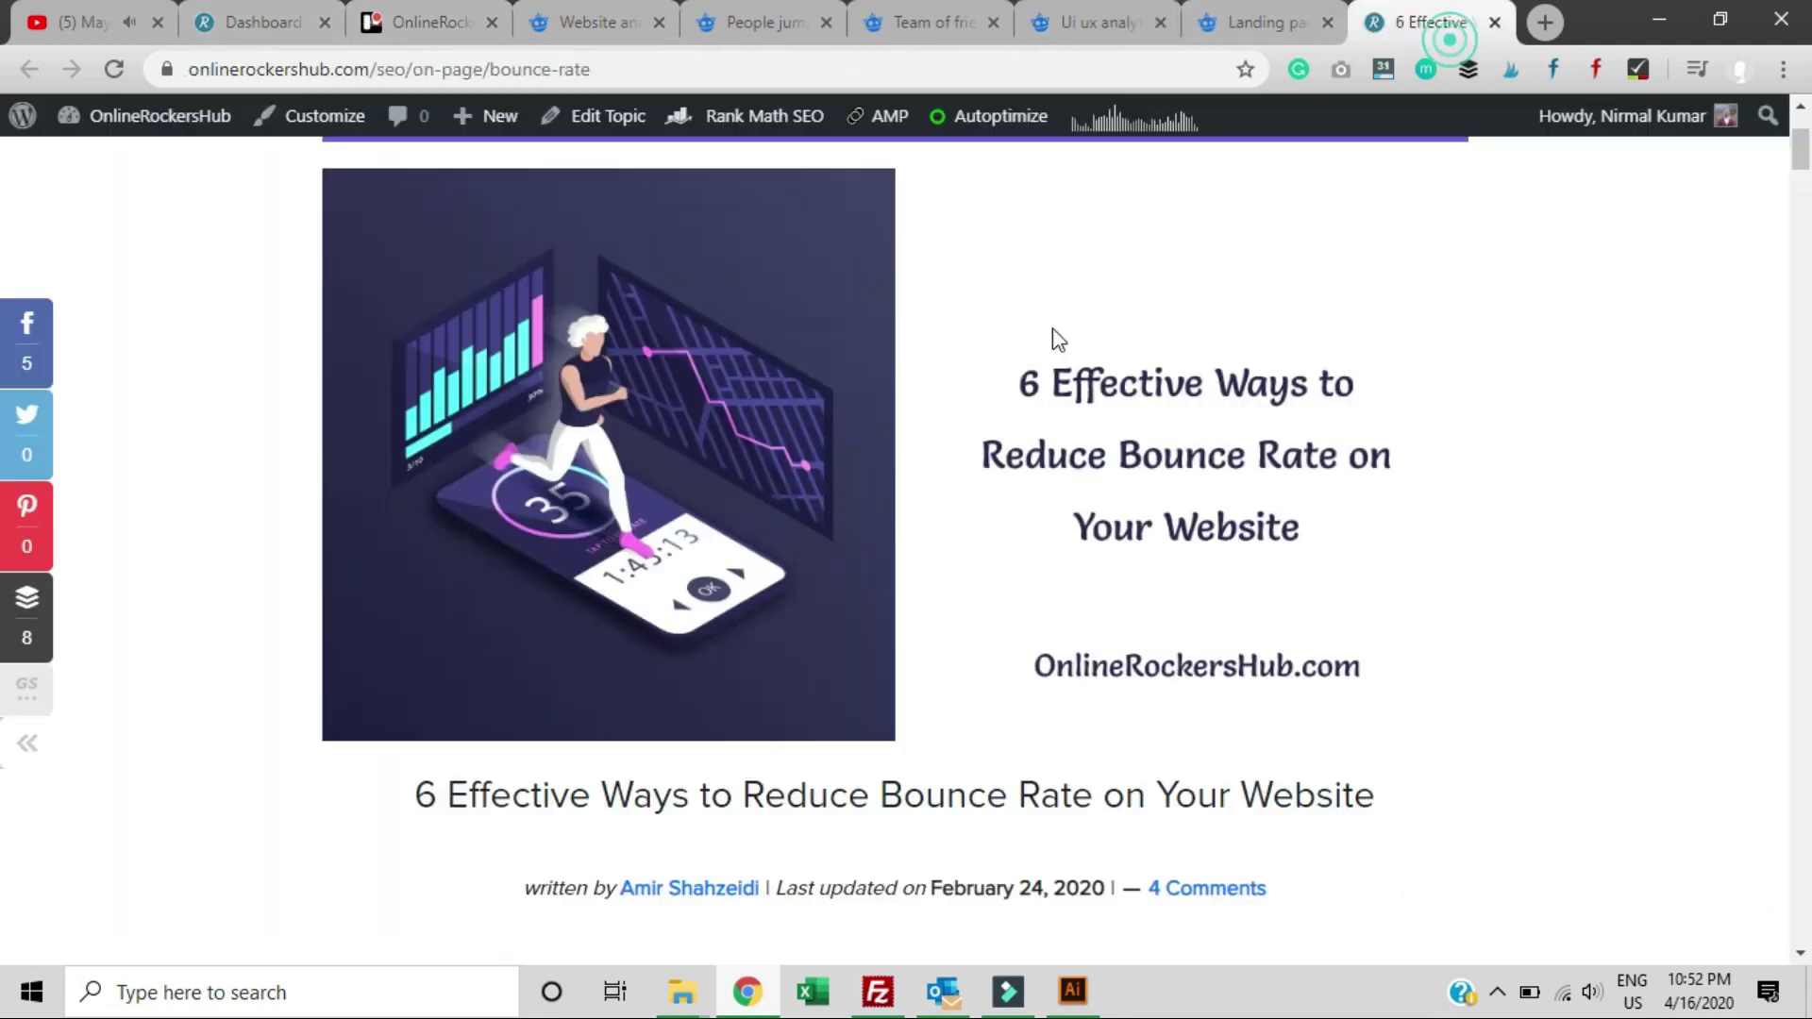
pyautogui.moveTo(1099, 406)
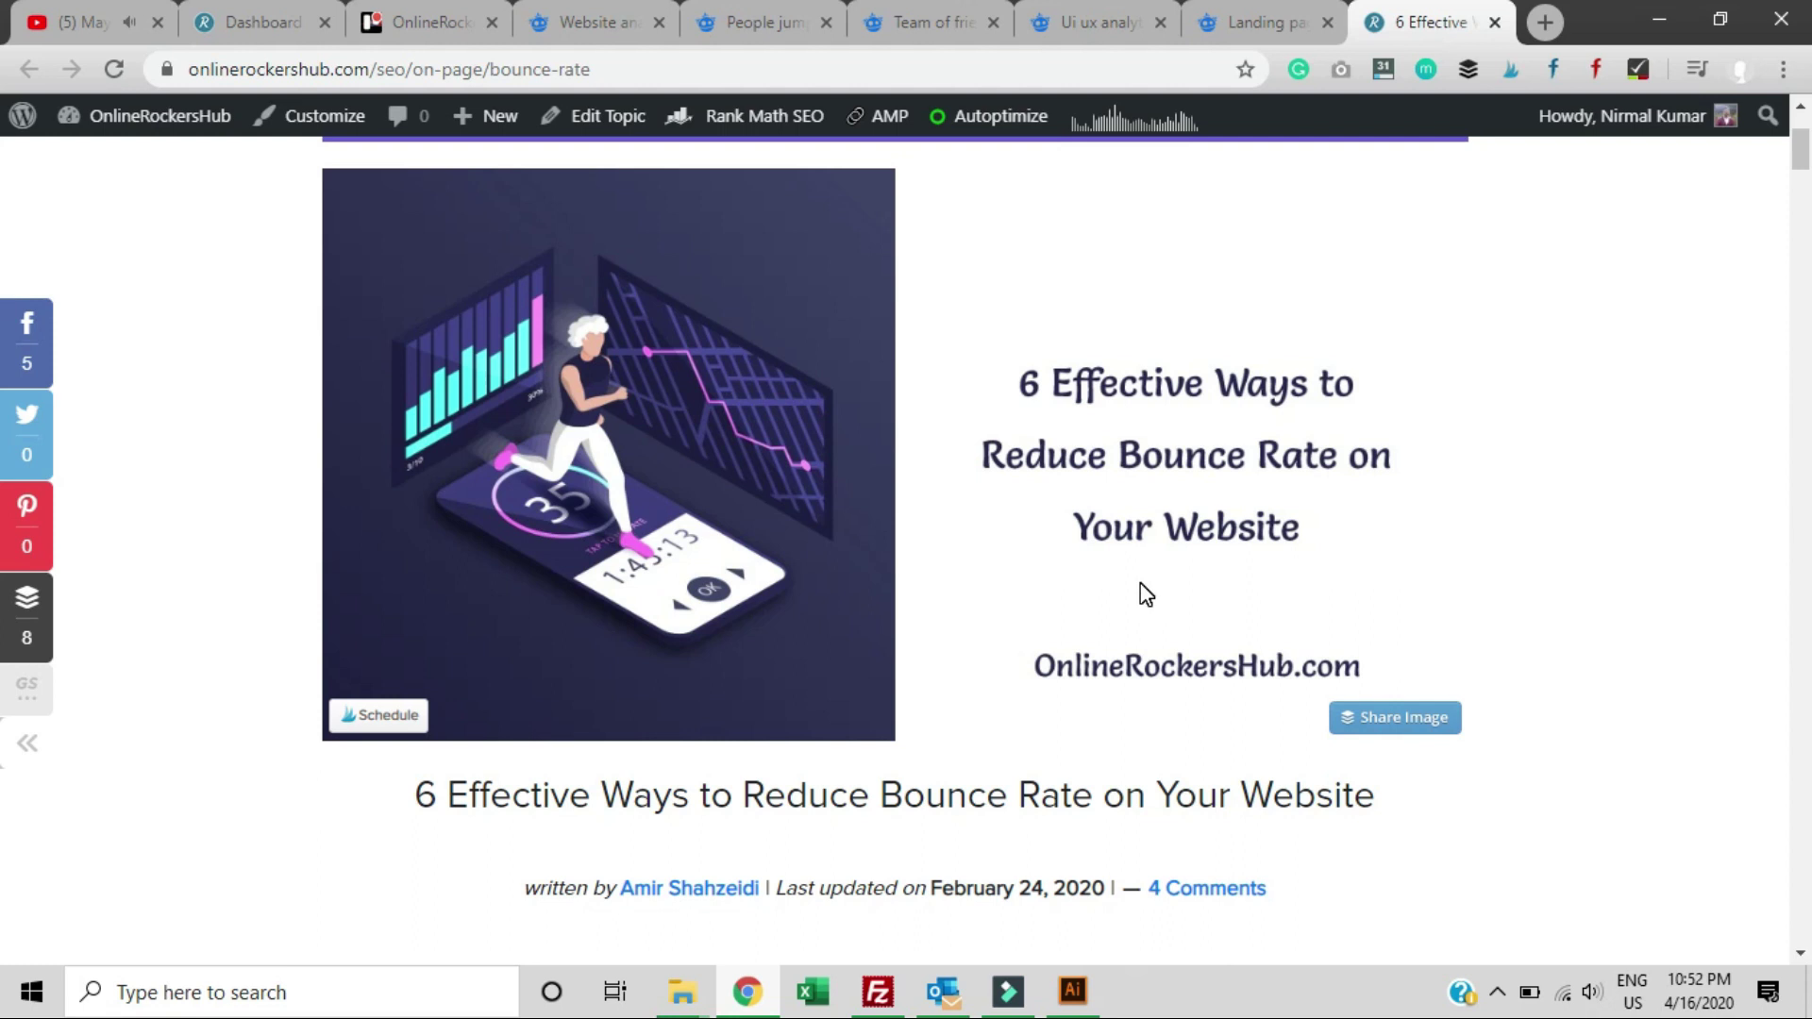
# Return to Illustrator and enter "Reduce Bounce Rate" in the text area
pyautogui.hotkey('alt', 'Tab')
pyautogui.press('BackSpace')
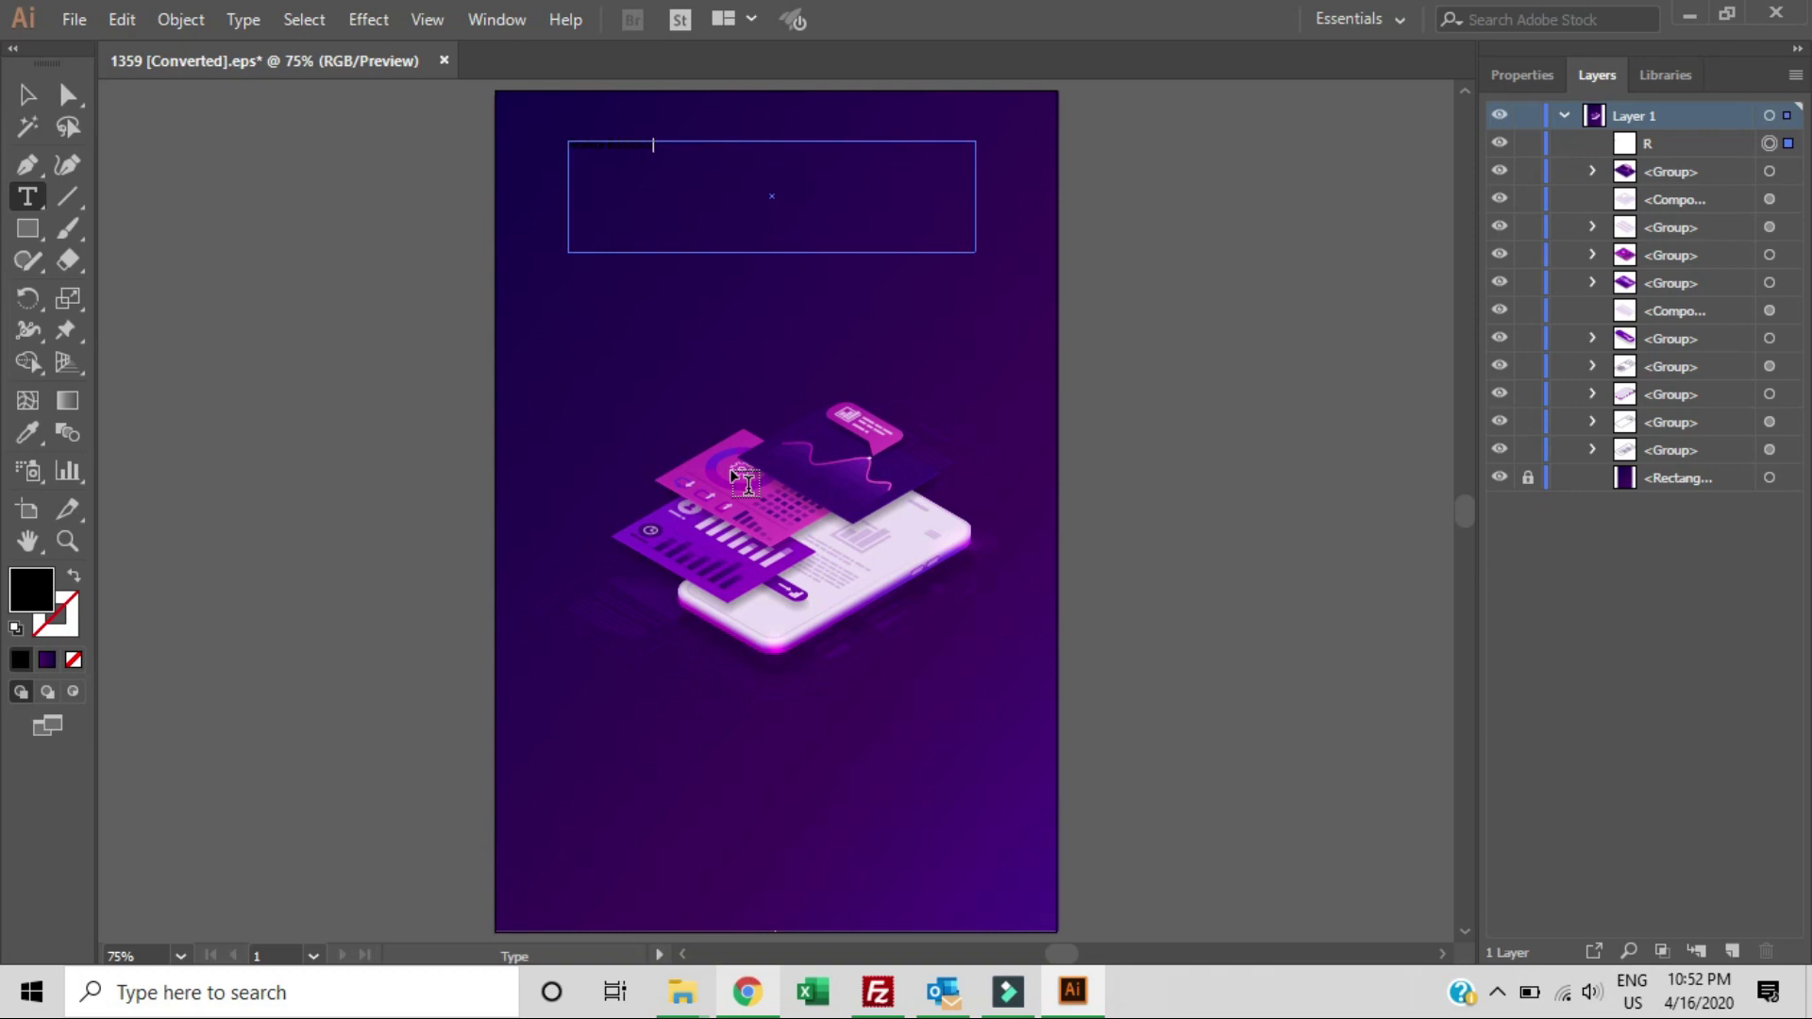
pyautogui.click(27, 94)
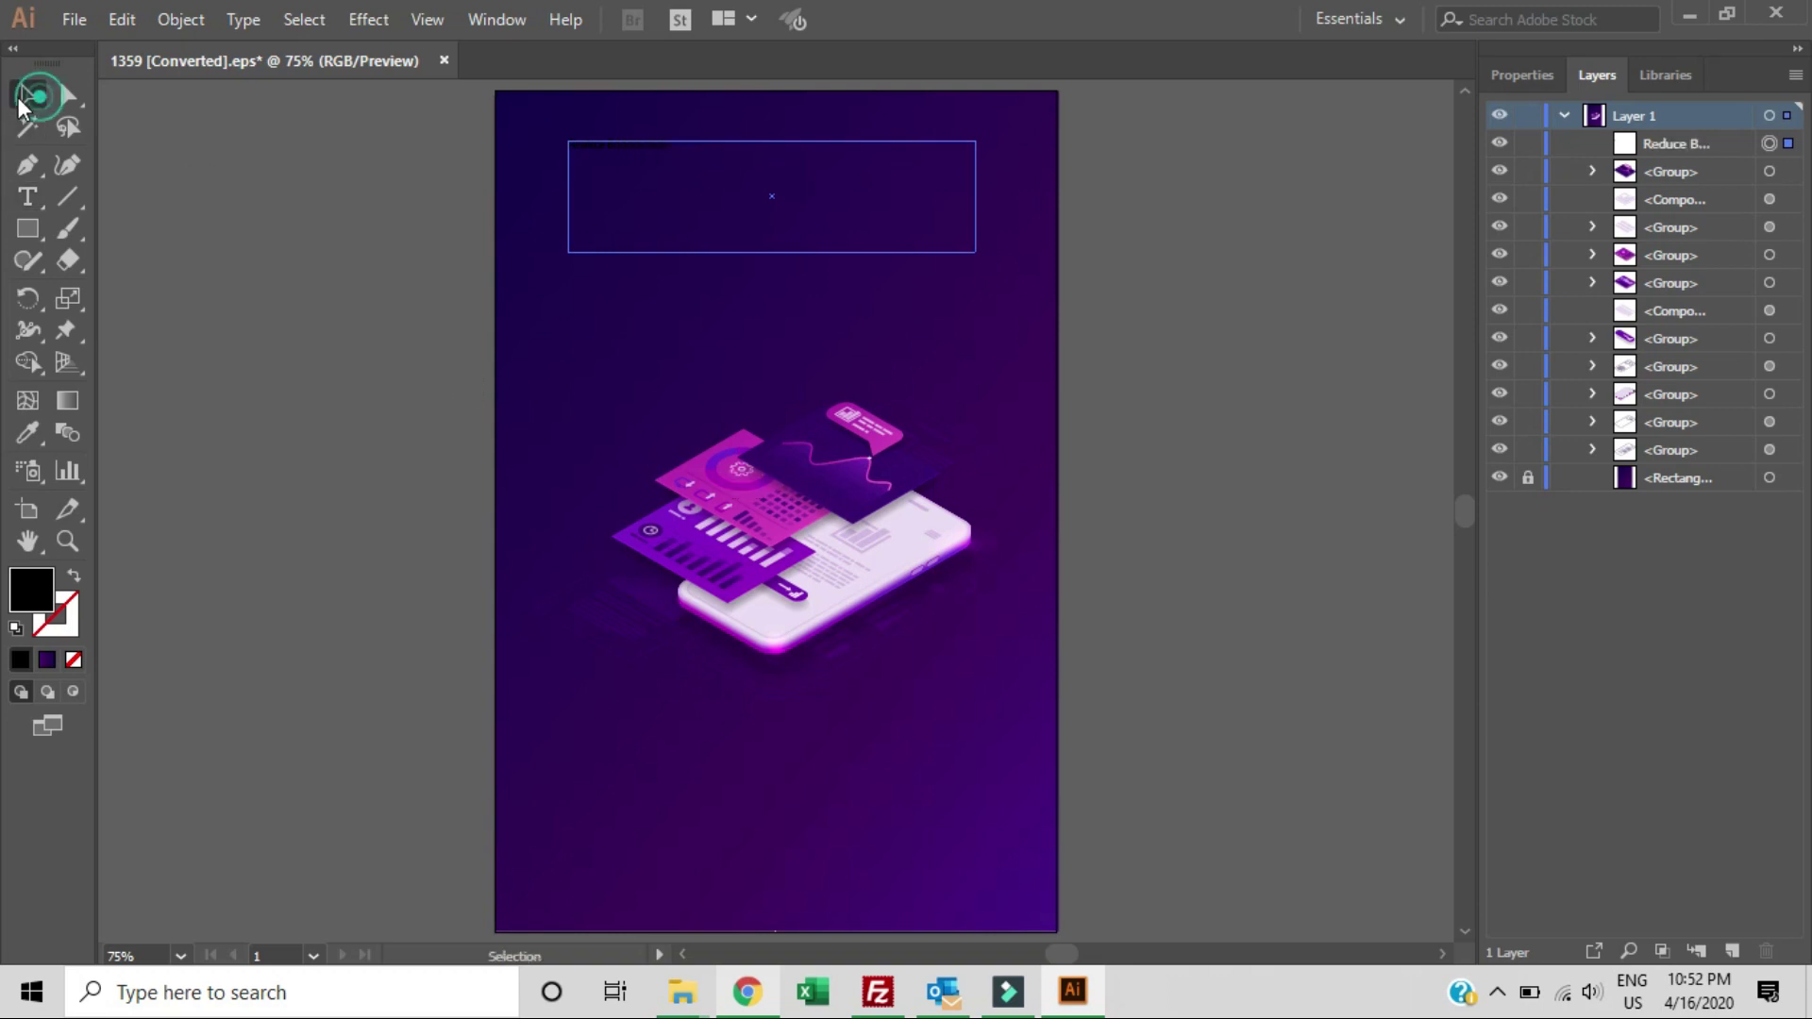
# Set the headline's font size to 48 pt and its fill to white
pyautogui.click(1512, 78)
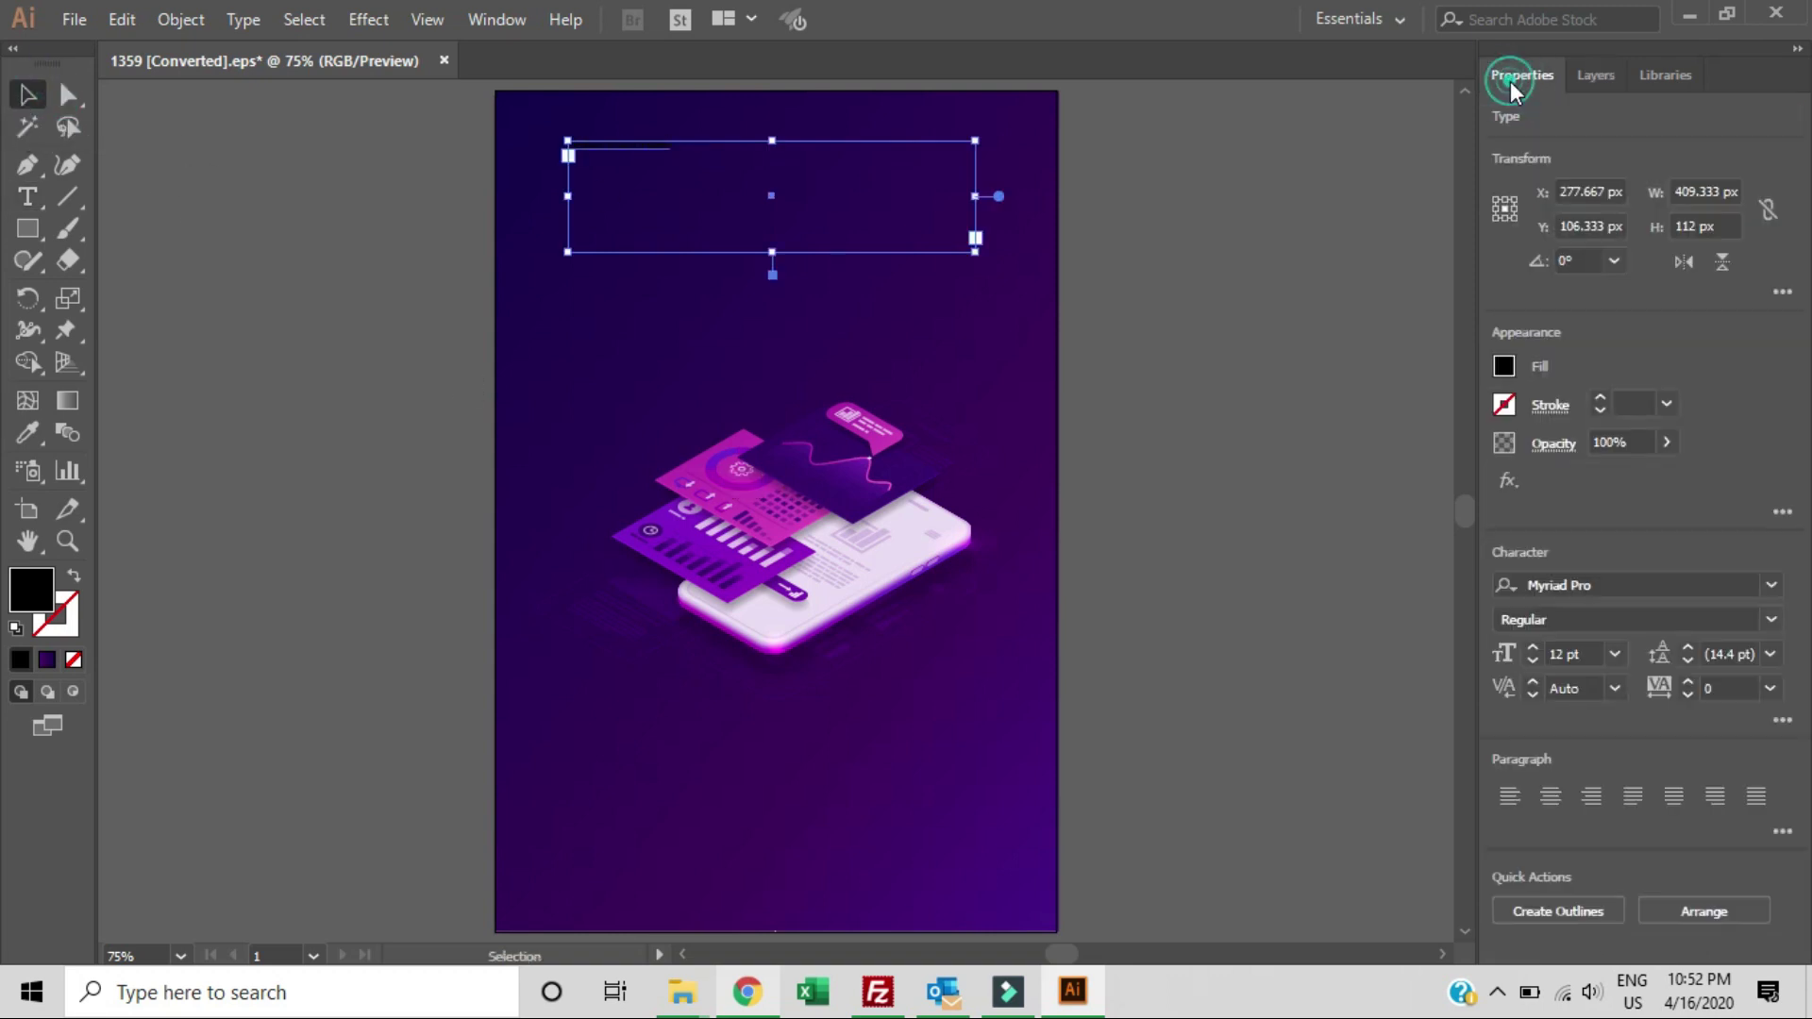
pyautogui.click(1614, 654)
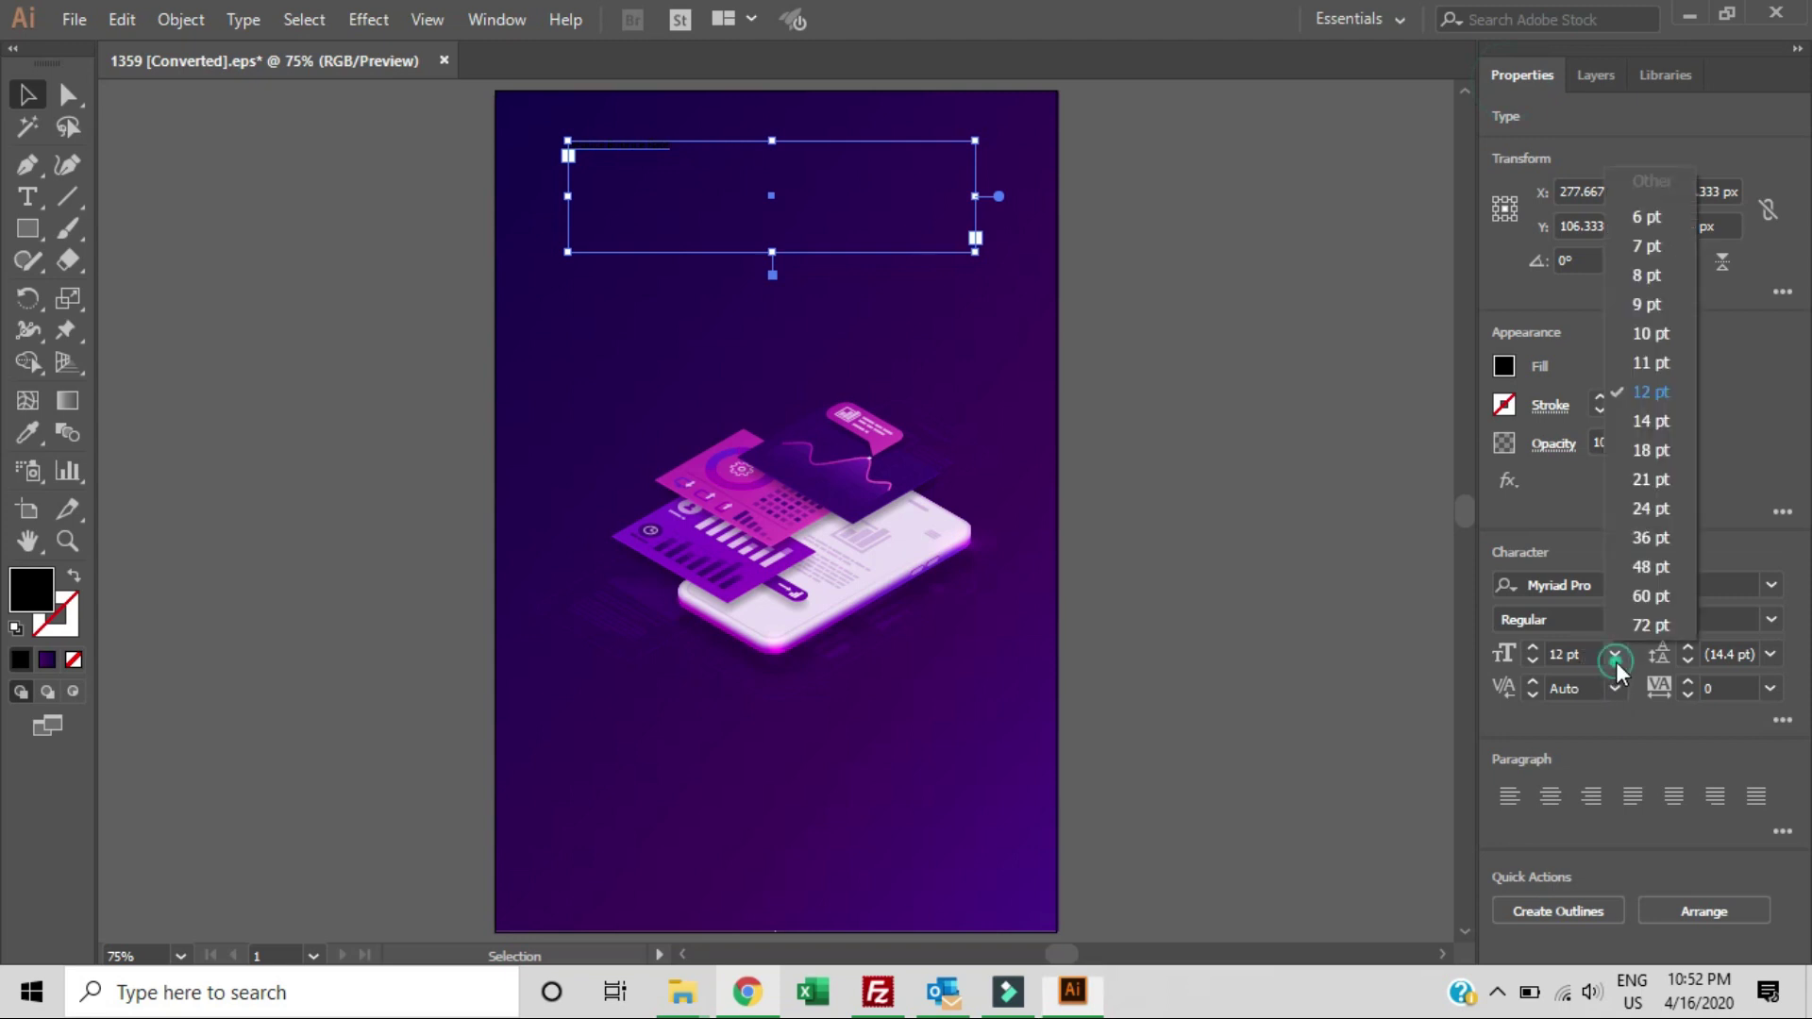
pyautogui.click(1623, 559)
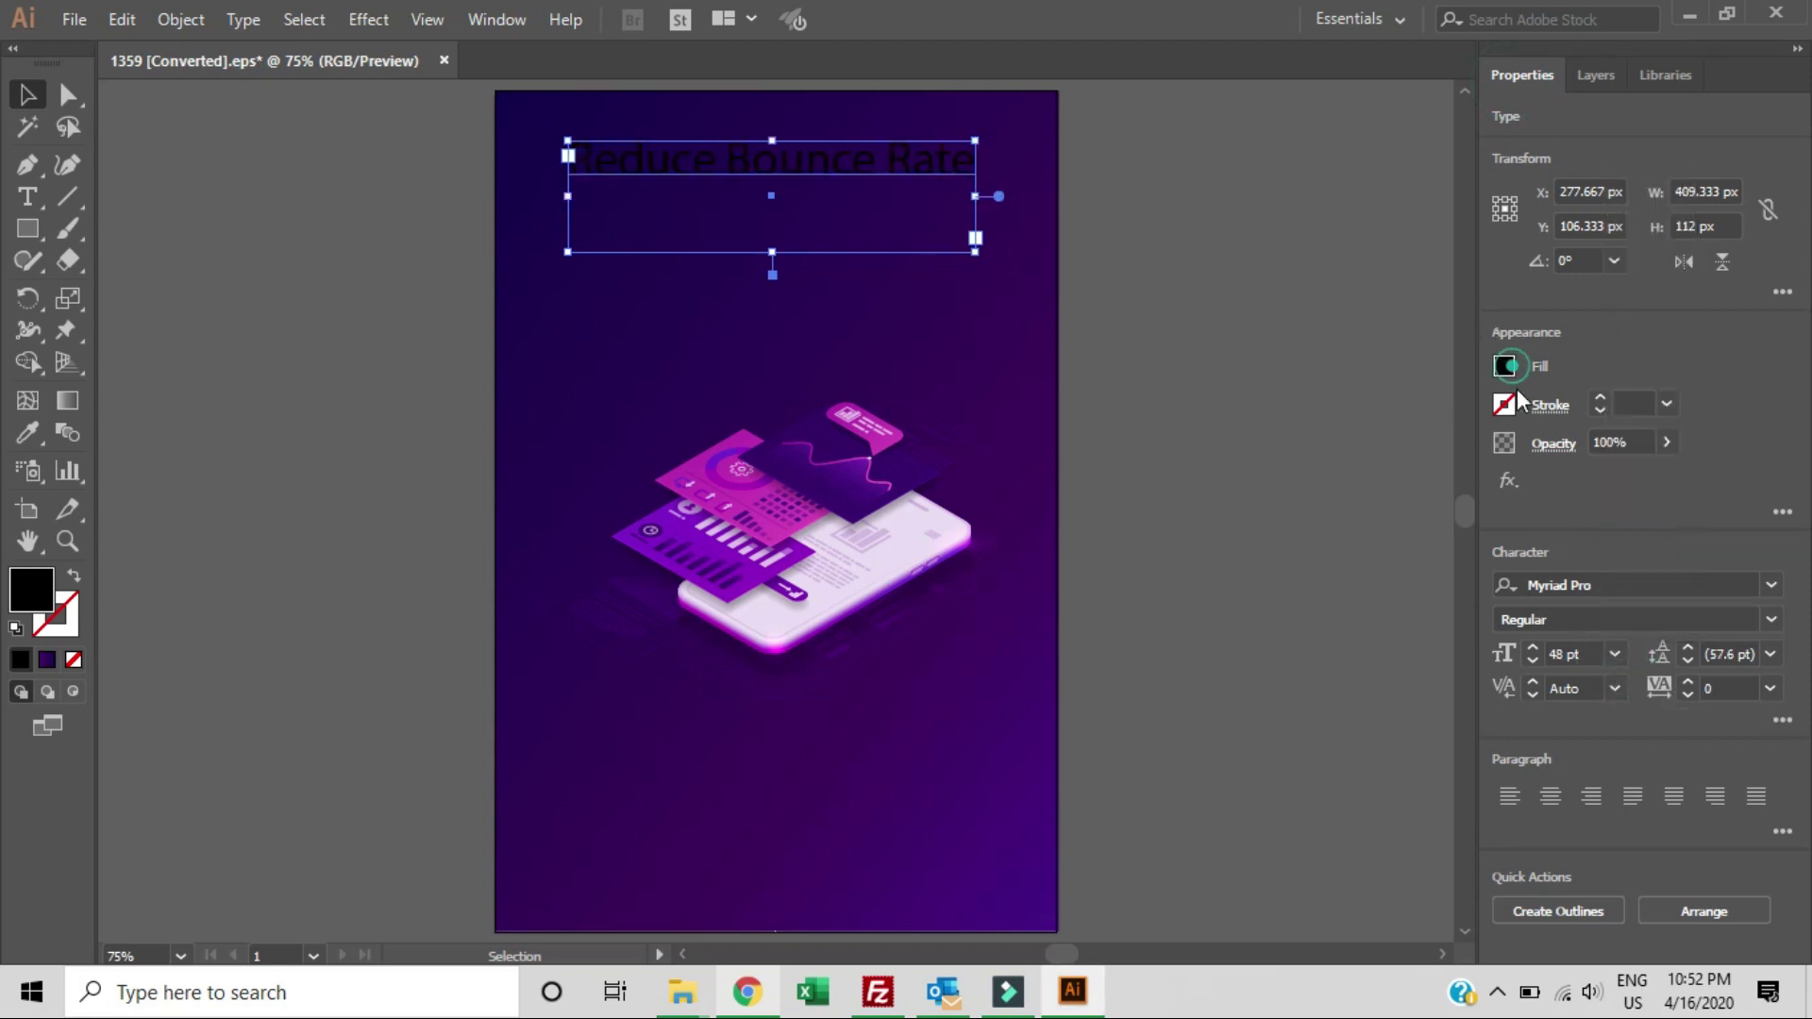
pyautogui.click(1504, 368)
pyautogui.click(1254, 460)
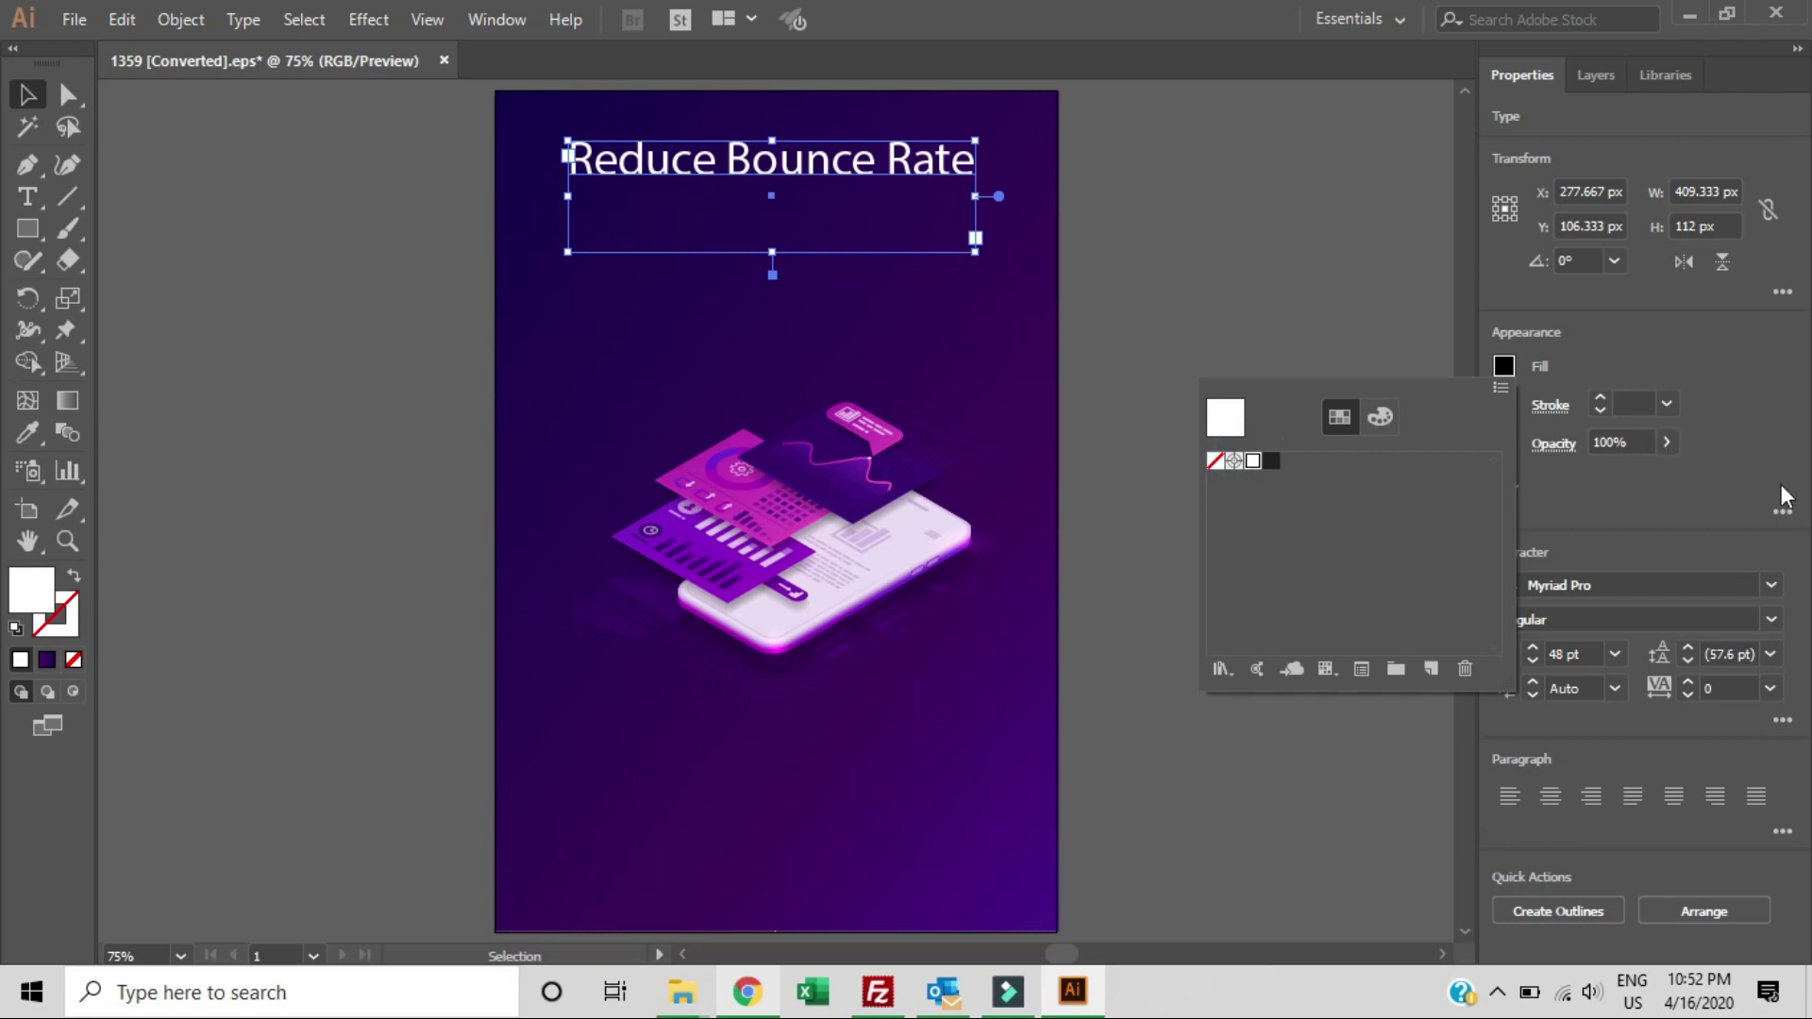
pyautogui.click(1739, 503)
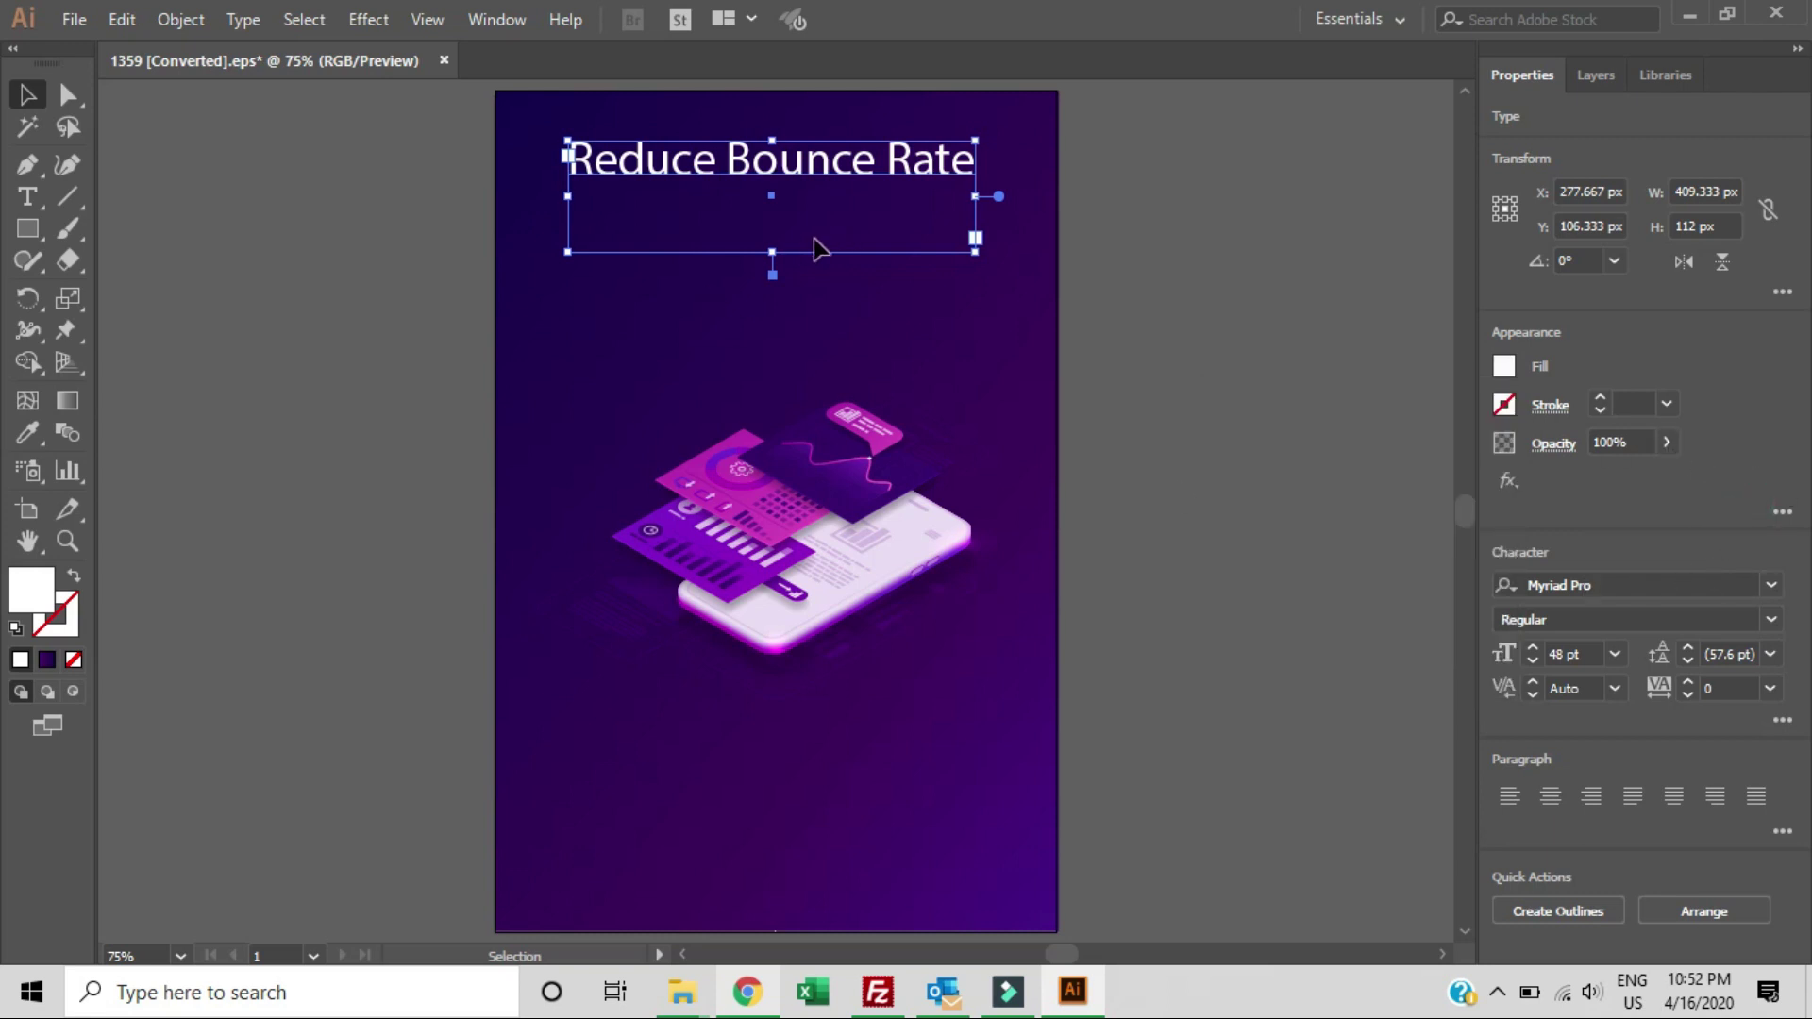
# Move the "Reduce Bounce Rate" headline down toward the illustration and deselect it
pyautogui.moveTo(776, 149); pyautogui.dragTo(804, 241)
pyautogui.click(1141, 267)
pyautogui.click(1240, 321)
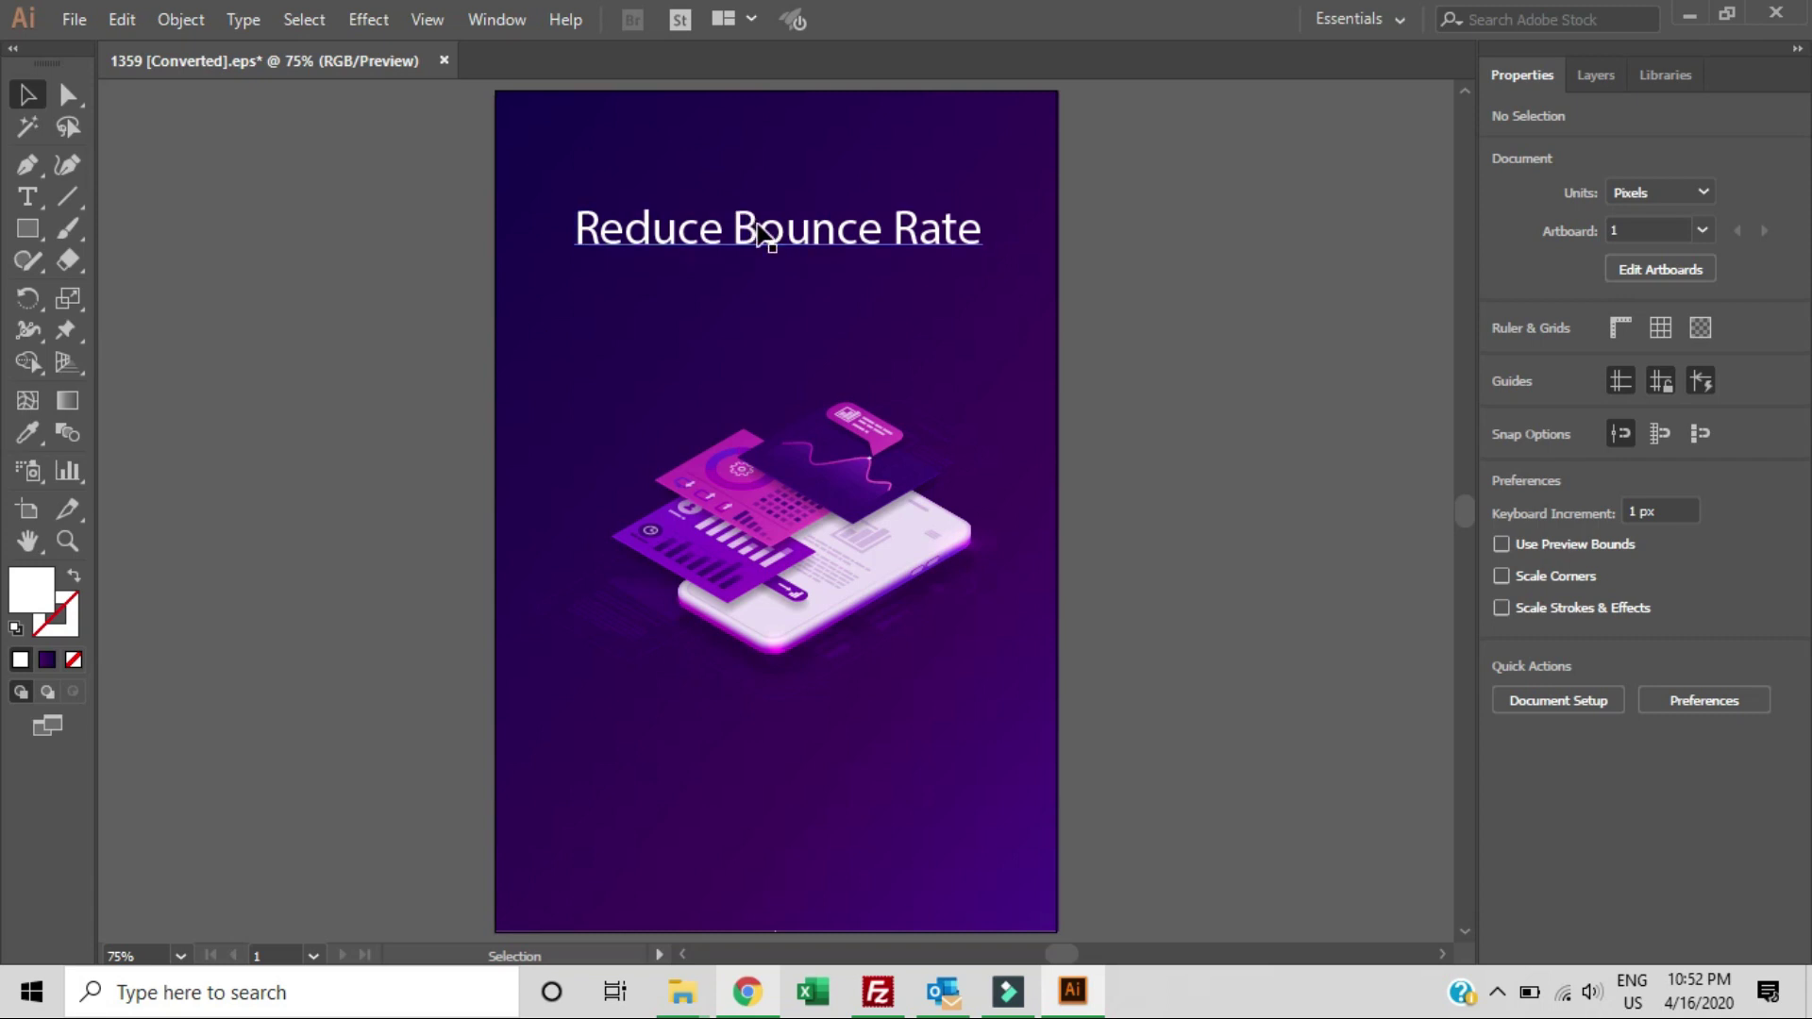
# Draw a text area about 356 × 33 px above the "Reduce Bounce Rate" headline and enter "6 effective Ways" at 24 pt
pyautogui.click(27, 196)
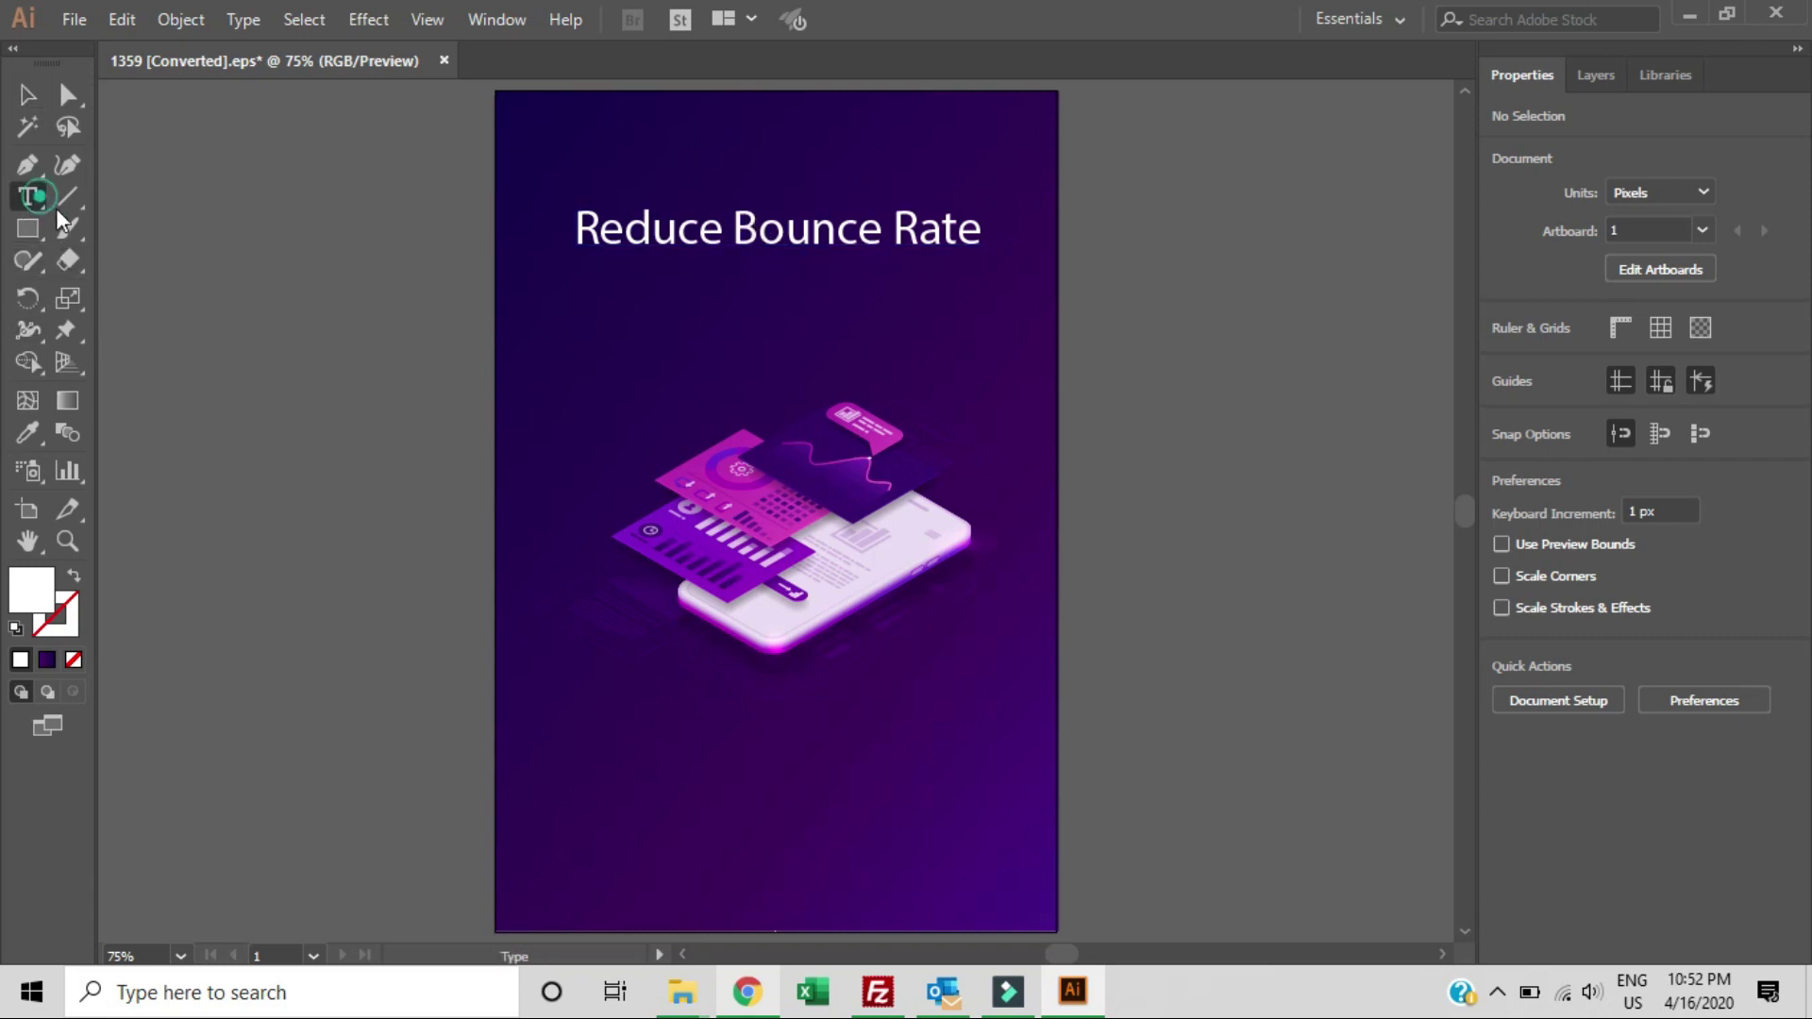
pyautogui.moveTo(617, 145); pyautogui.dragTo(972, 177)
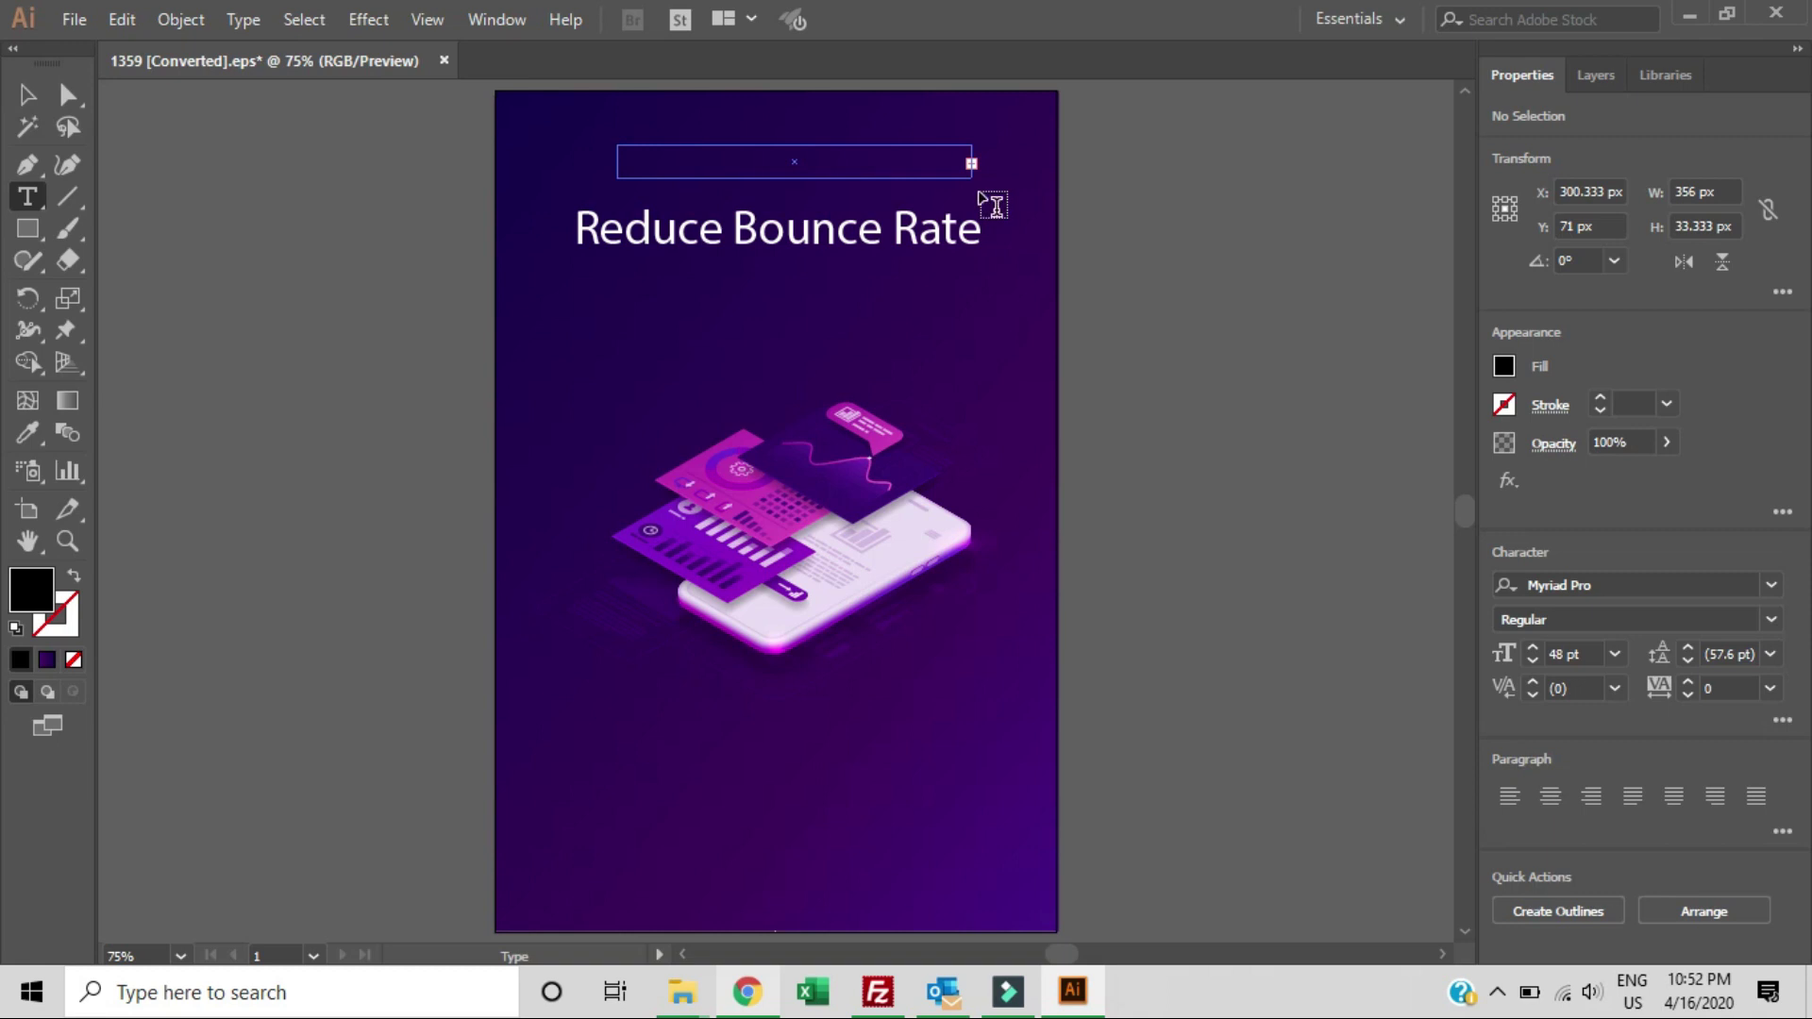
pyautogui.click(28, 94)
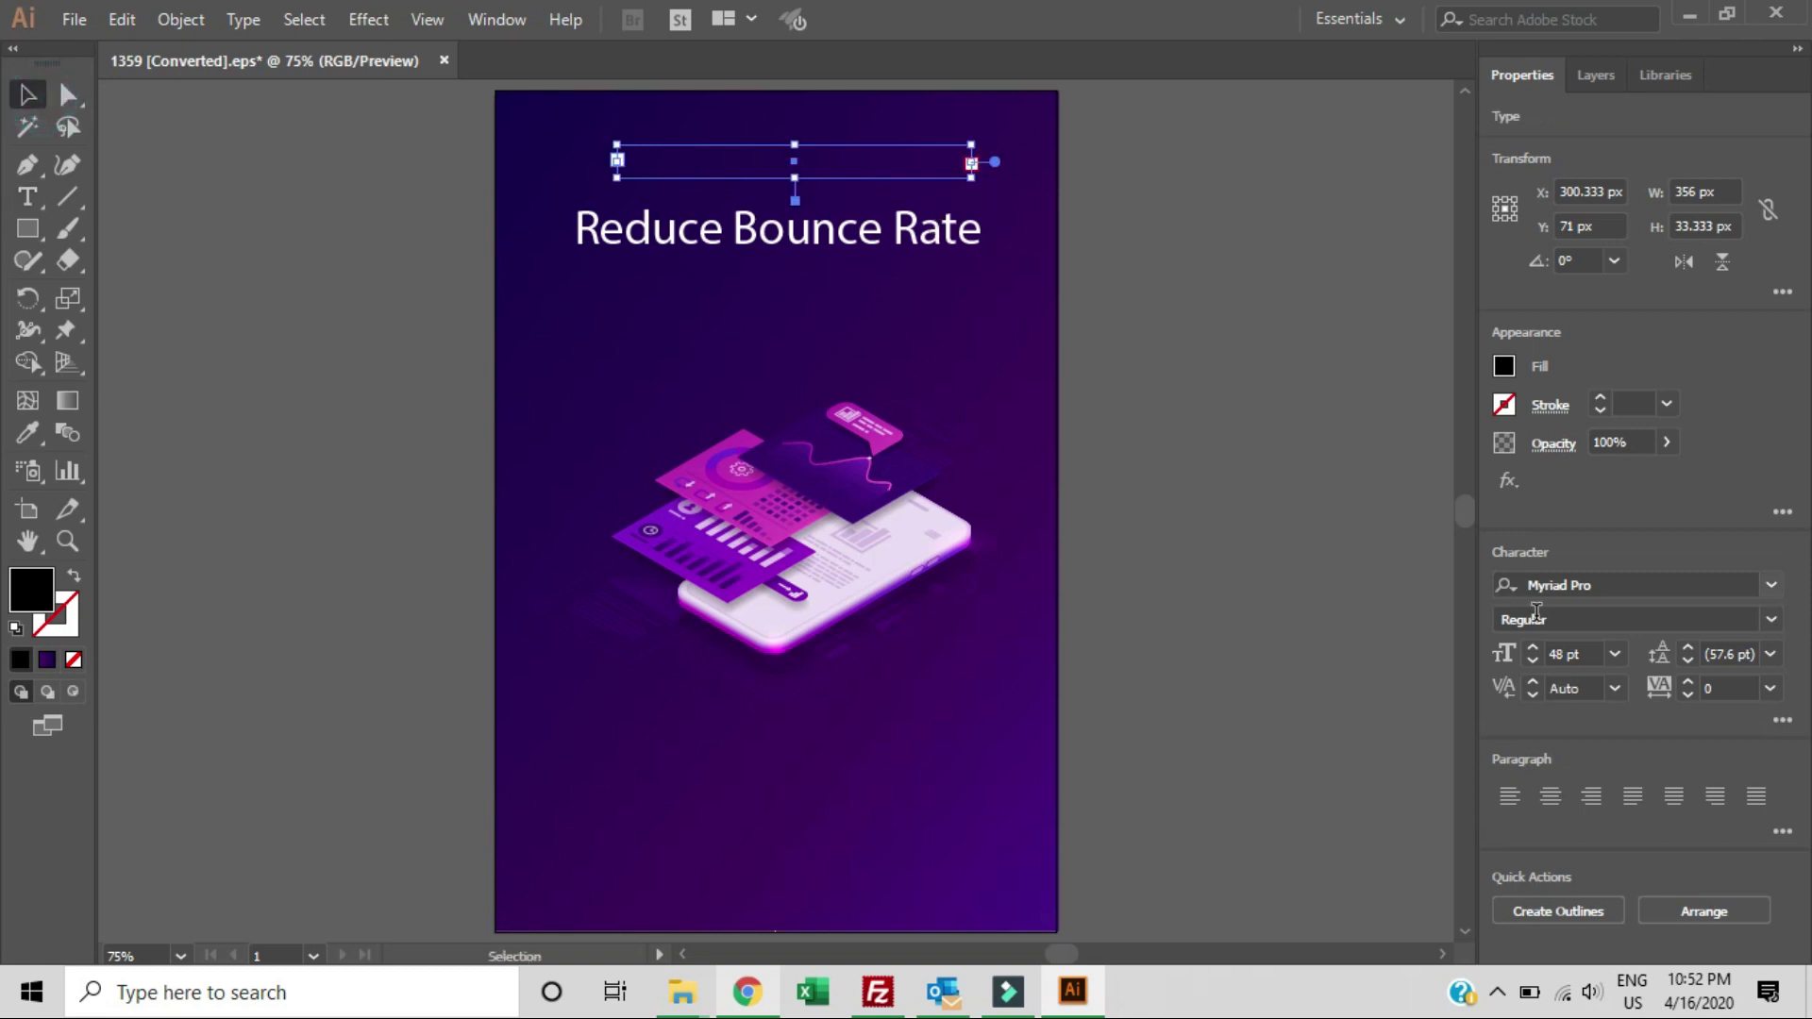
pyautogui.click(1614, 654)
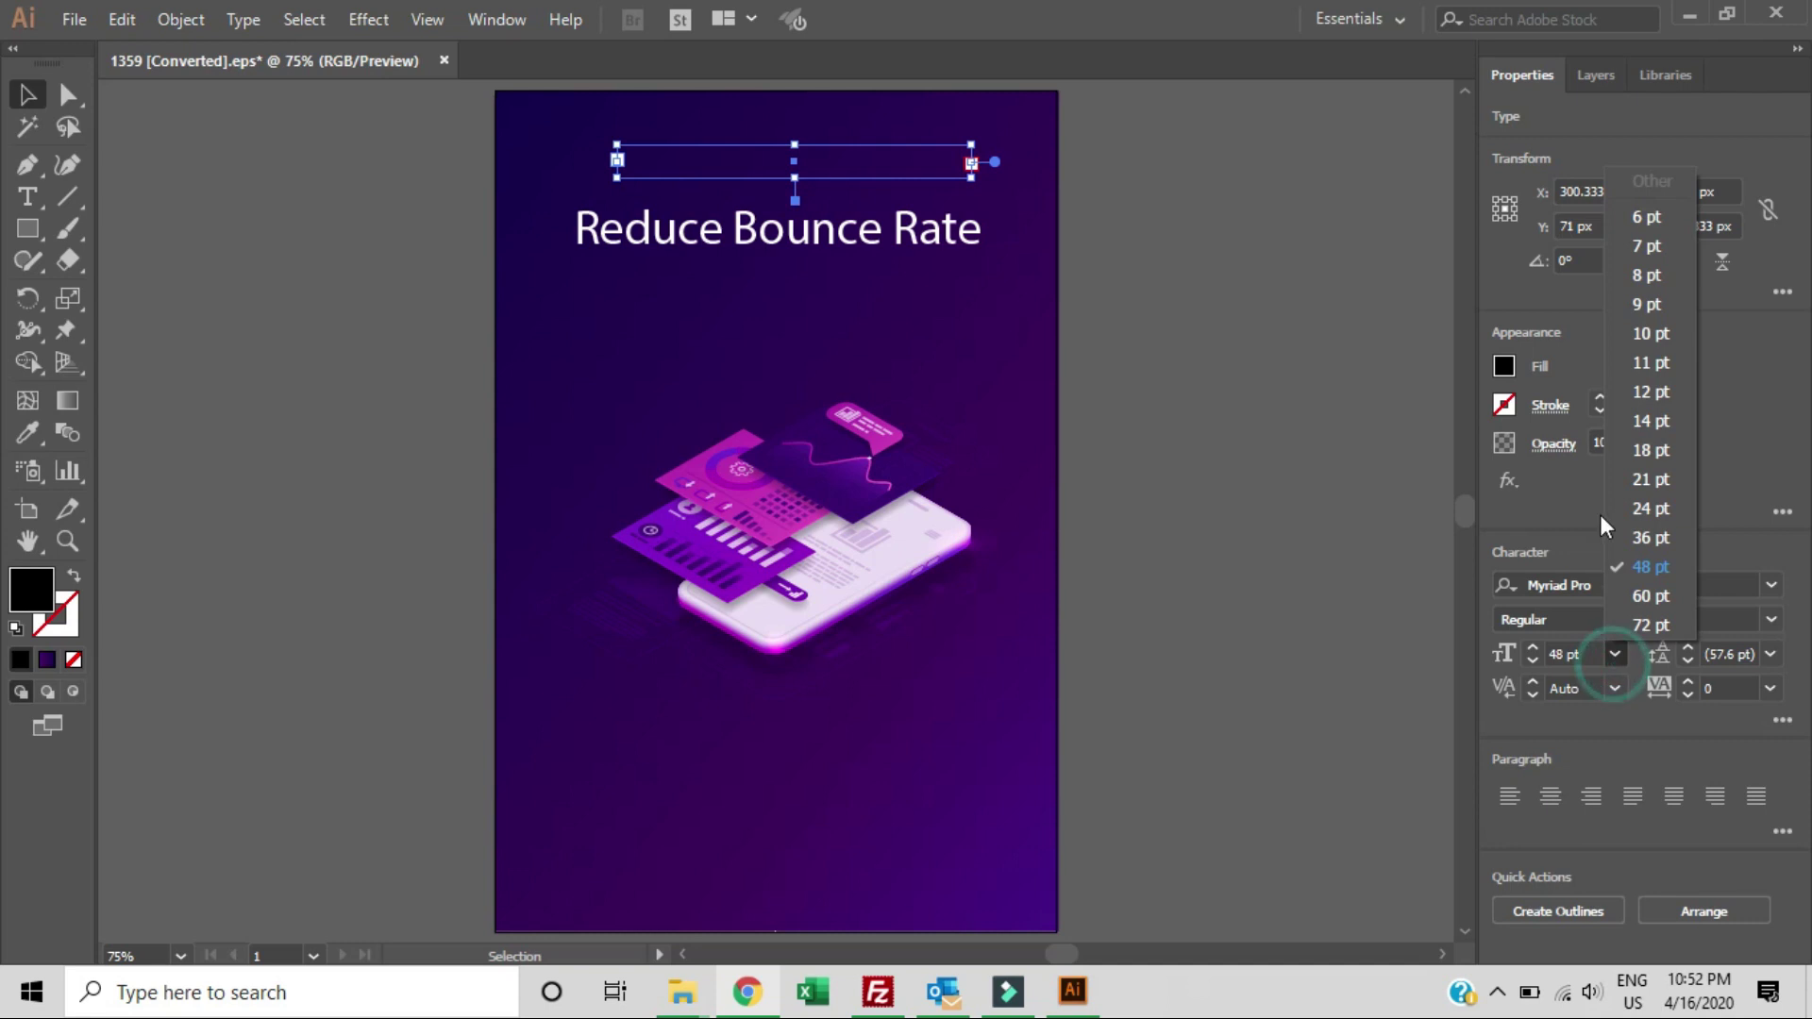
pyautogui.click(1641, 506)
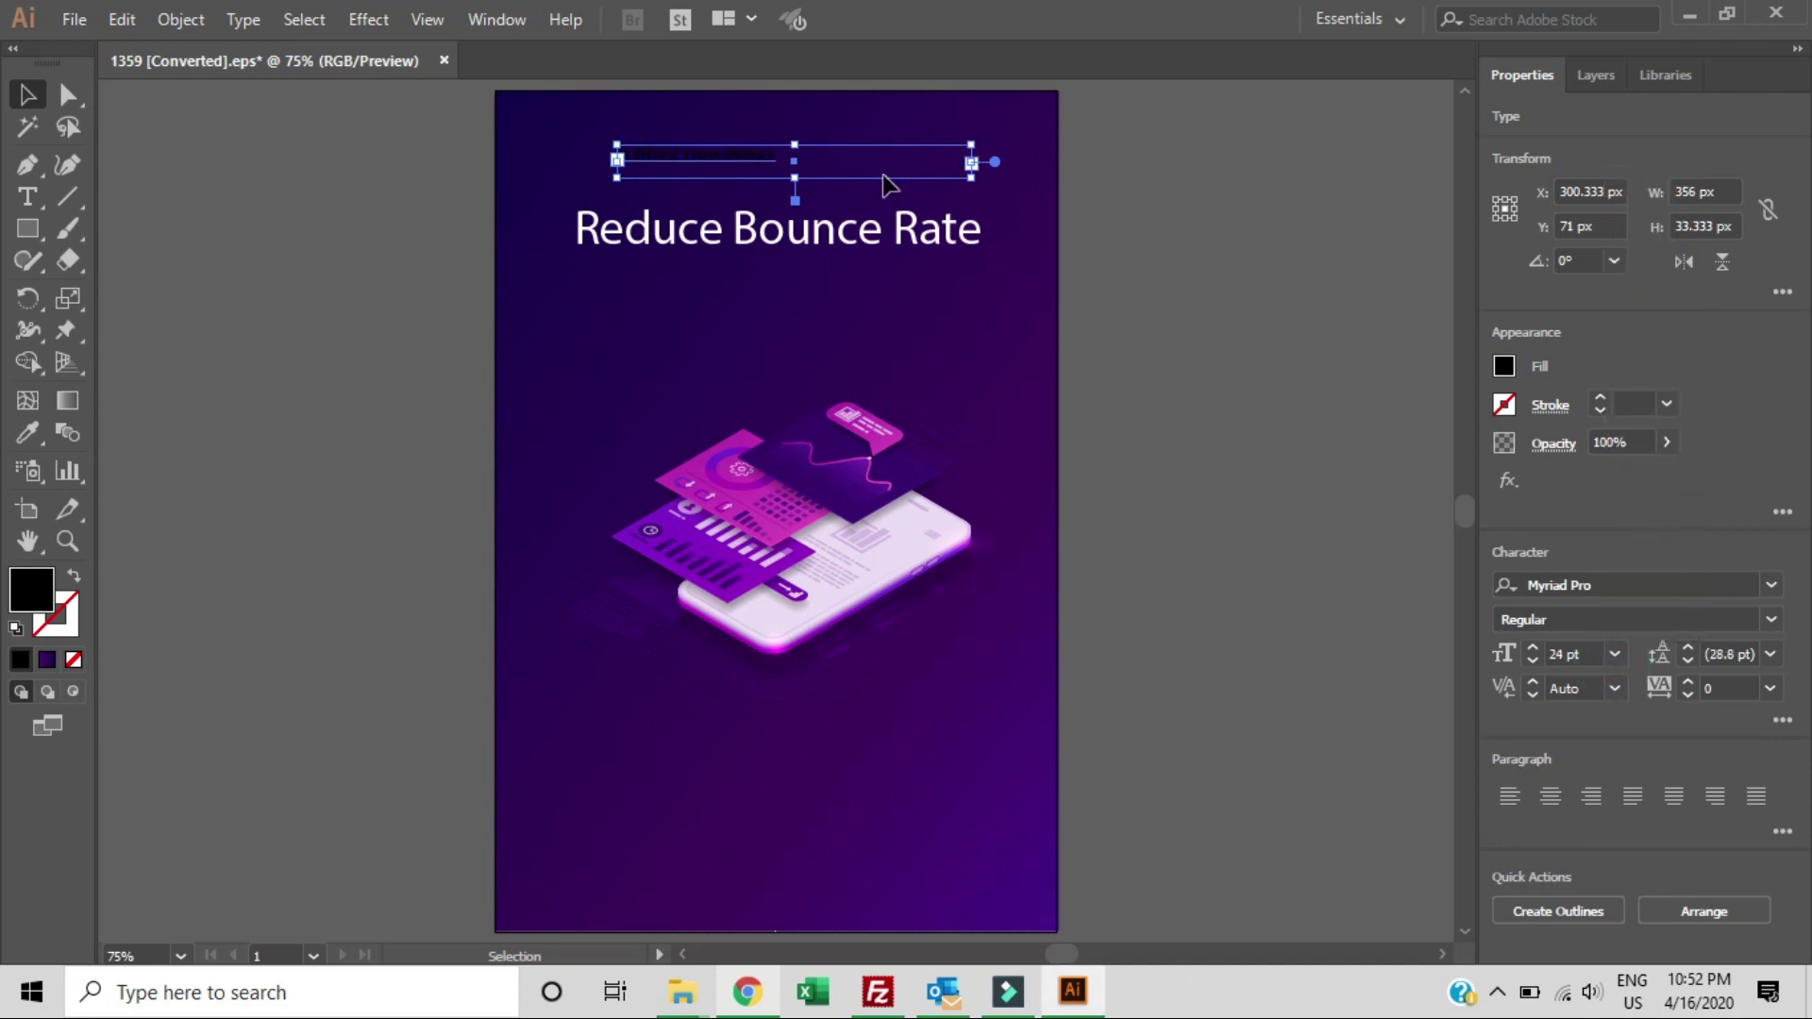
# Fill the "6 effective Ways" text with white and centre-align it within its text area
pyautogui.click(1504, 366)
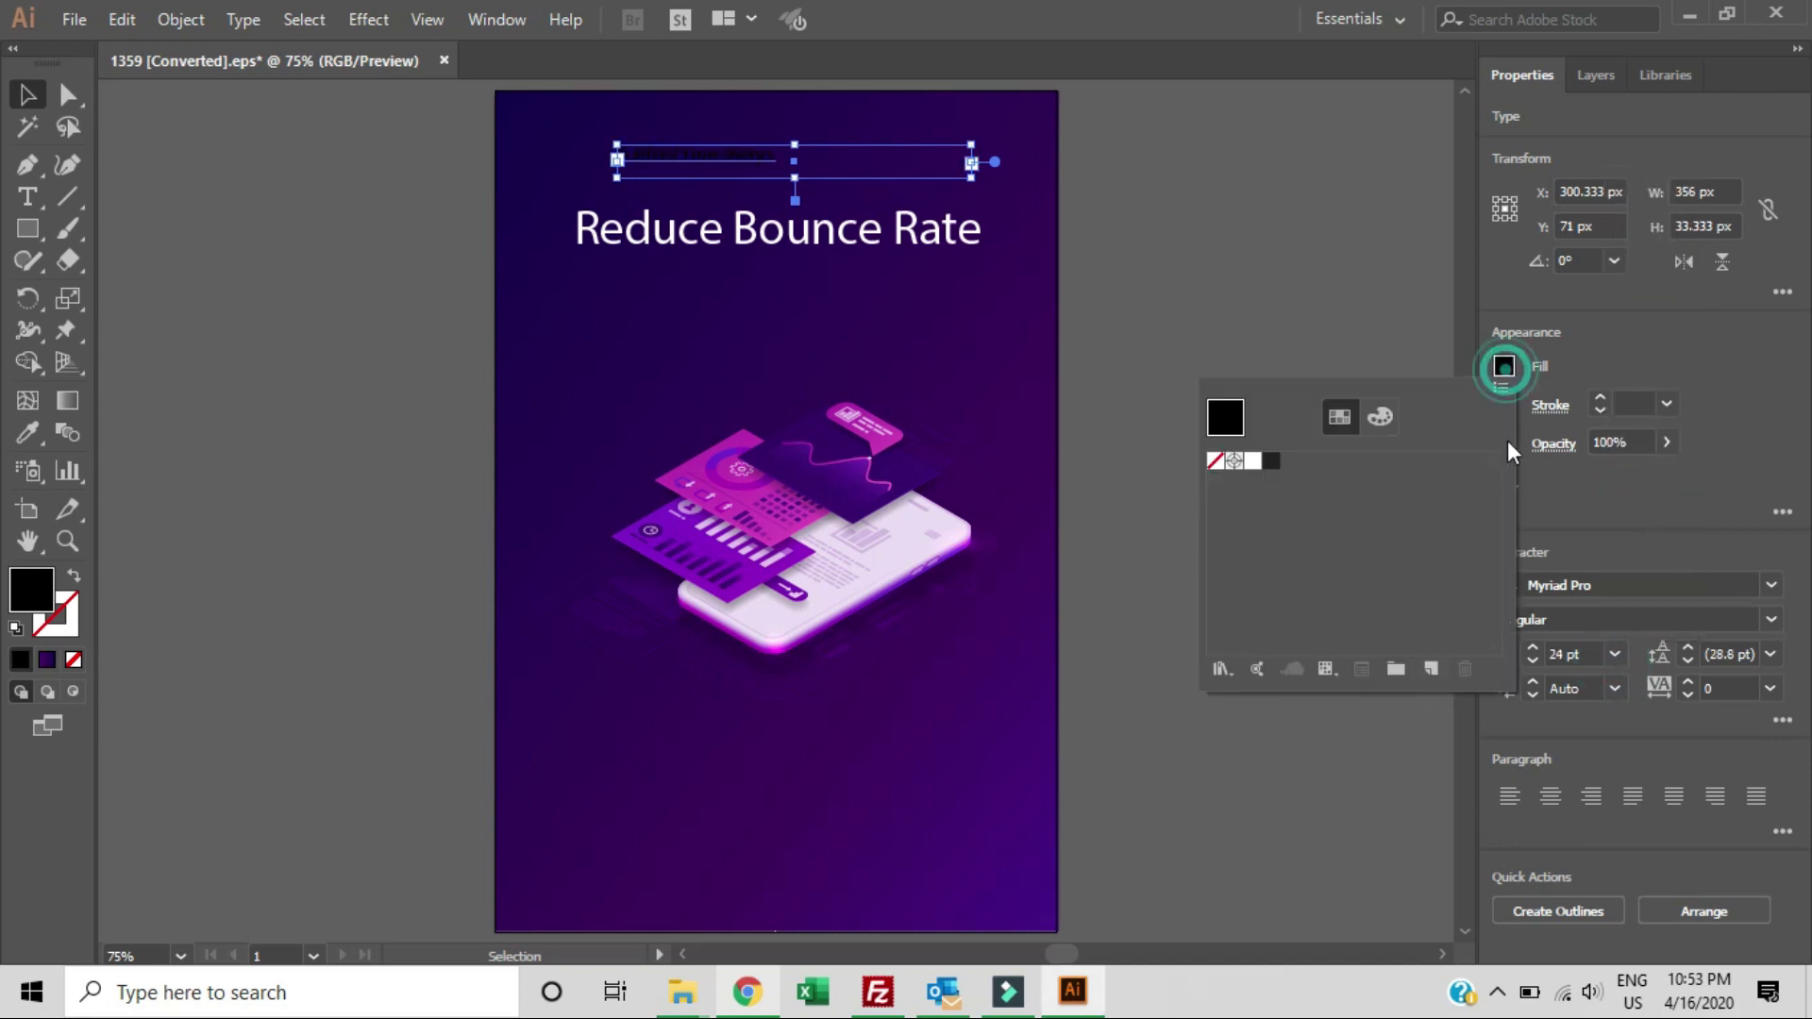
pyautogui.click(1253, 465)
pyautogui.click(1242, 268)
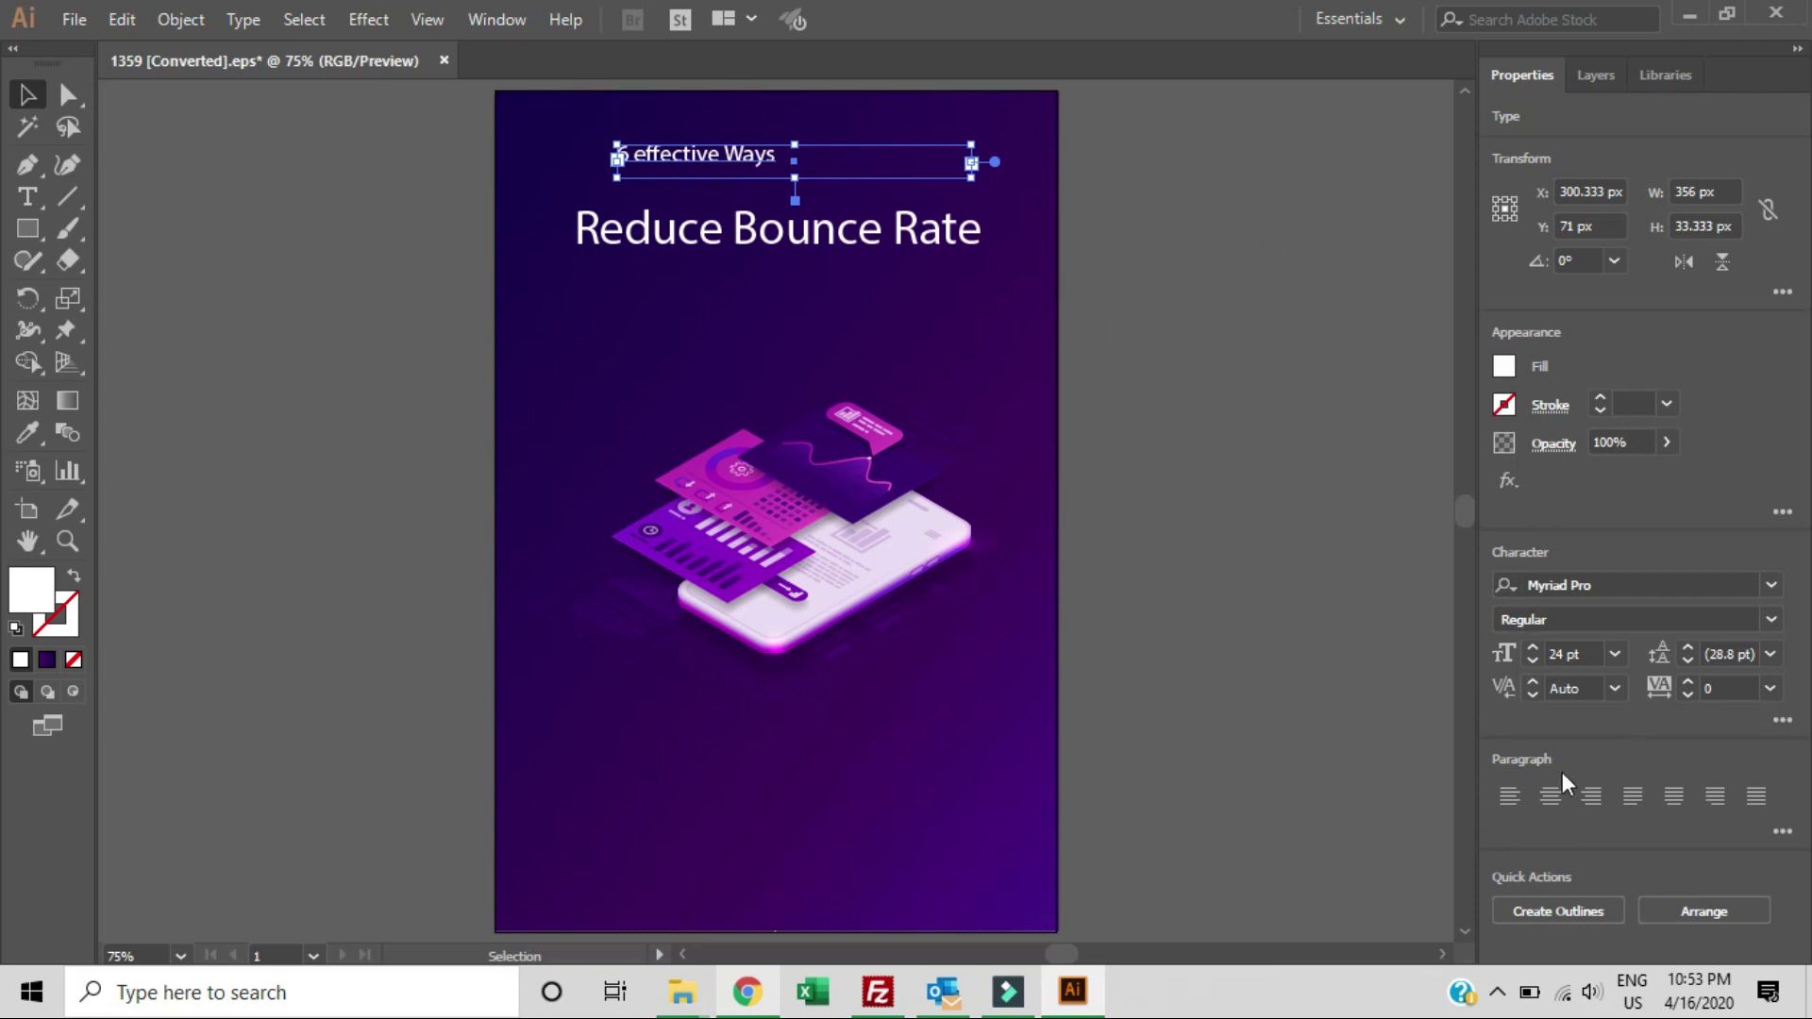
pyautogui.click(1553, 799)
pyautogui.click(1217, 278)
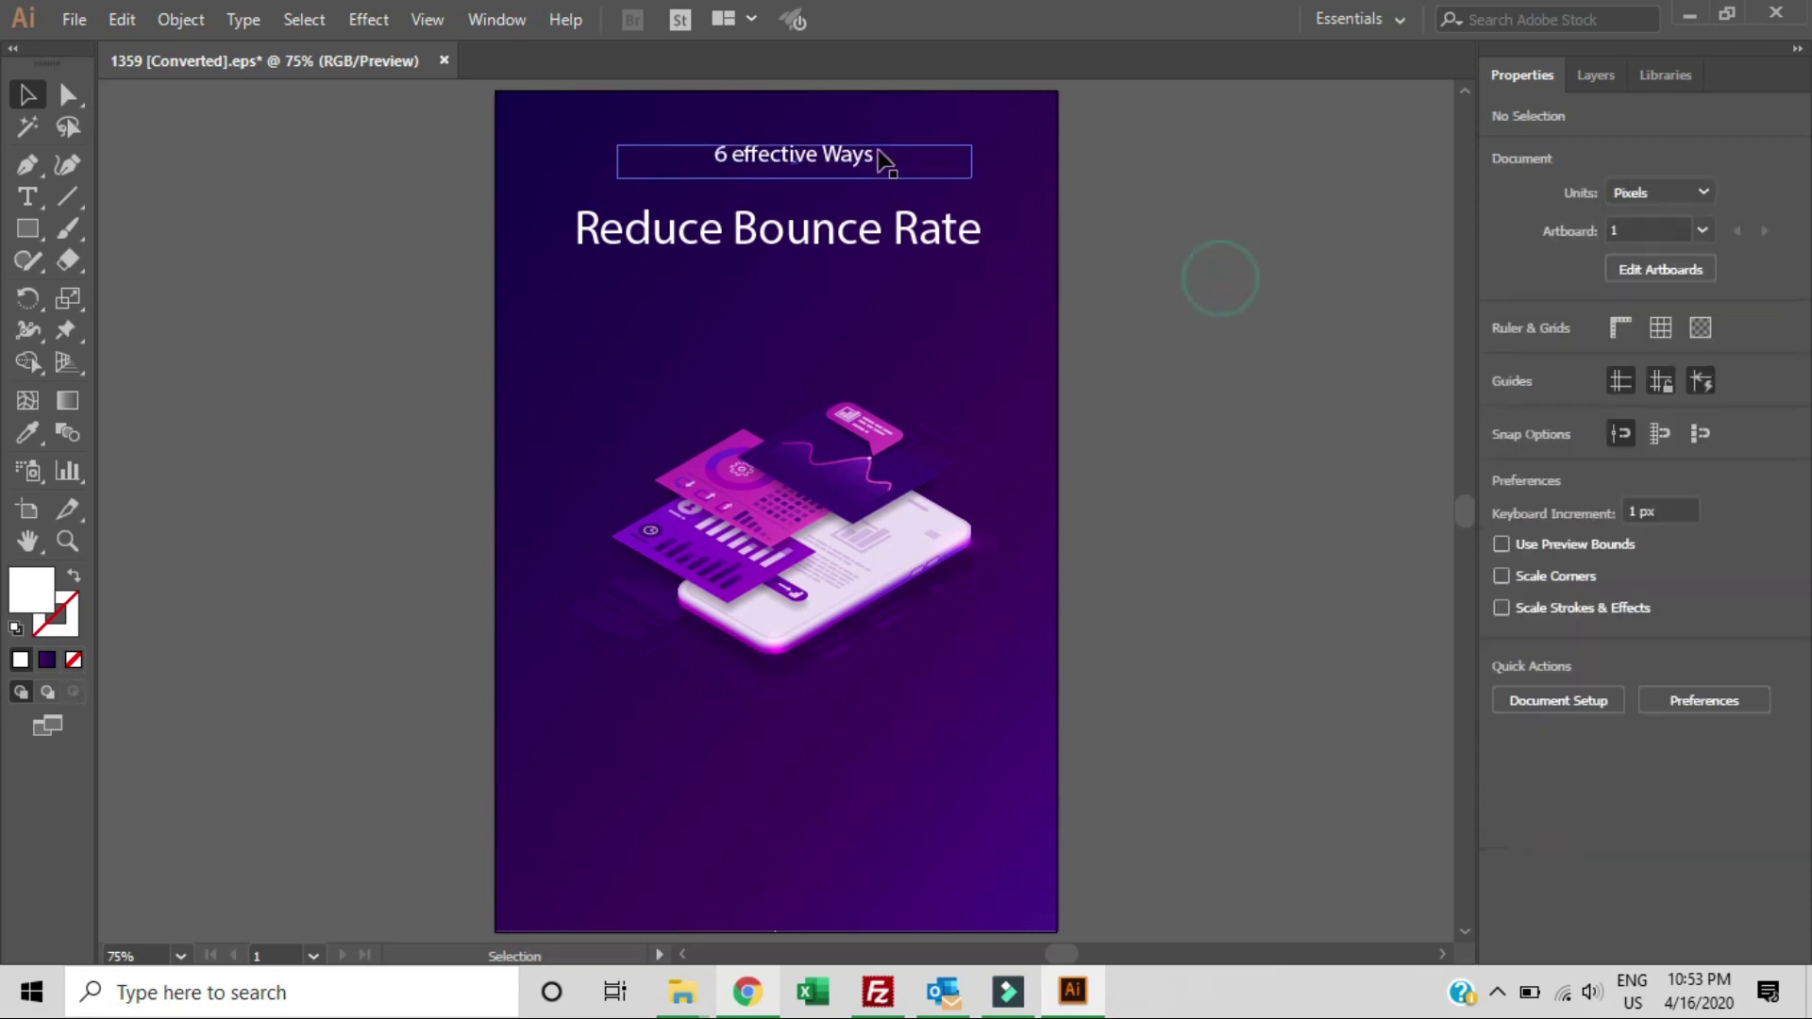
# Enlarge the "6 effective Ways" text to 36 pt in a taller area about 45 px high, centred above the headline
pyautogui.click(830, 155)
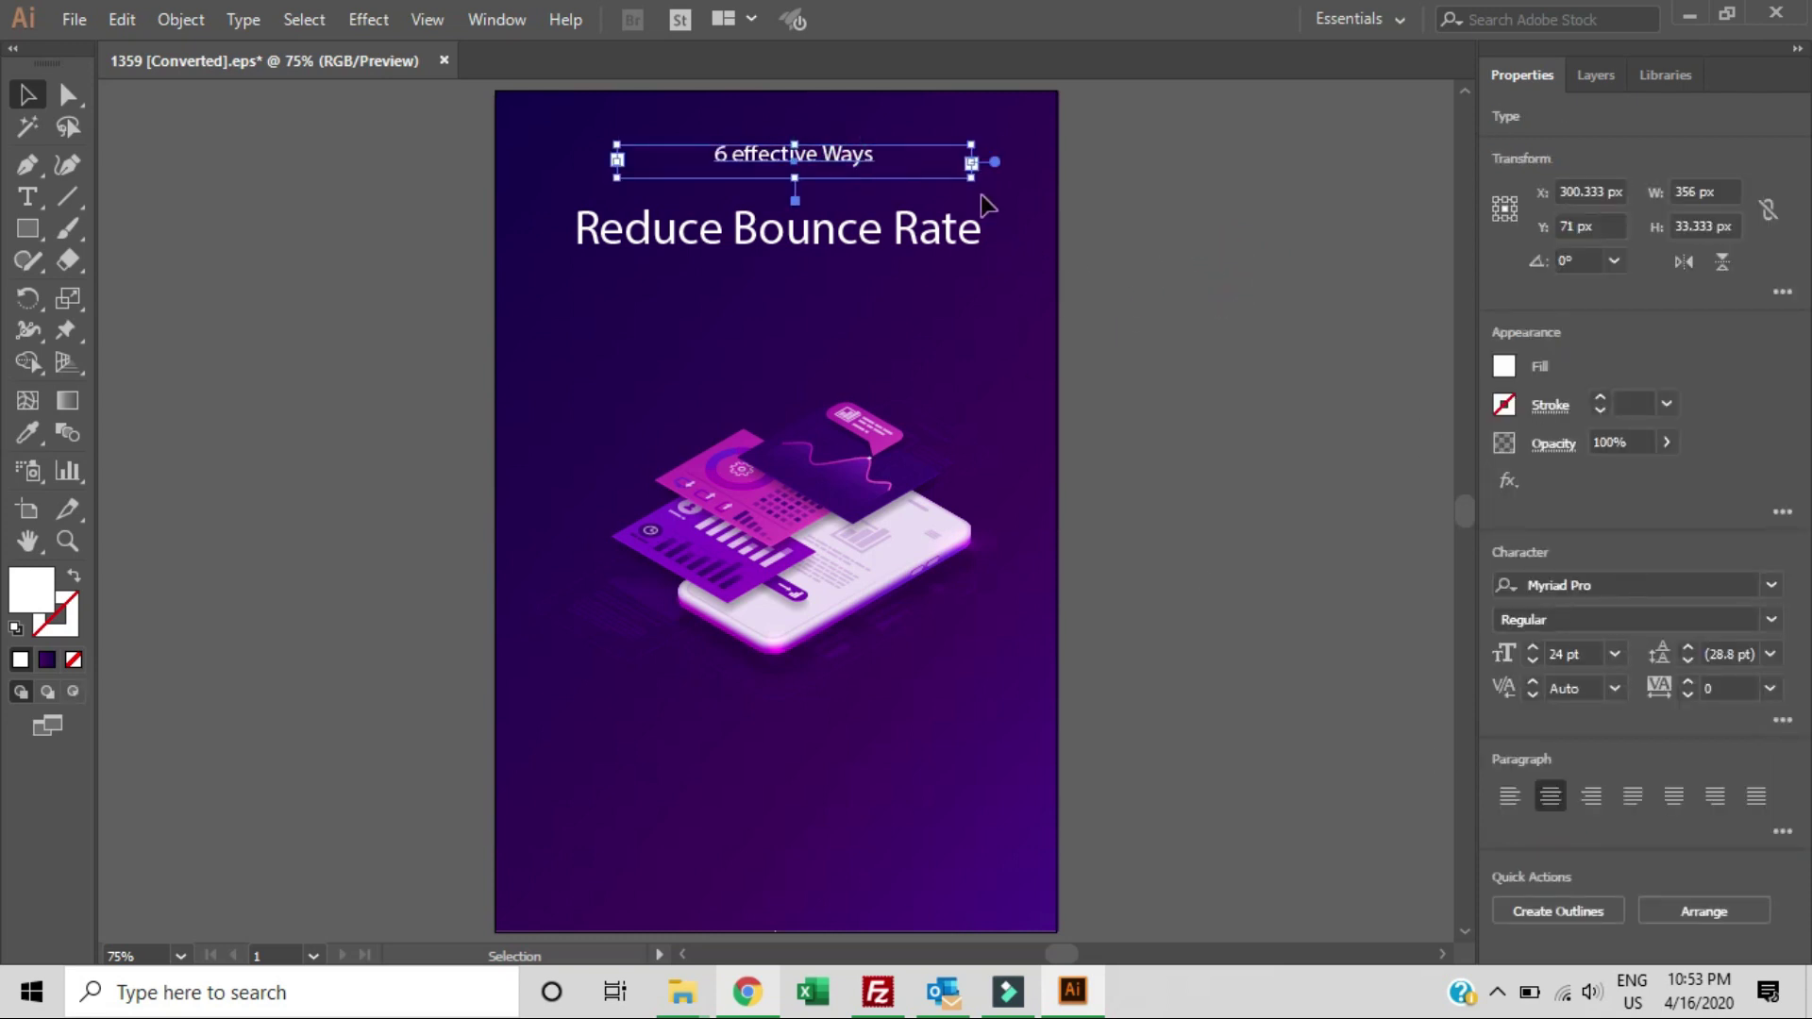
pyautogui.moveTo(800, 151); pyautogui.dragTo(799, 139)
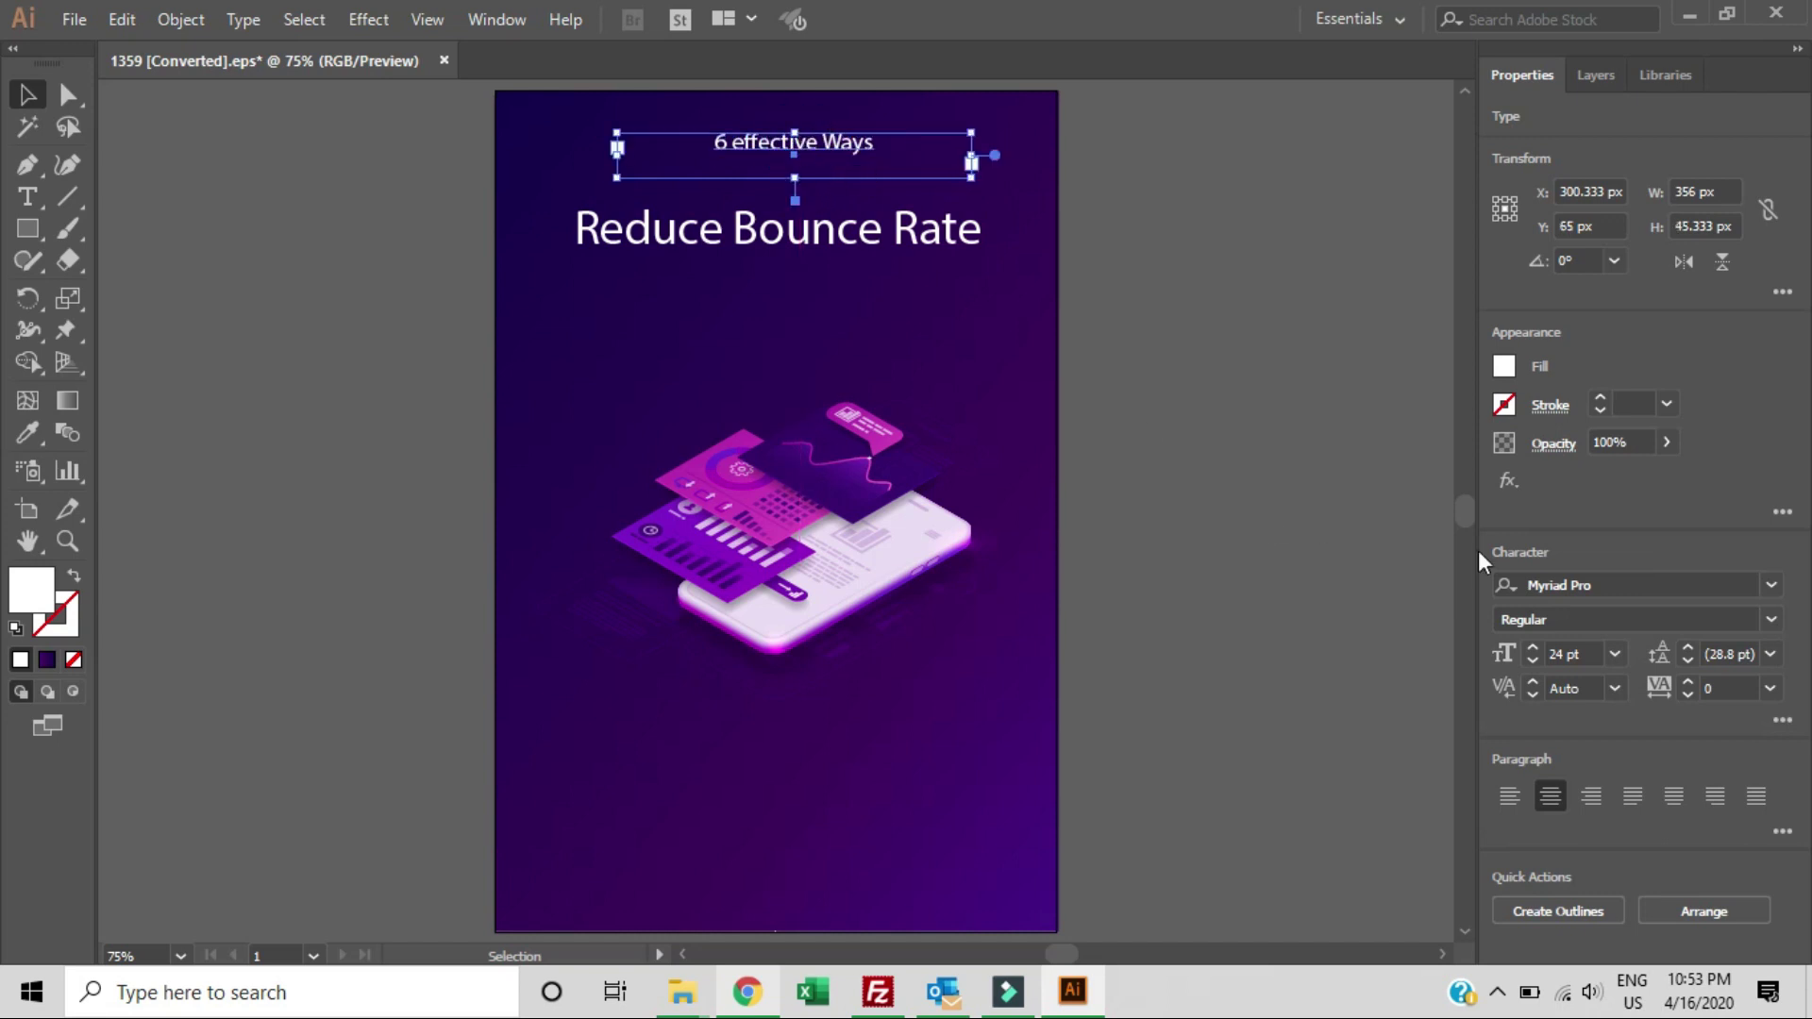
pyautogui.click(1617, 658)
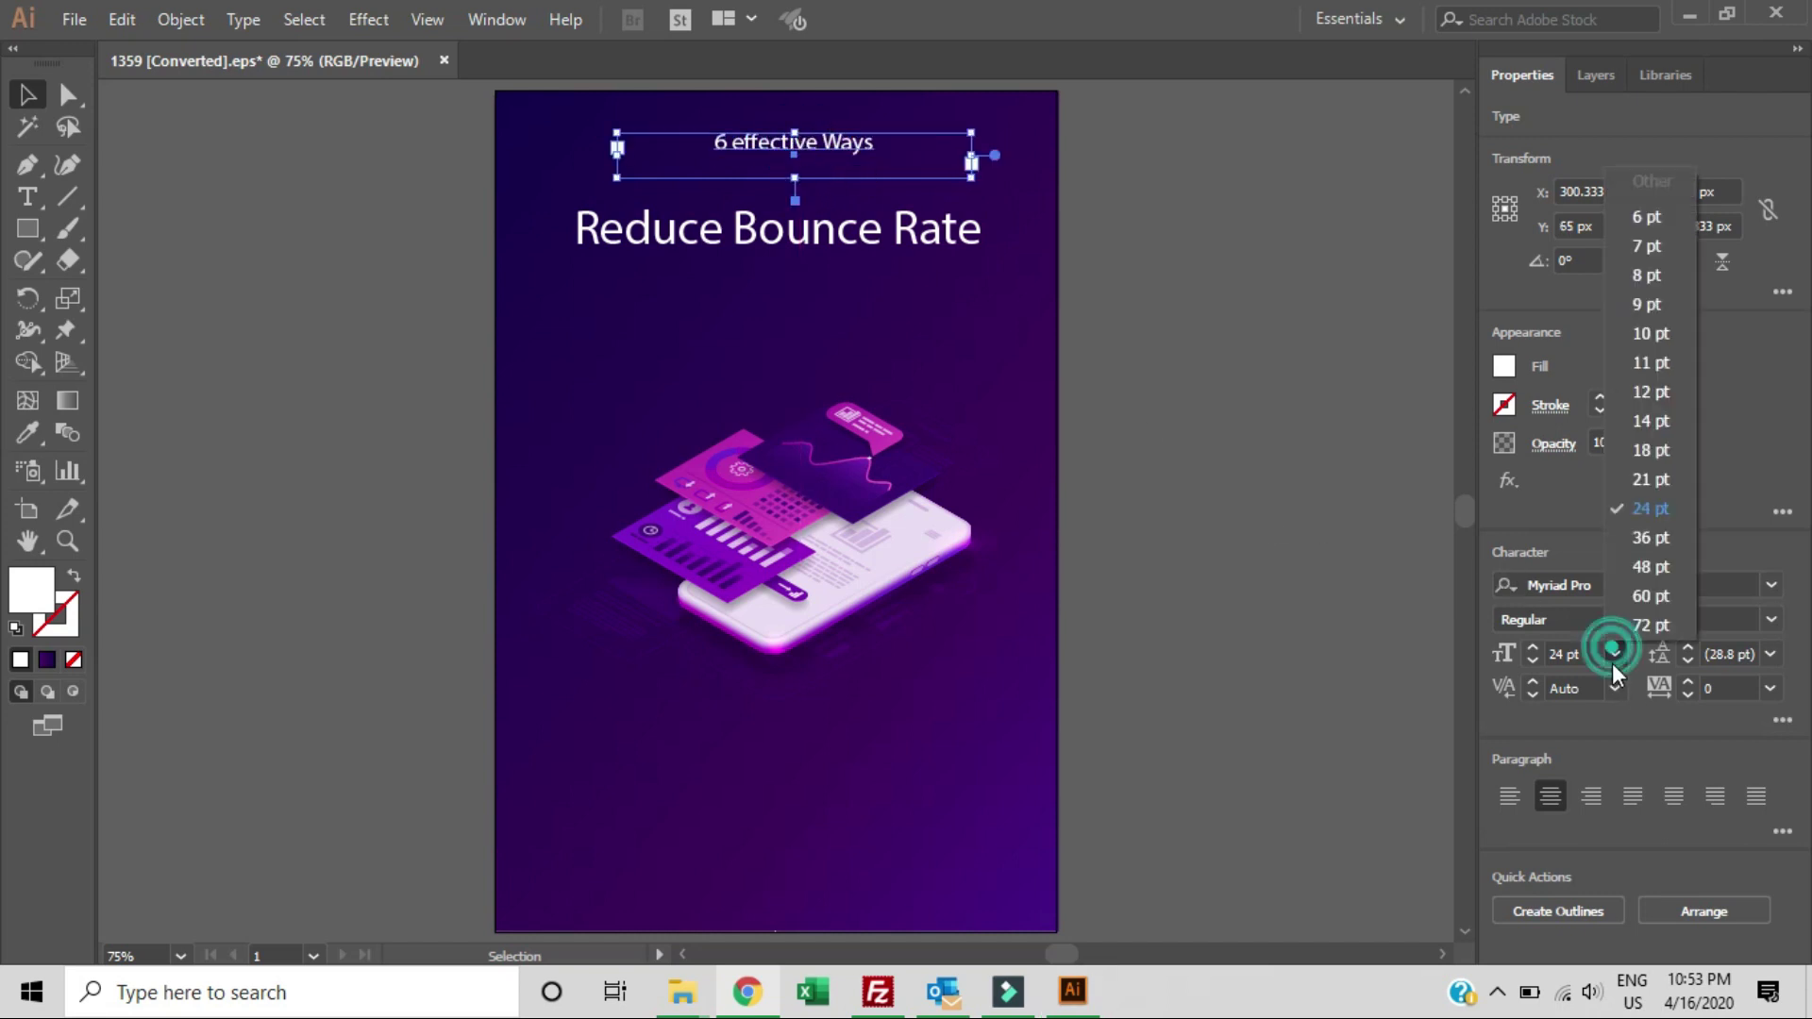
pyautogui.click(1642, 540)
pyautogui.moveTo(828, 149); pyautogui.dragTo(809, 149)
pyautogui.click(1170, 260)
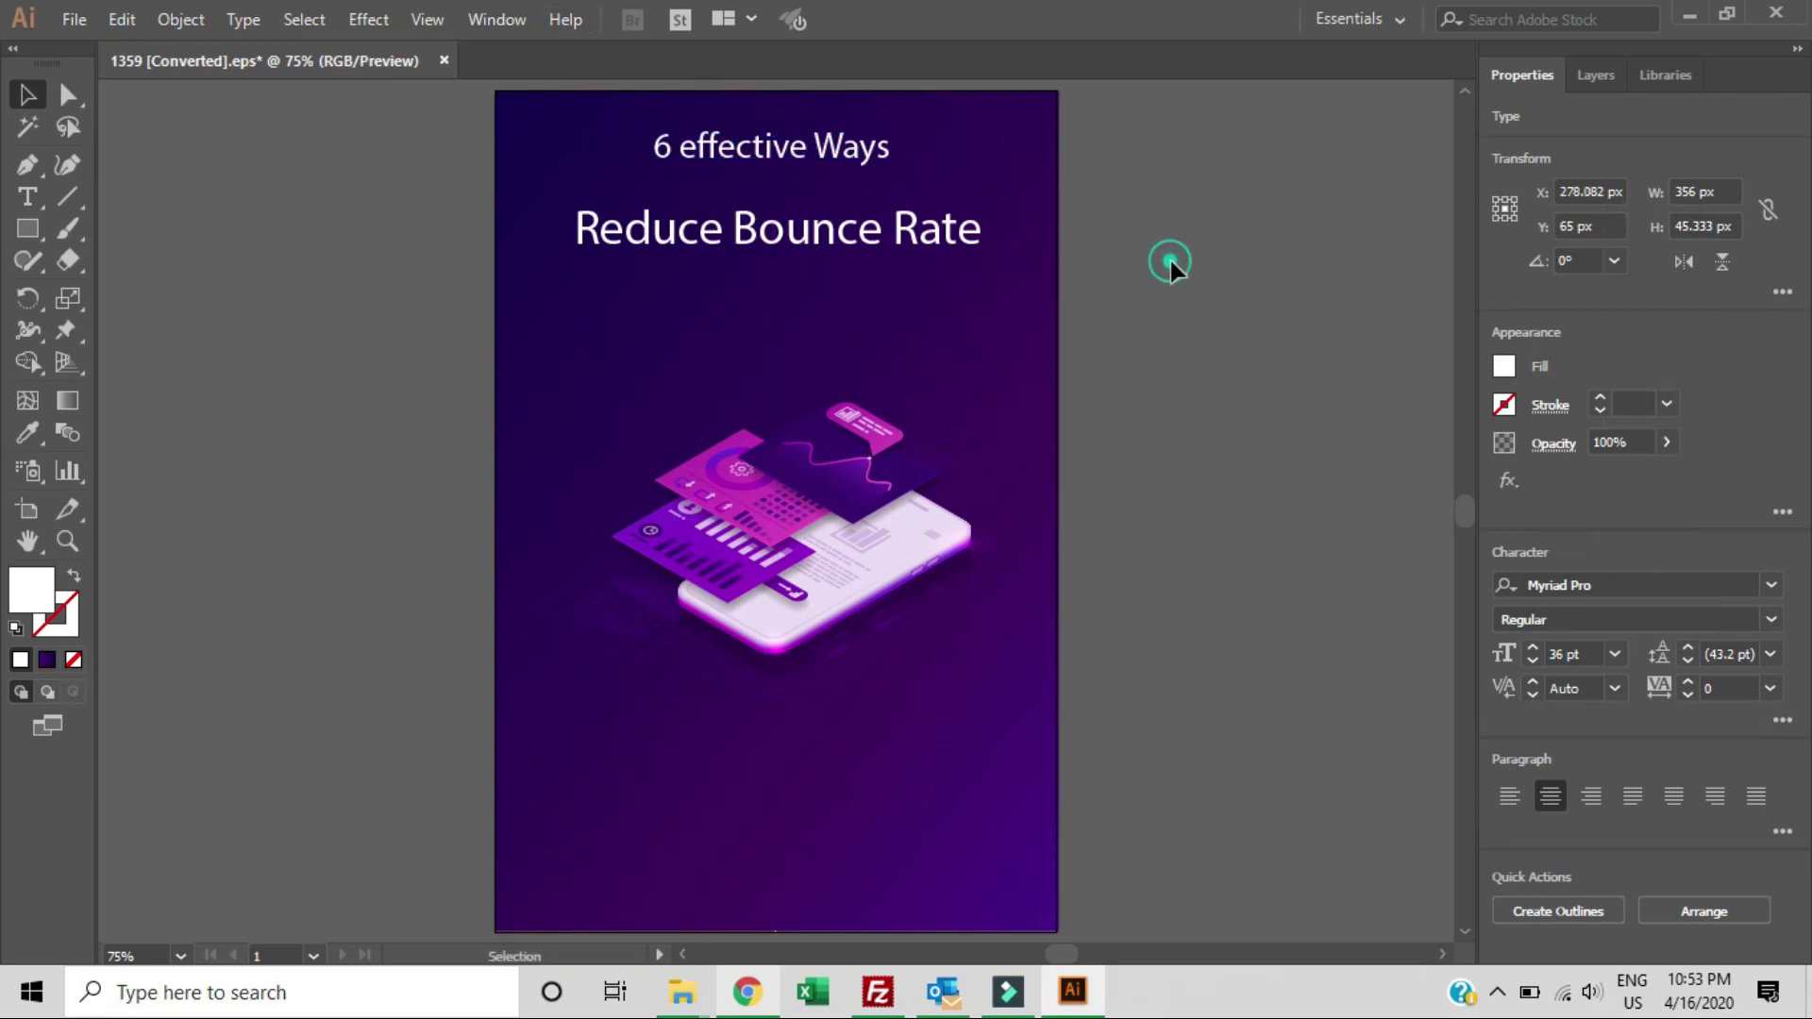
# Change the font of the "6 effective Ways" text to Senthany
pyautogui.click(744, 162)
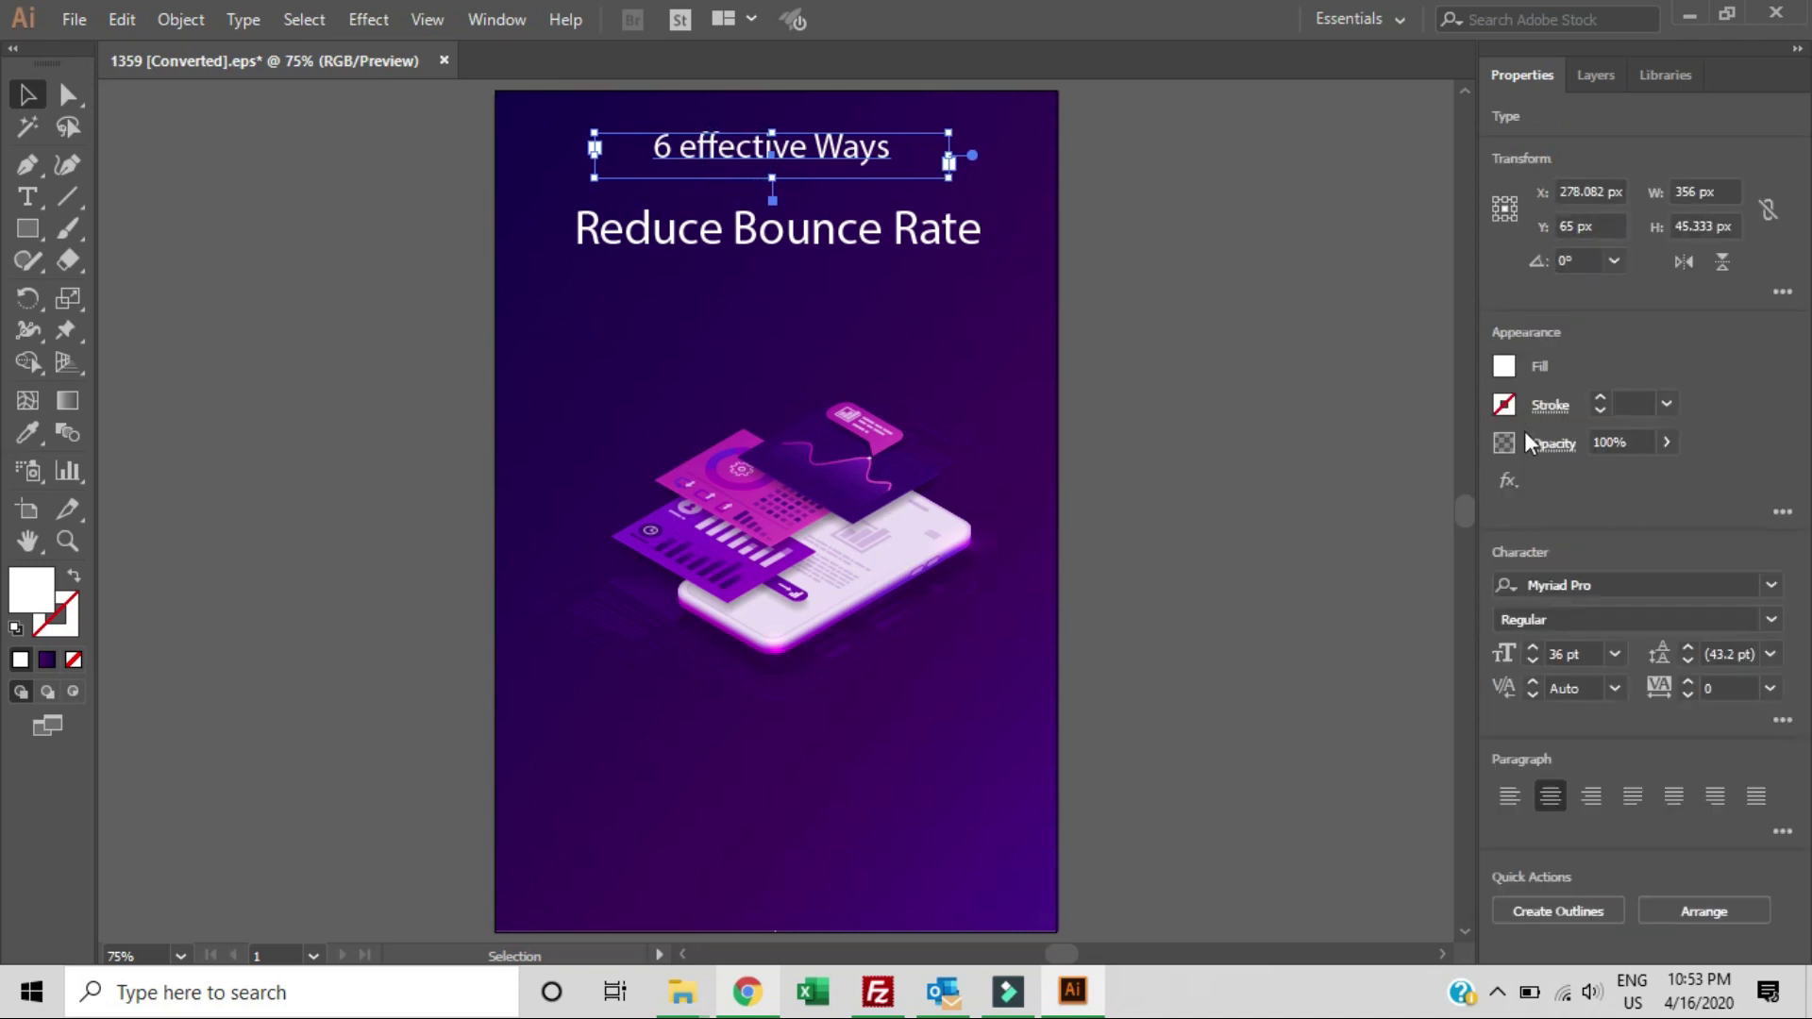
pyautogui.click(1773, 589)
pyautogui.click(1771, 589)
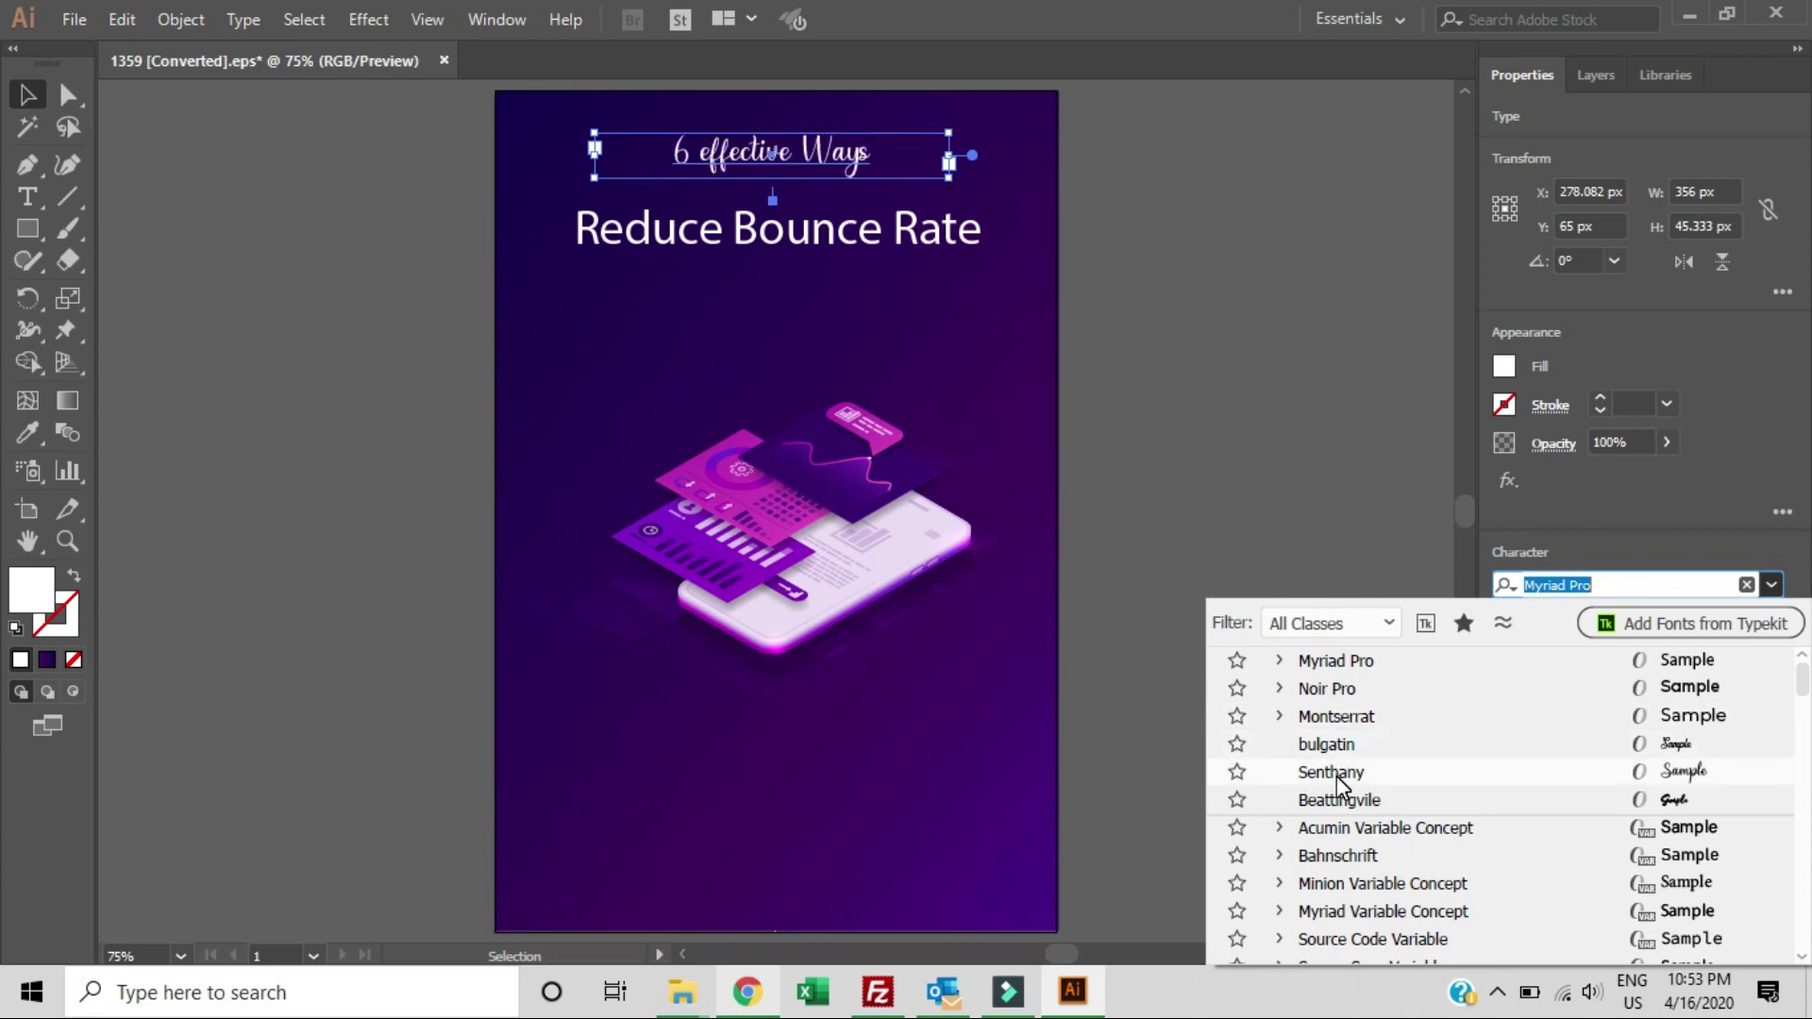
pyautogui.click(1336, 774)
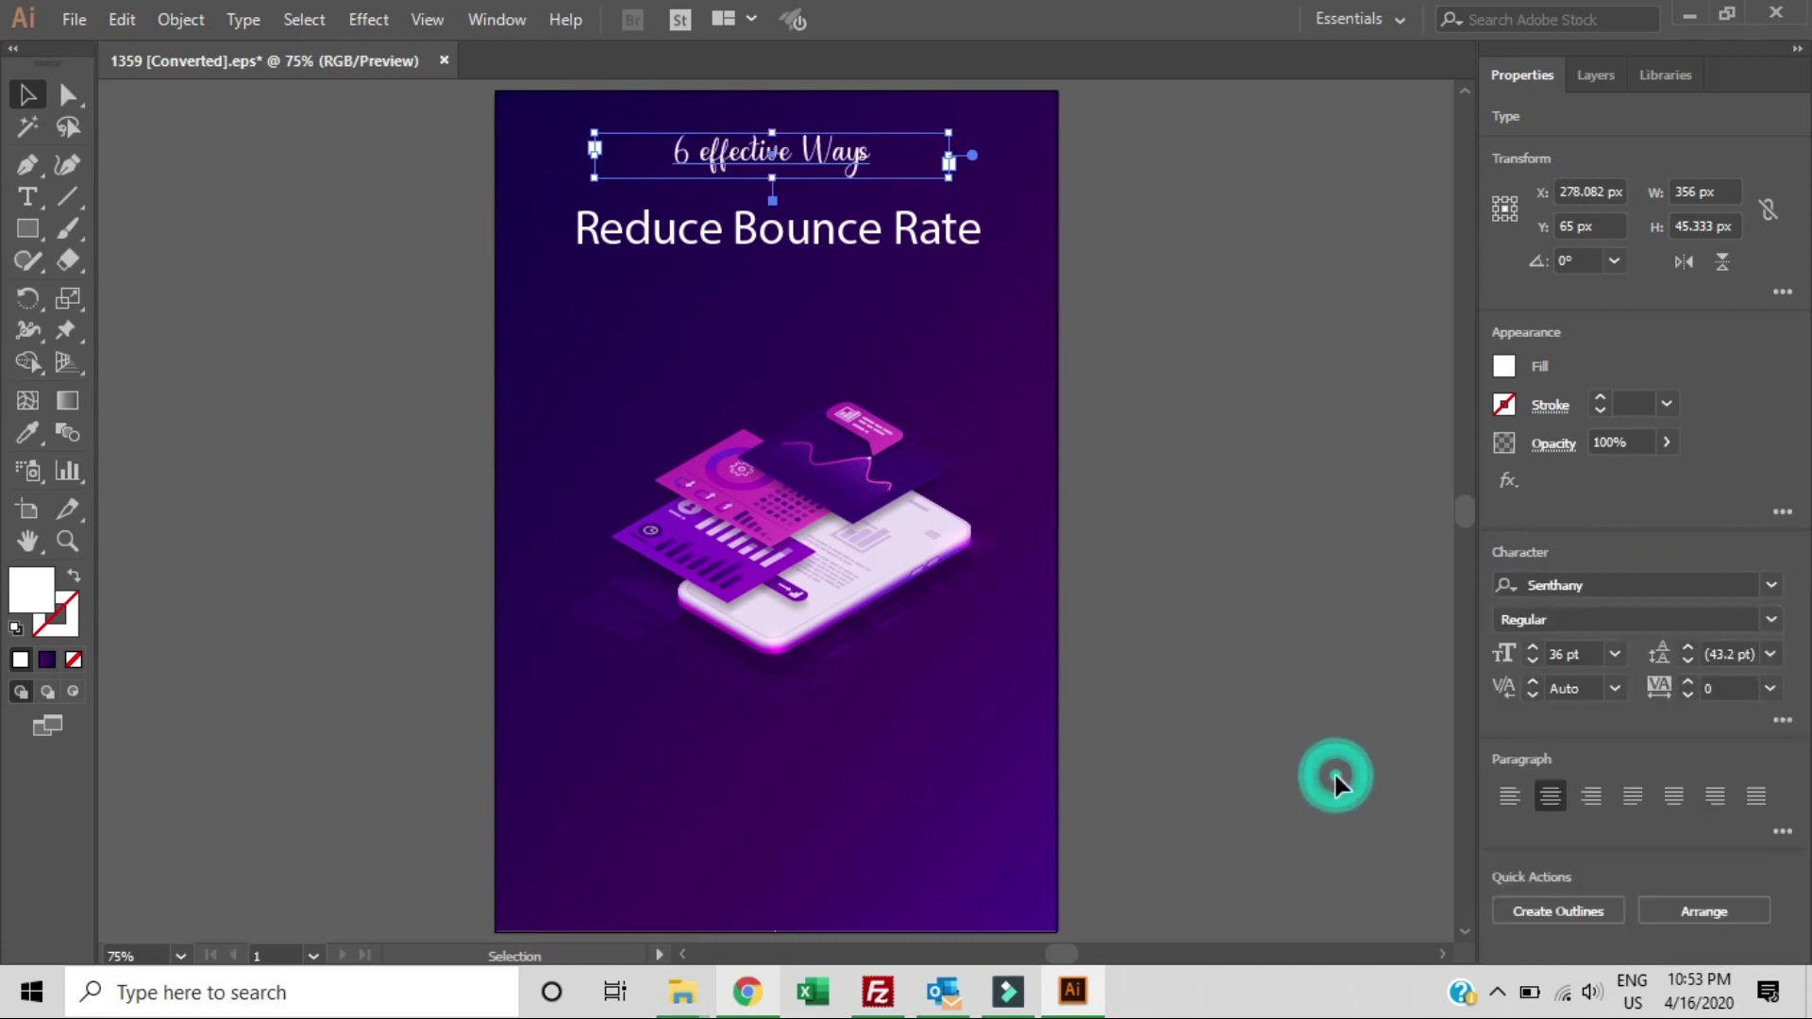
# Try out fill colours for the "6 effective Ways" text by sampling the cards and phone in the illustration with the Eyedropper
pyautogui.click(1506, 367)
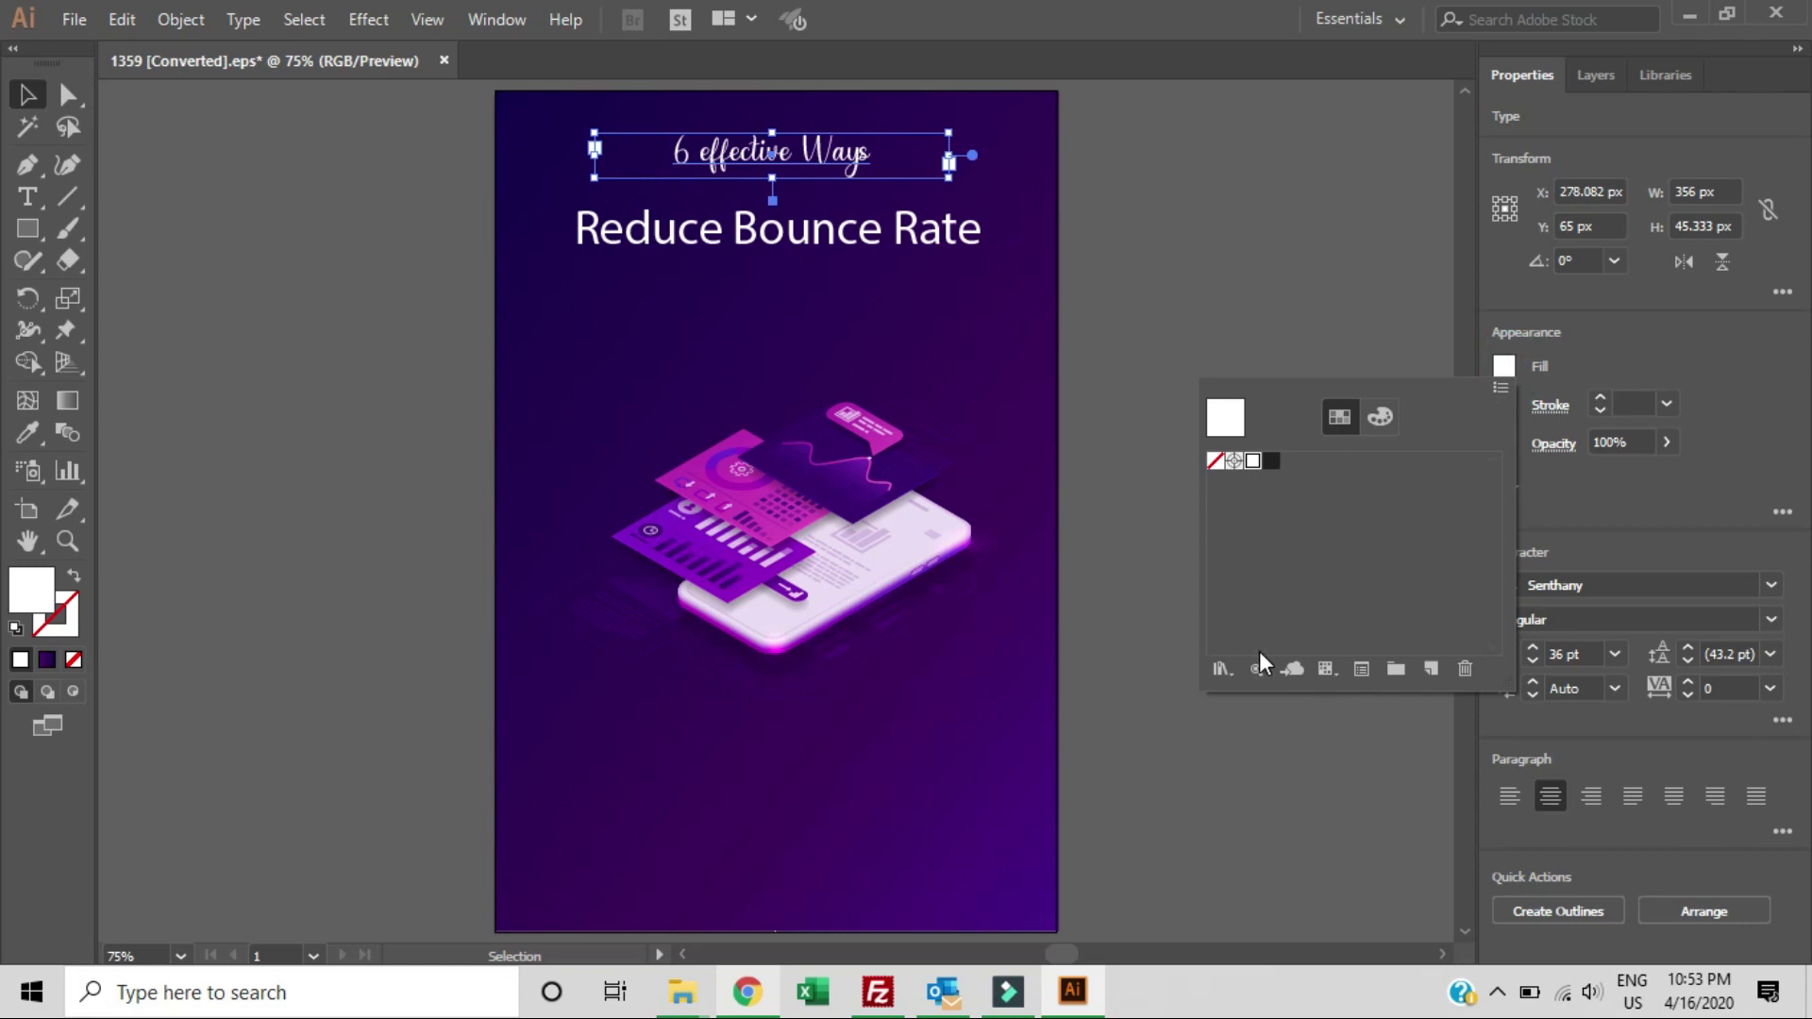
pyautogui.click(27, 434)
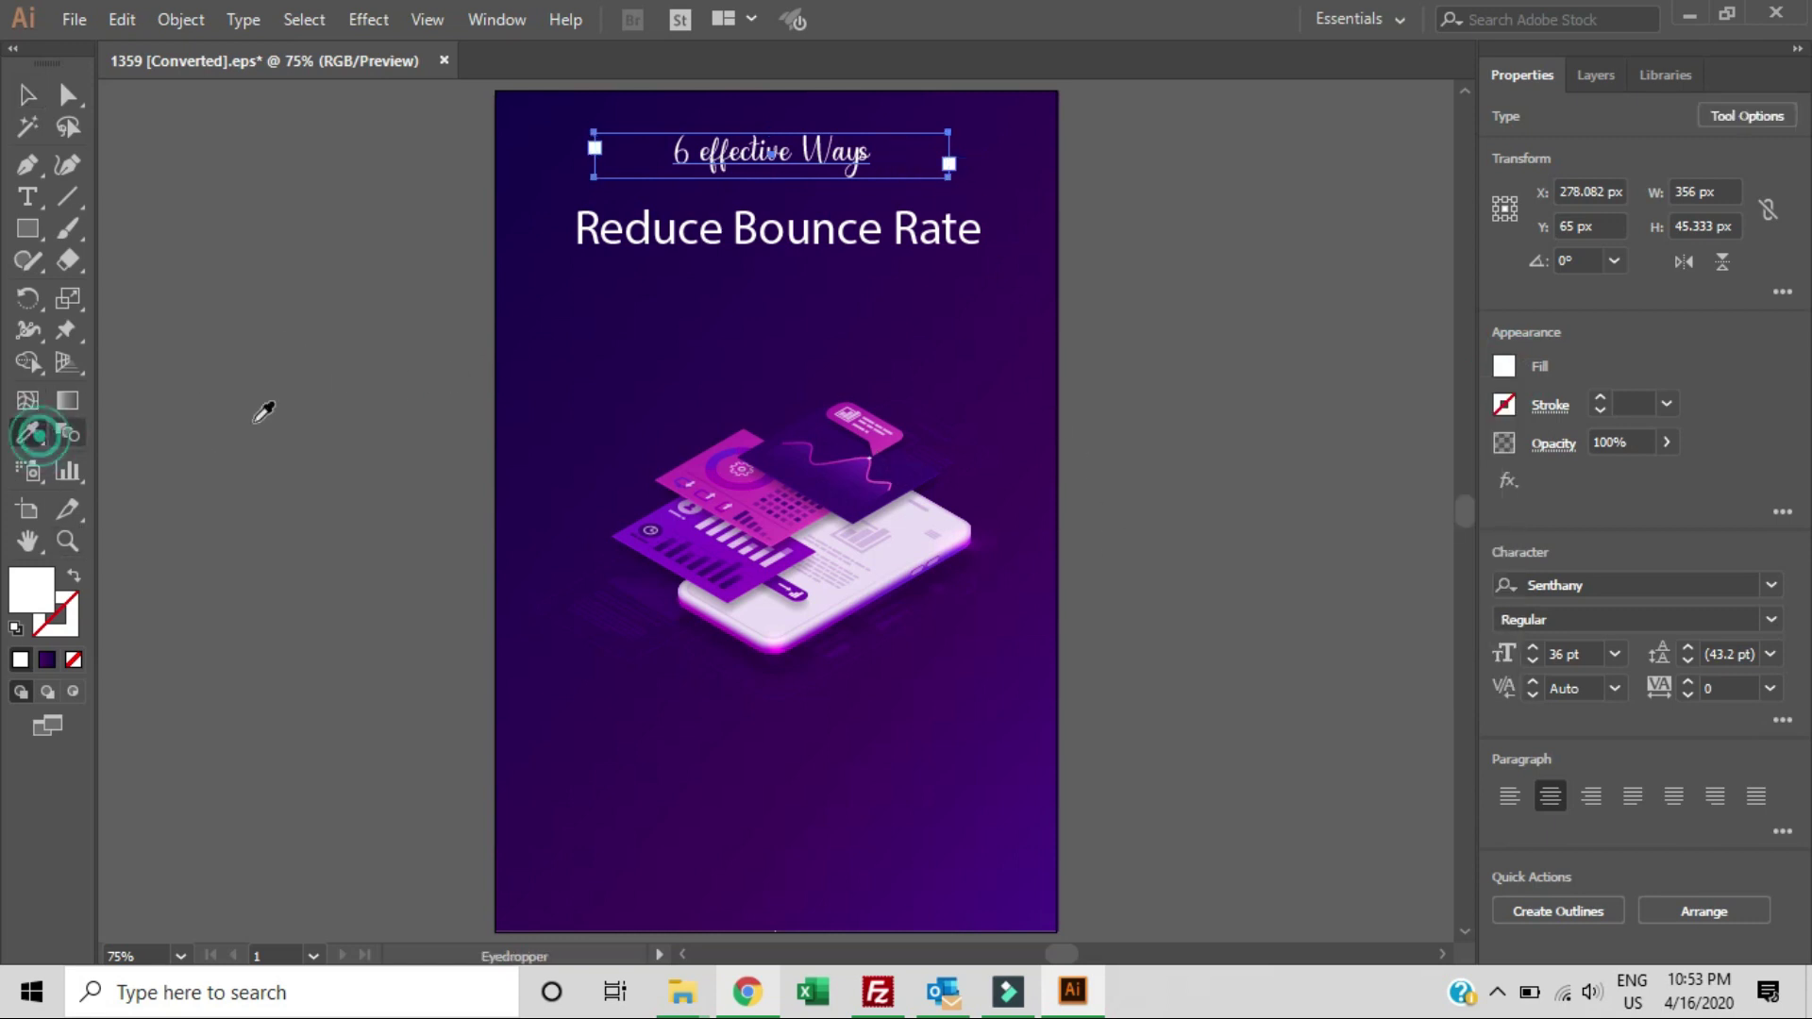
pyautogui.click(749, 491)
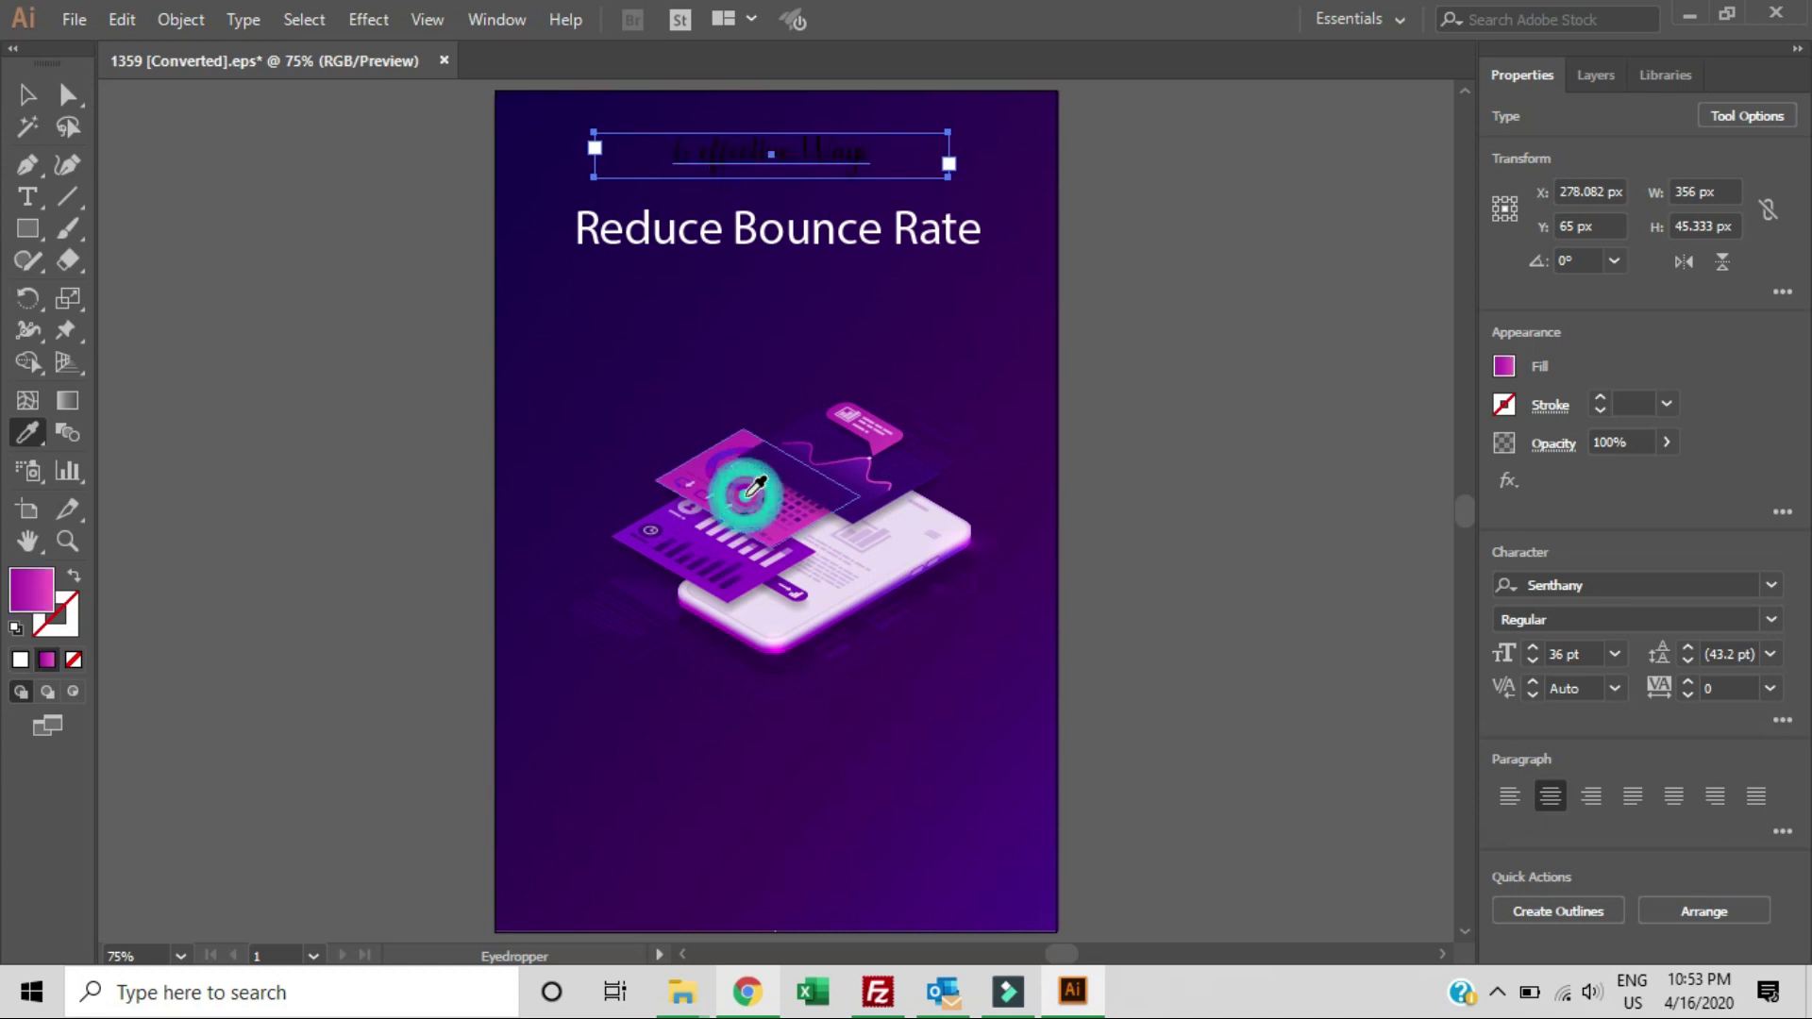
pyautogui.click(824, 464)
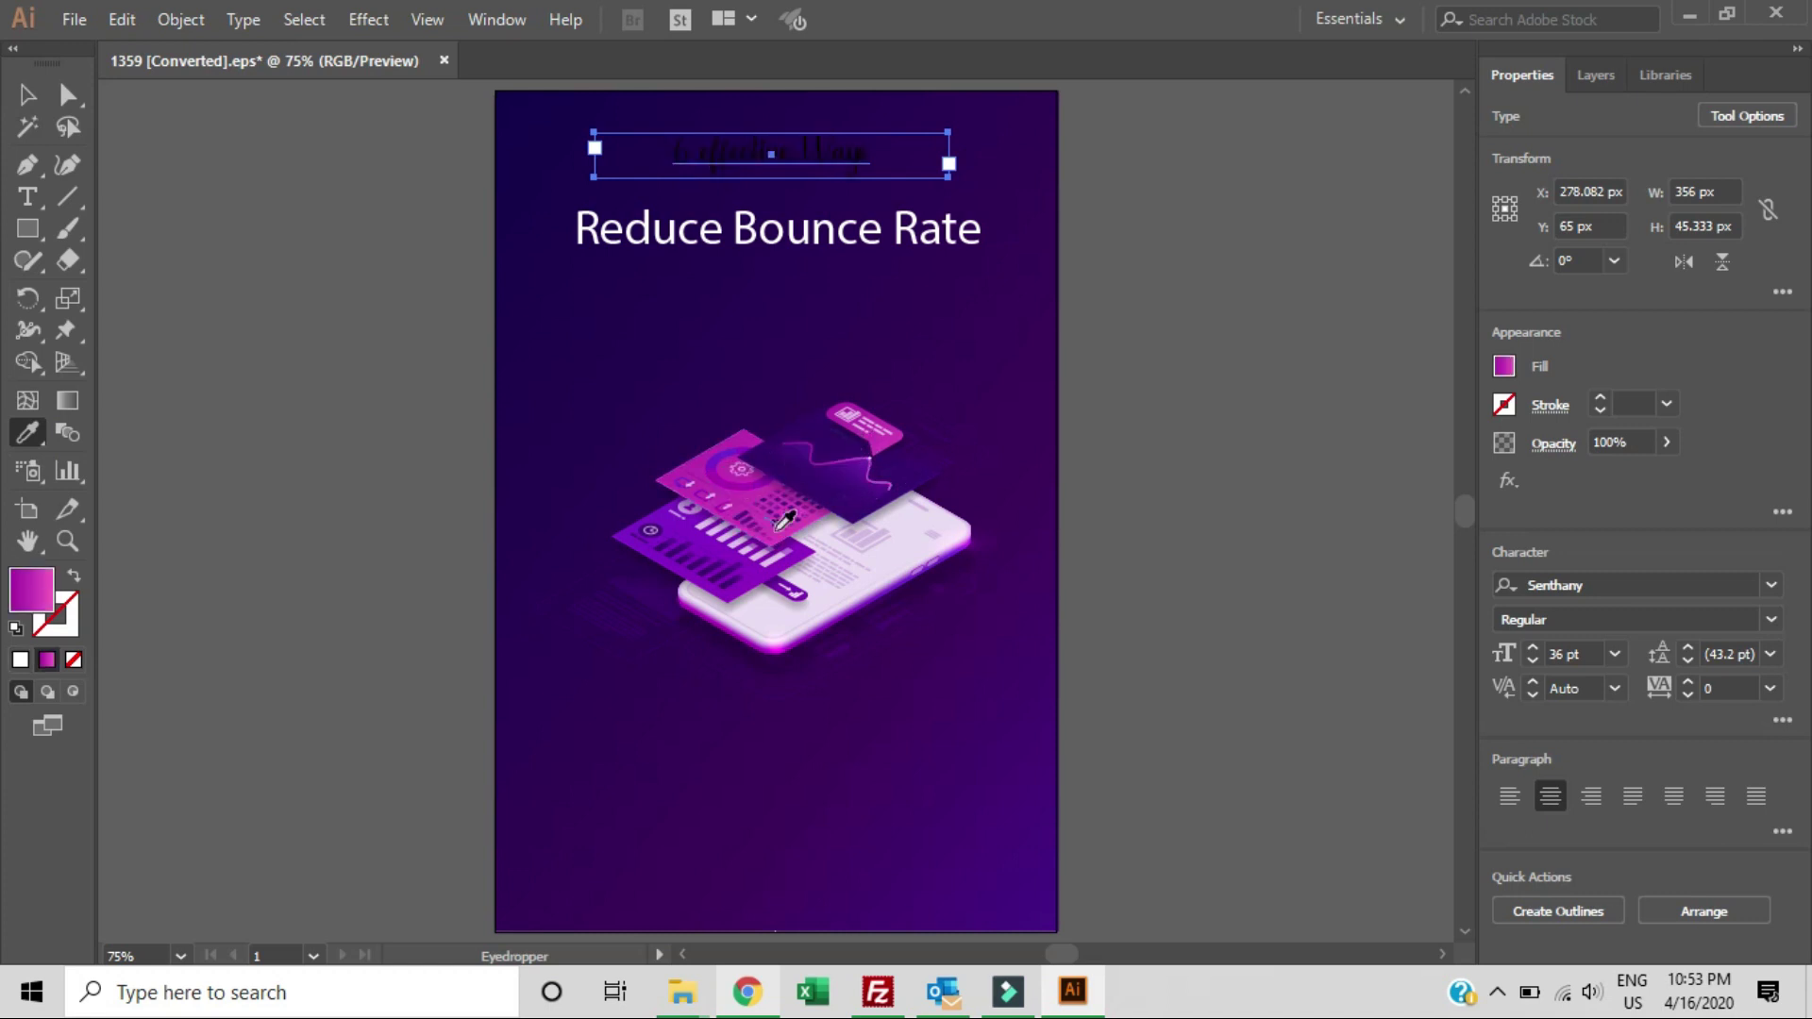
pyautogui.click(754, 567)
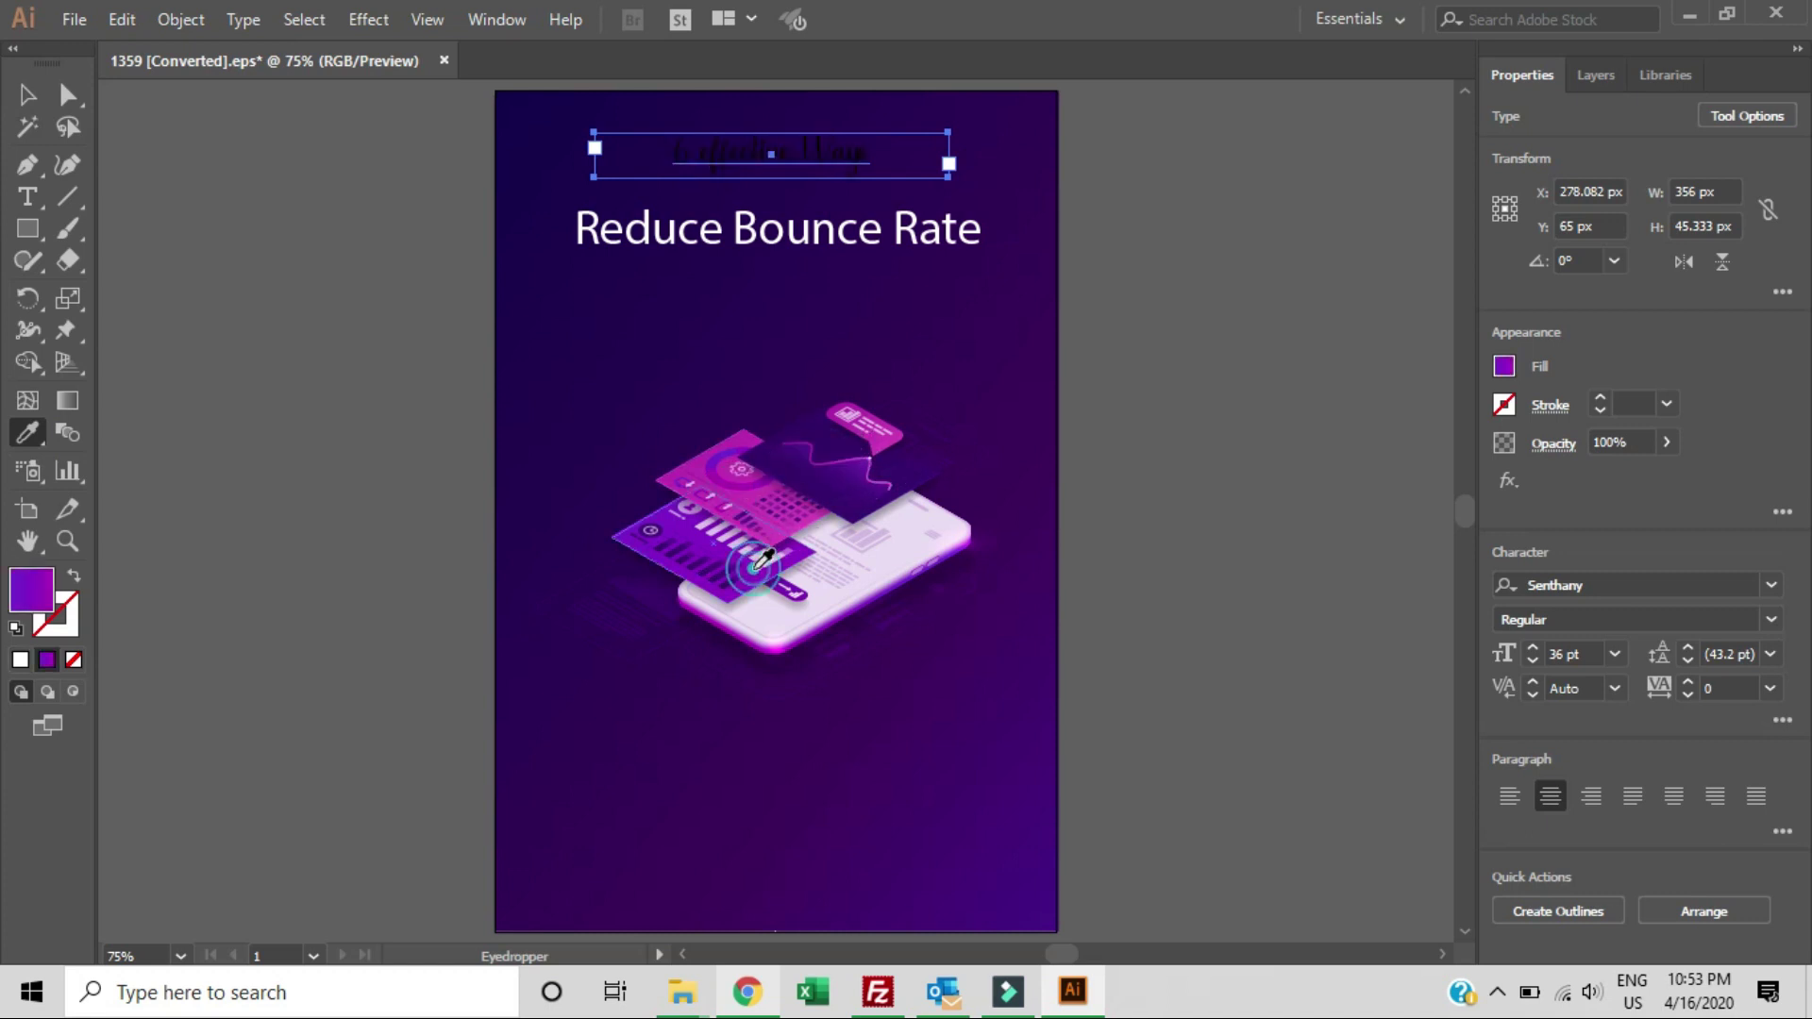
pyautogui.click(745, 506)
pyautogui.click(760, 496)
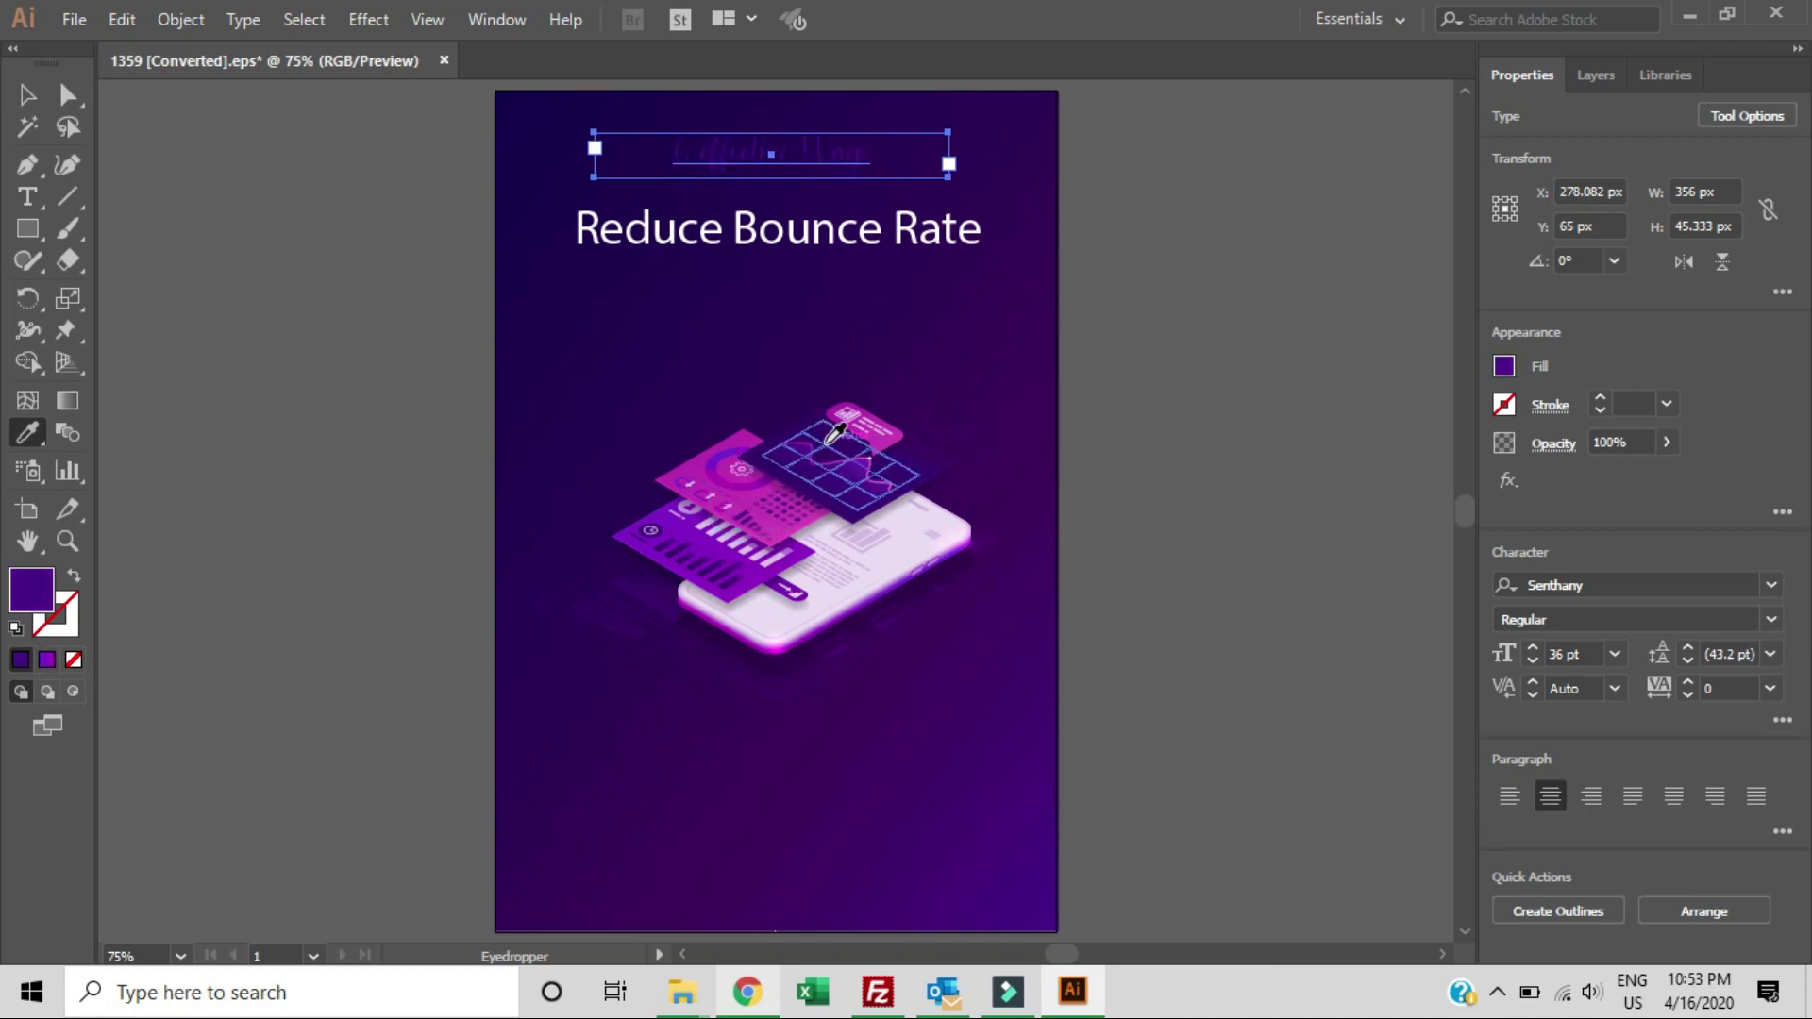
pyautogui.click(745, 472)
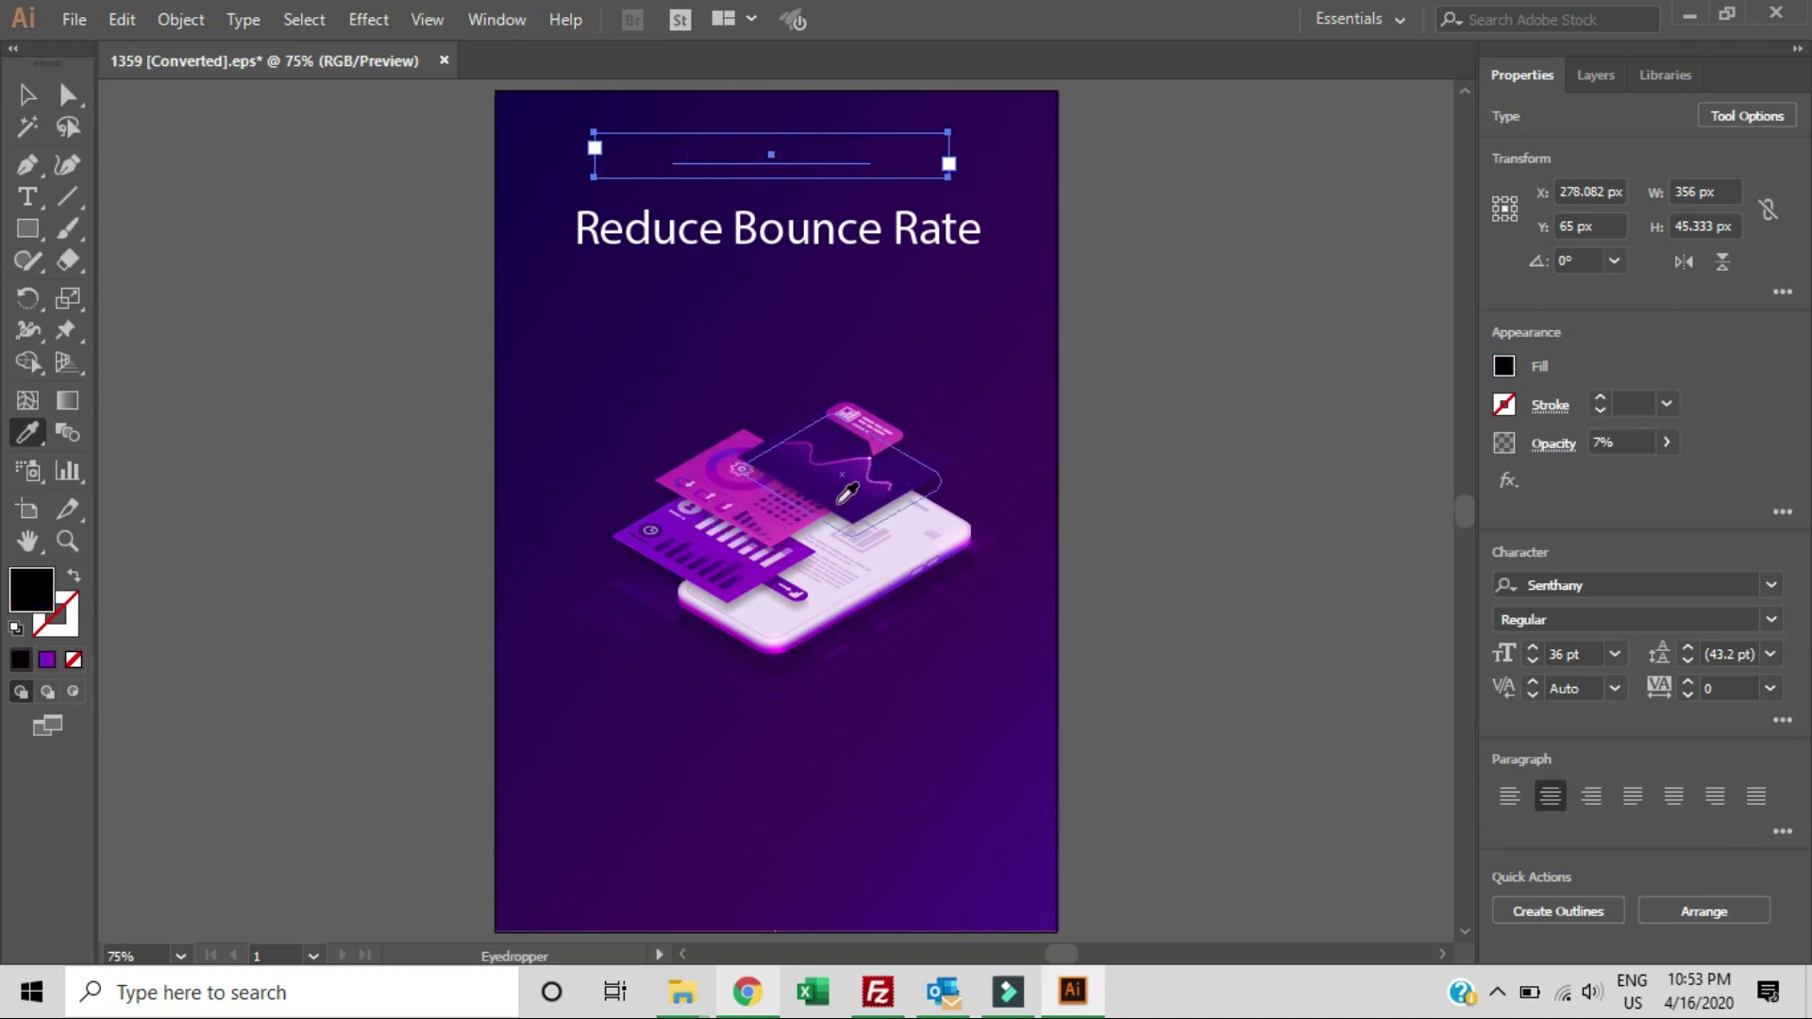
pyautogui.click(911, 456)
pyautogui.click(899, 555)
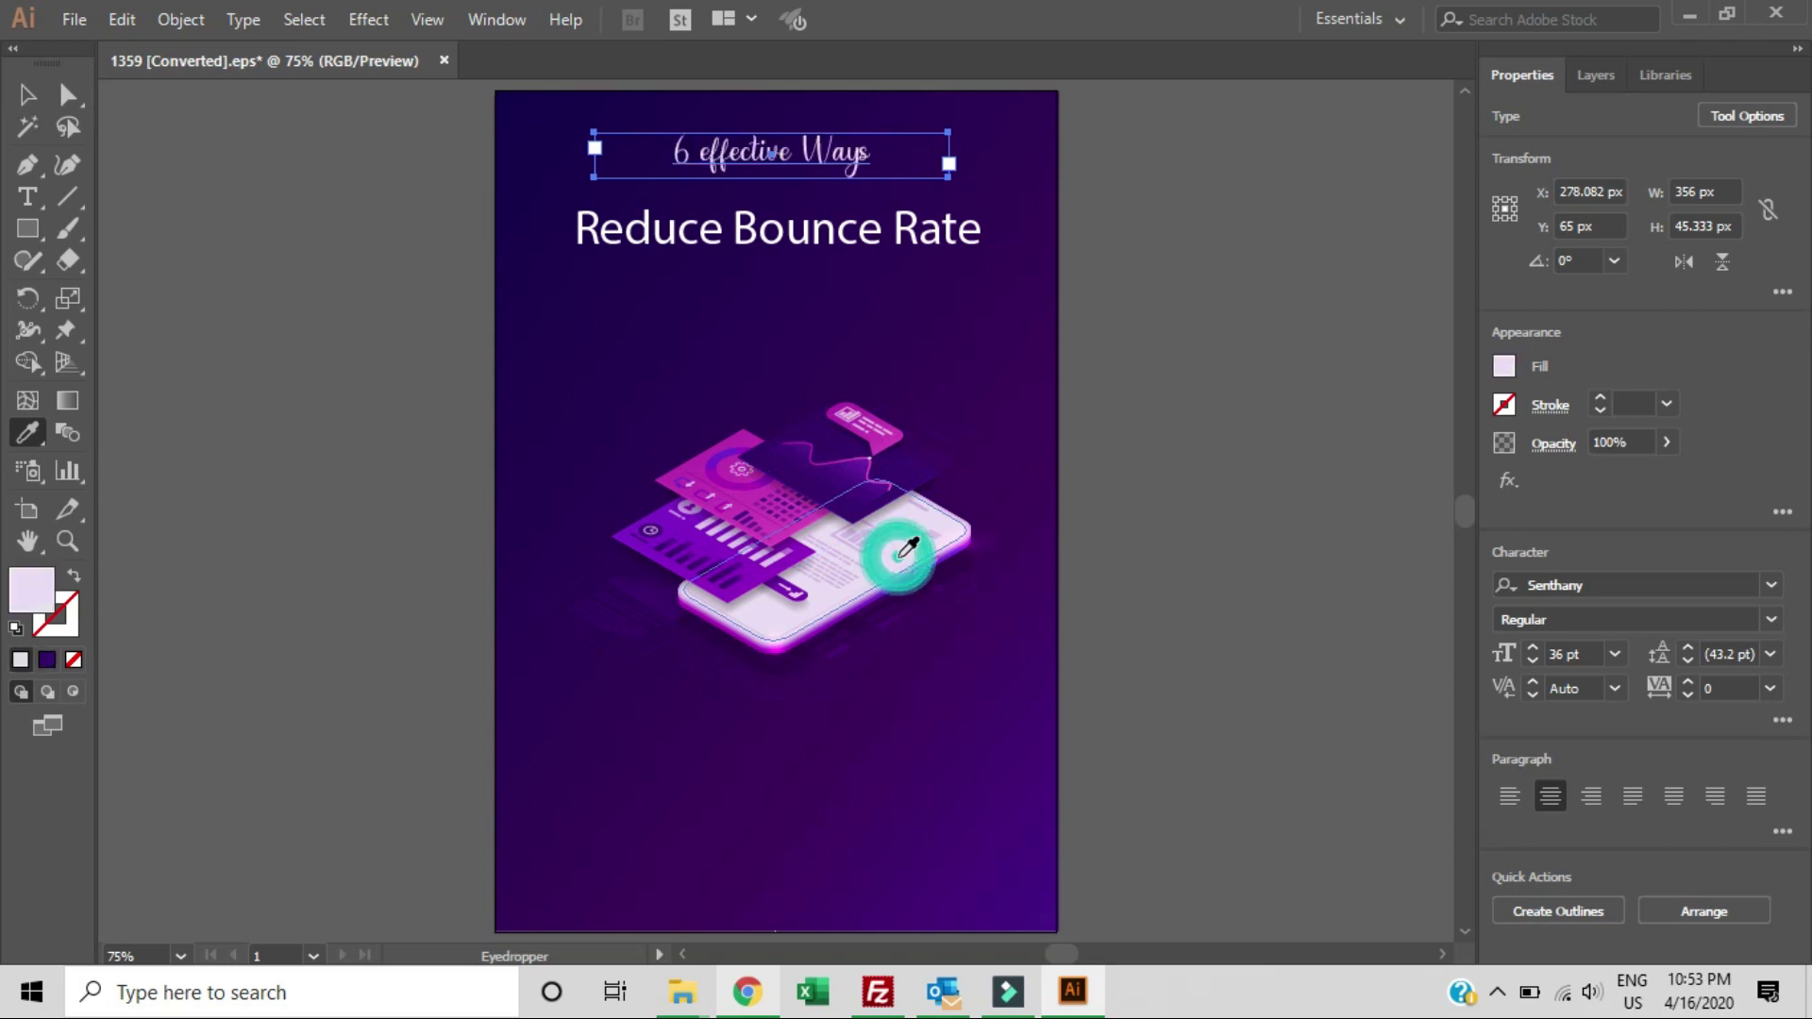
pyautogui.click(774, 625)
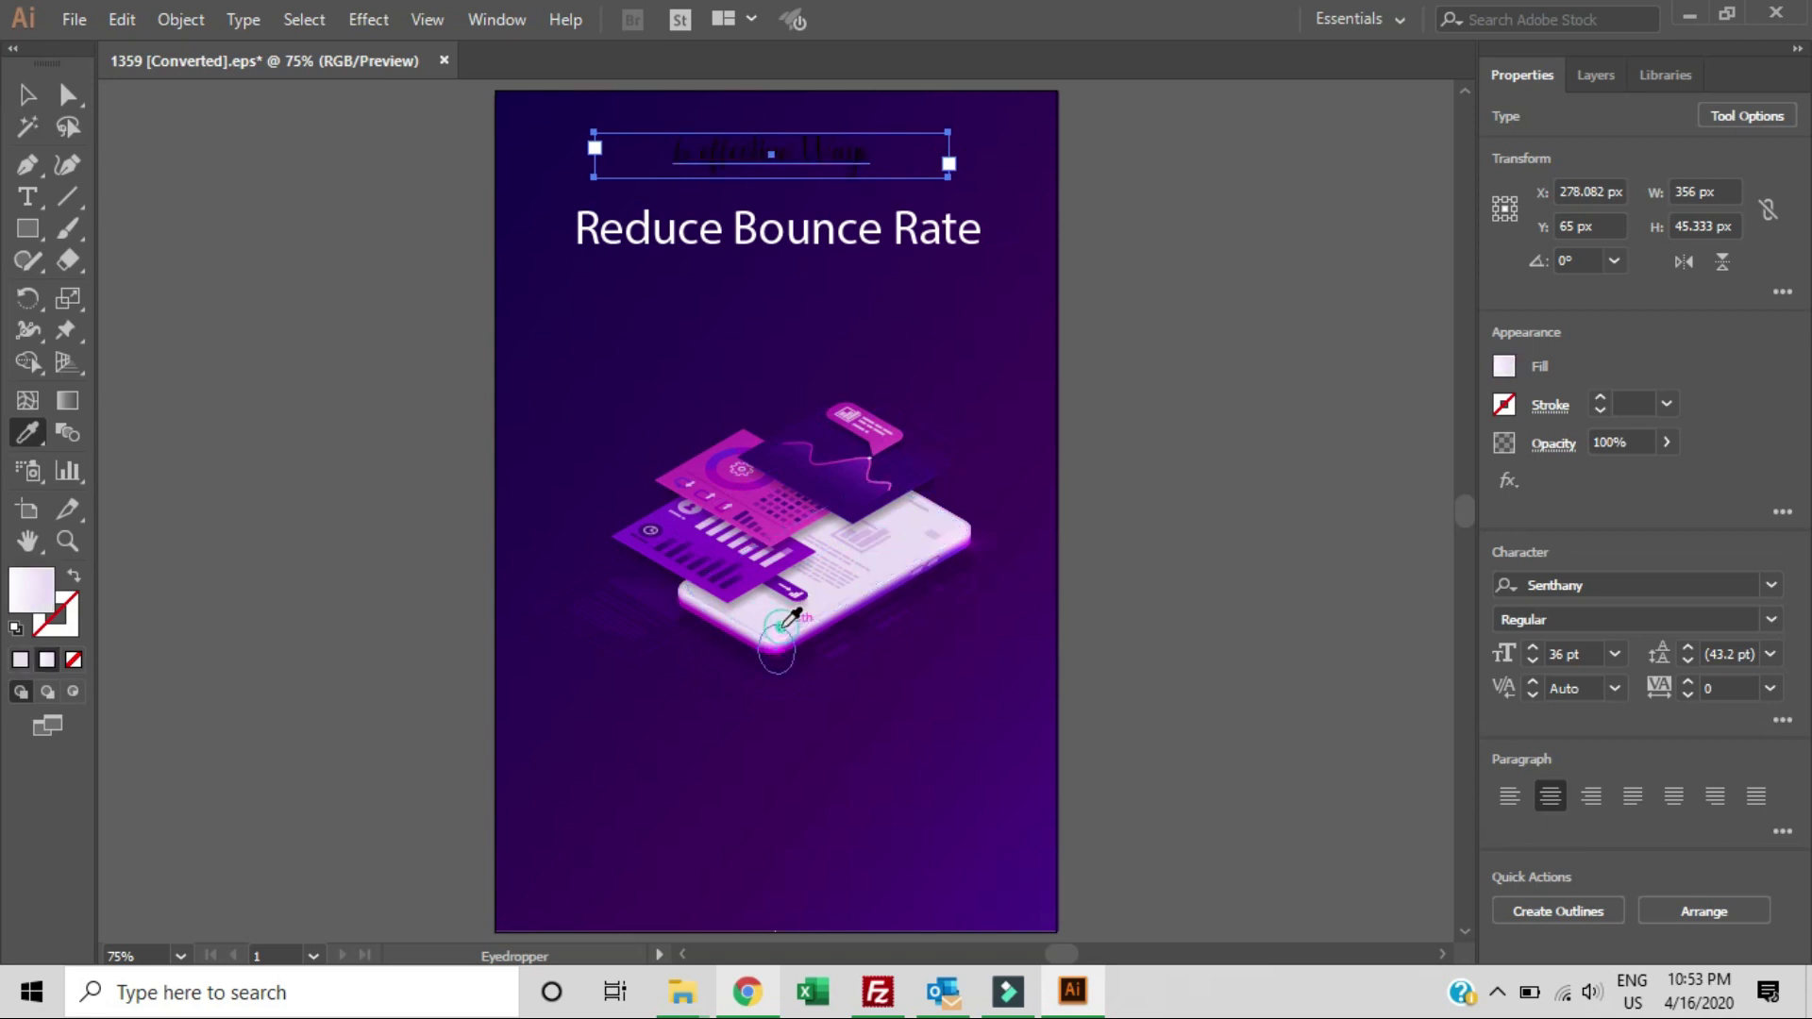
pyautogui.click(828, 585)
pyautogui.click(881, 543)
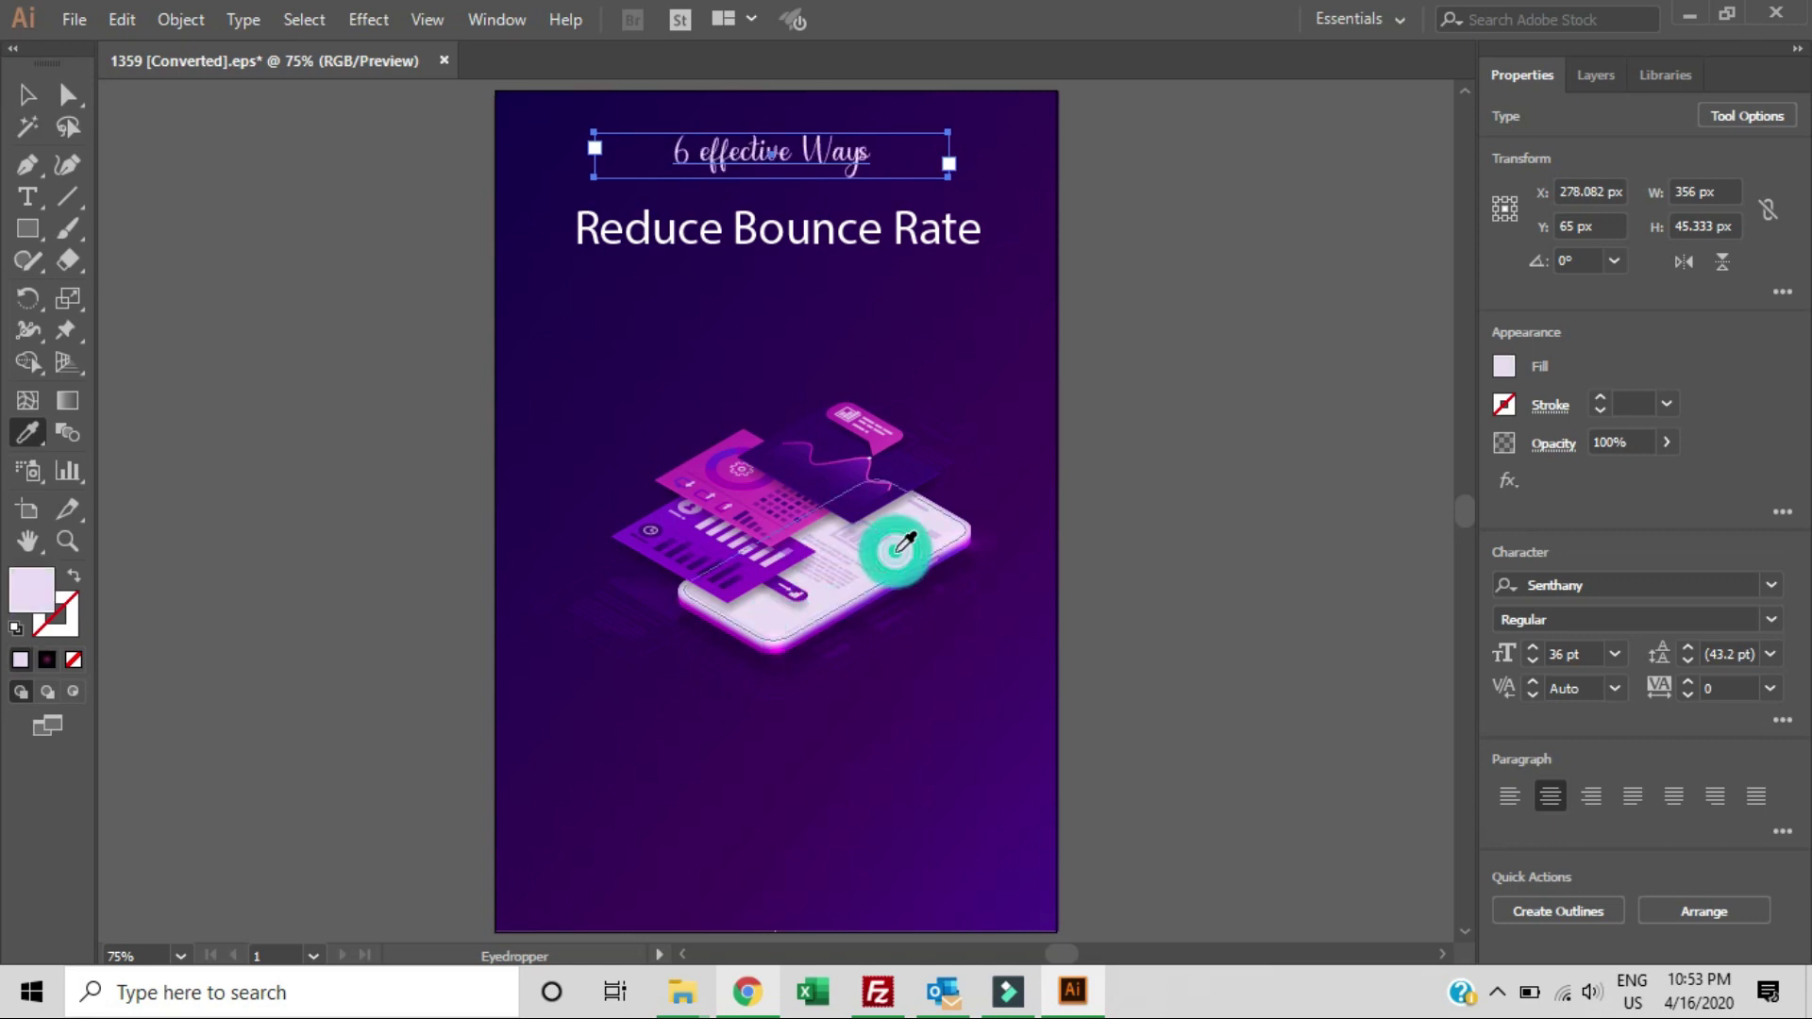
# Set the fill of the "6 effective Ways" text to a light blue from the colour mixer
pyautogui.click(1504, 366)
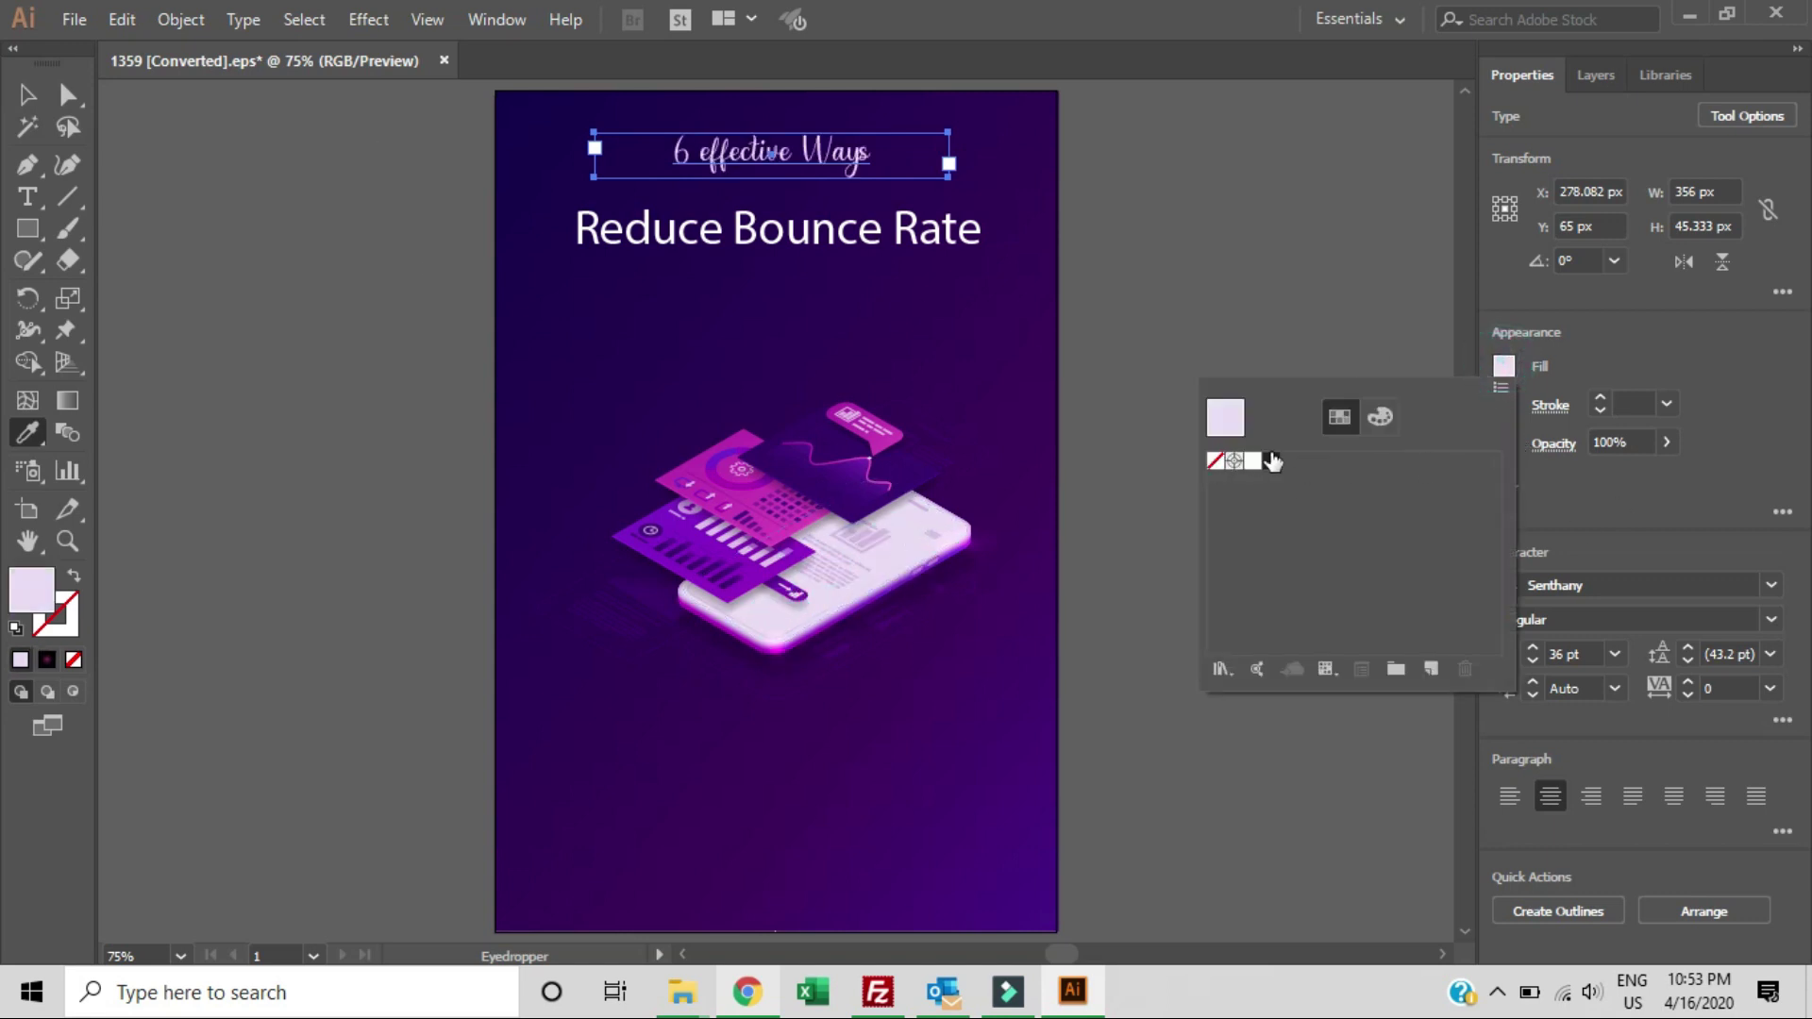
pyautogui.click(1379, 417)
pyautogui.moveTo(1417, 473); pyautogui.dragTo(1389, 517)
pyautogui.click(1658, 558)
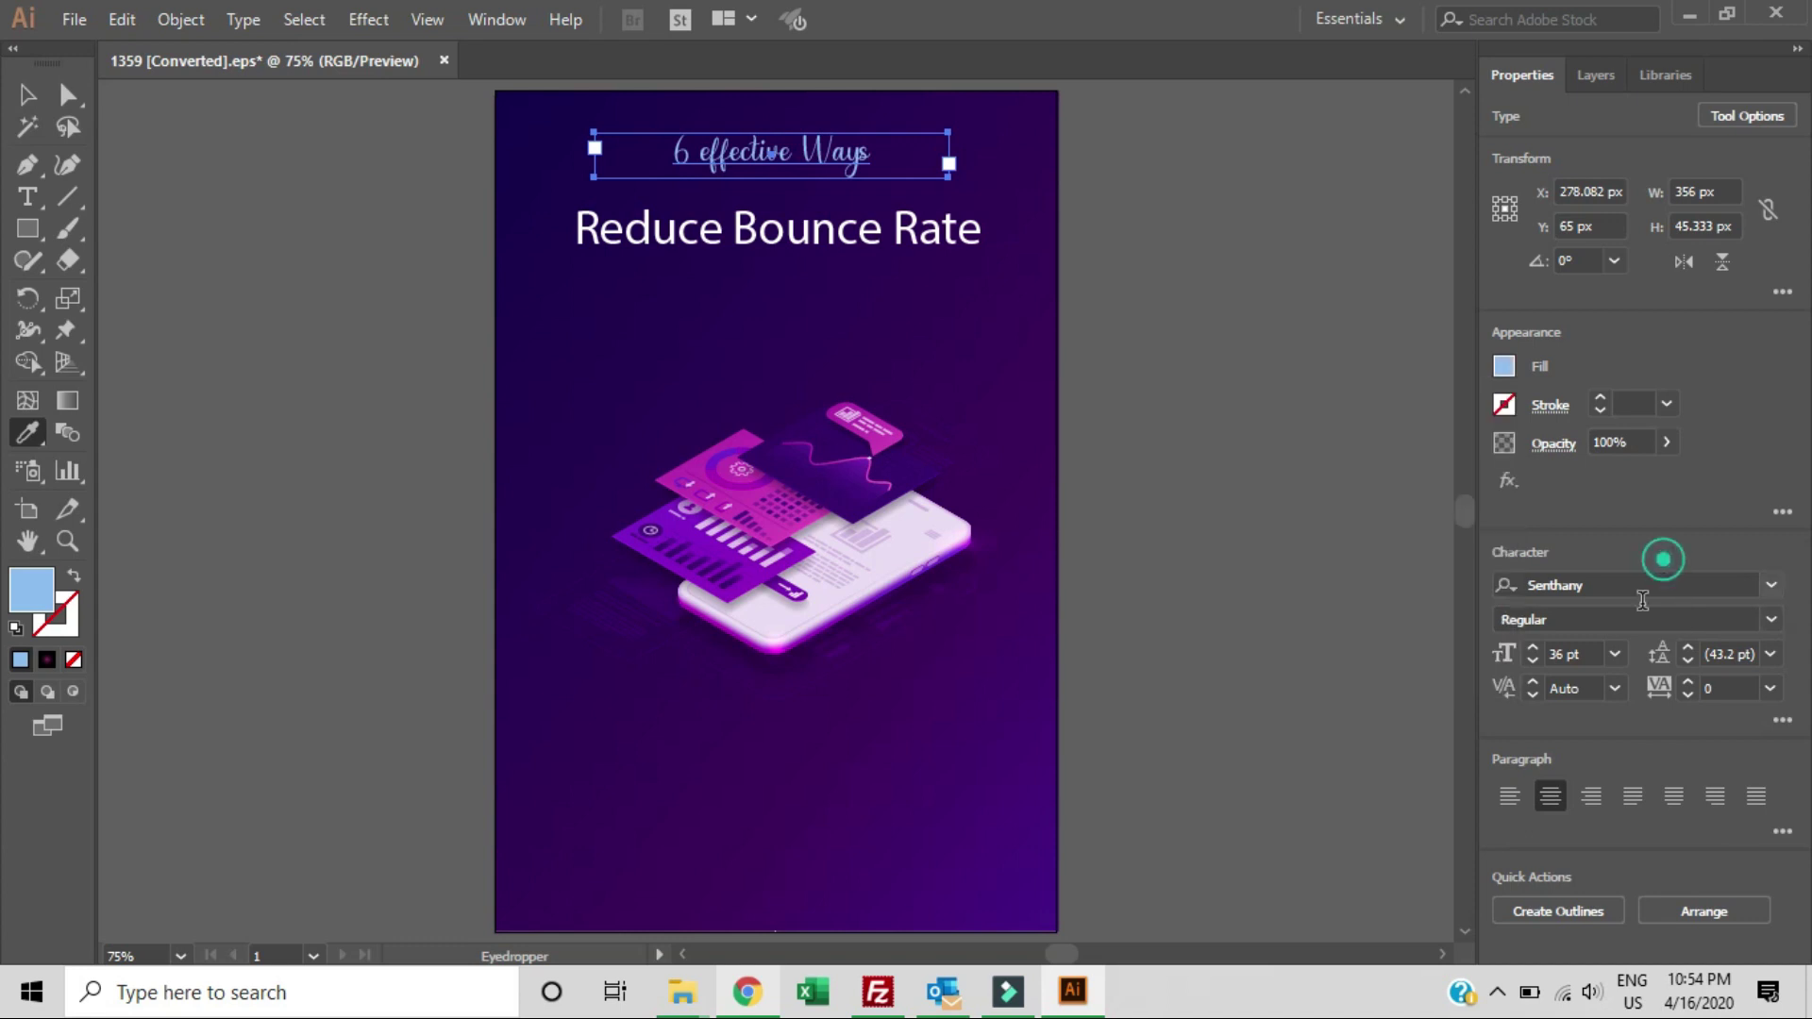
# Set the "6 effective Ways" text to 60 pt, make its area tall enough to show it, and deselect it
pyautogui.click(1615, 654)
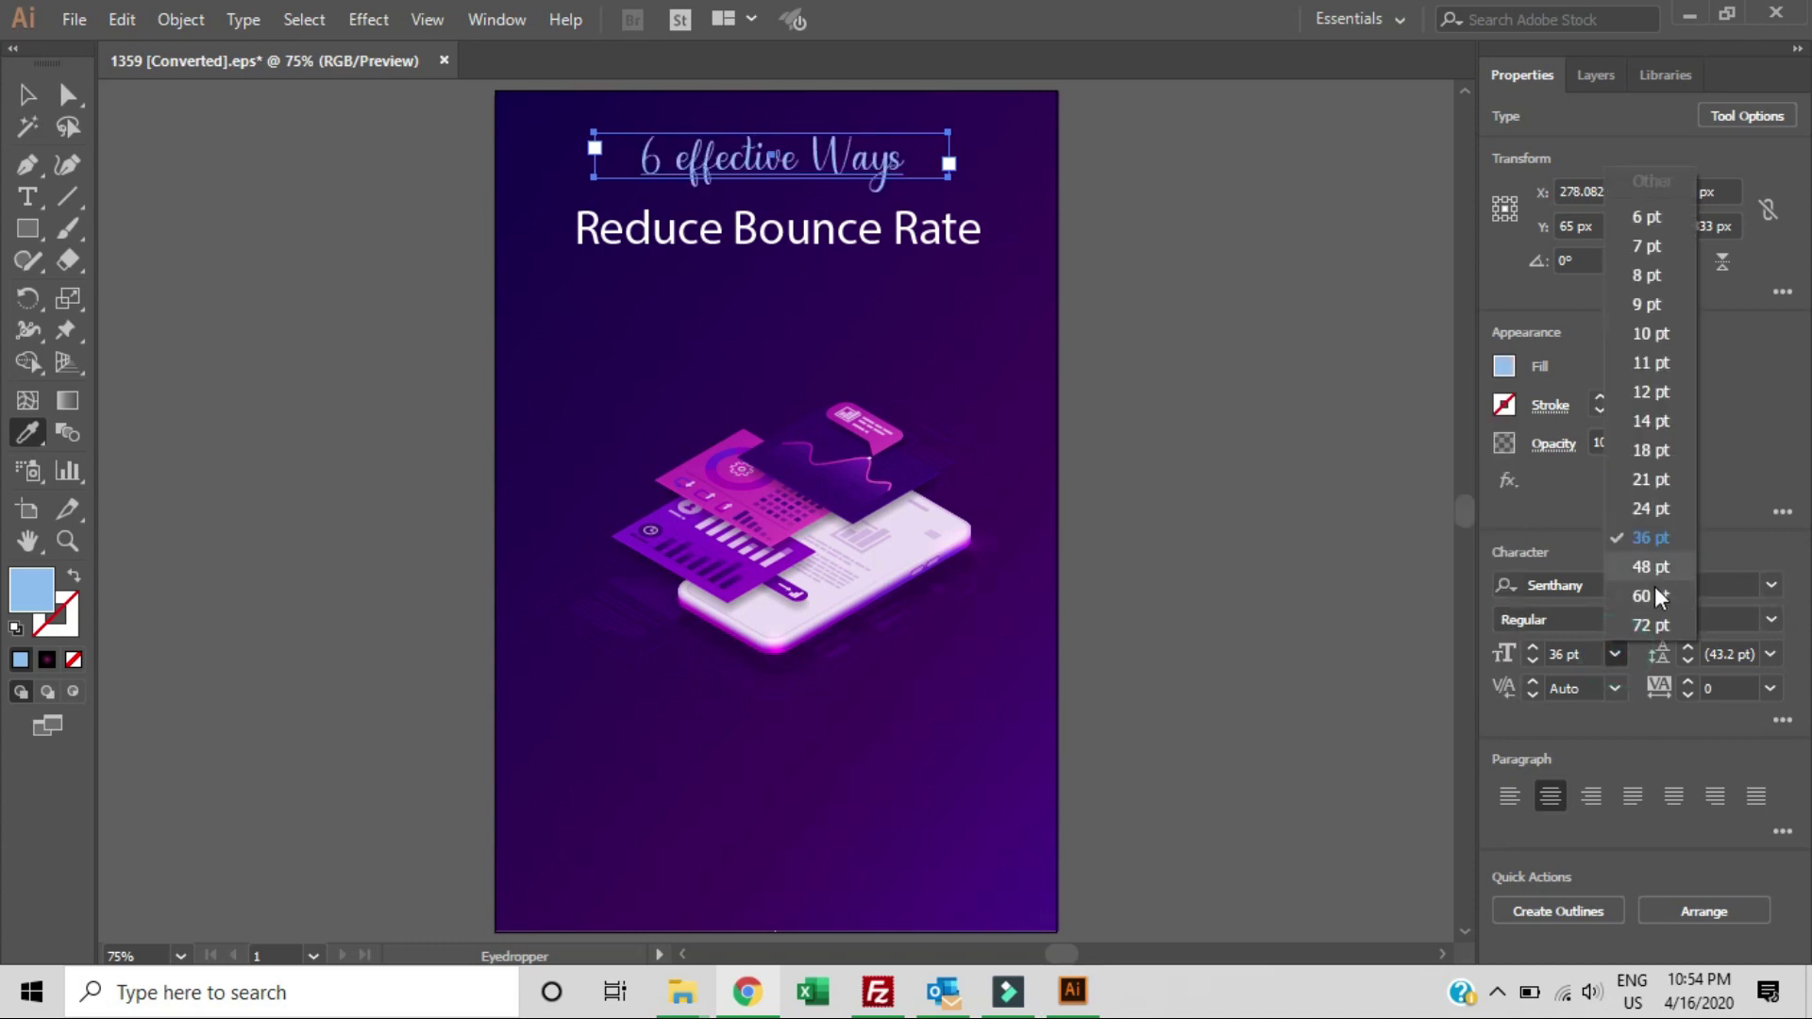
pyautogui.click(1653, 596)
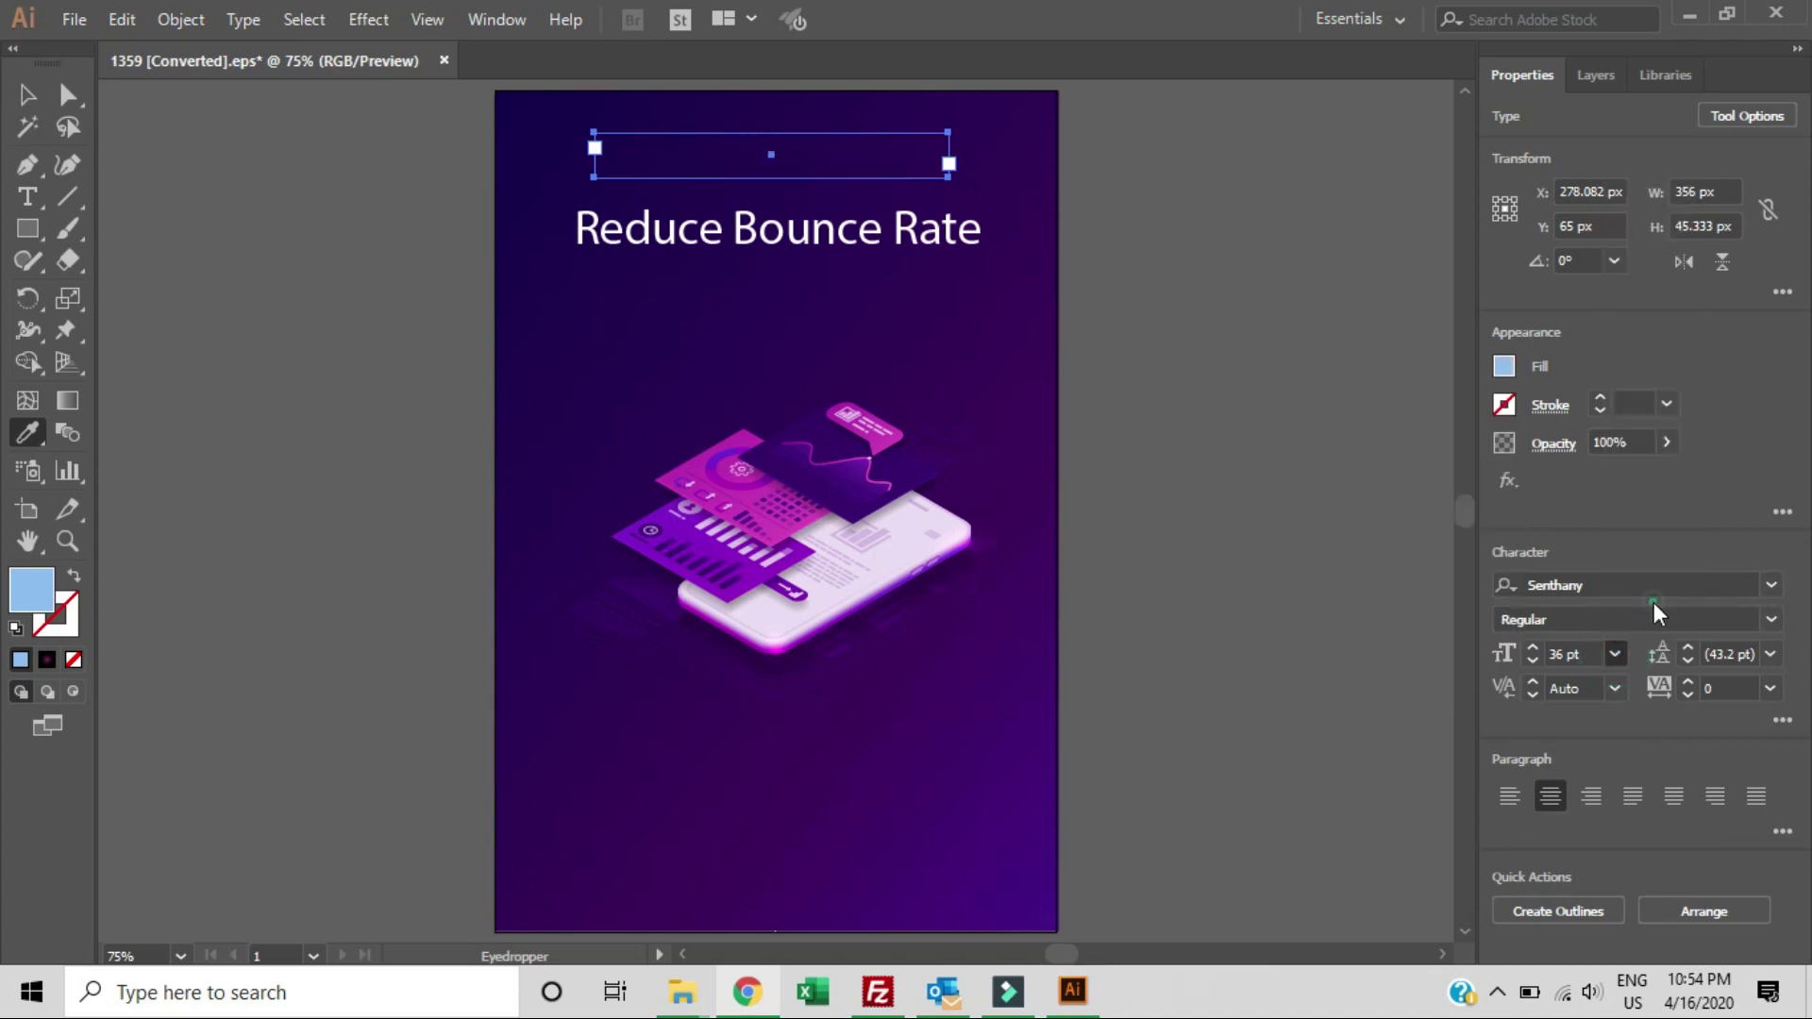
pyautogui.click(26, 94)
pyautogui.click(772, 156)
pyautogui.click(1252, 287)
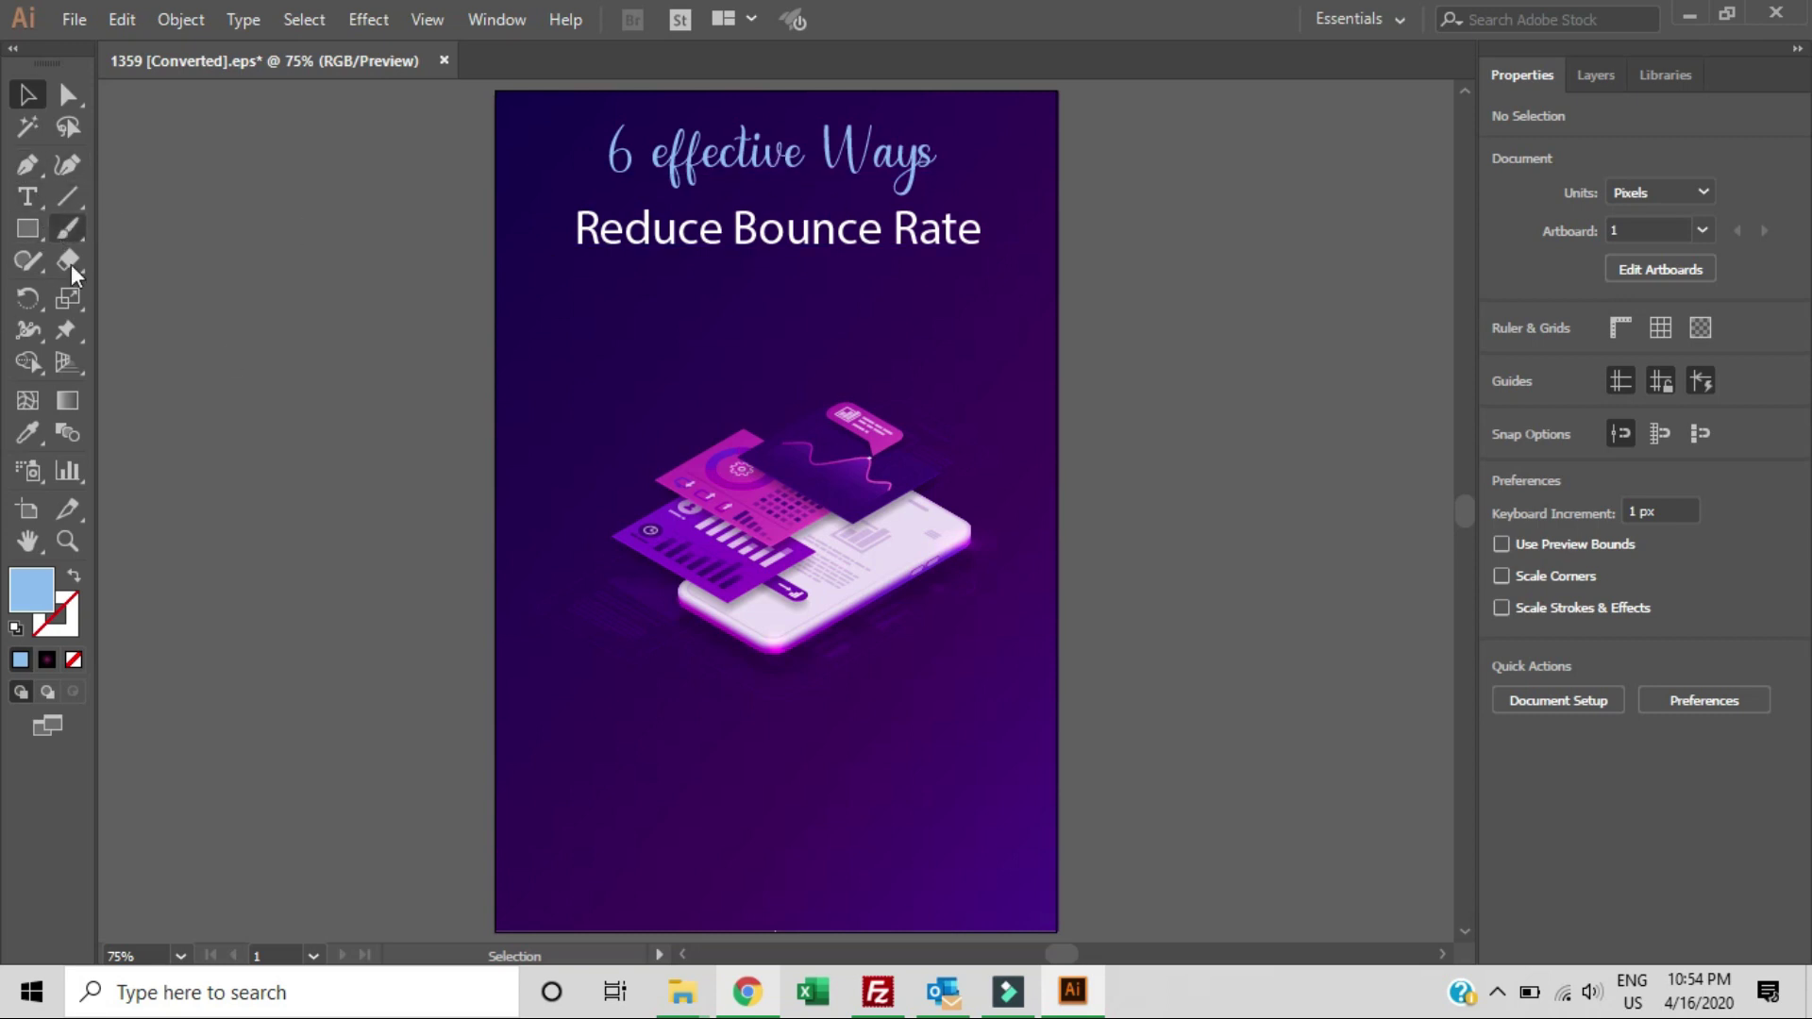
# Add an area text about 284 × 45 px reading "on your website" at 24 pt below "Reduce Bounce Rate"
pyautogui.click(761, 1006)
pyautogui.click(748, 992)
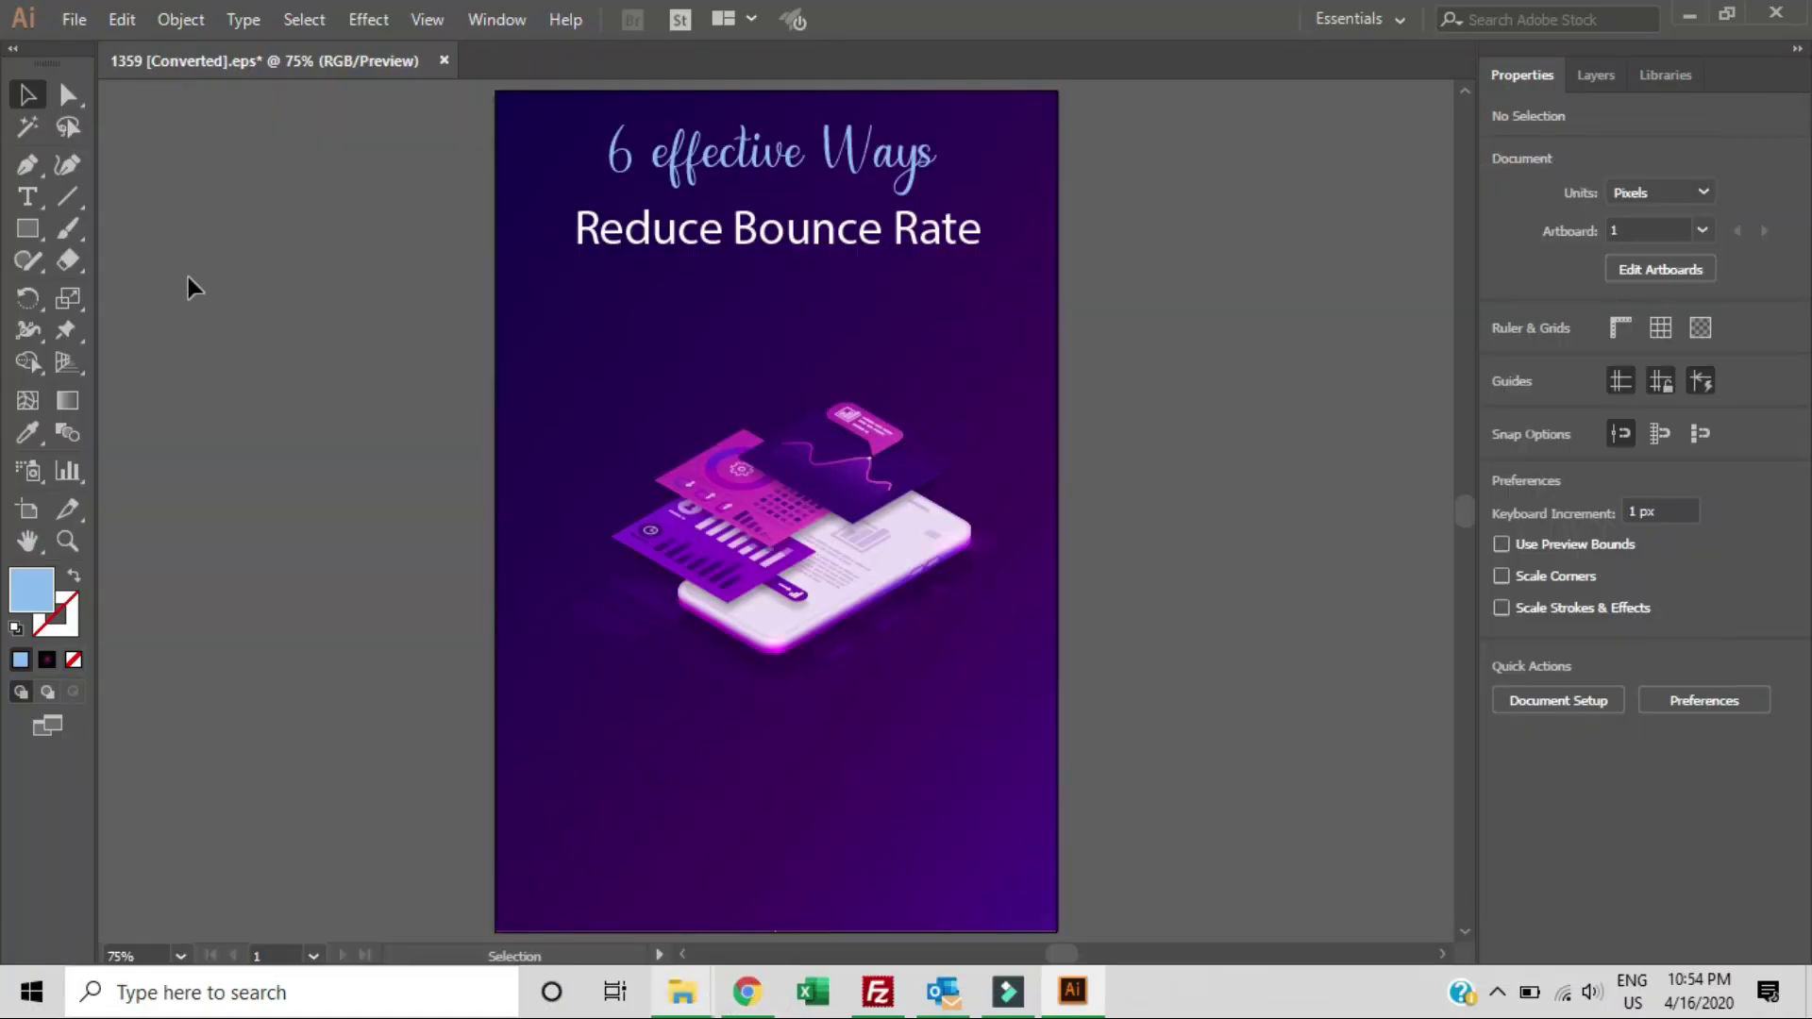
pyautogui.click(30, 196)
pyautogui.moveTo(653, 275); pyautogui.dragTo(936, 320)
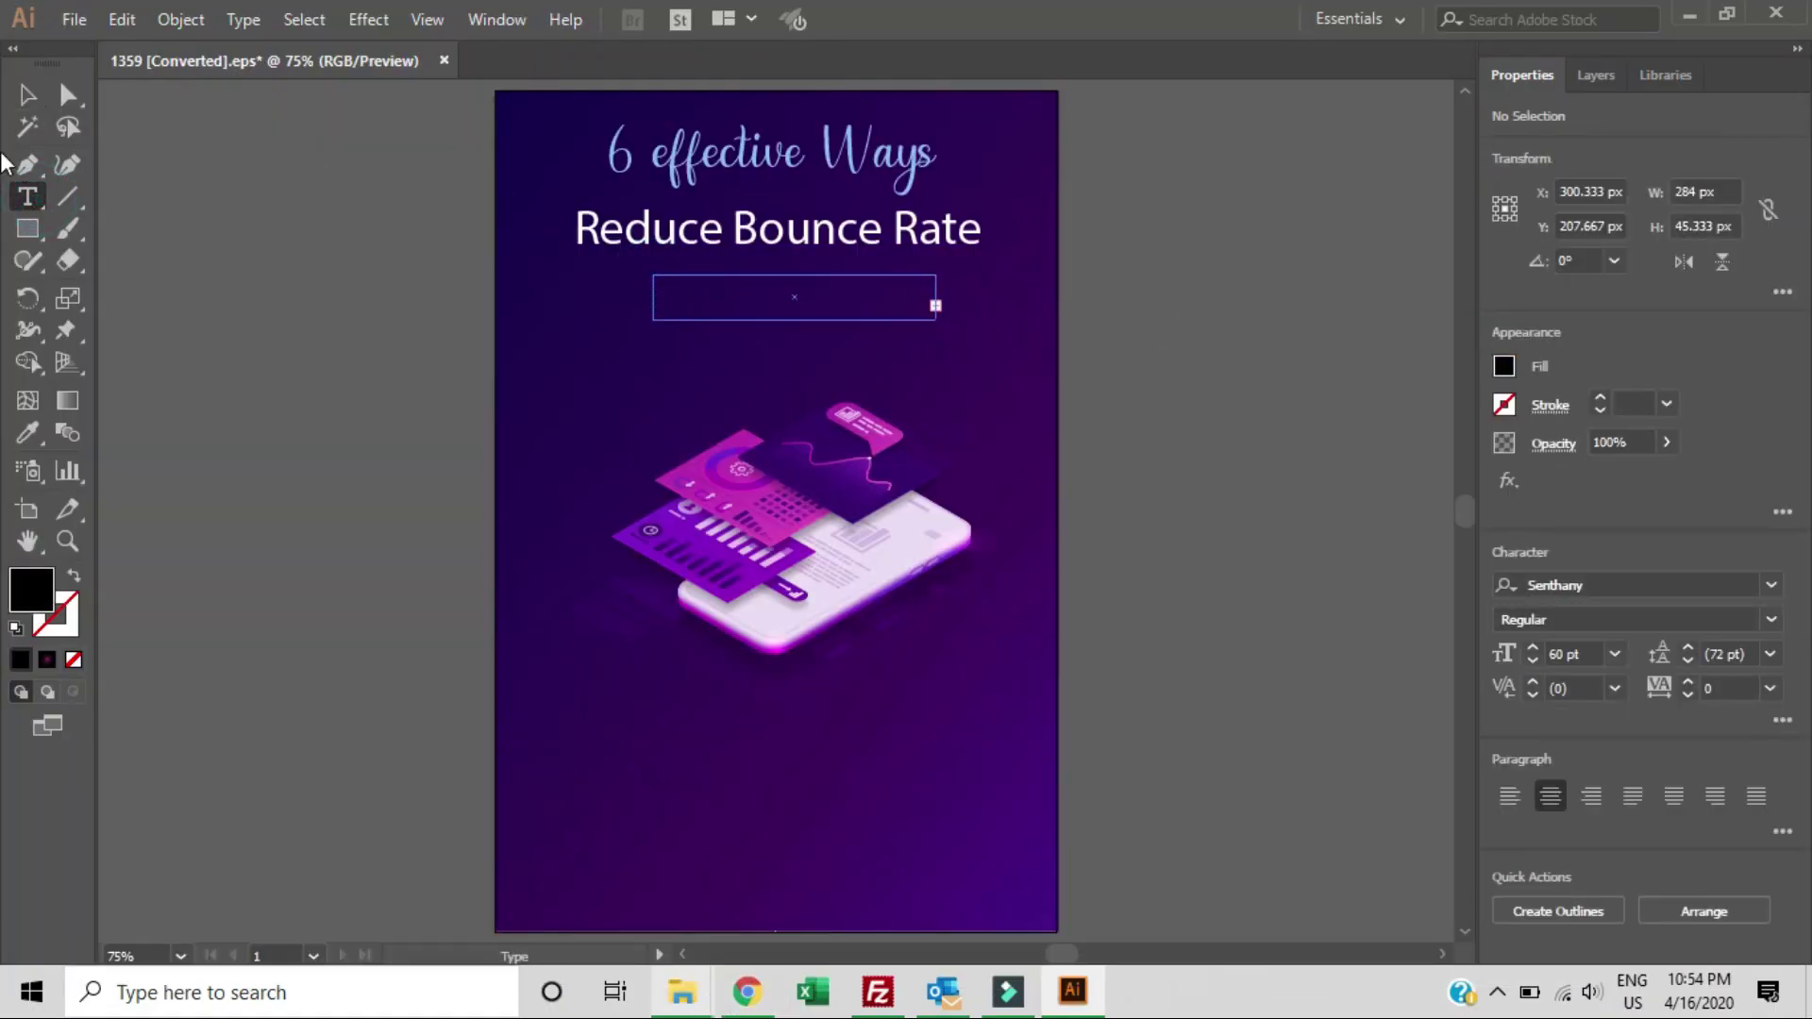
pyautogui.click(1615, 653)
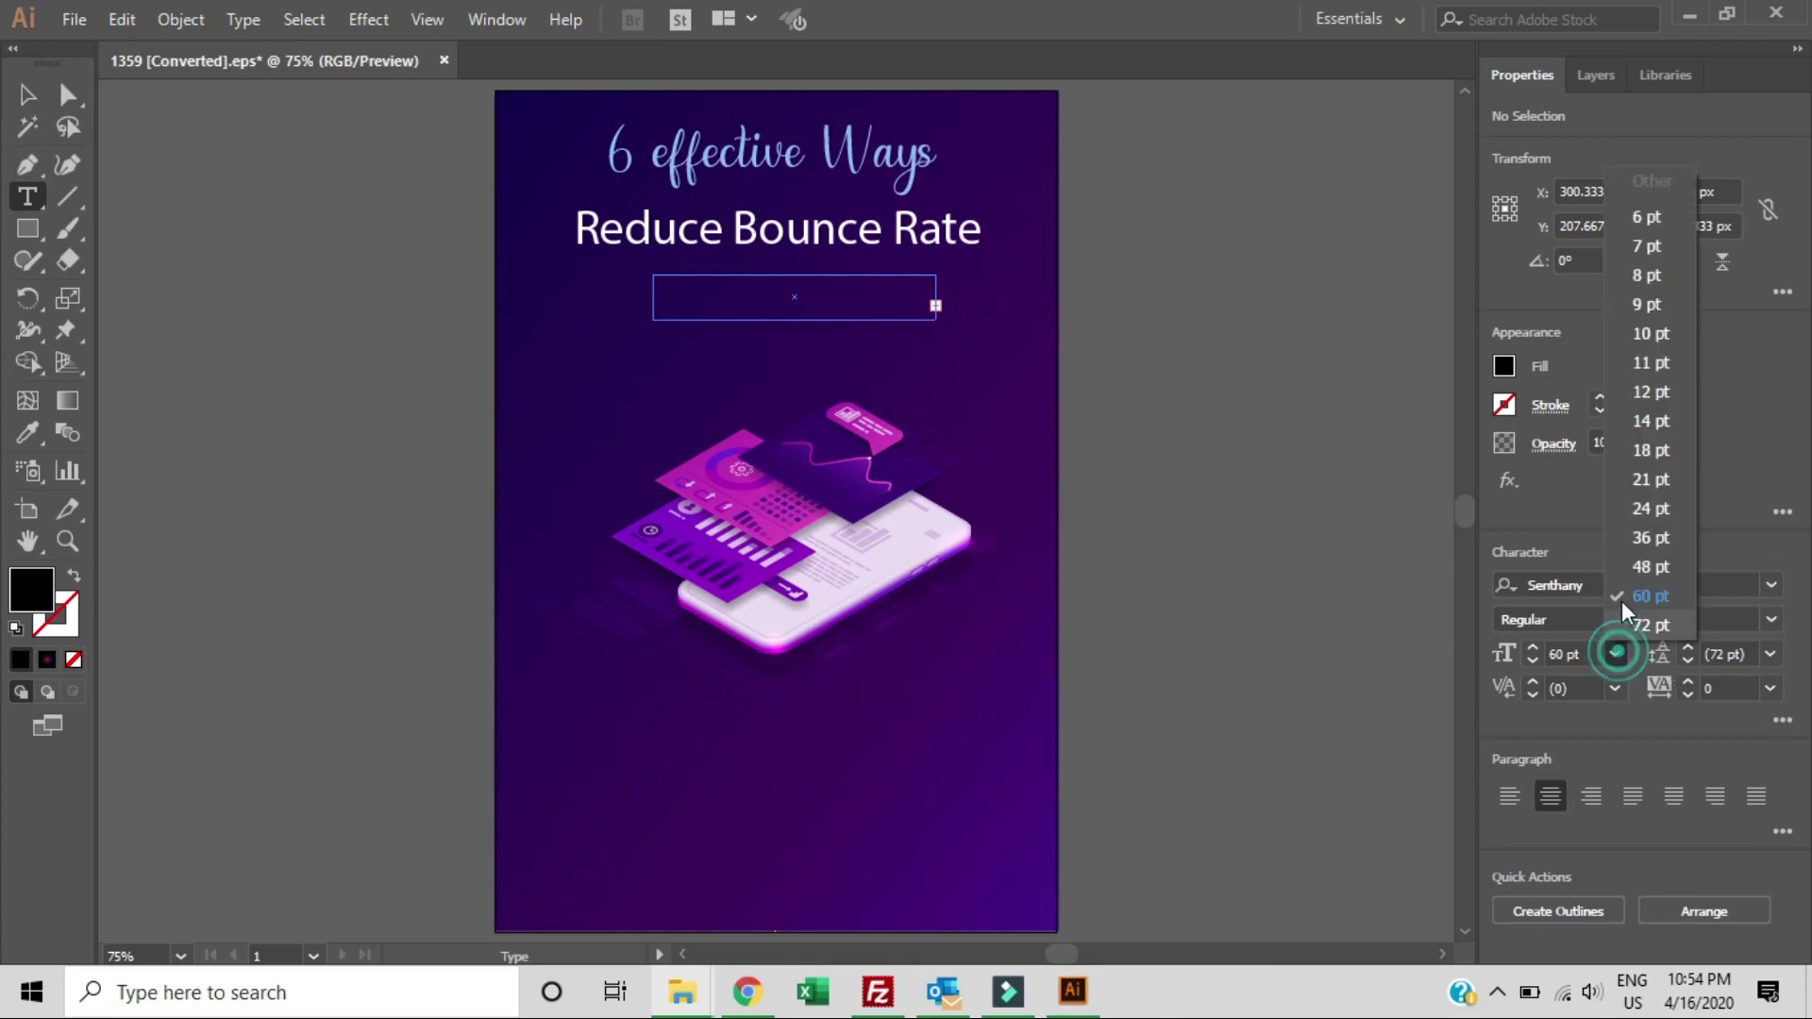
pyautogui.click(1638, 507)
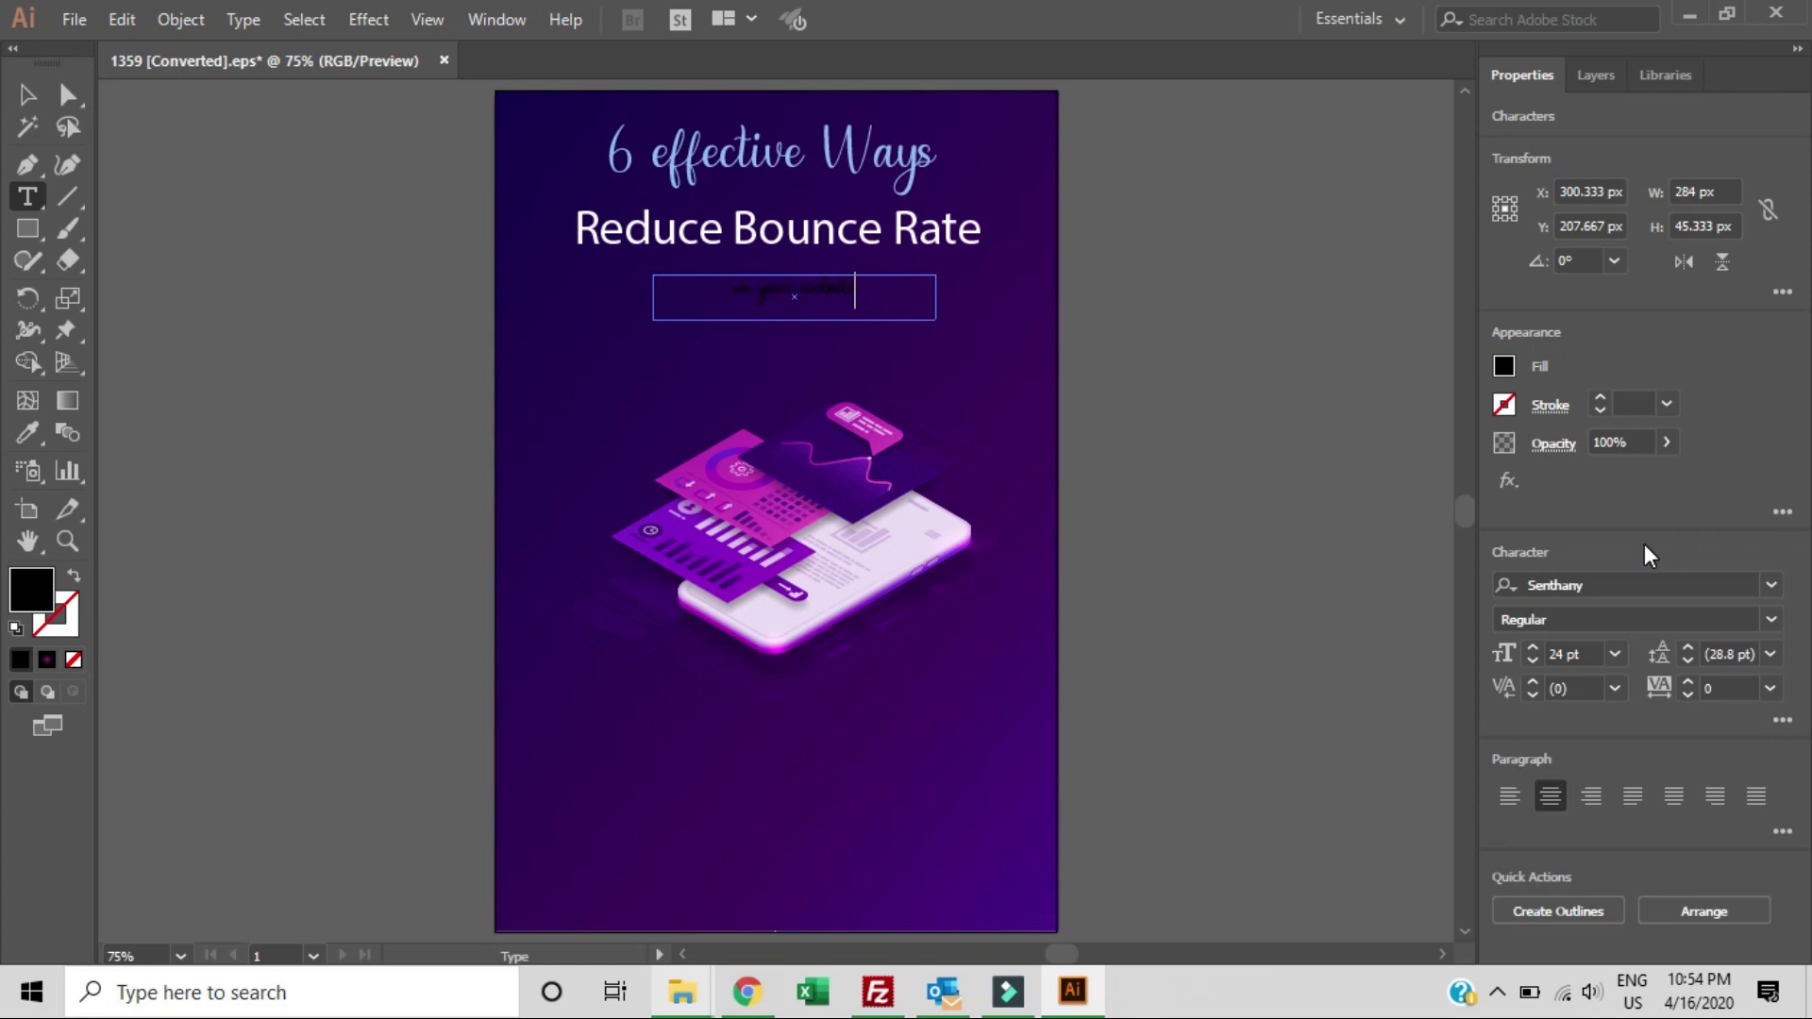
# Set the fill of the "on your website" text to white
pyautogui.hotkey('ctrl', 'a')
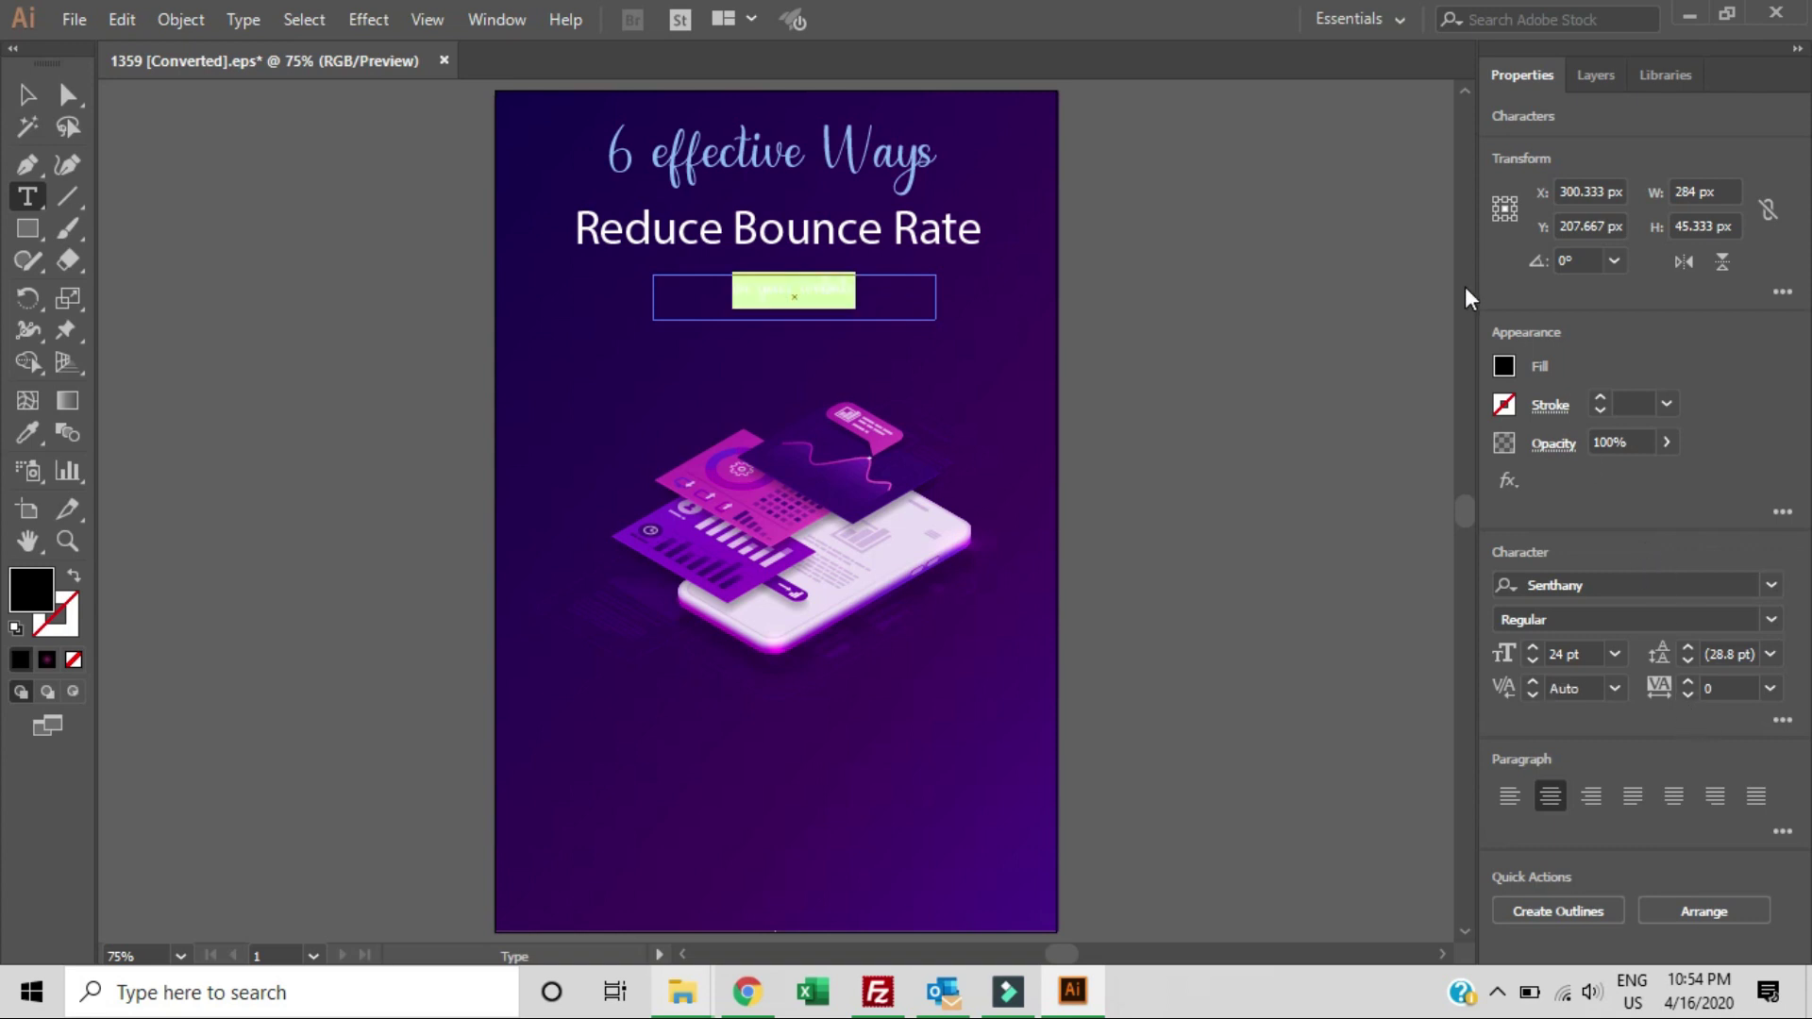
pyautogui.click(1503, 365)
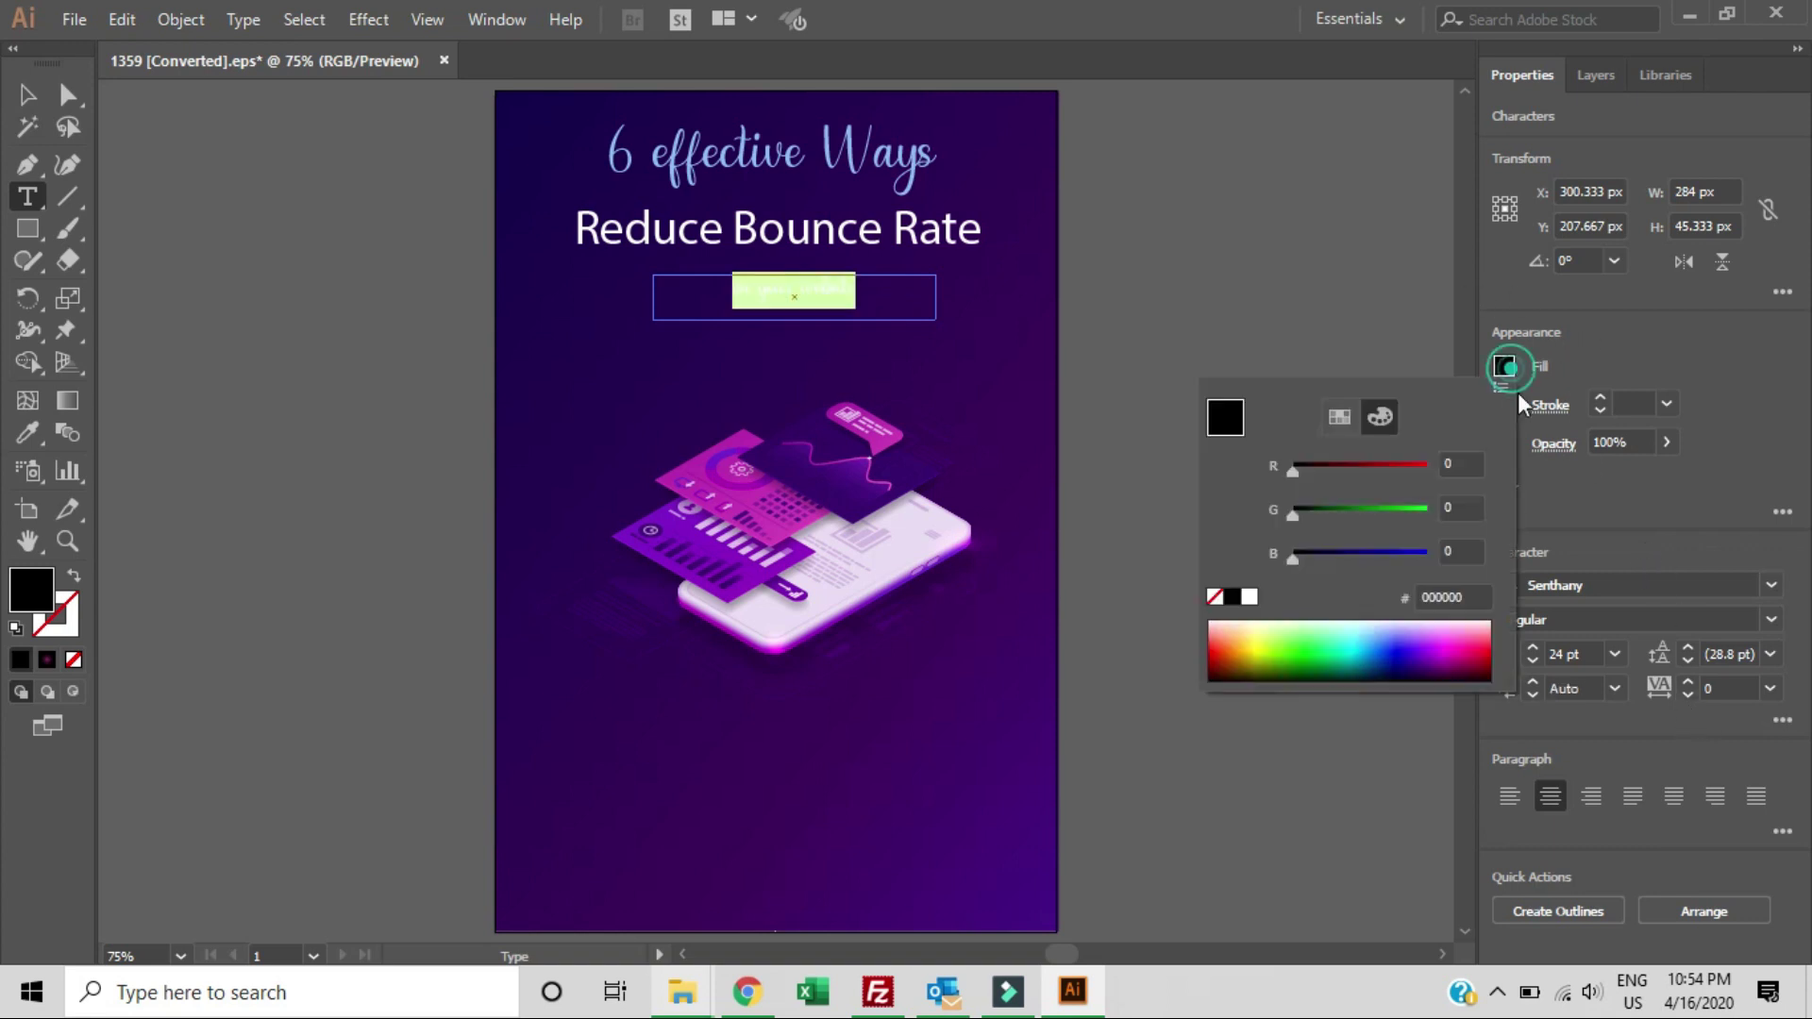
pyautogui.click(1250, 596)
pyautogui.click(1764, 396)
pyautogui.click(31, 96)
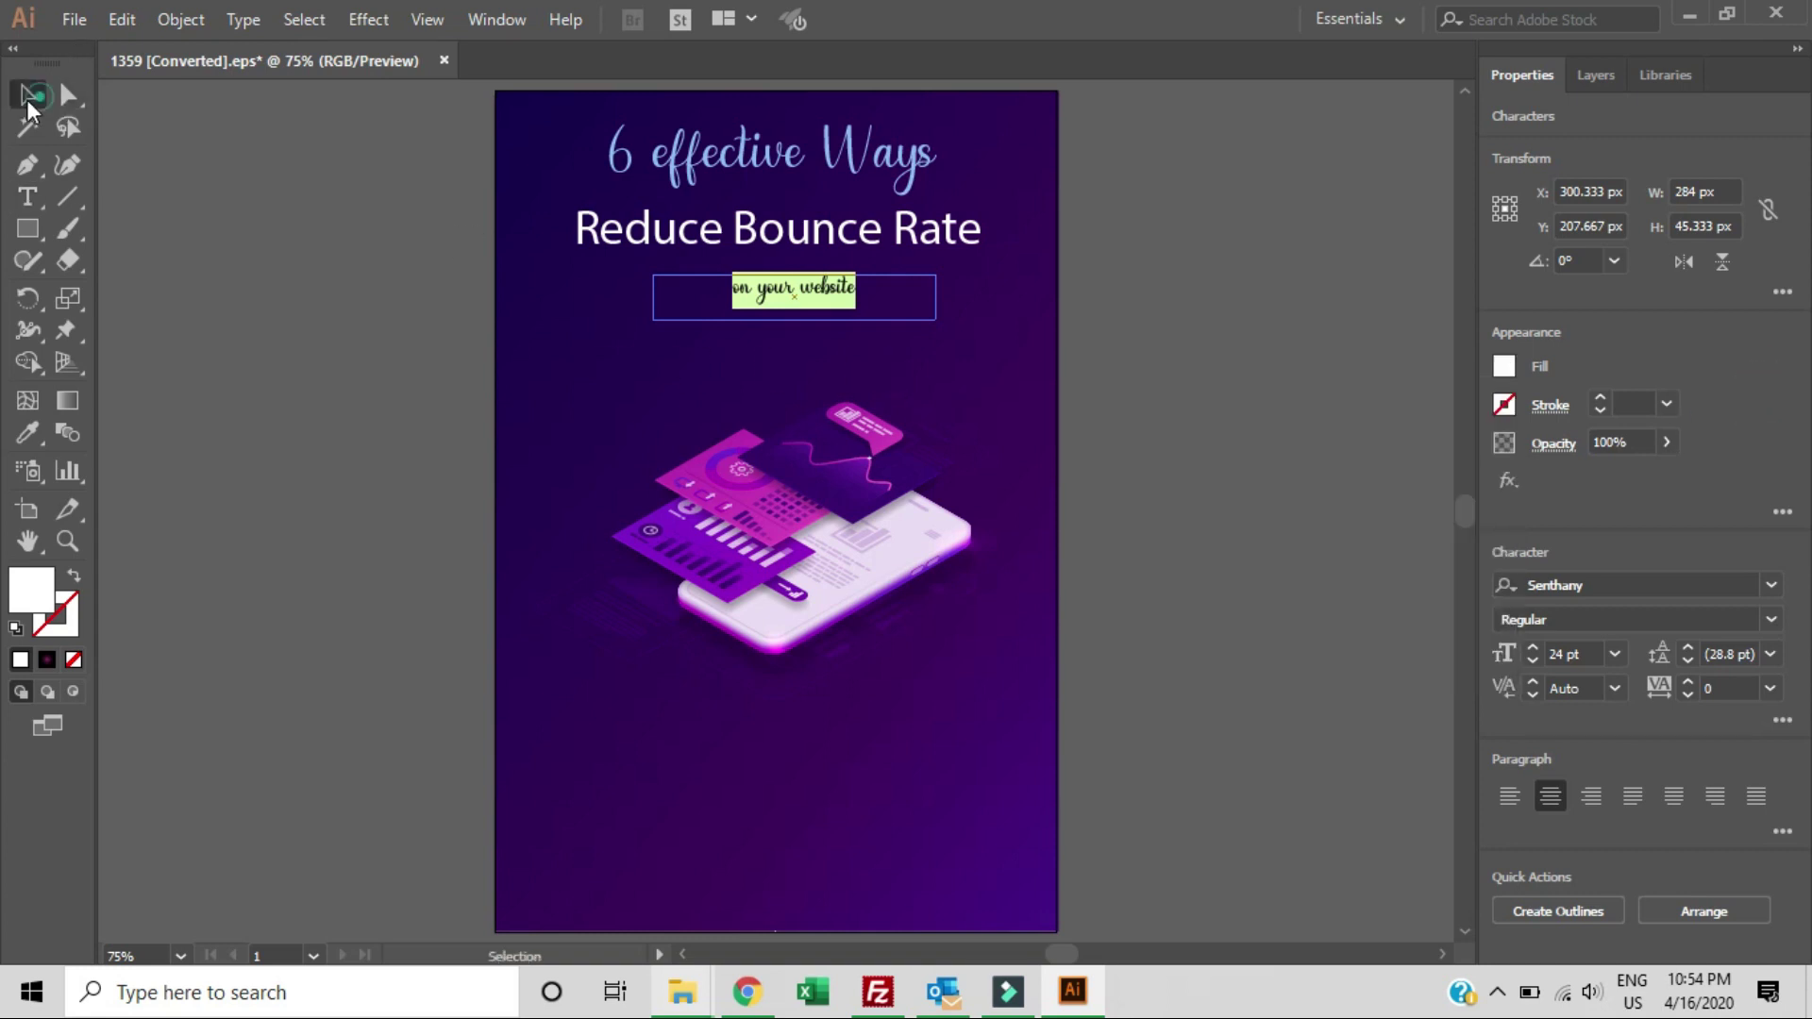
# Set the "on your website" text to Montserrat Medium Italic and shift it slightly left and down
pyautogui.click(1770, 585)
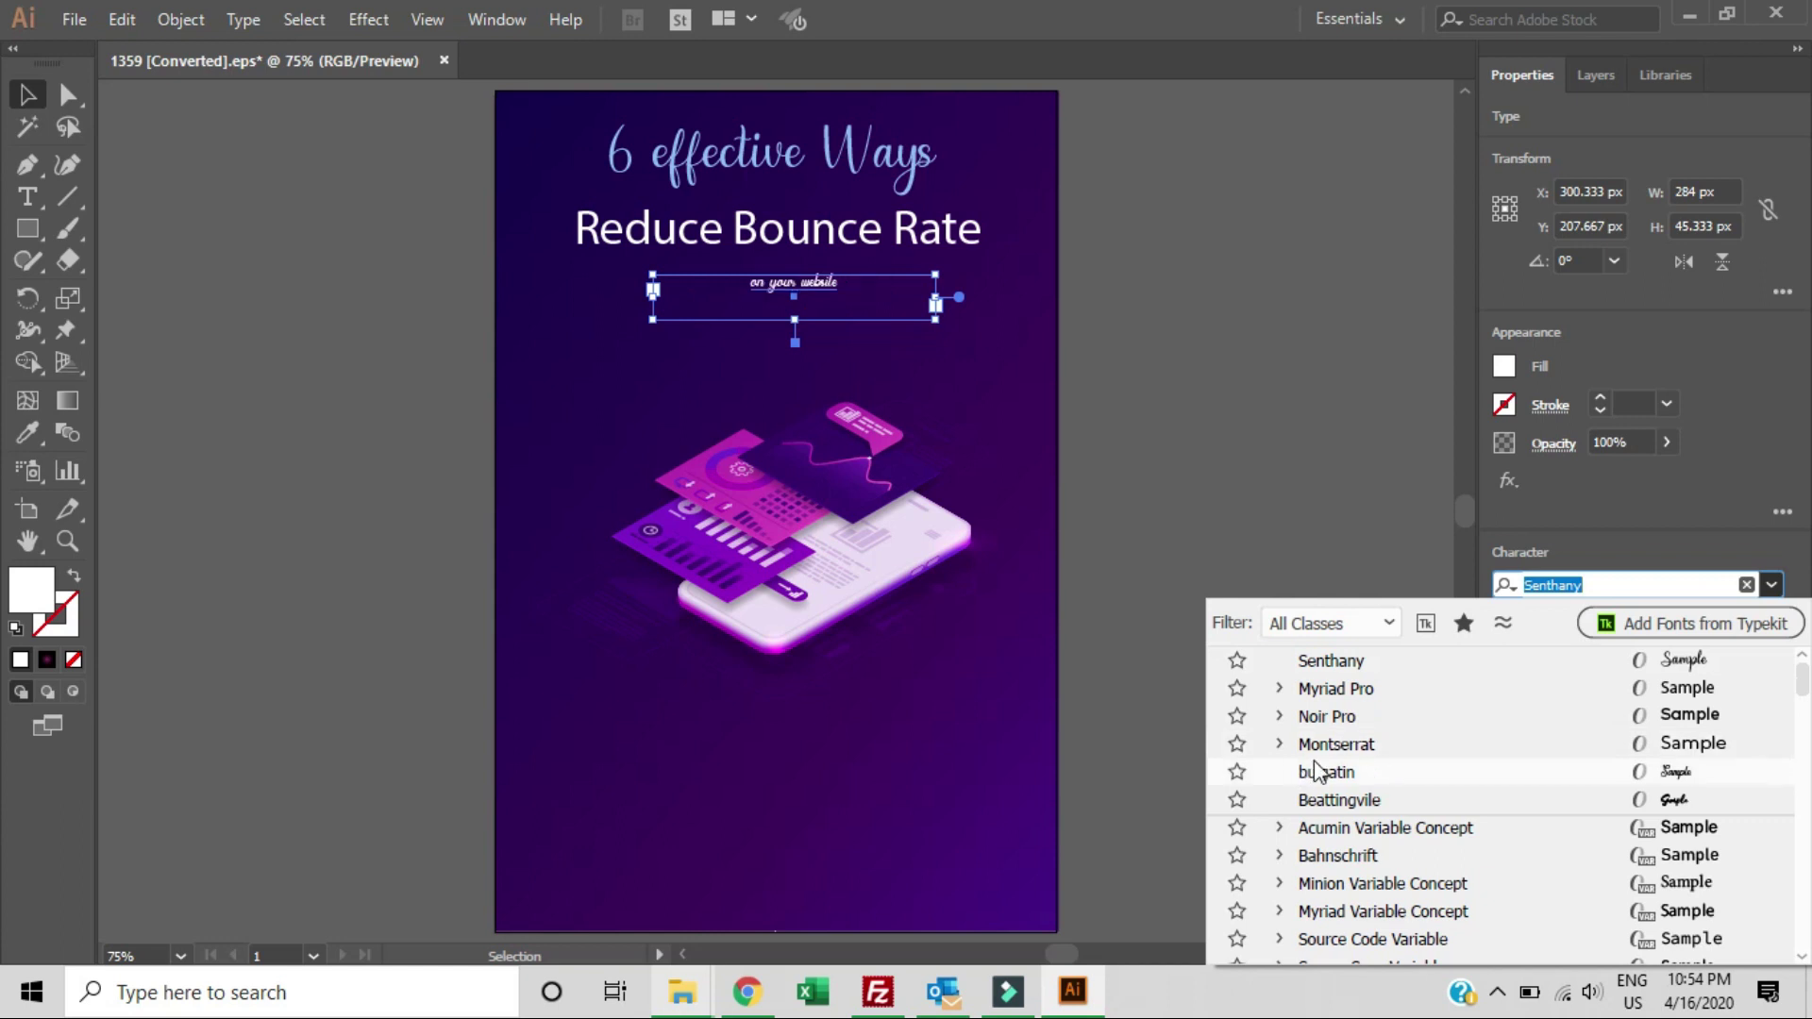
pyautogui.click(1312, 748)
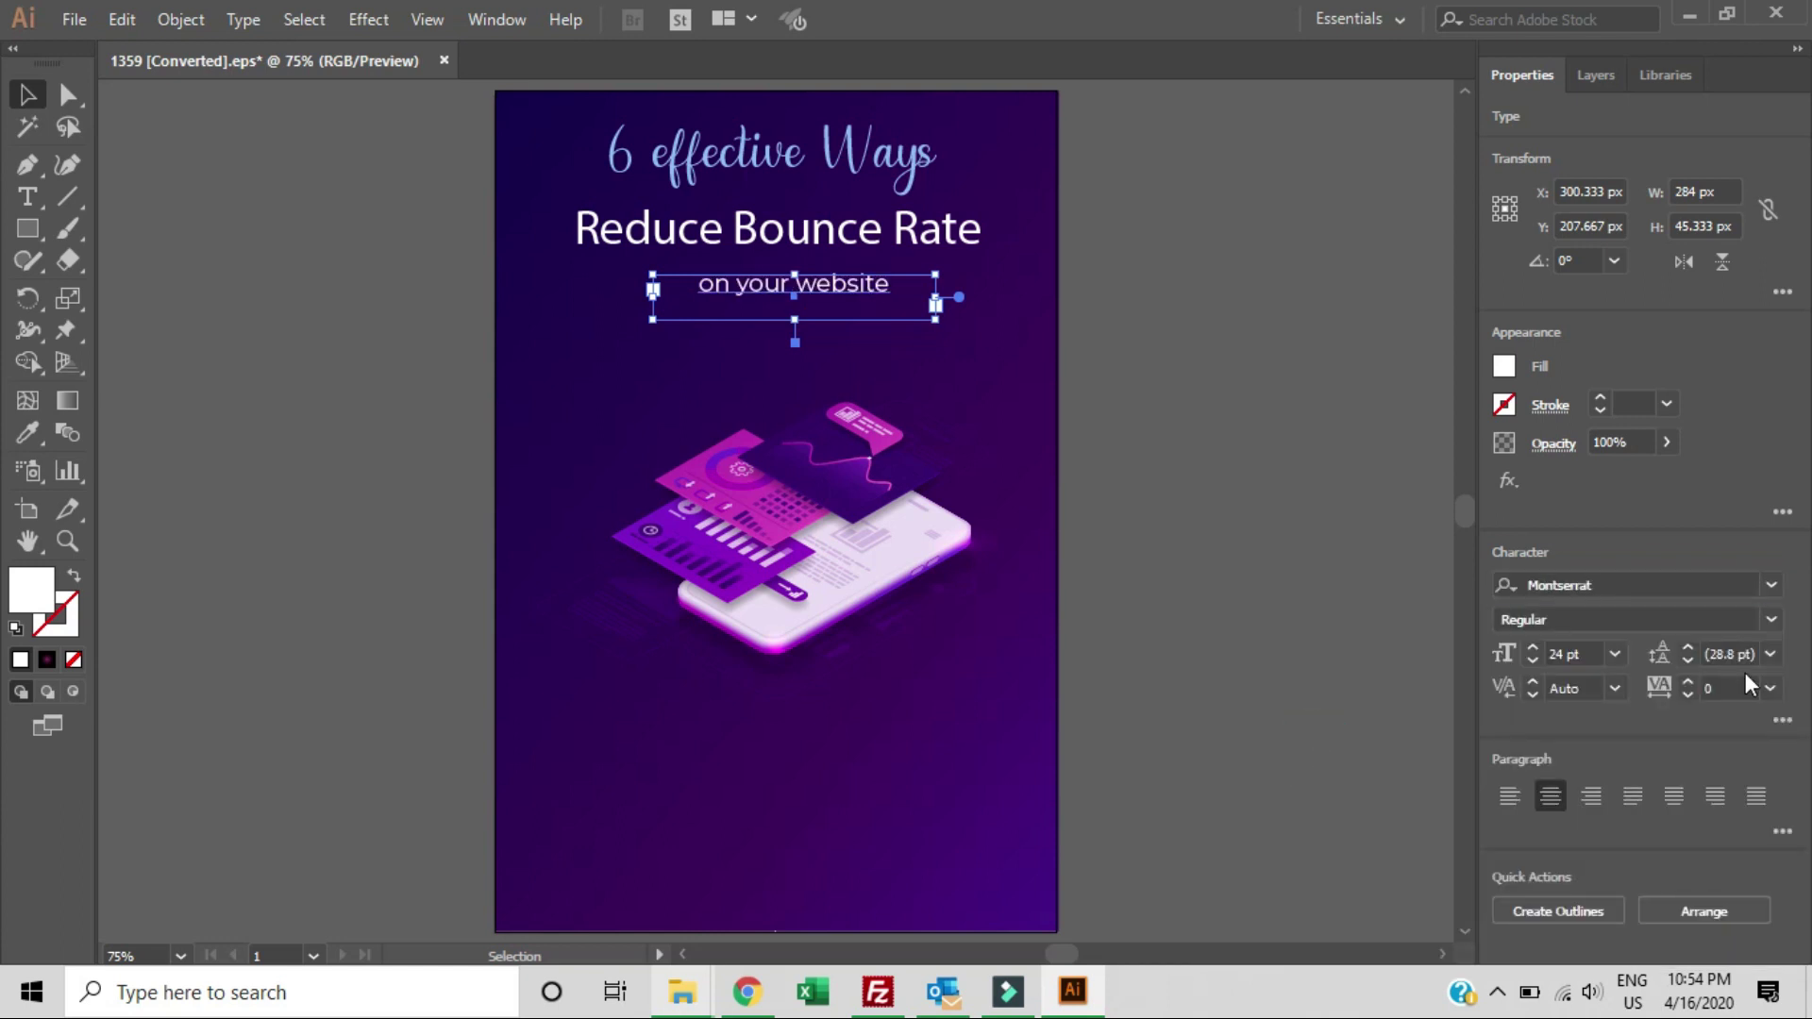
pyautogui.click(1770, 619)
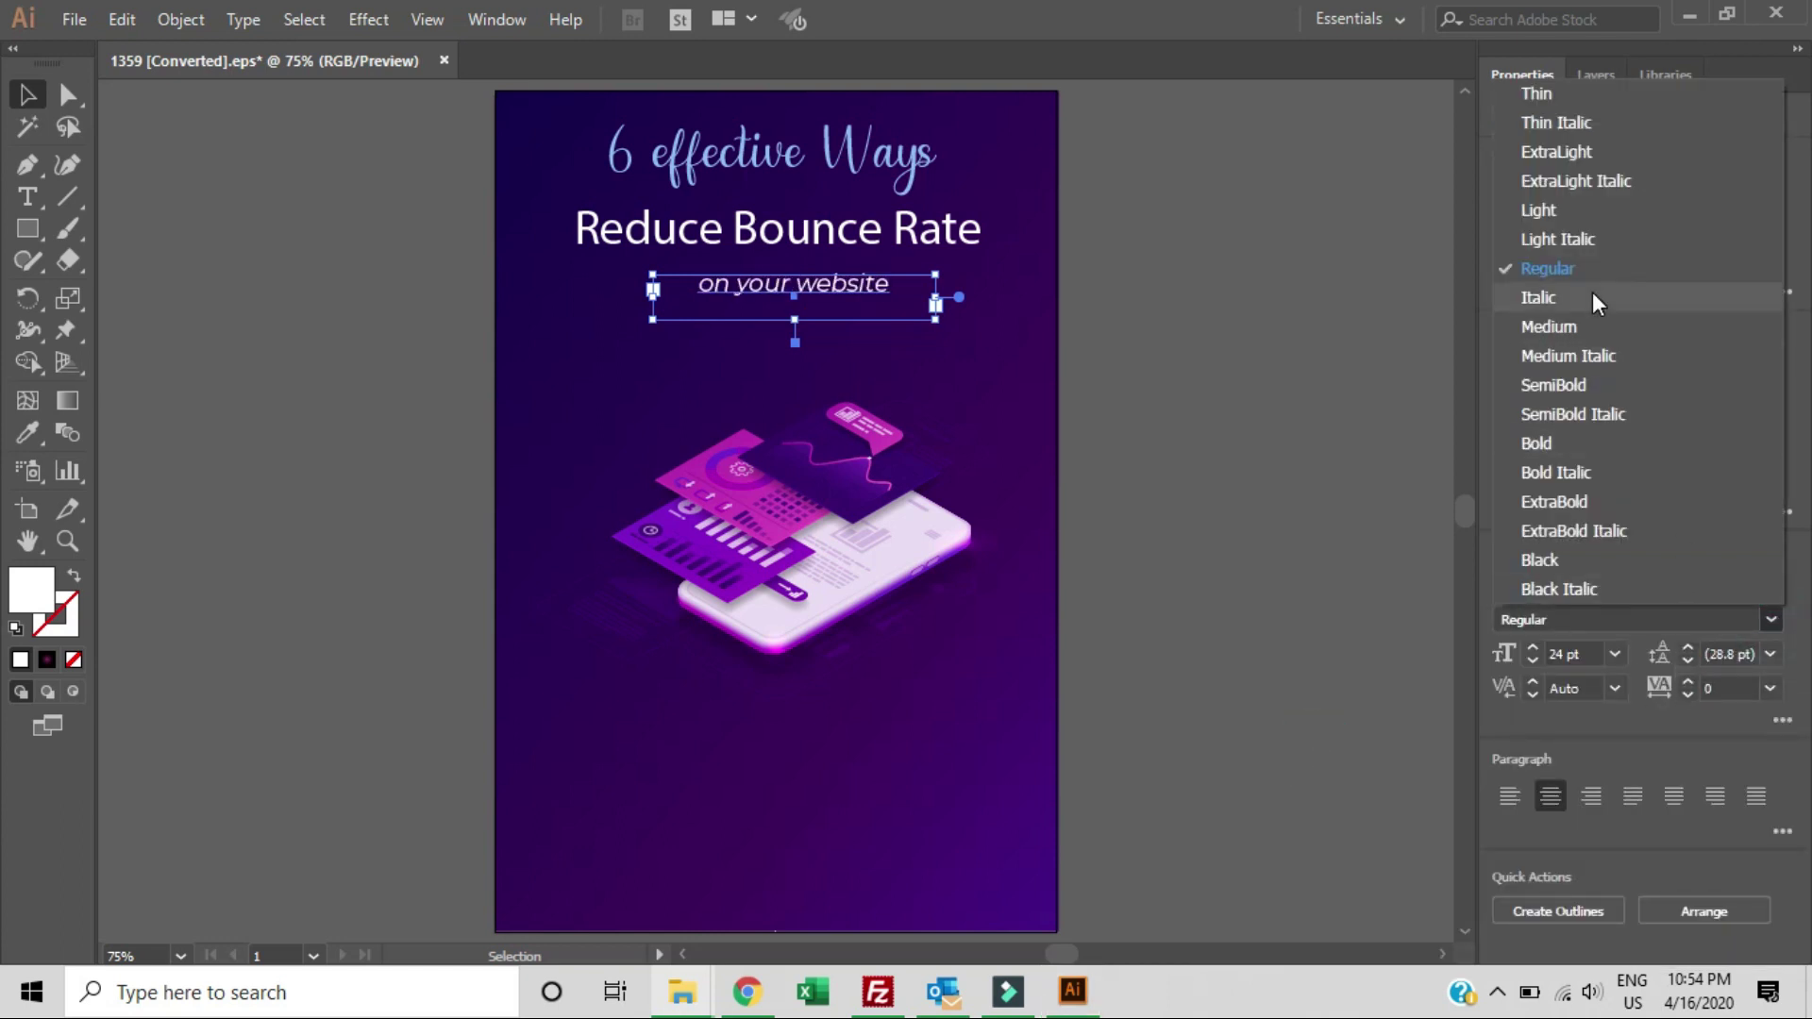
pyautogui.click(1594, 356)
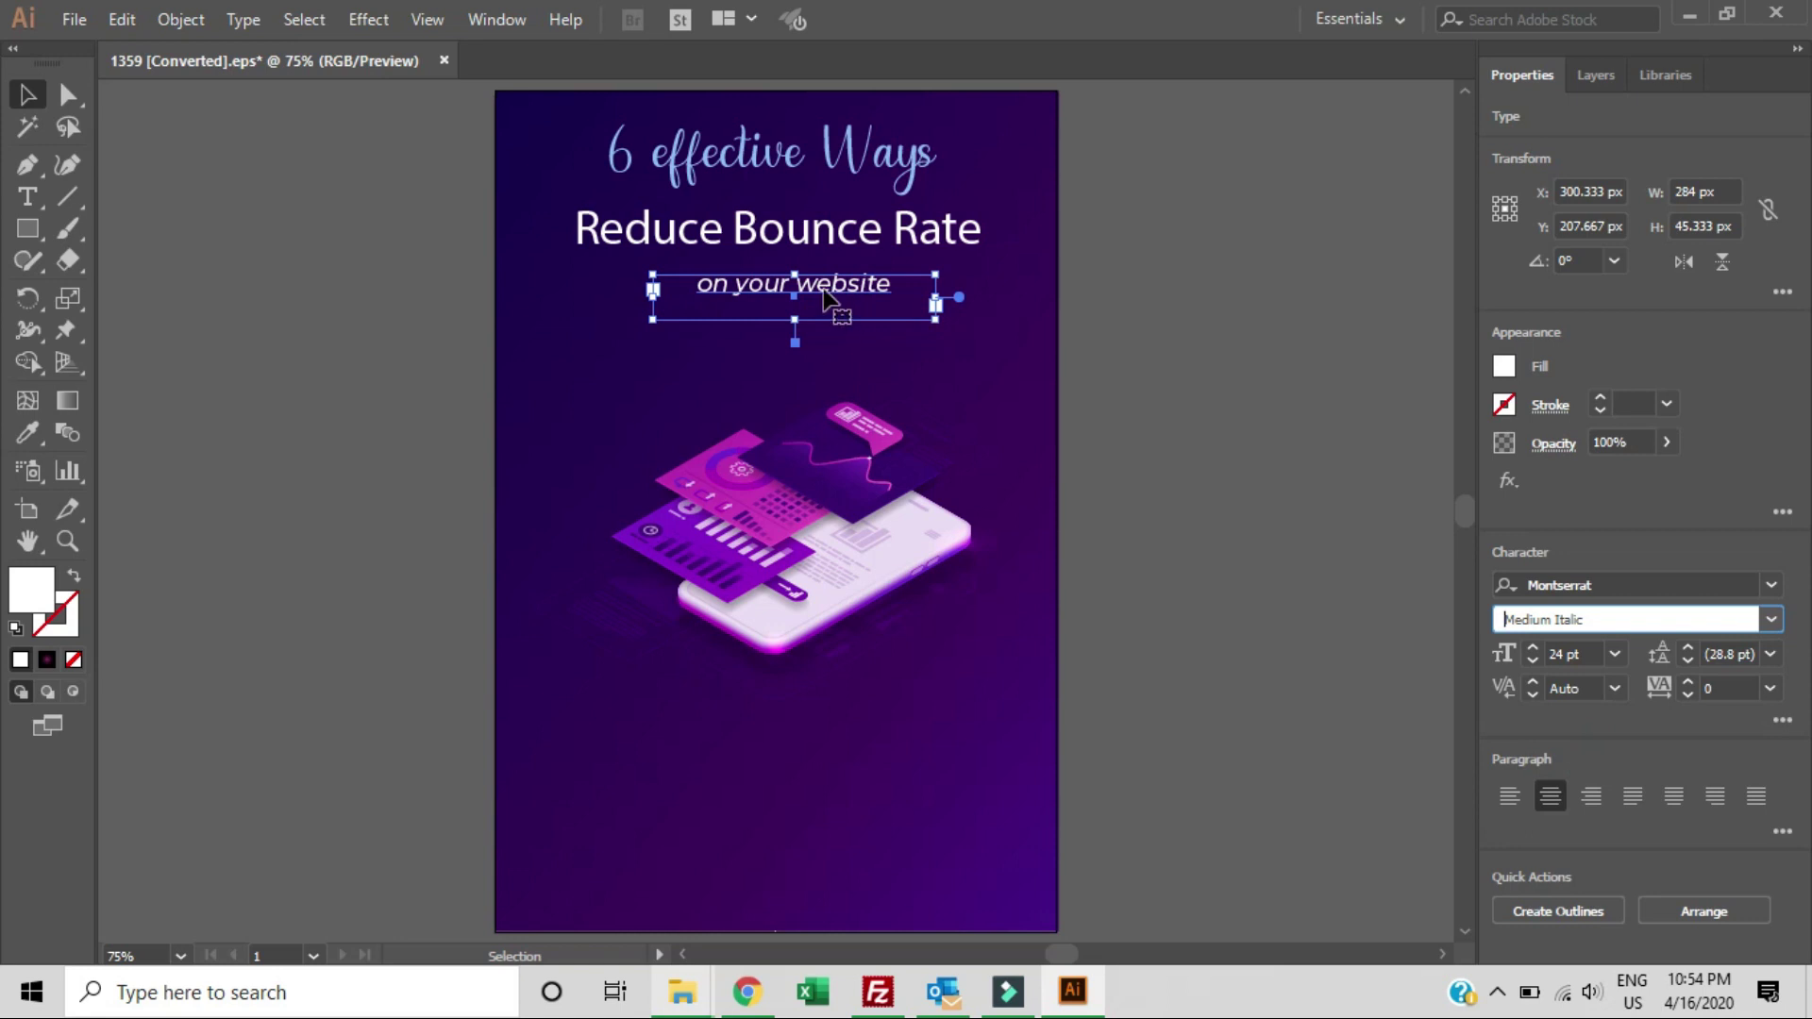
pyautogui.moveTo(826, 299); pyautogui.dragTo(812, 299)
pyautogui.click(1247, 336)
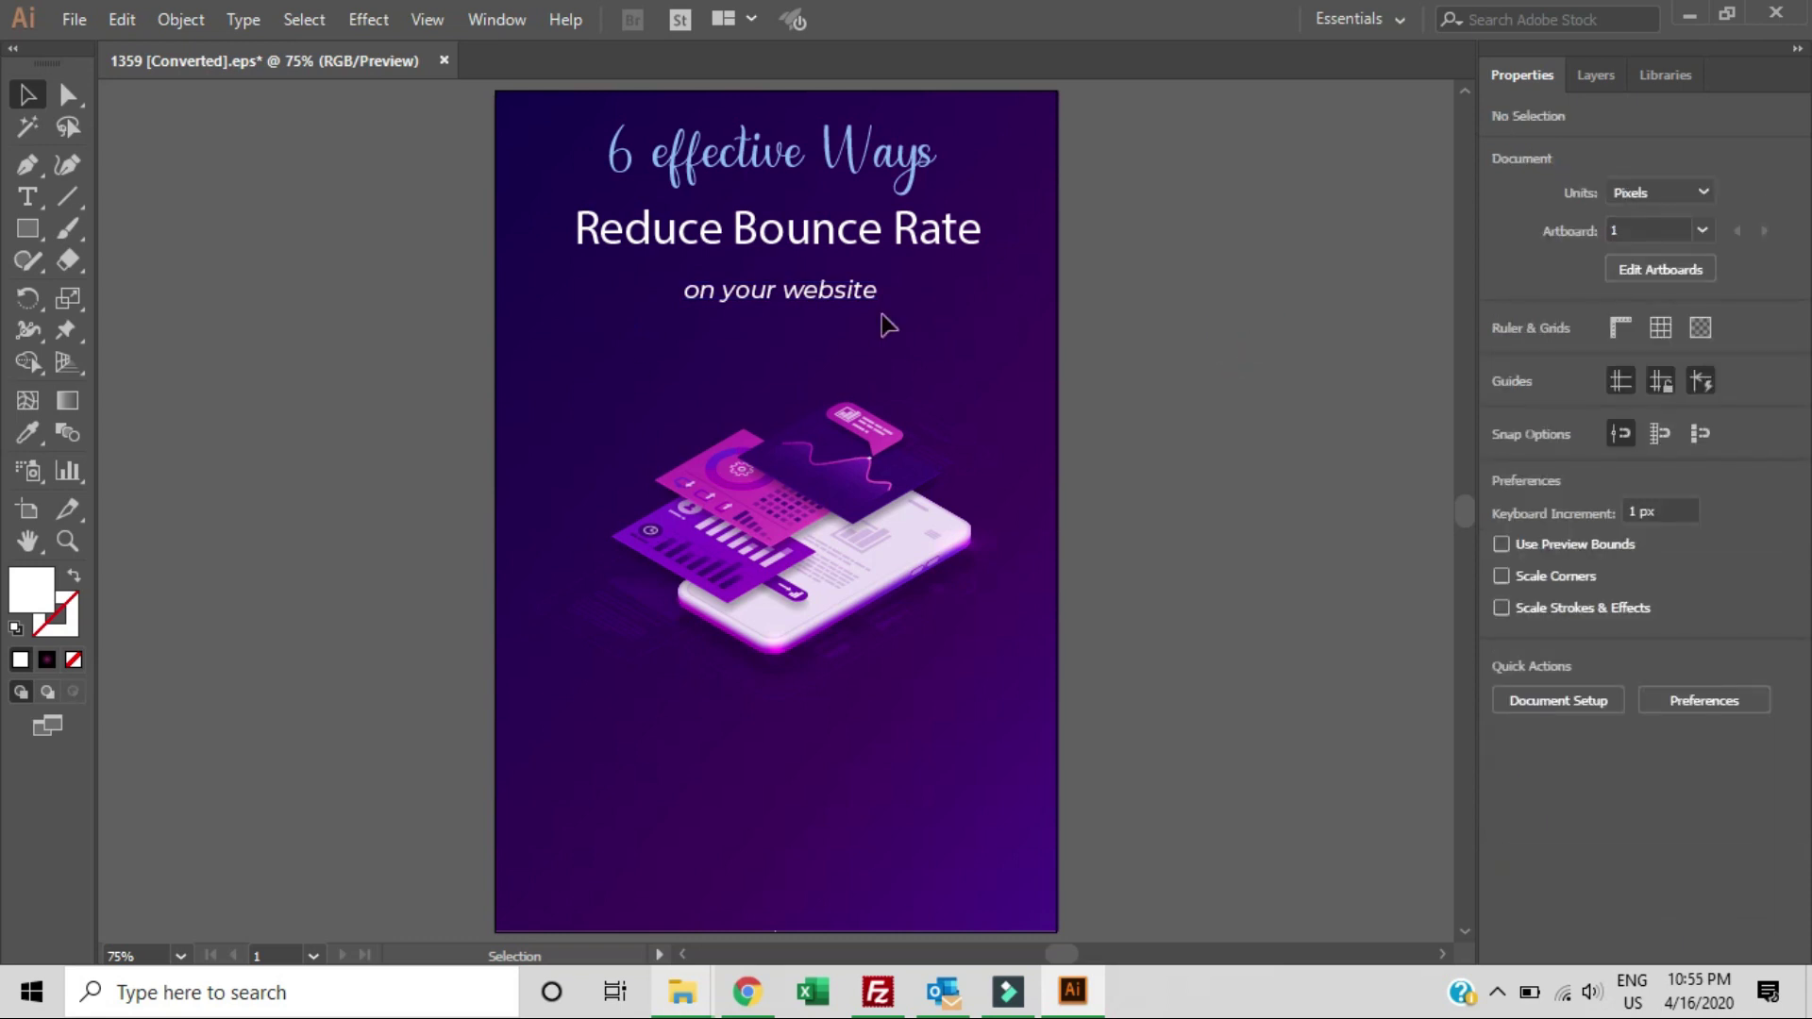
# Set the "on your website" text to 36 pt, widen its area to about 328 px and centre it under the title
pyautogui.click(852, 296)
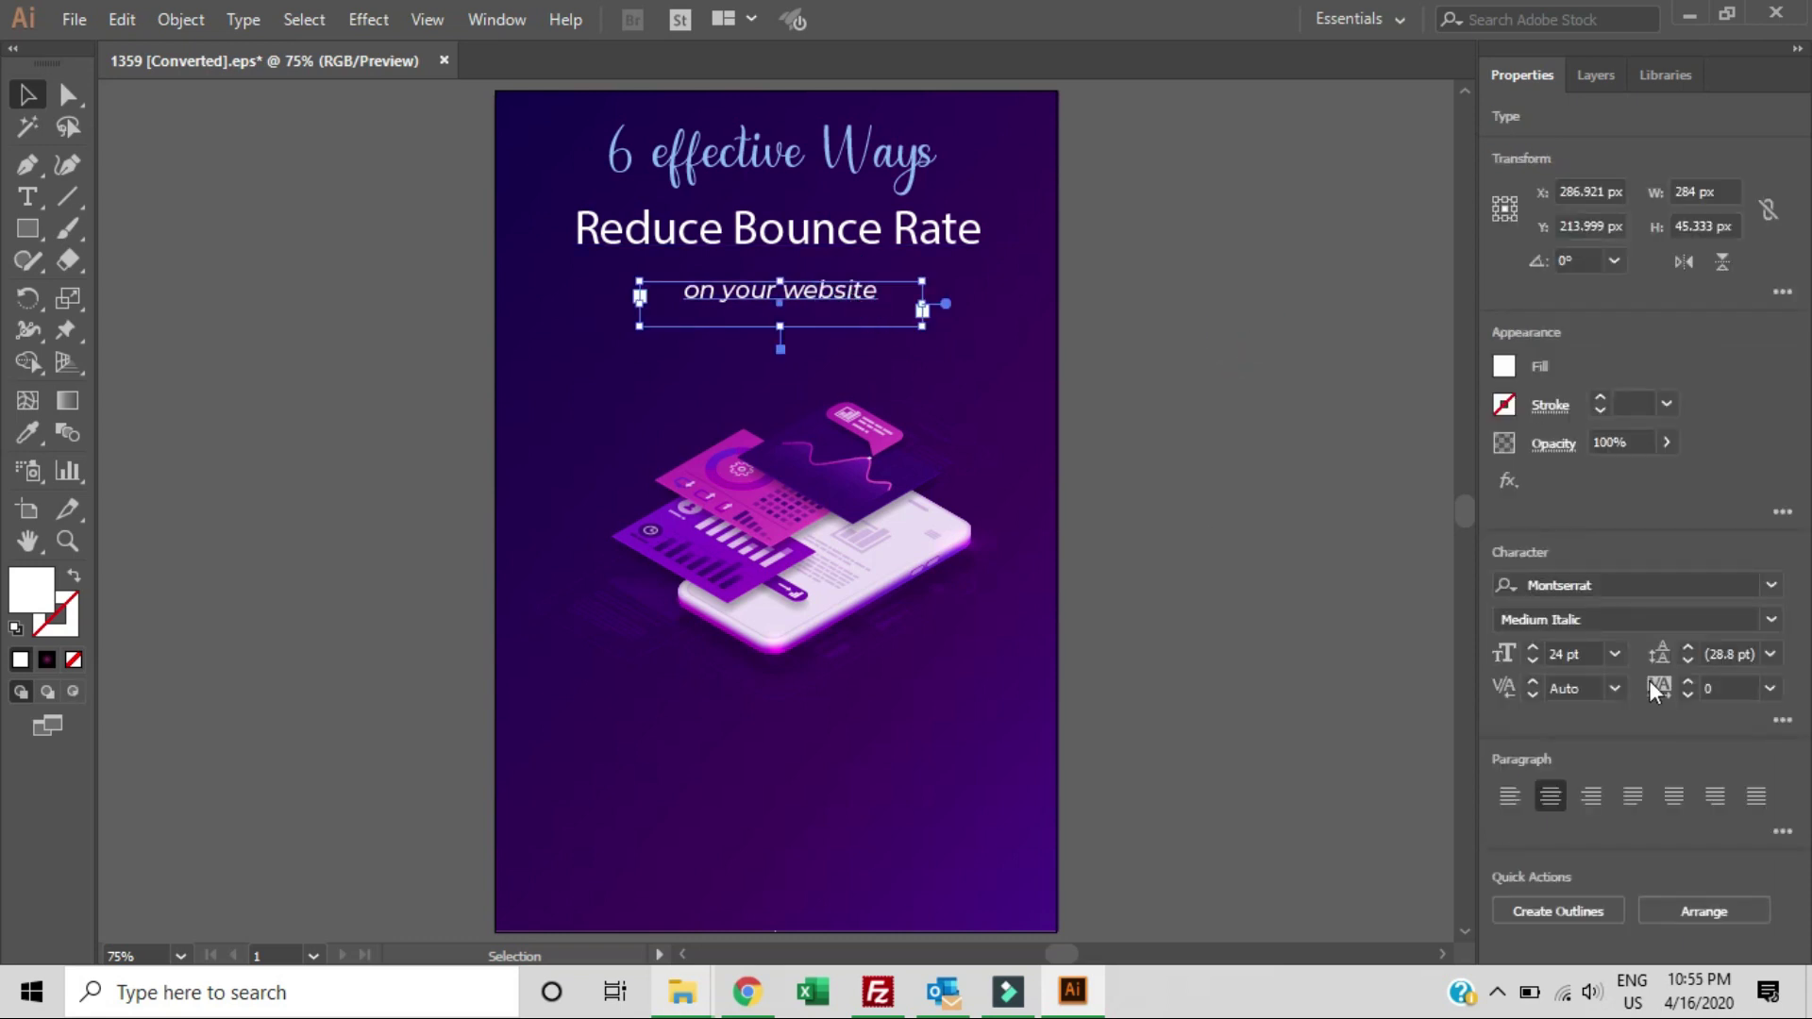
pyautogui.click(1615, 653)
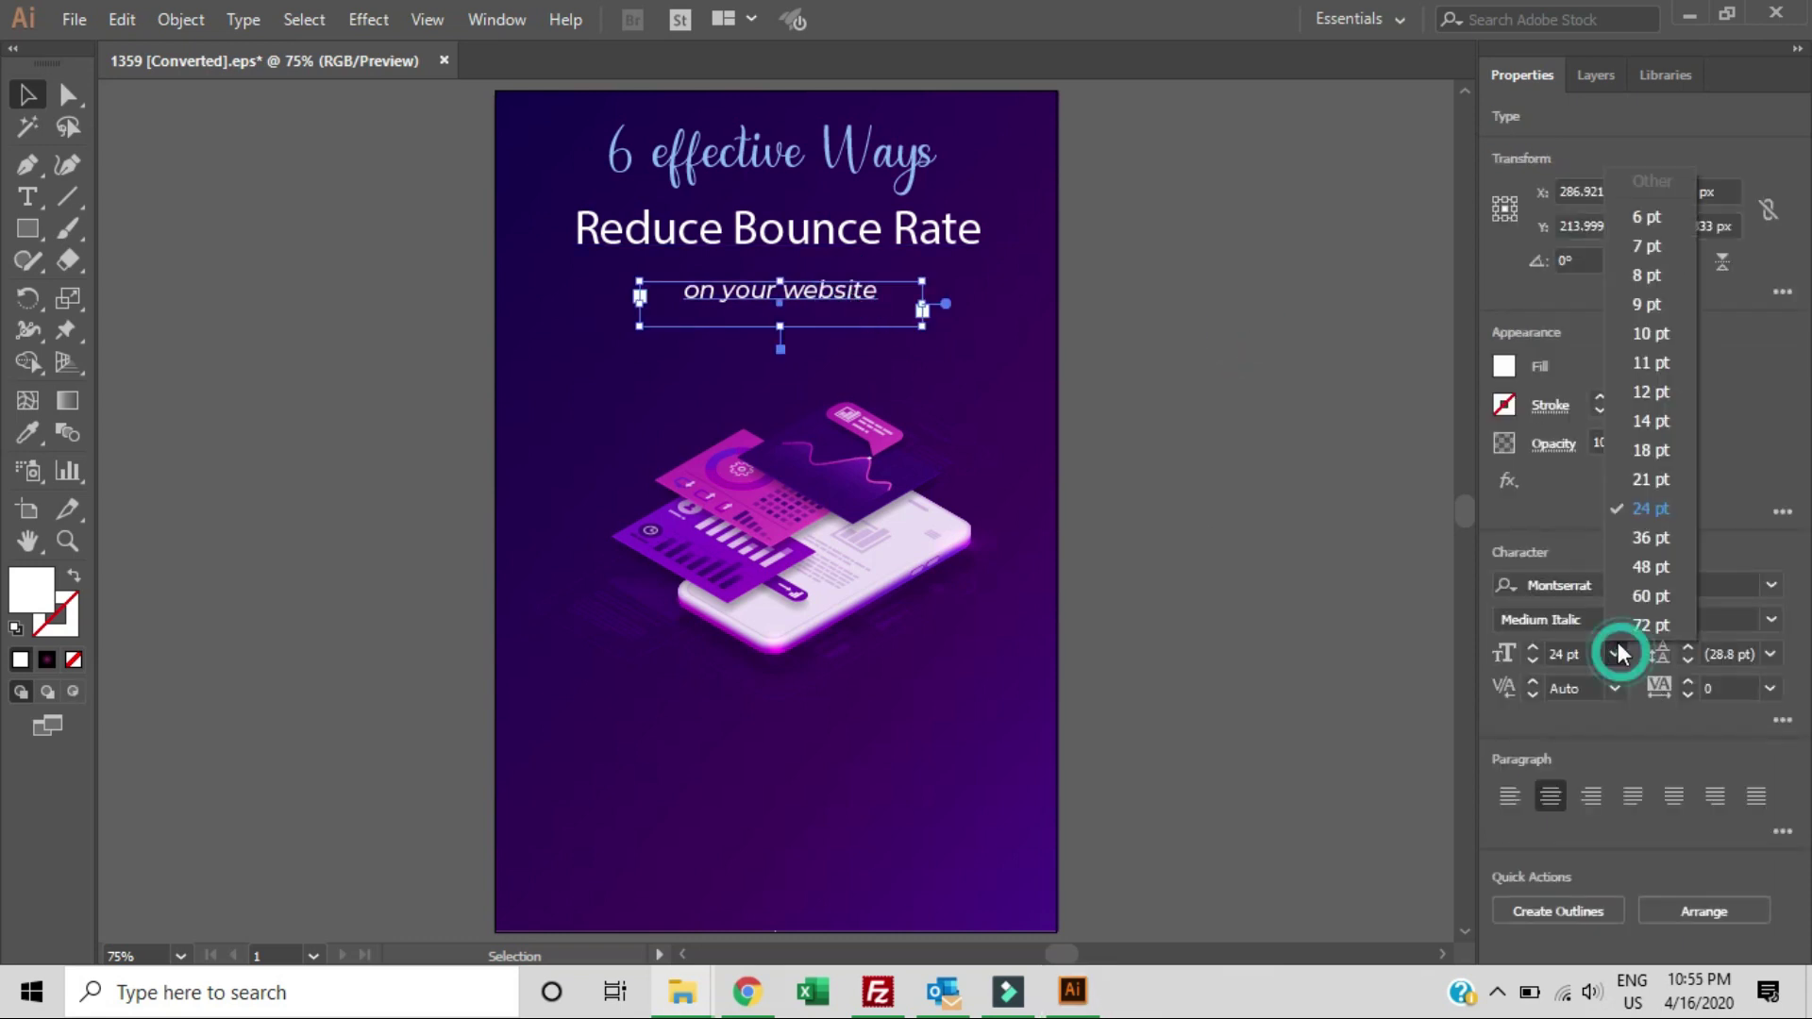
pyautogui.click(1642, 537)
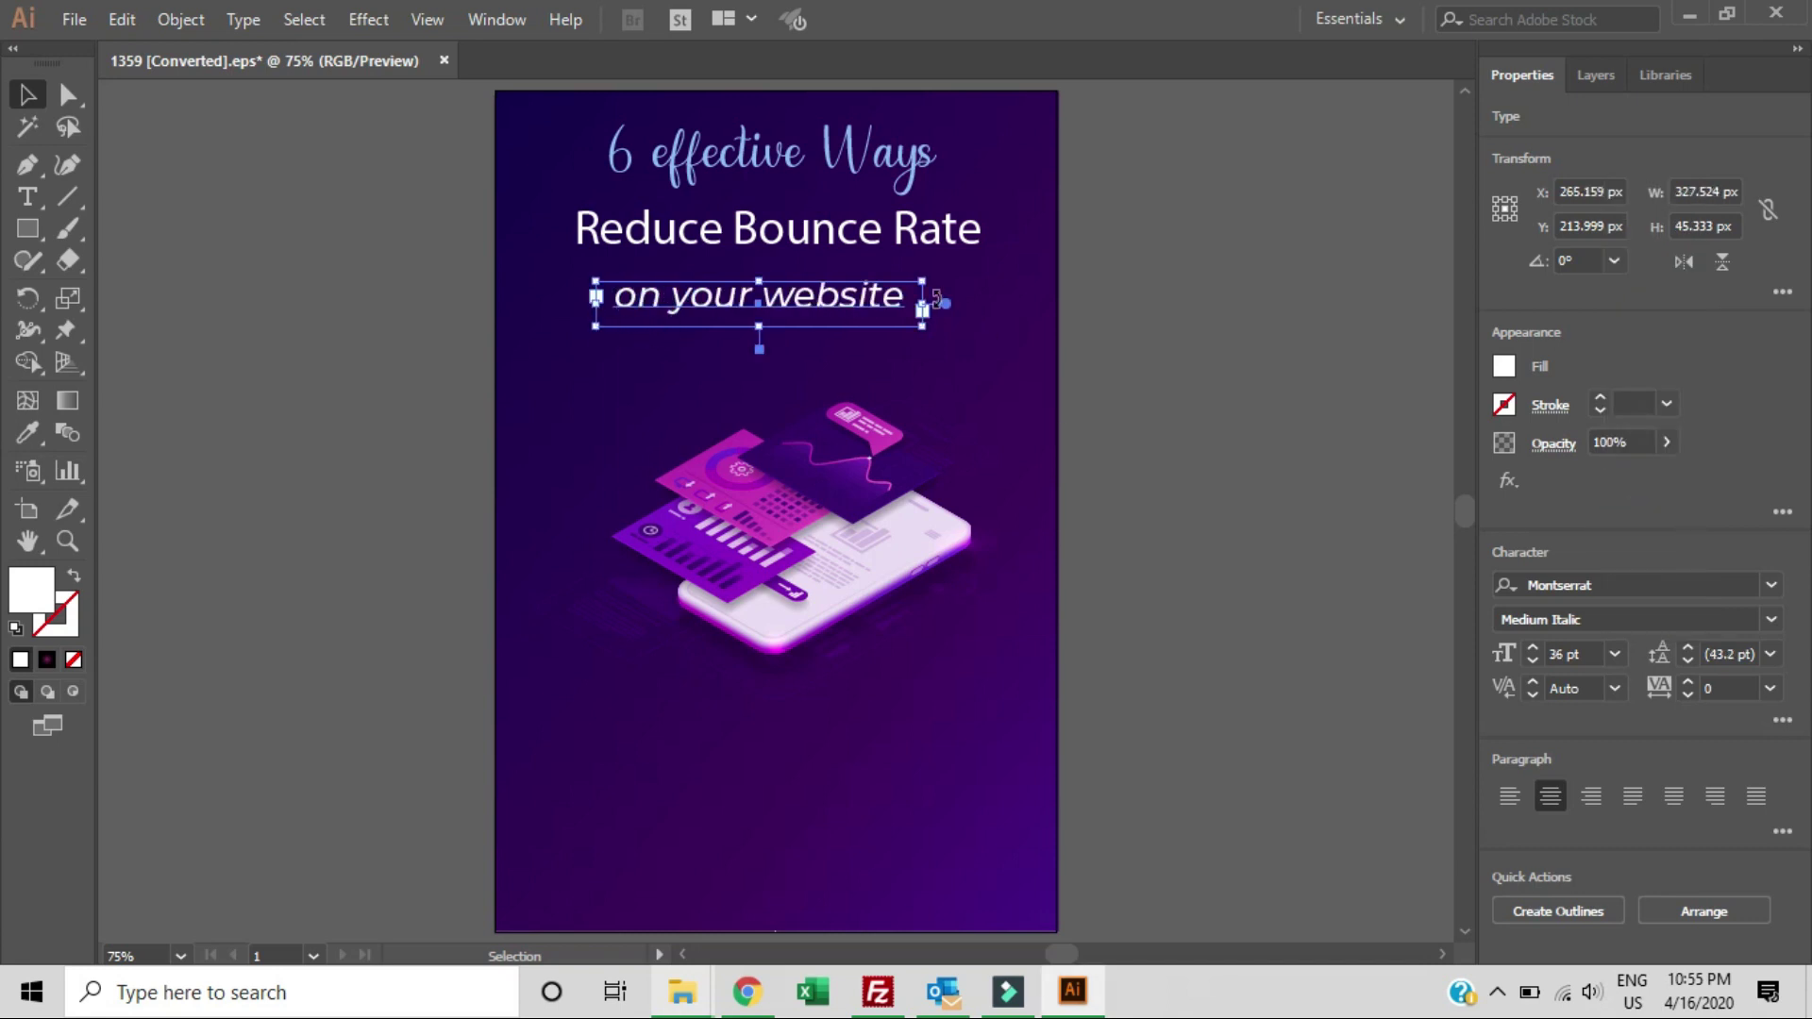
pyautogui.moveTo(849, 311); pyautogui.dragTo(866, 321)
pyautogui.click(1211, 319)
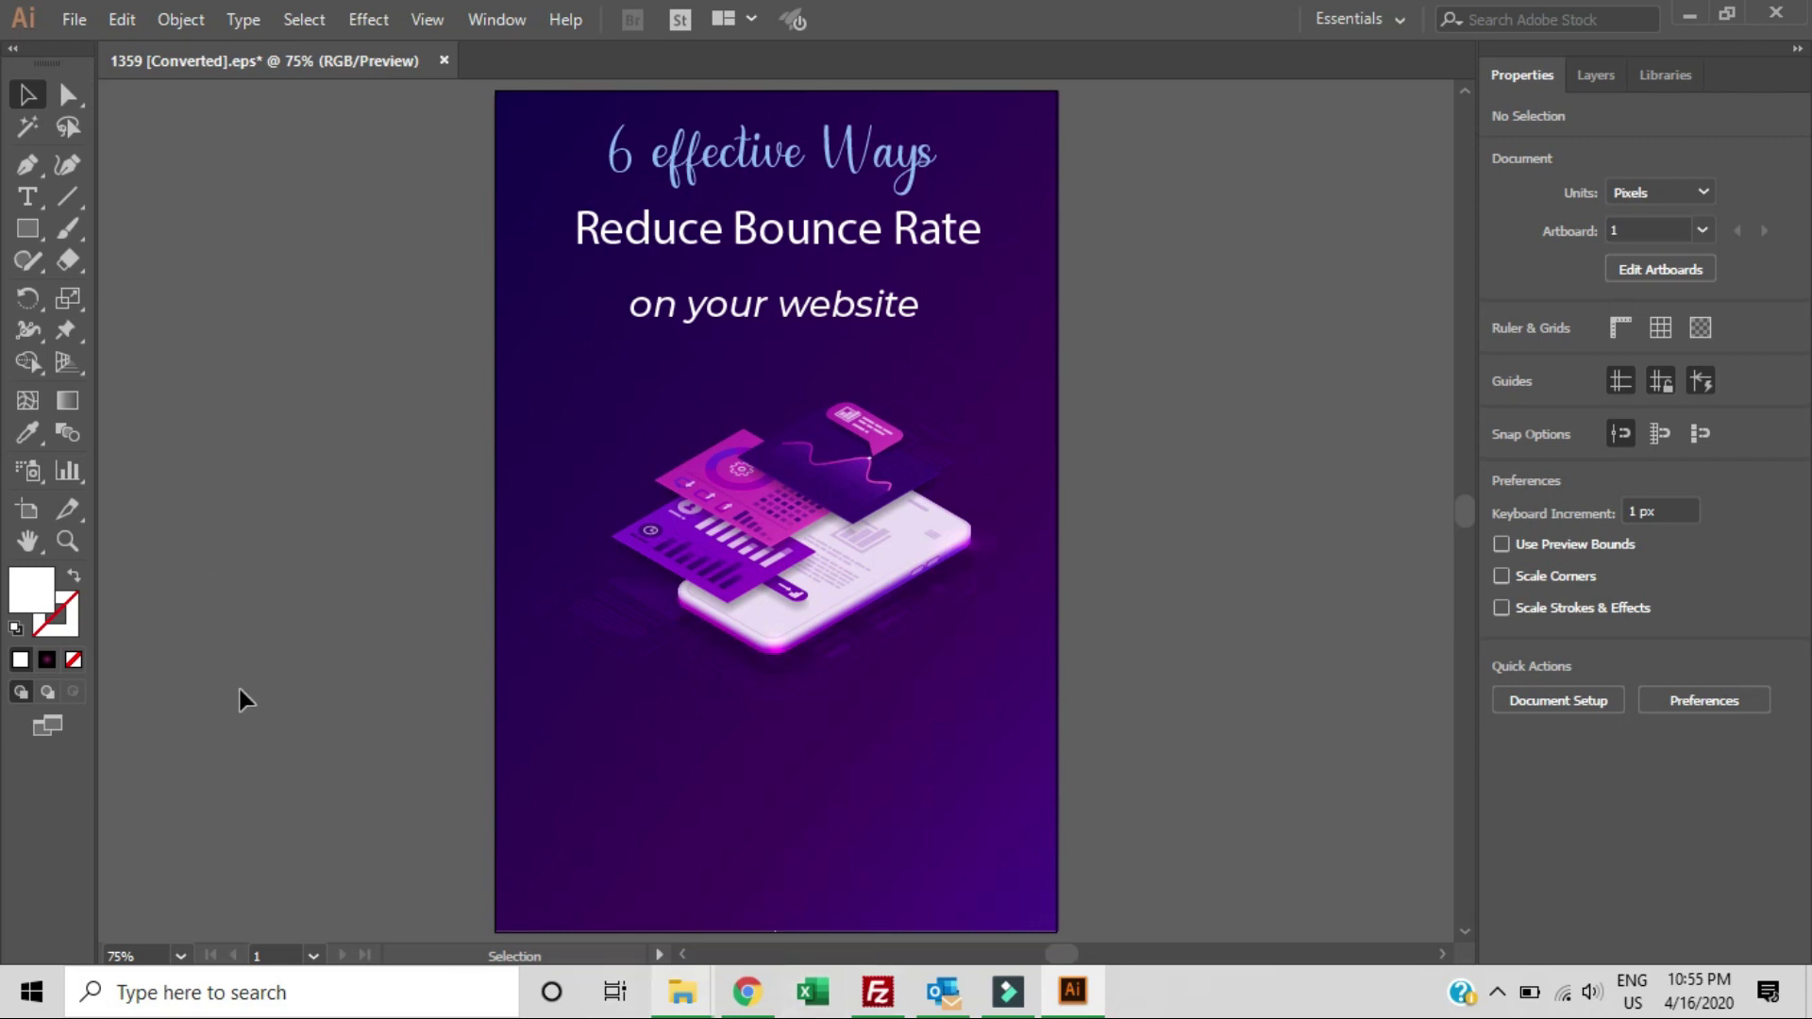
# Add an area text about 287 × 29 px reading "OnlineRockersHub.com" near the bottom of the artboard
pyautogui.click(27, 196)
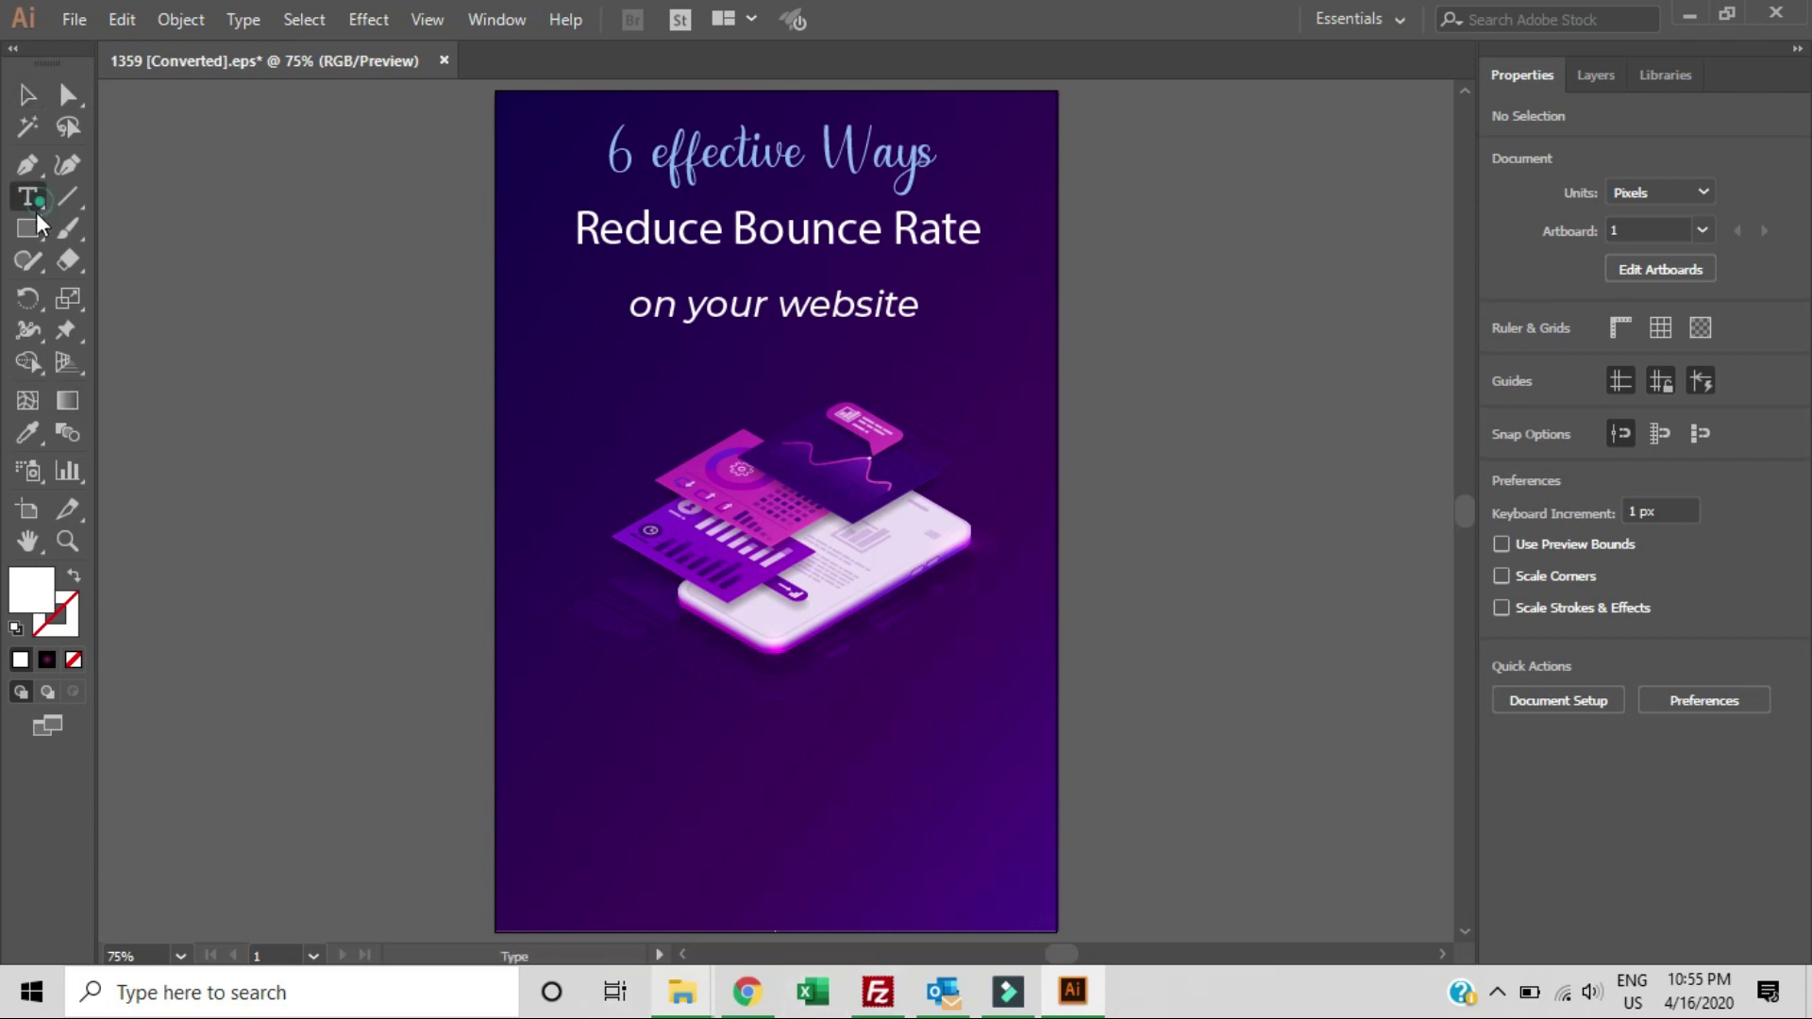
pyautogui.moveTo(629, 841); pyautogui.dragTo(916, 873)
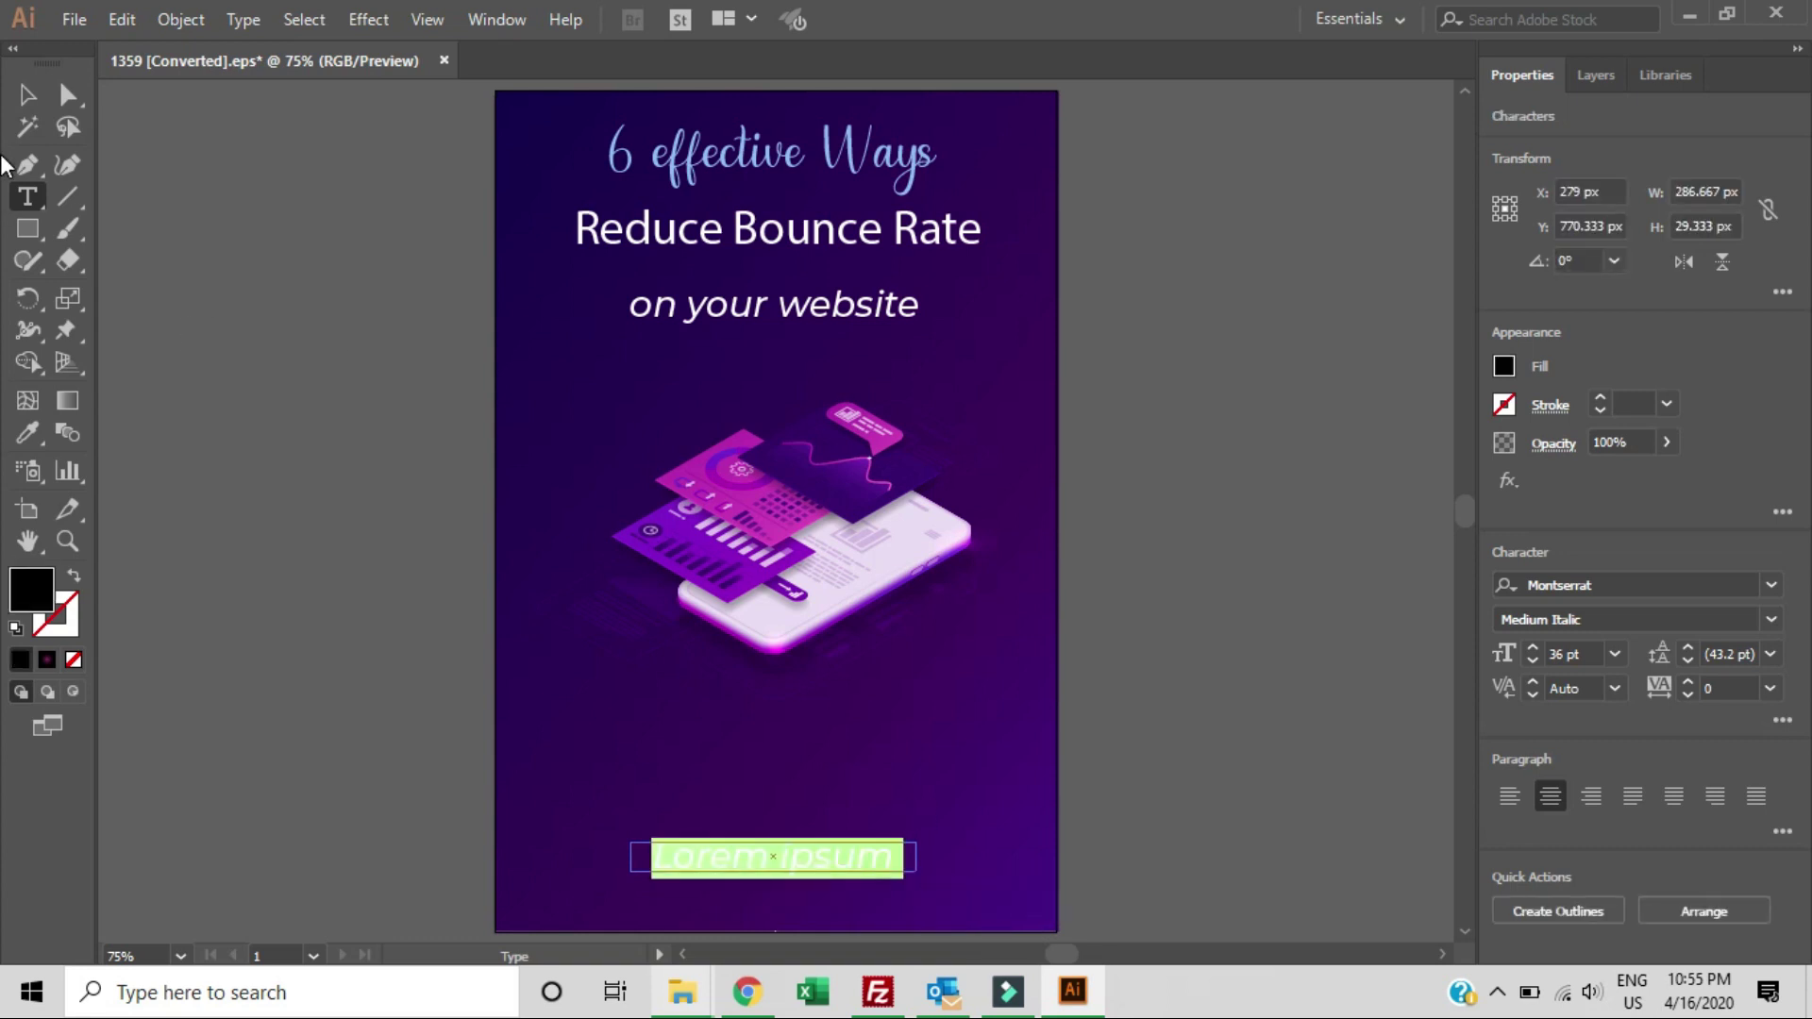
pyautogui.write('OnlineRok')
pyautogui.press('BackSpace')
pyautogui.write('cker-')
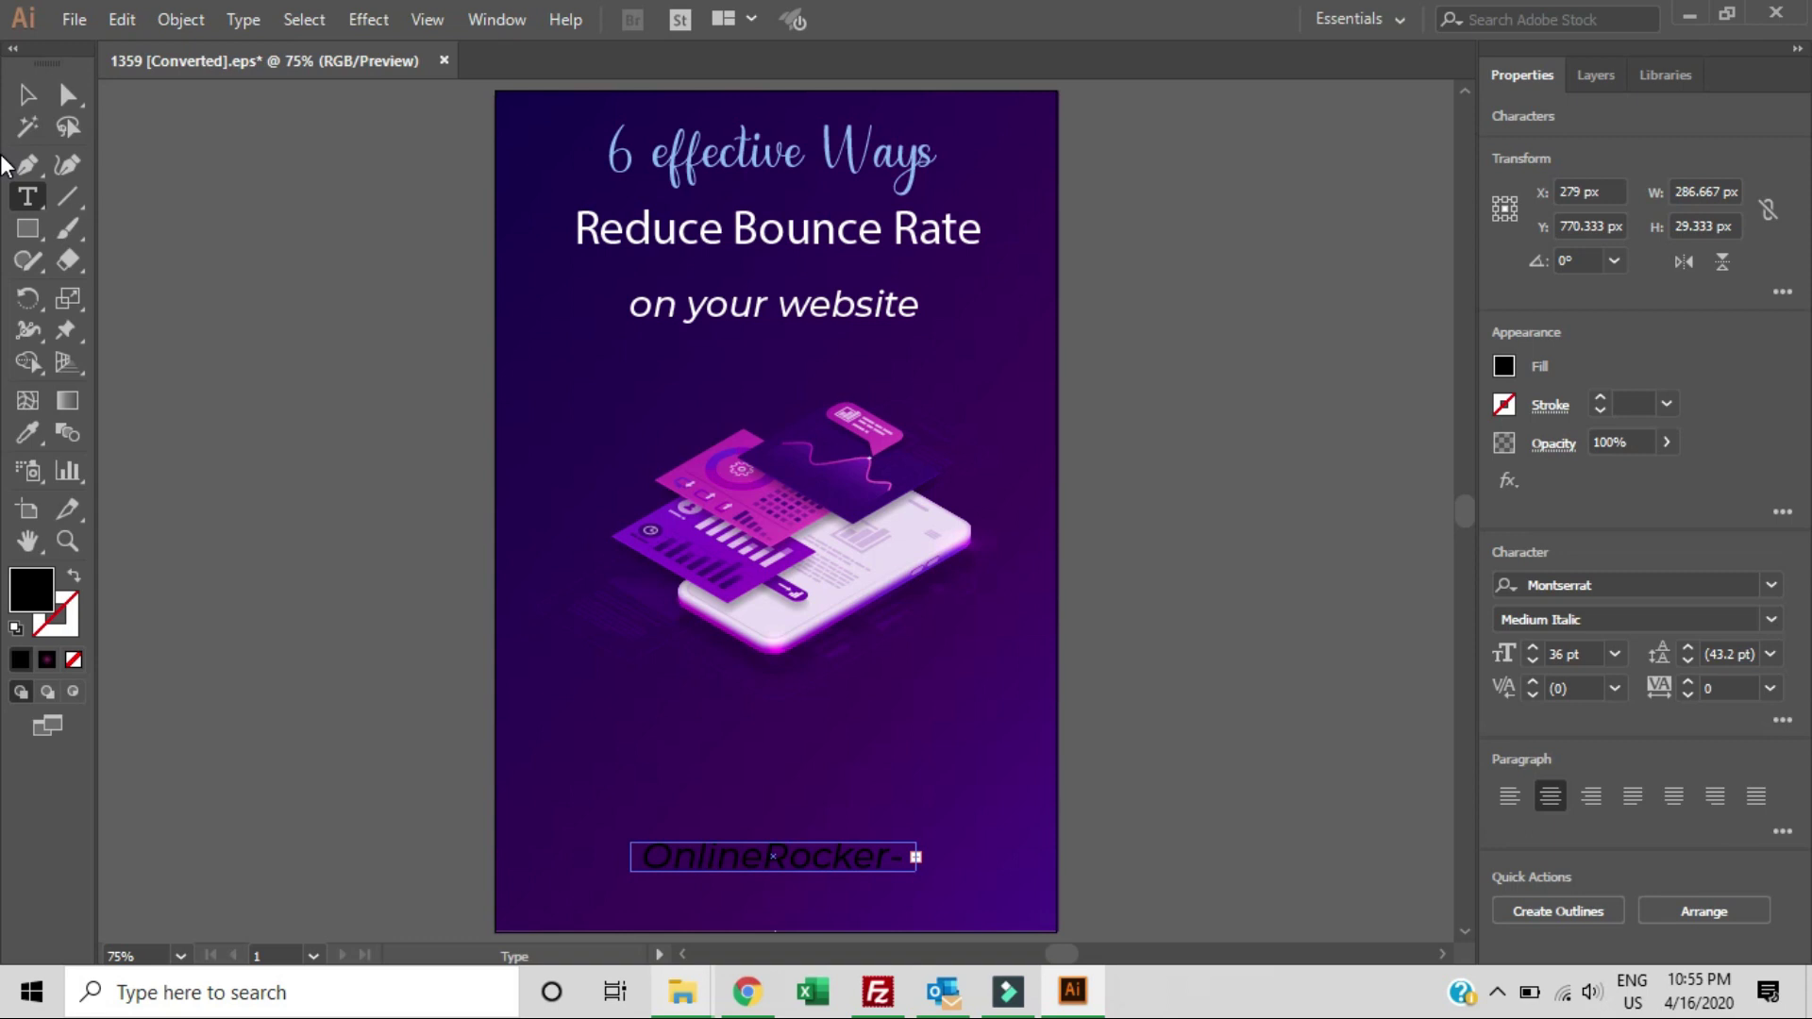
# Select only the website address text and set its fill to white
pyautogui.click(27, 94)
pyautogui.hotkey('ctrl', 'a')
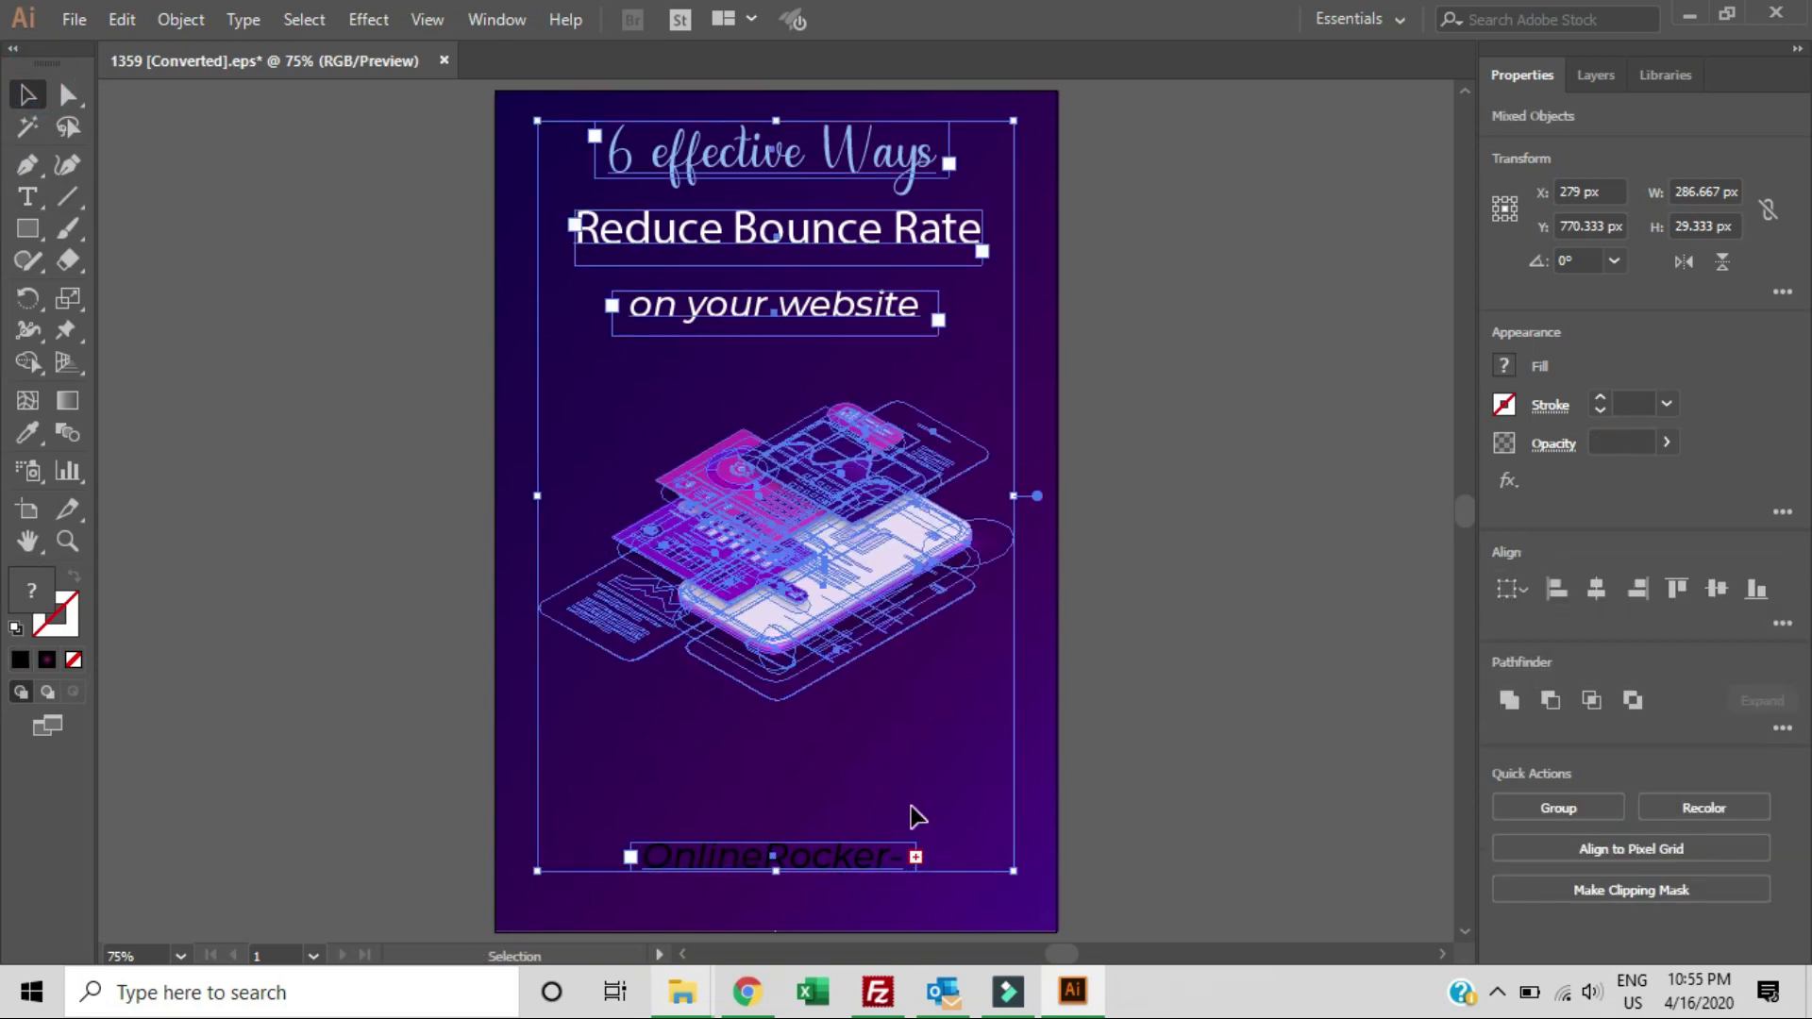
pyautogui.click(1165, 865)
pyautogui.click(862, 858)
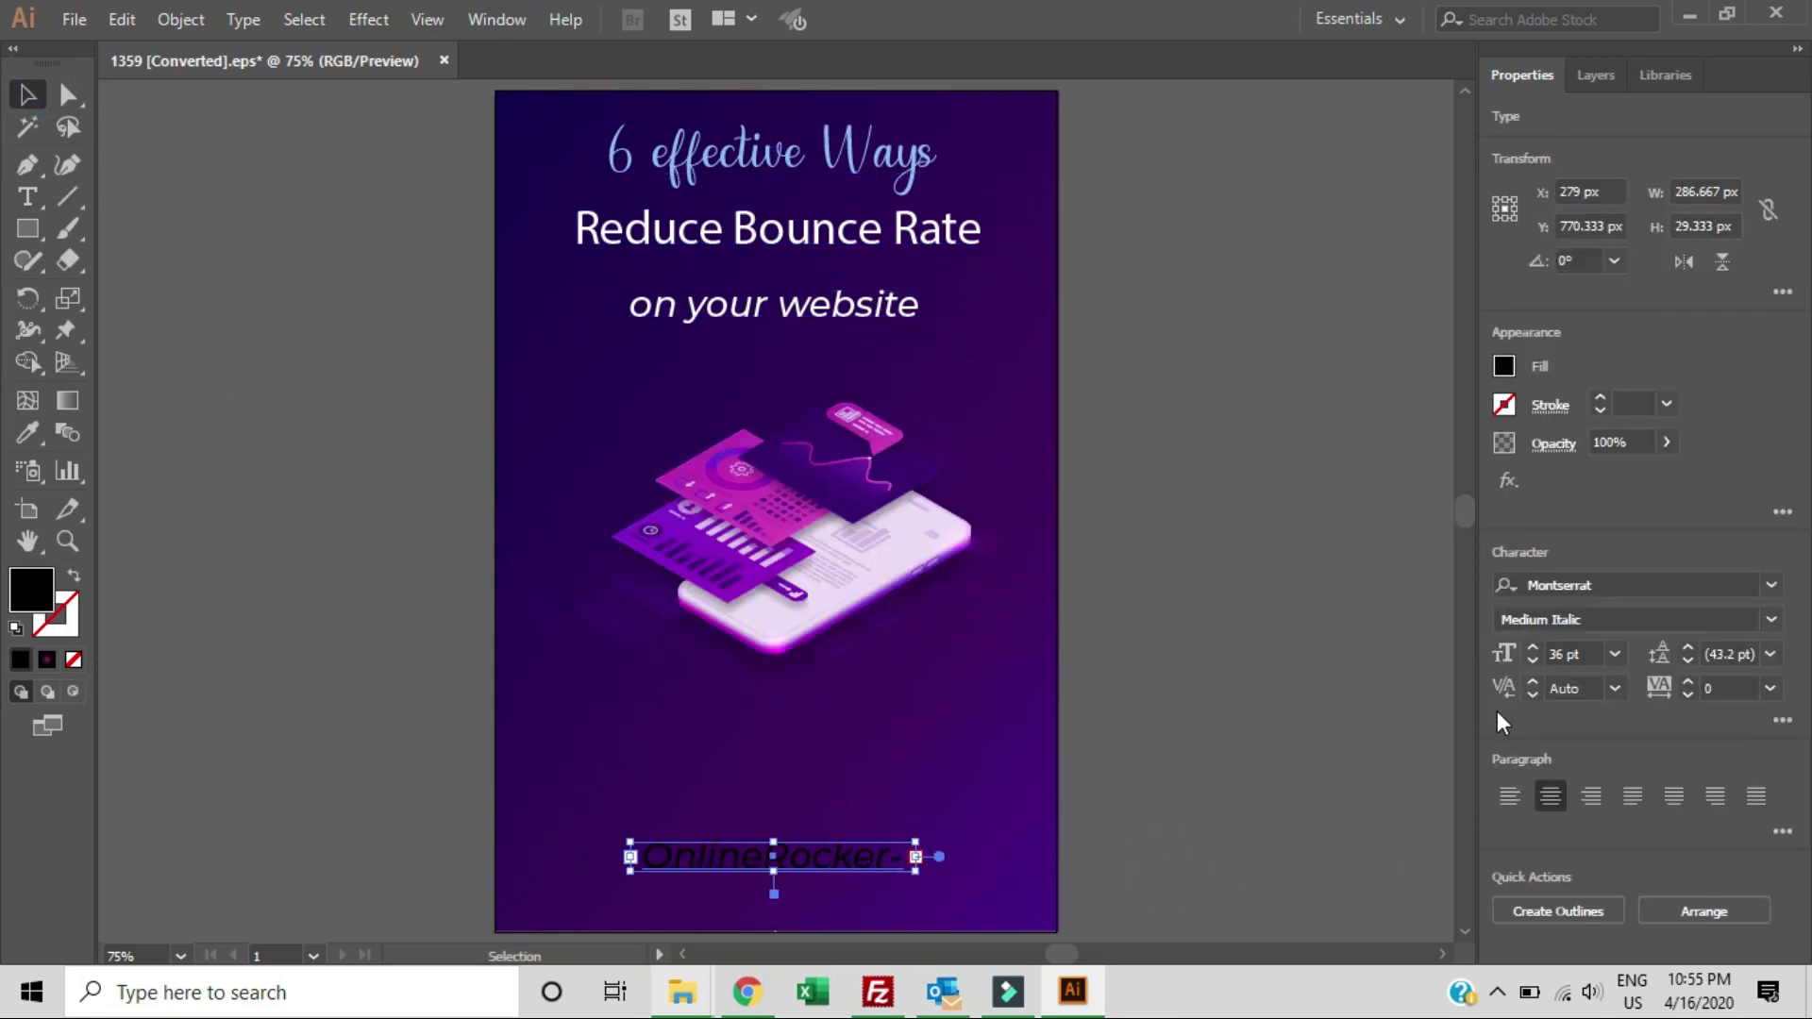
pyautogui.click(1504, 364)
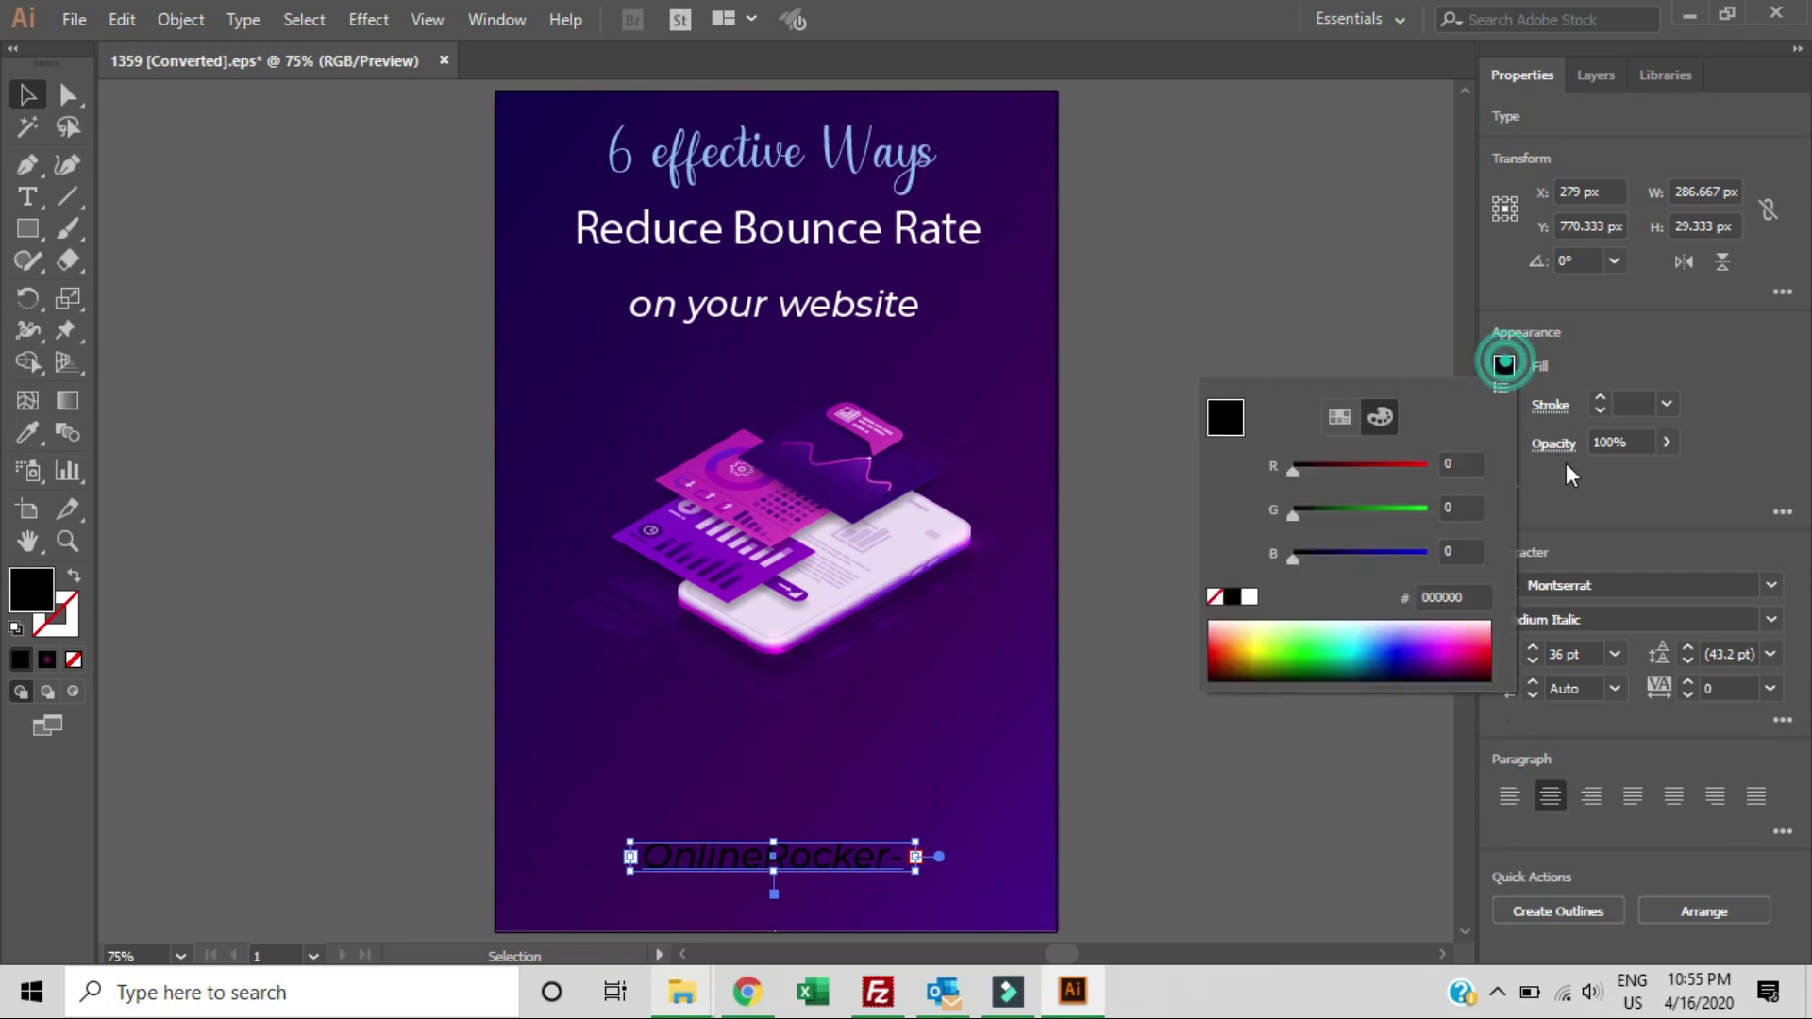
pyautogui.click(1247, 597)
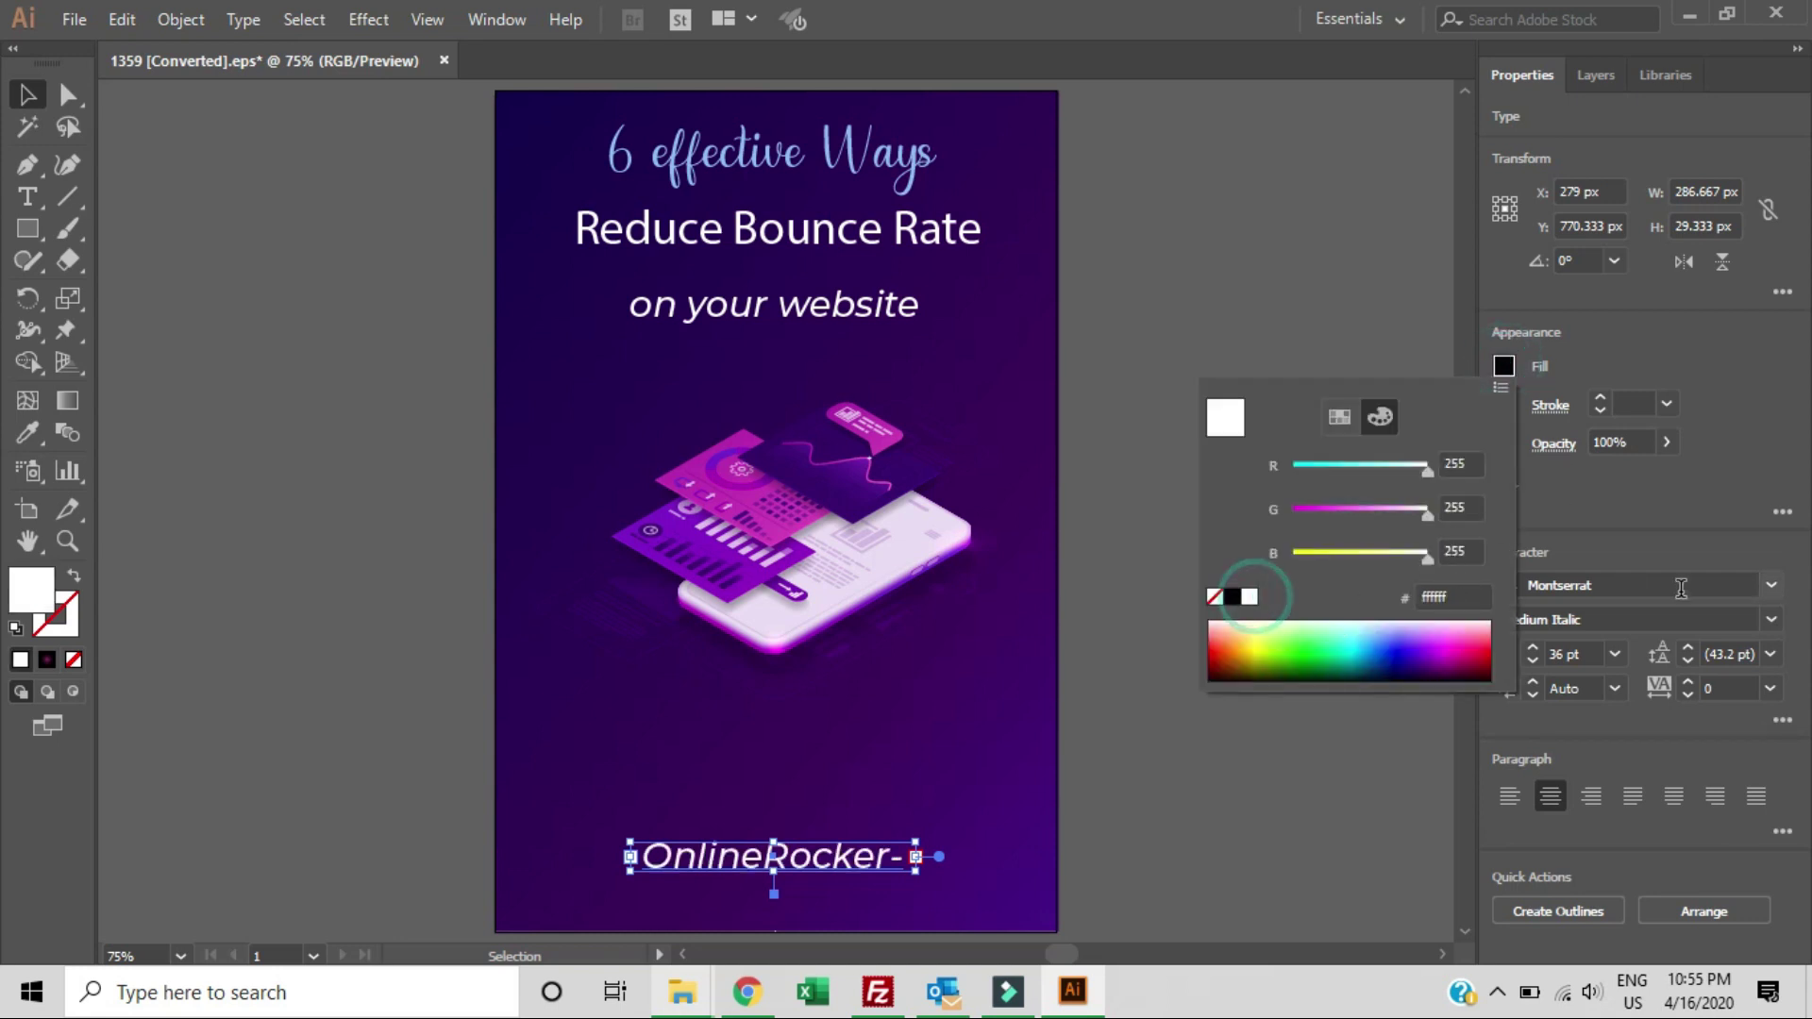
# Set the website address text to 24 pt and widen its area to about 340 px to fit the full address
pyautogui.click(1614, 653)
pyautogui.click(1648, 511)
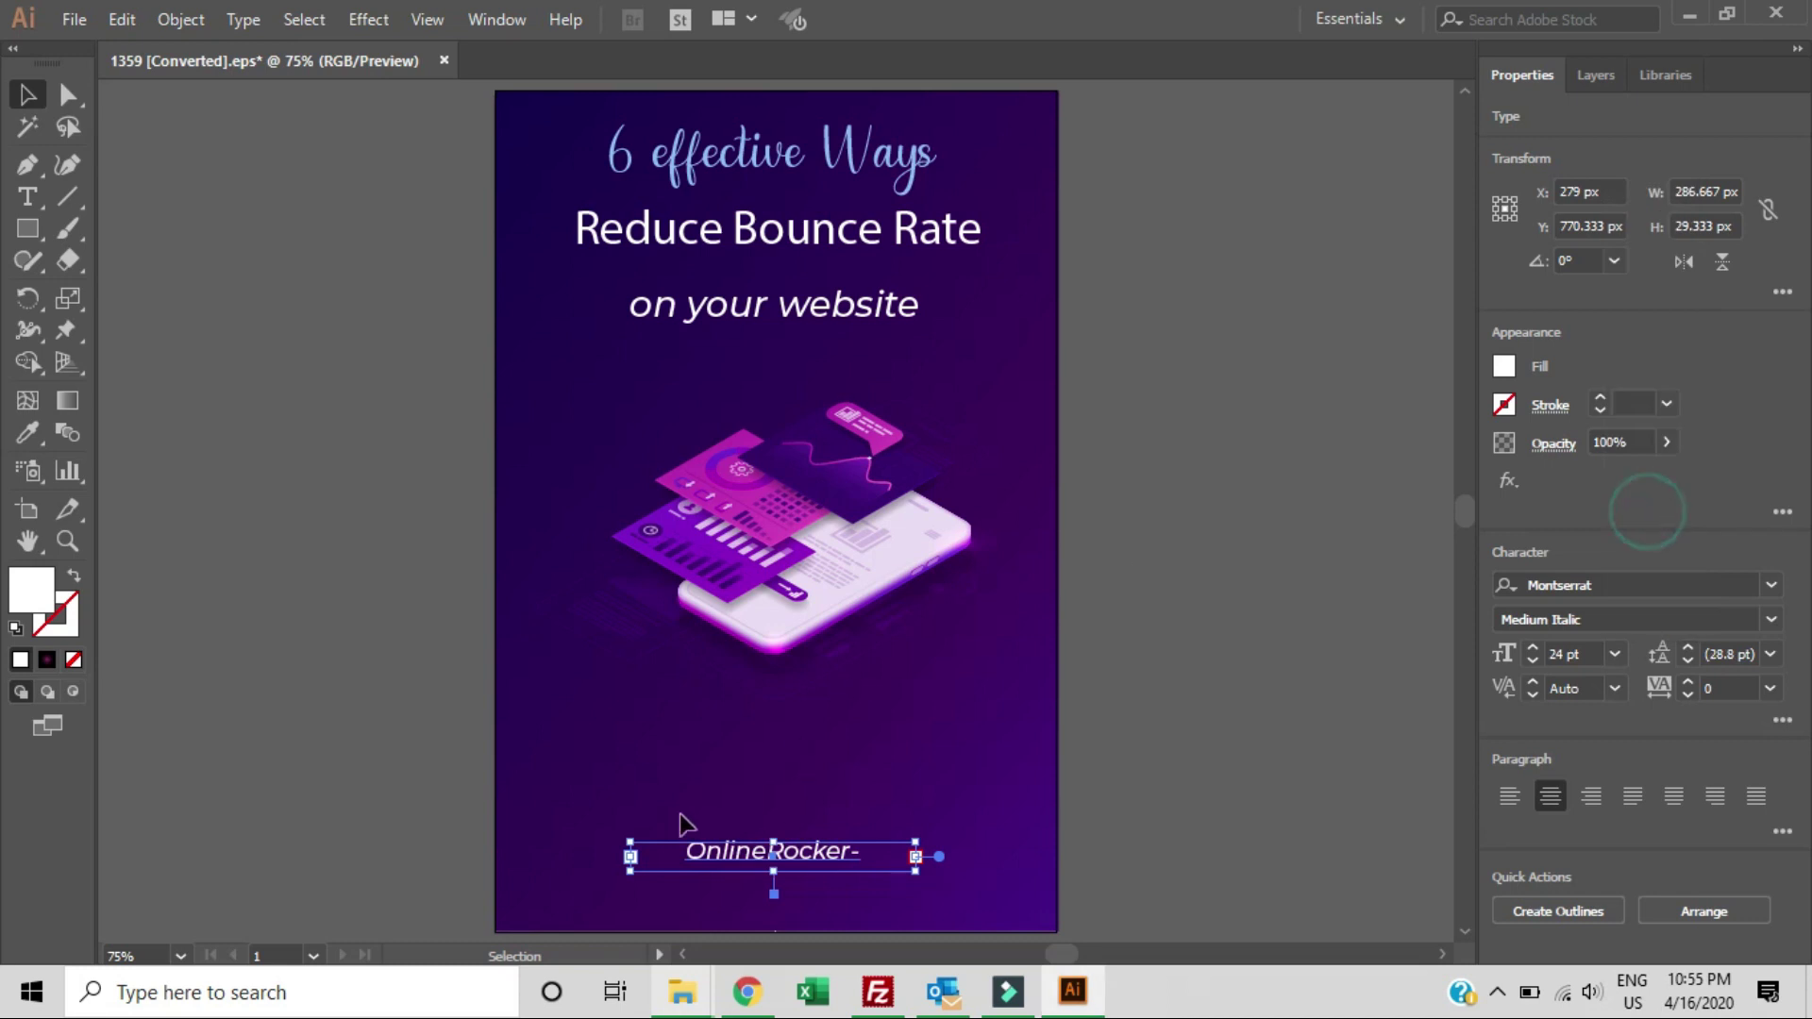
pyautogui.moveTo(836, 856); pyautogui.dragTo(862, 856)
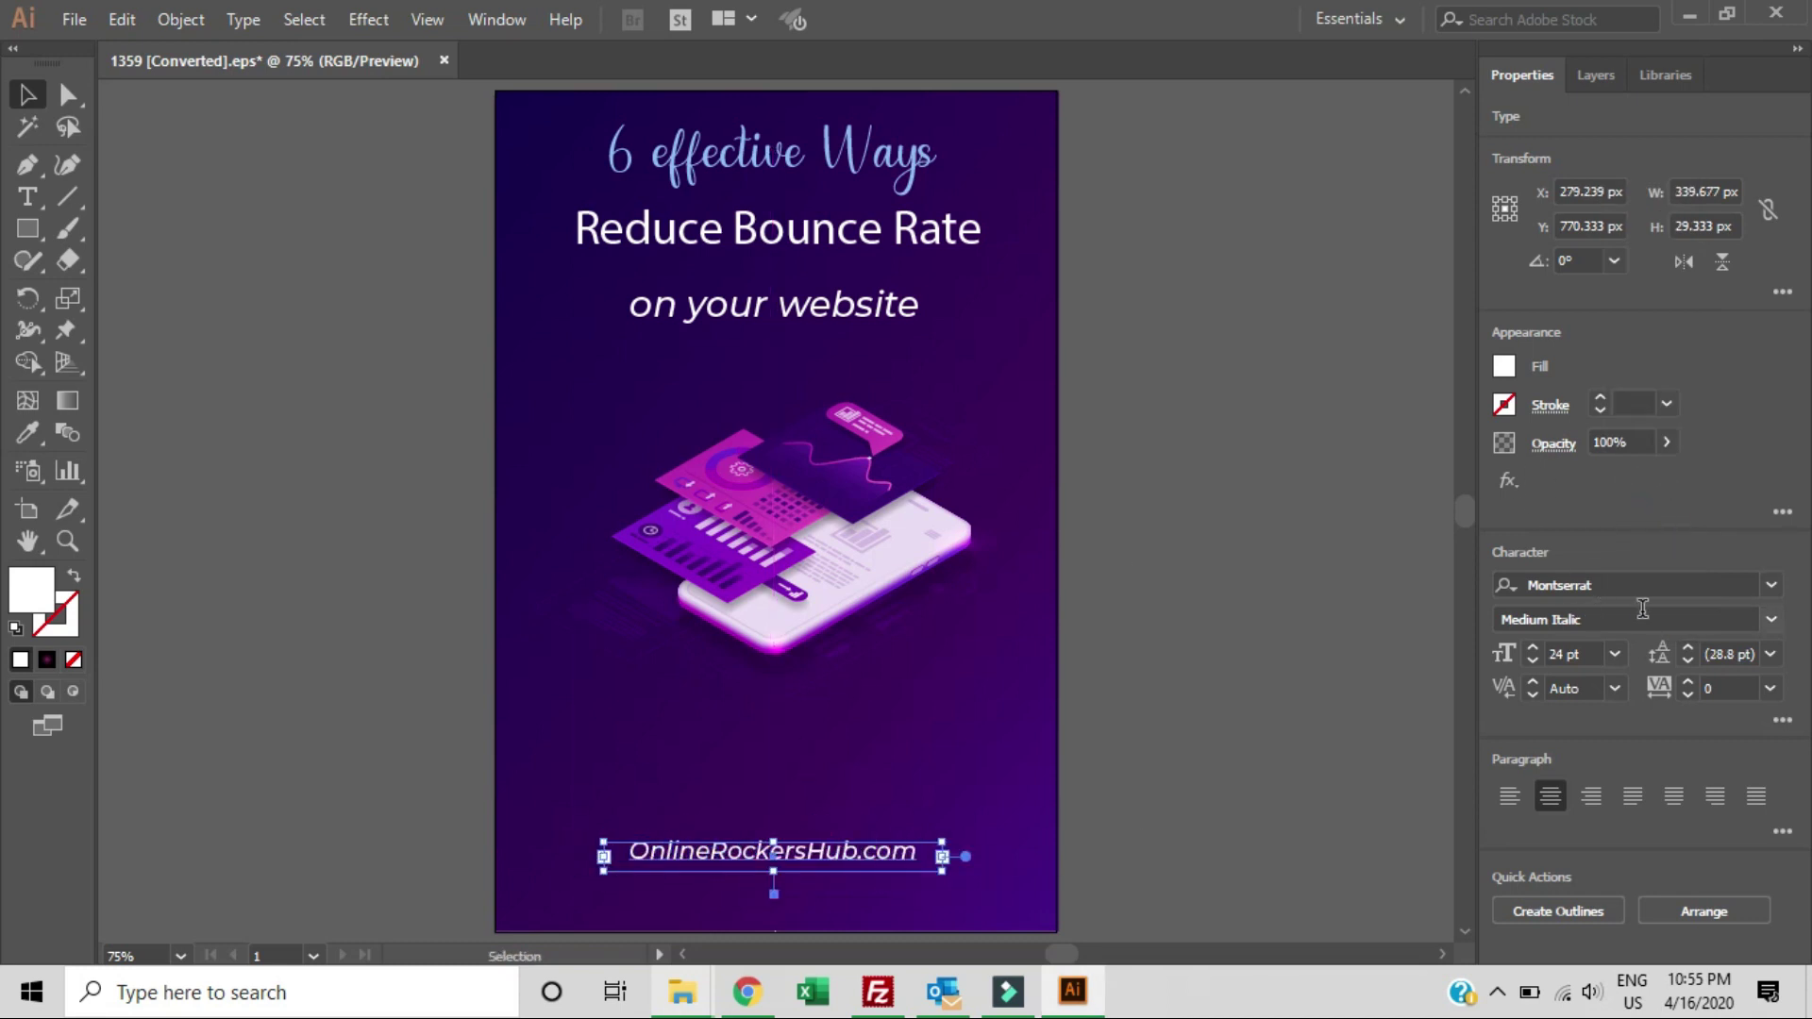
# Change the font of the "OnlineRockersHub.com" text to Noir Pro and deselect it
pyautogui.click(1772, 585)
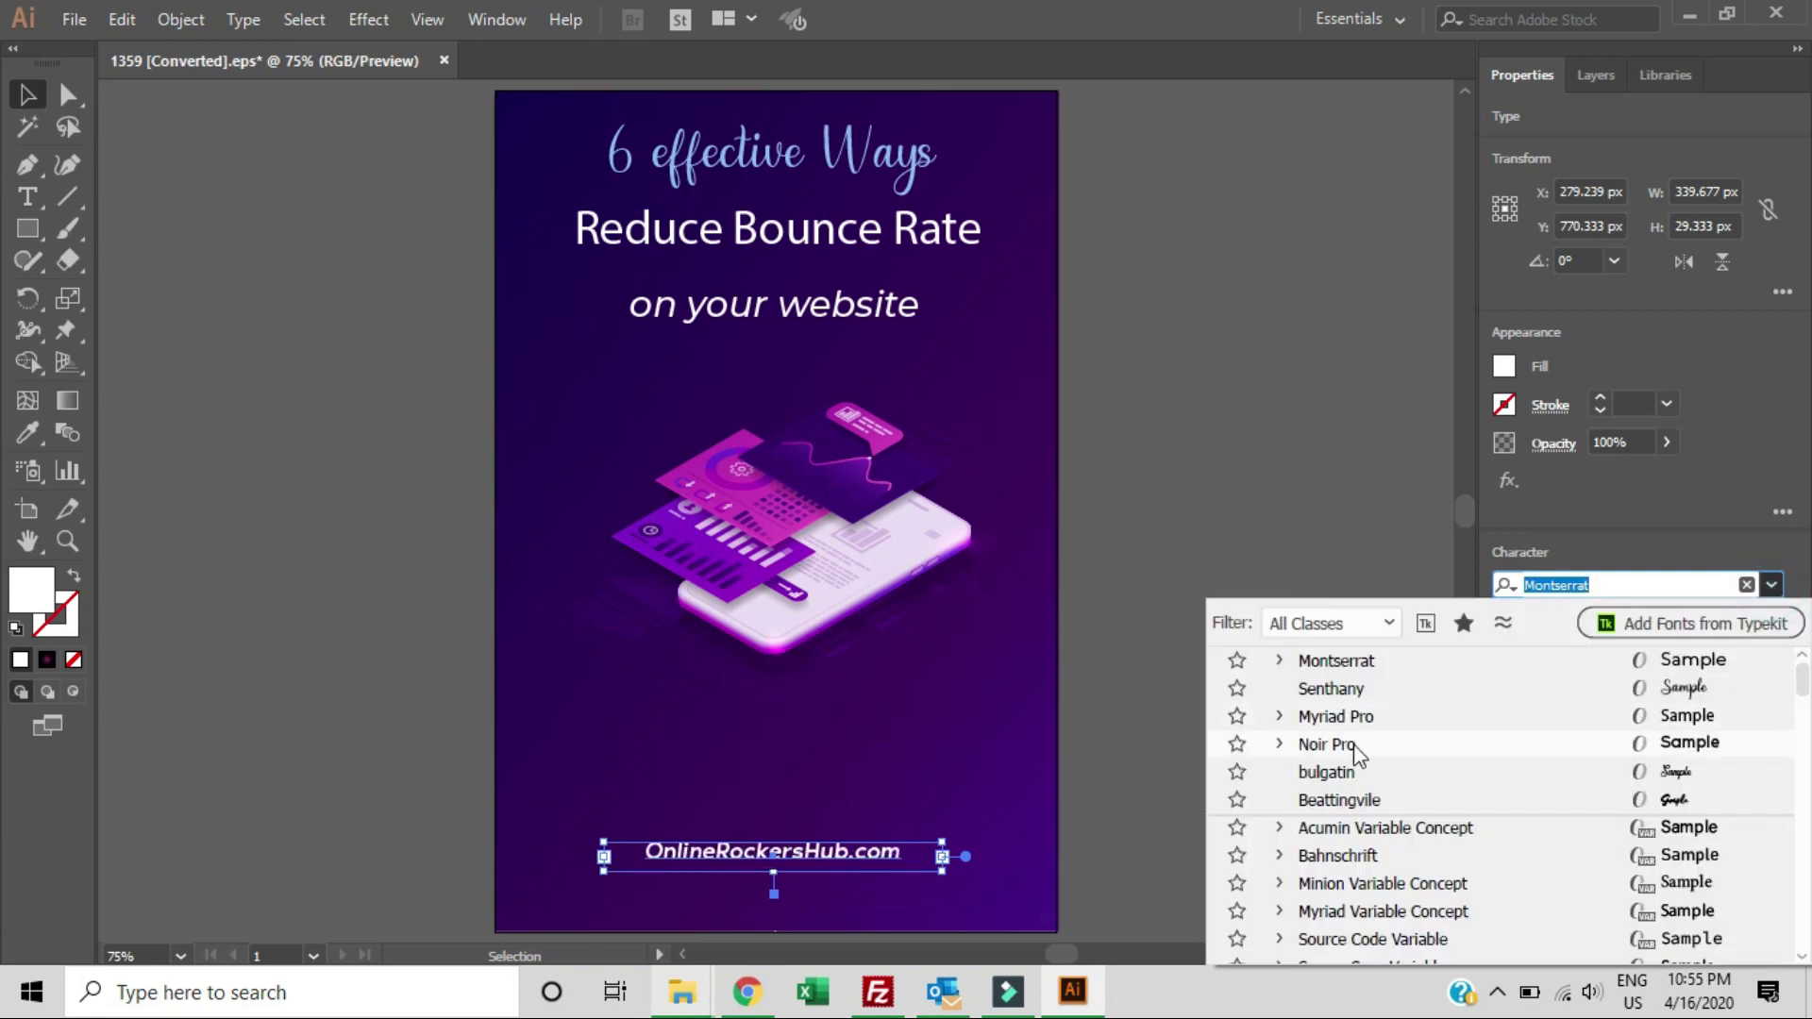
pyautogui.press('Escape')
pyautogui.click(1271, 621)
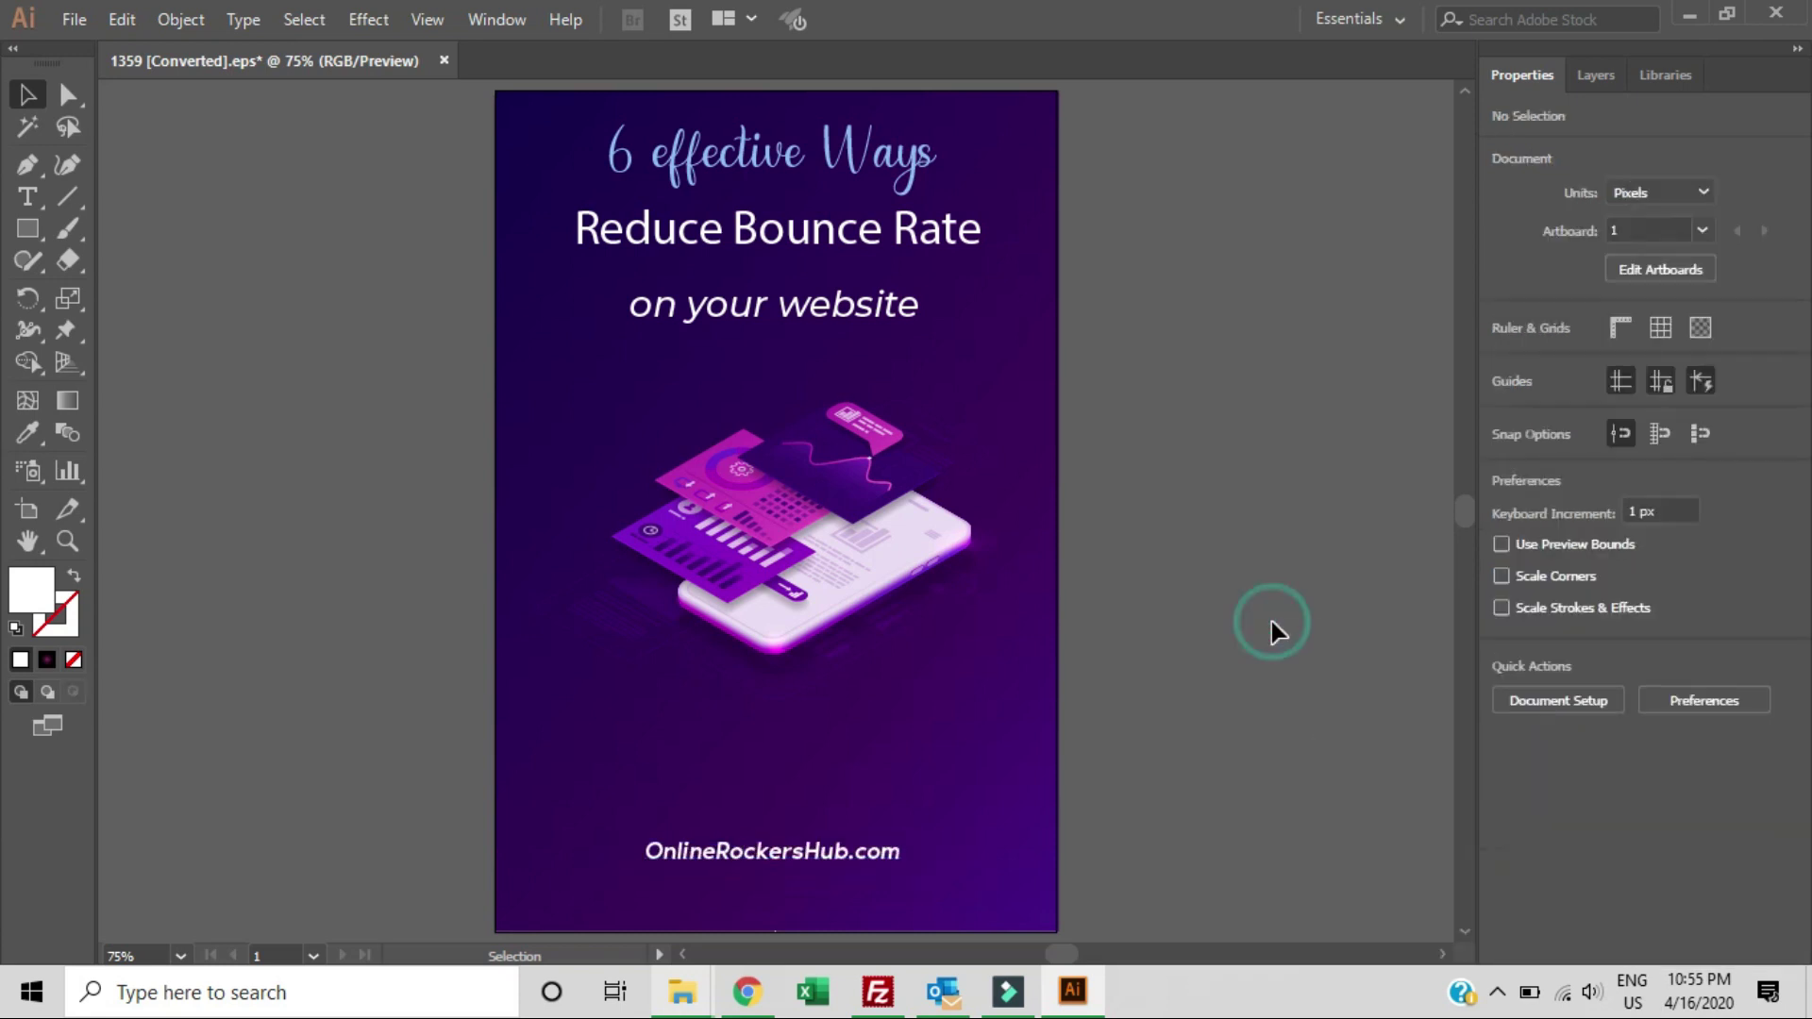
# Move the whole phone illustration down to about Y 506 px, then deselect it
pyautogui.scroll(-1, 1299, 655)
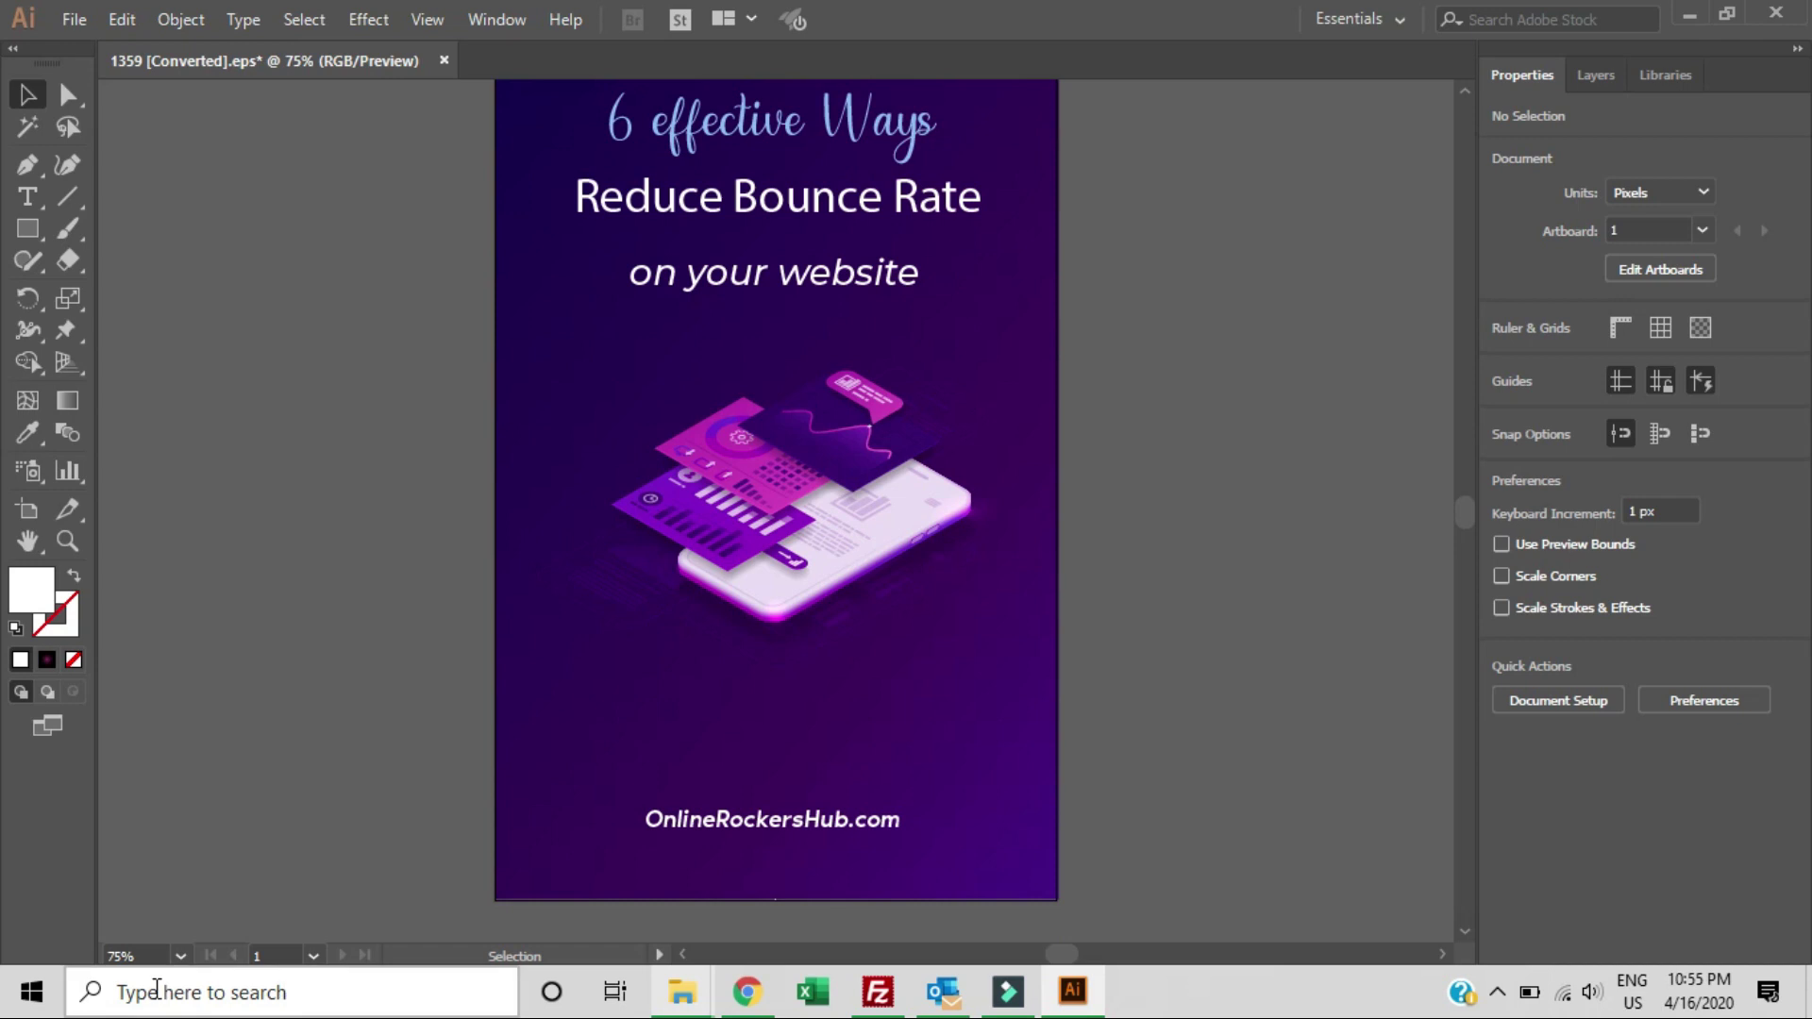
pyautogui.click(179, 956)
pyautogui.click(212, 930)
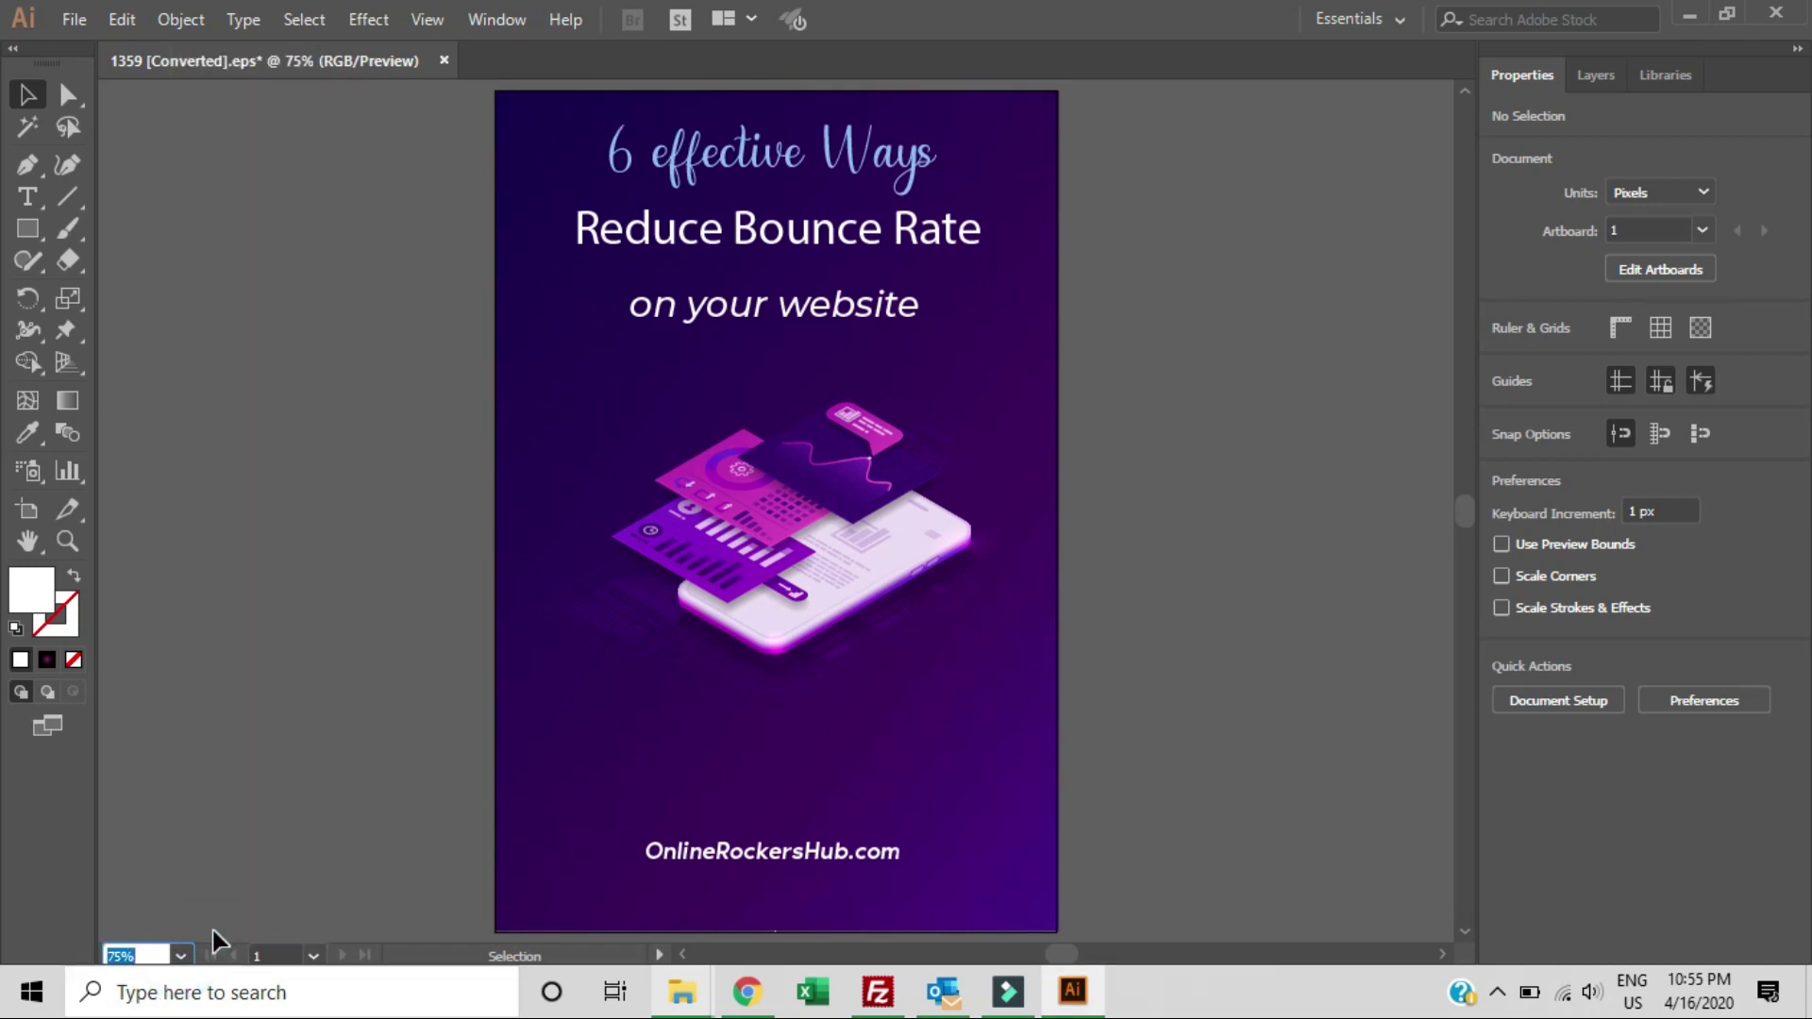
pyautogui.click(998, 386)
pyautogui.moveTo(998, 386); pyautogui.dragTo(506, 724)
pyautogui.moveTo(829, 506); pyautogui.dragTo(834, 546)
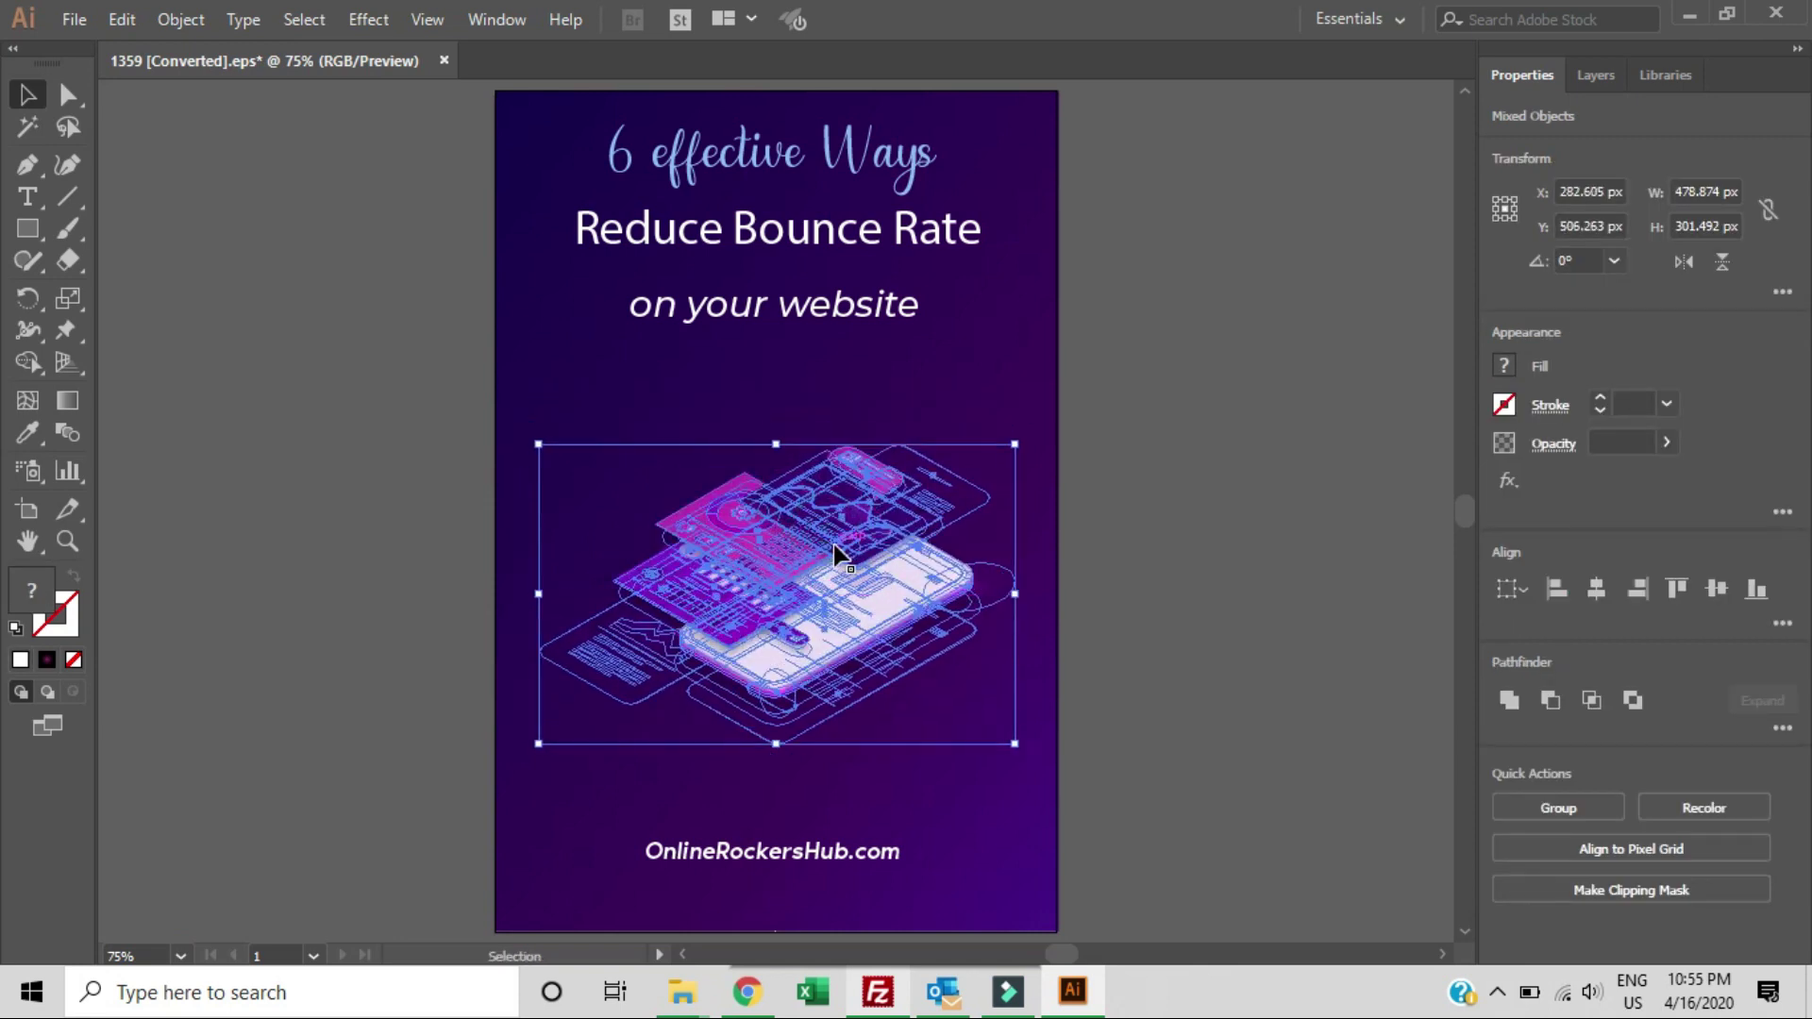
pyautogui.click(1242, 524)
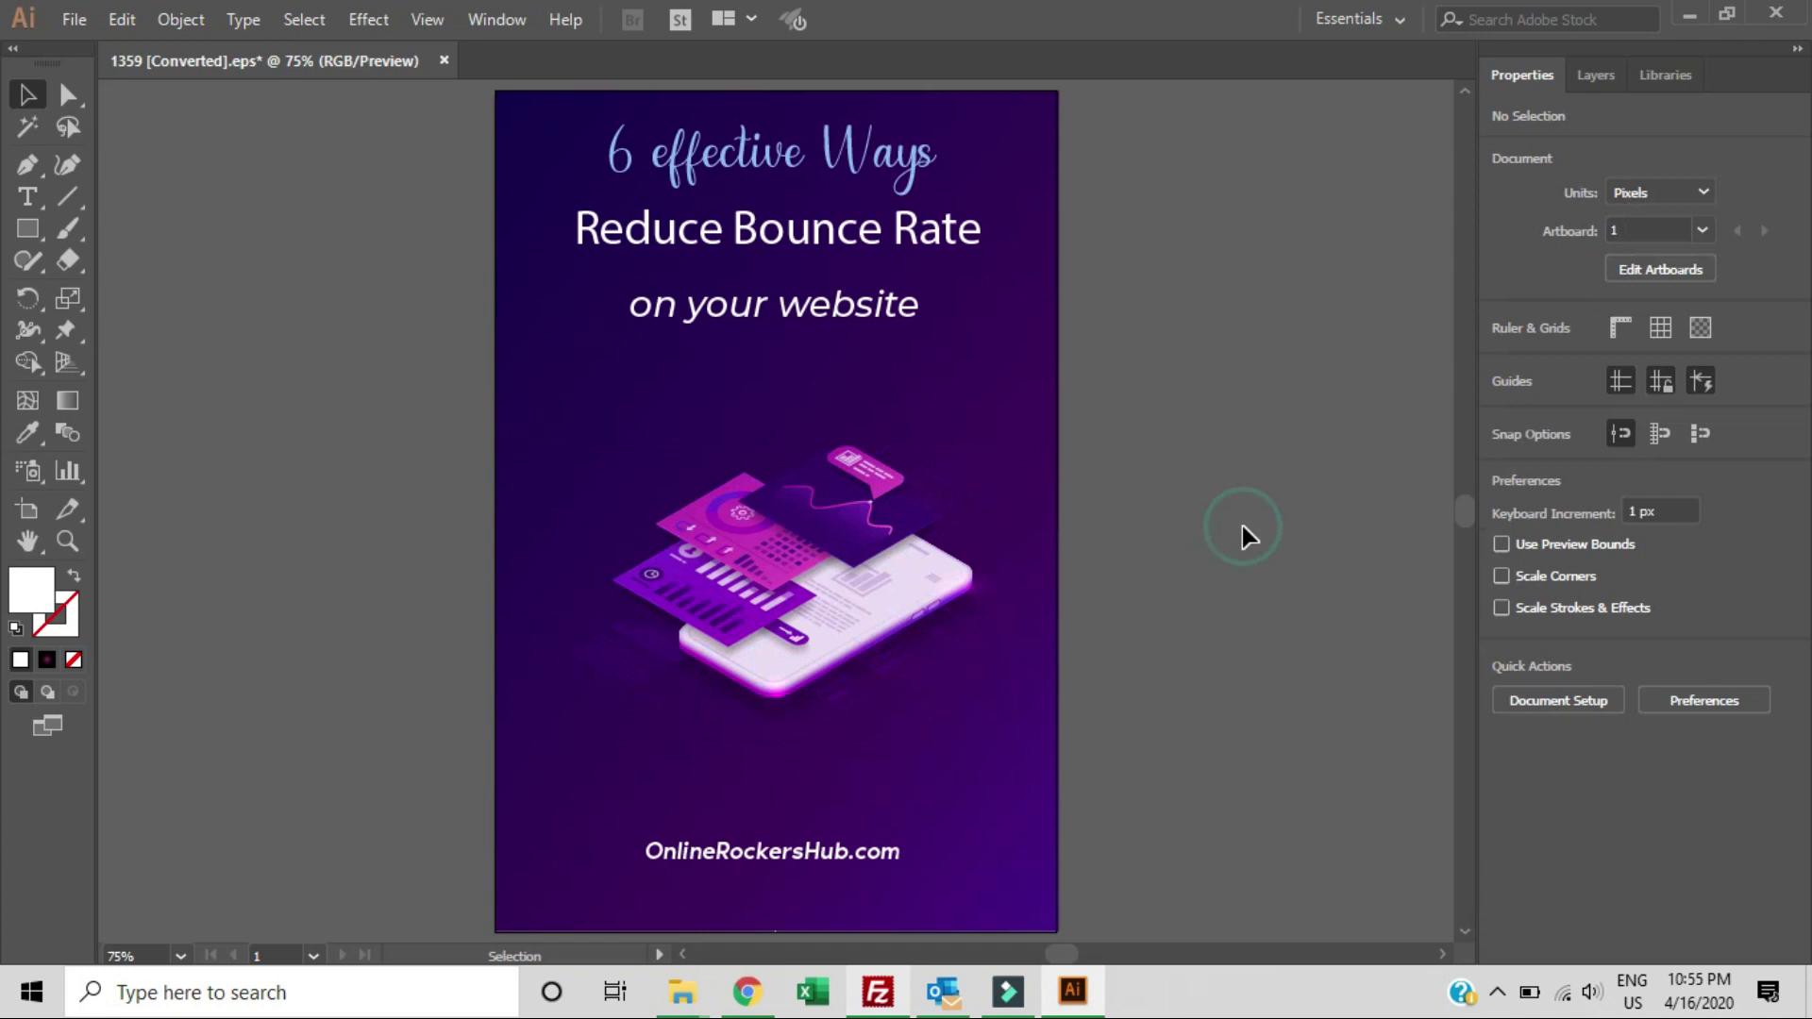
# Move the three title lines together down and slightly right, to about X 291 px, Y 157 px
pyautogui.scroll(1, 1242, 542)
pyautogui.moveTo(517, 132); pyautogui.dragTo(1003, 388)
pyautogui.moveTo(891, 297); pyautogui.dragTo(850, 299)
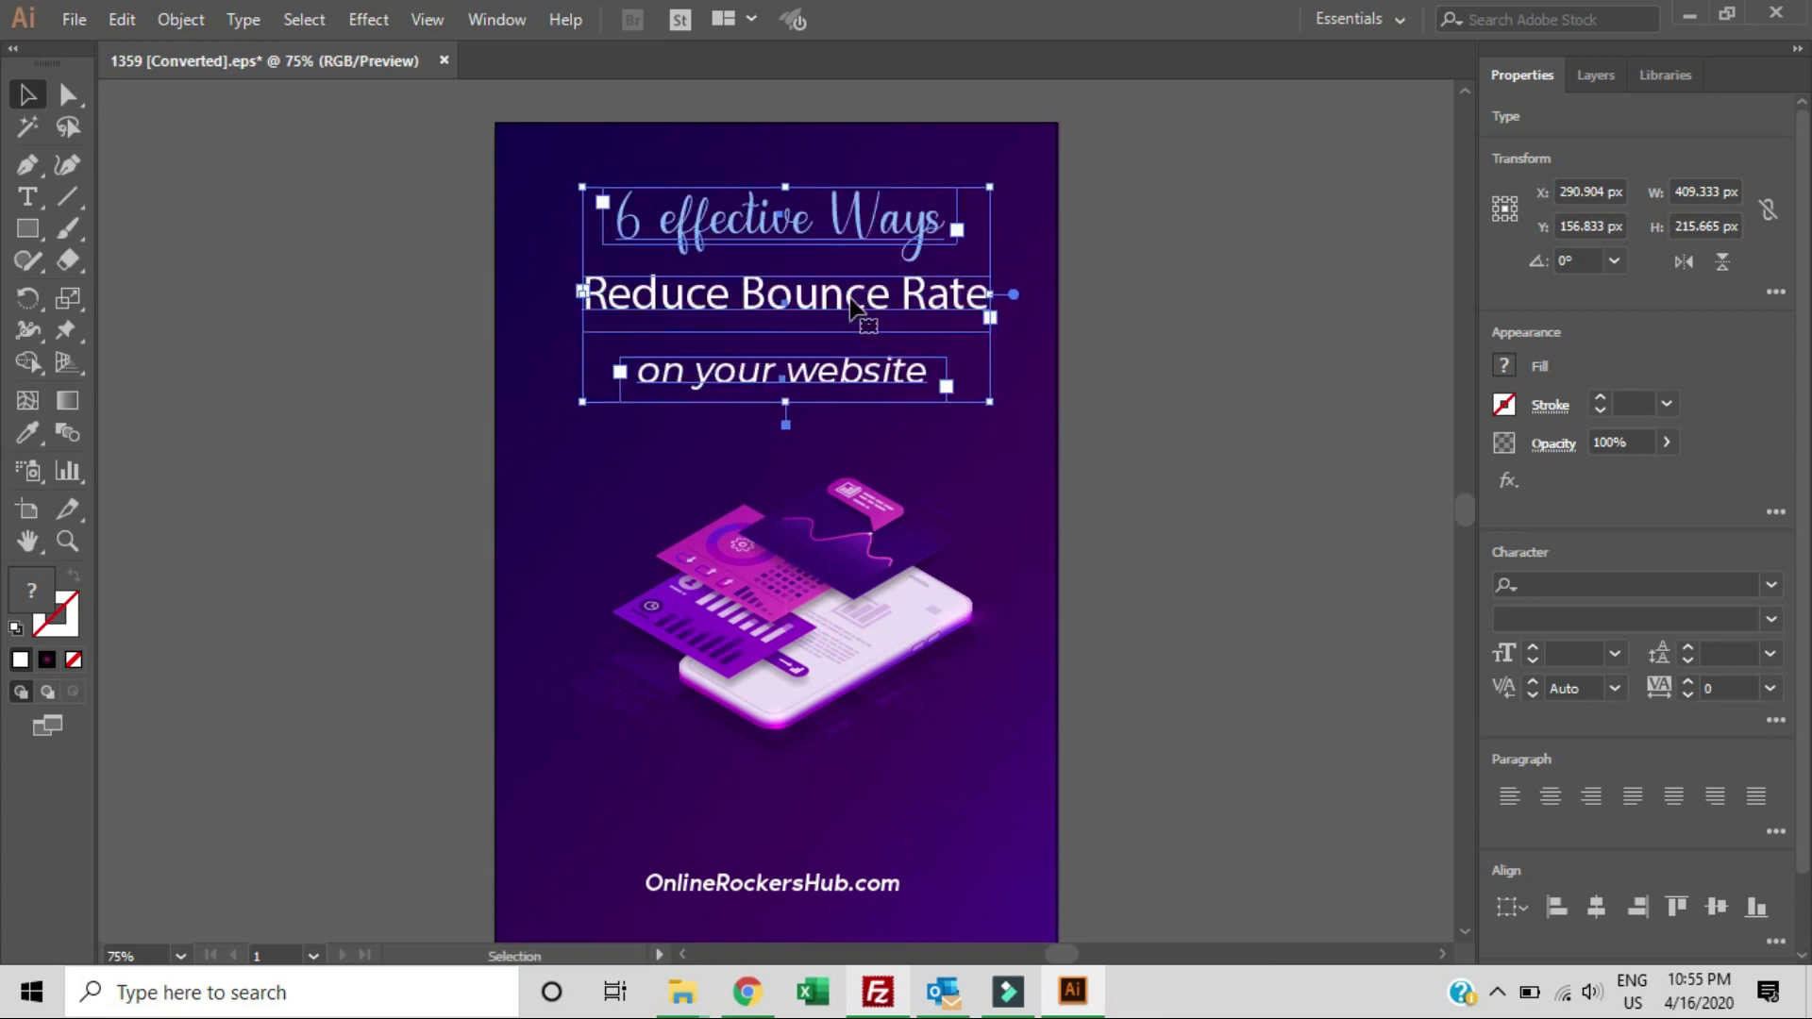
pyautogui.click(1216, 404)
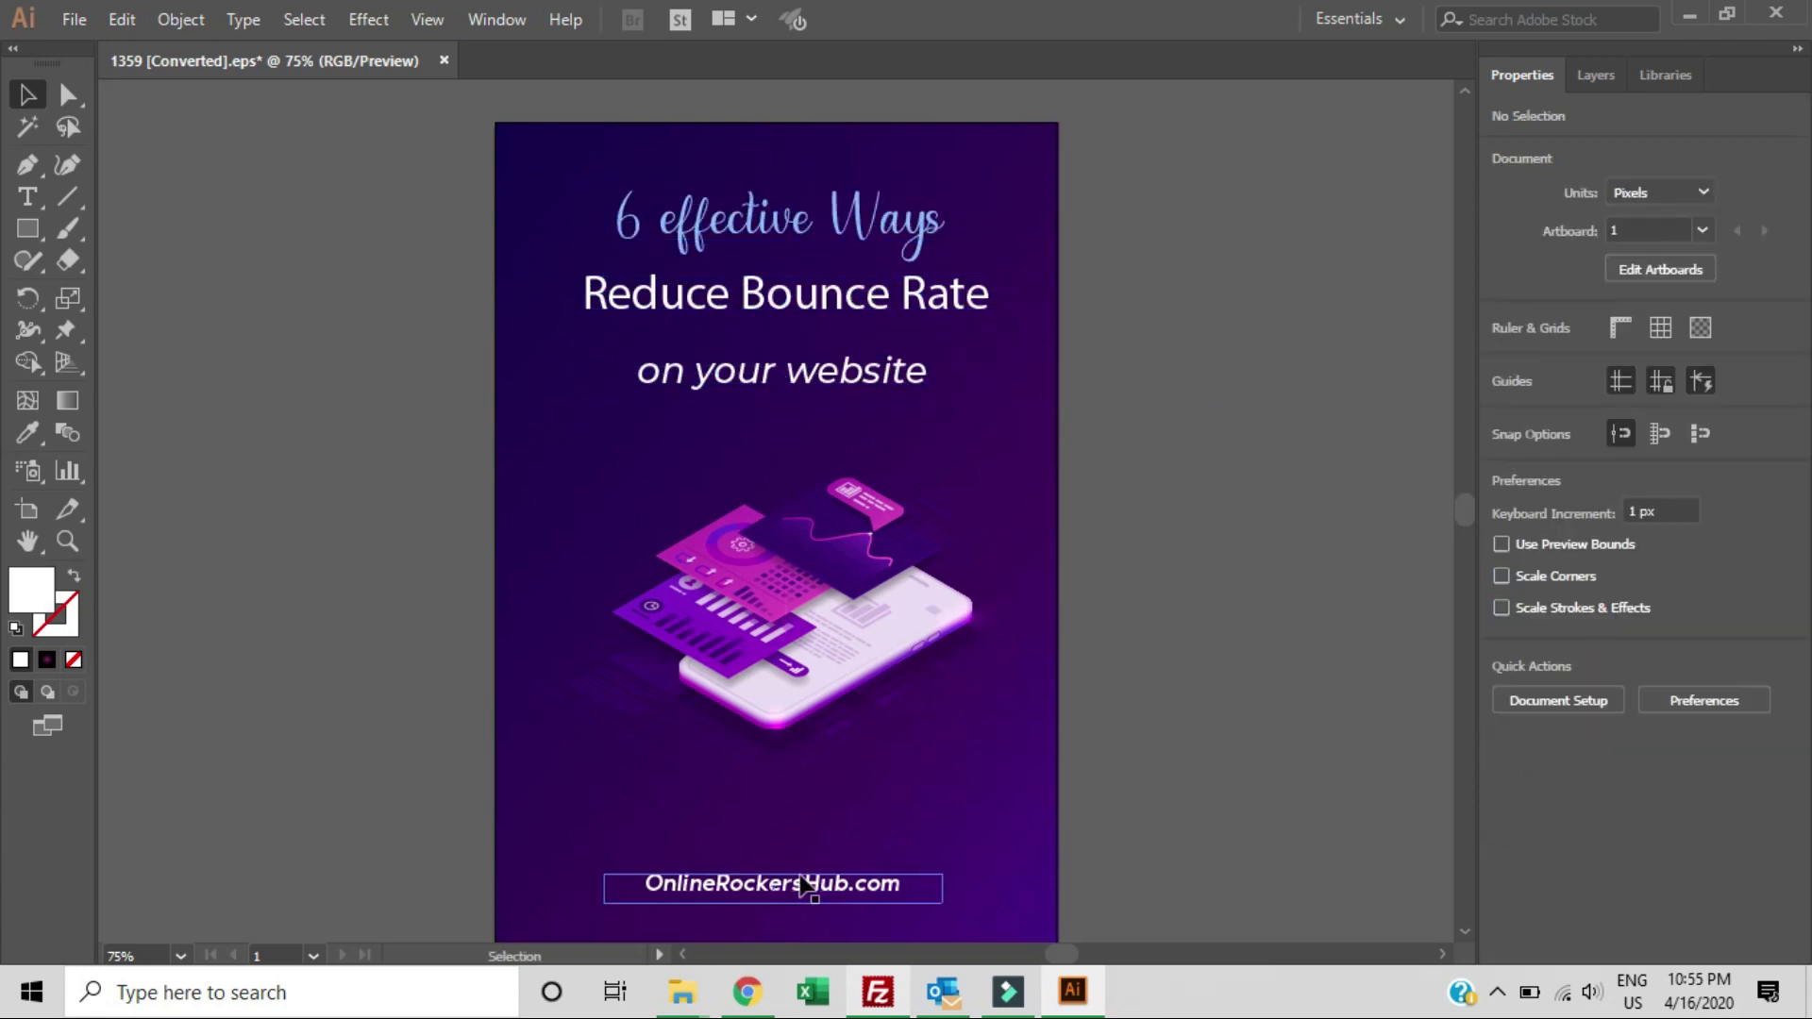
# Shift the "OnlineRockersHub.com" text slightly right to centre it under the illustration, and deselect it
pyautogui.moveTo(795, 877); pyautogui.dragTo(819, 885)
pyautogui.click(1211, 774)
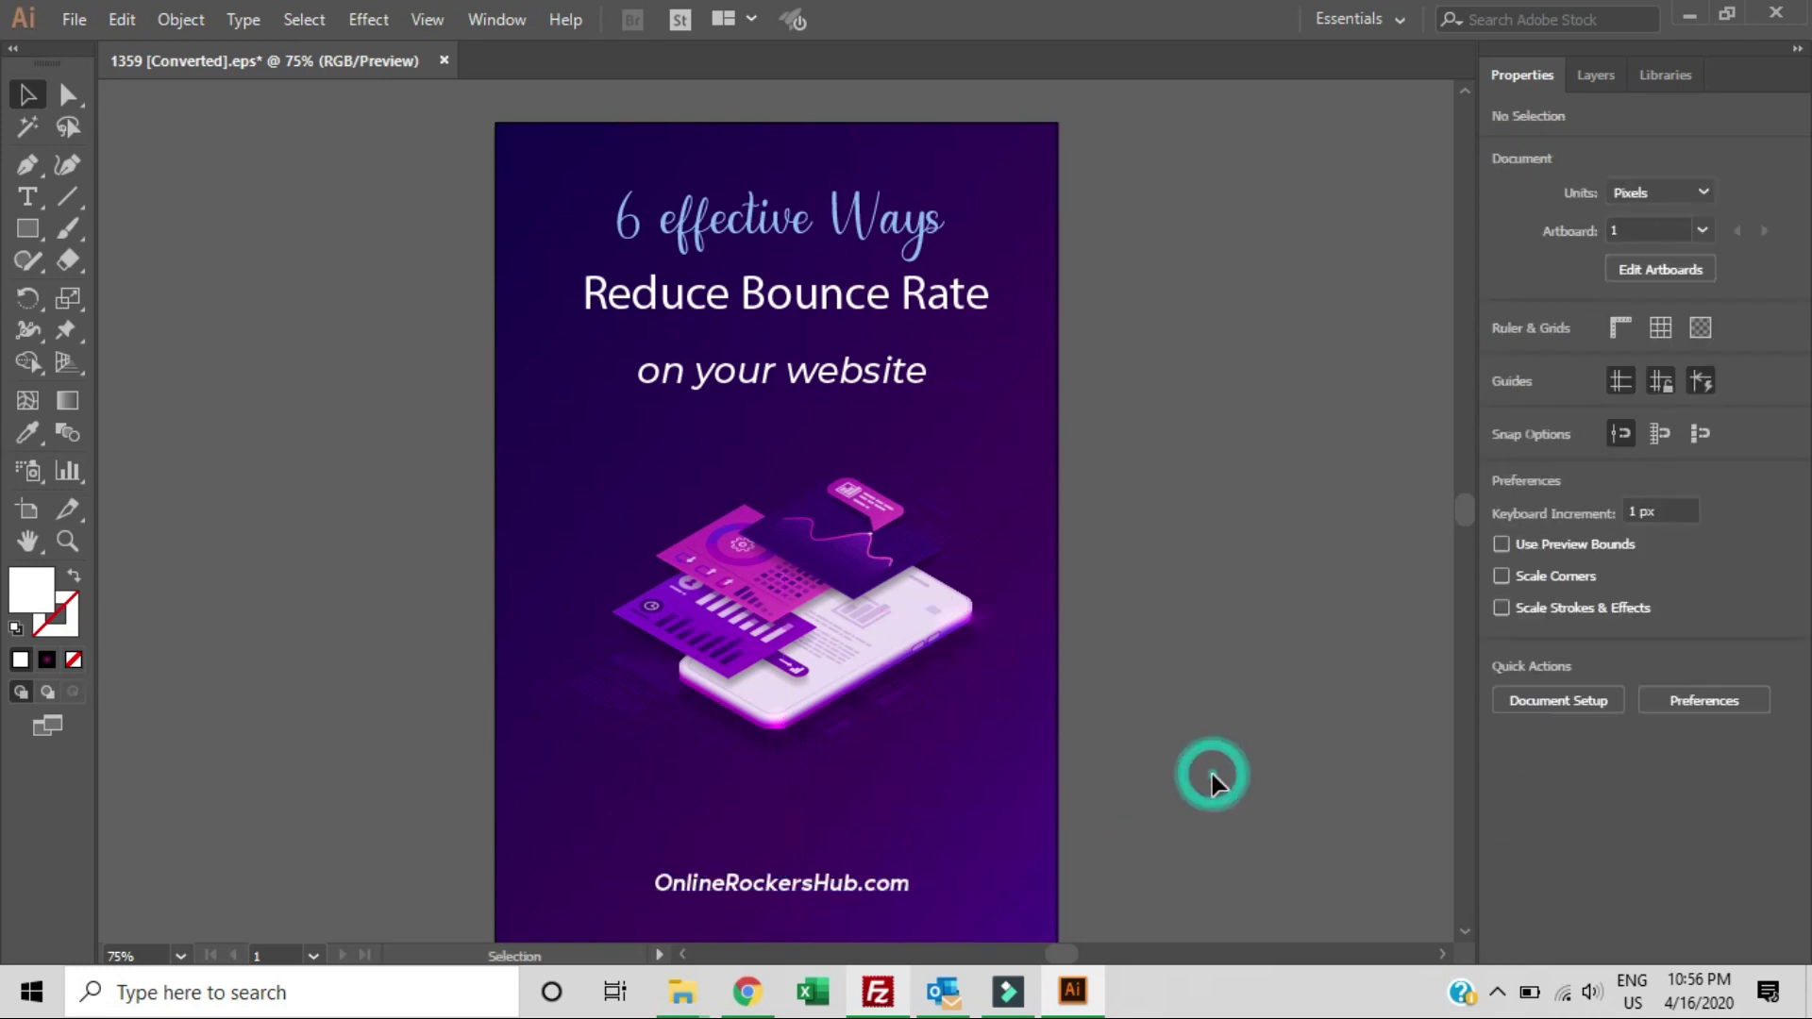
pyautogui.click(165, 945)
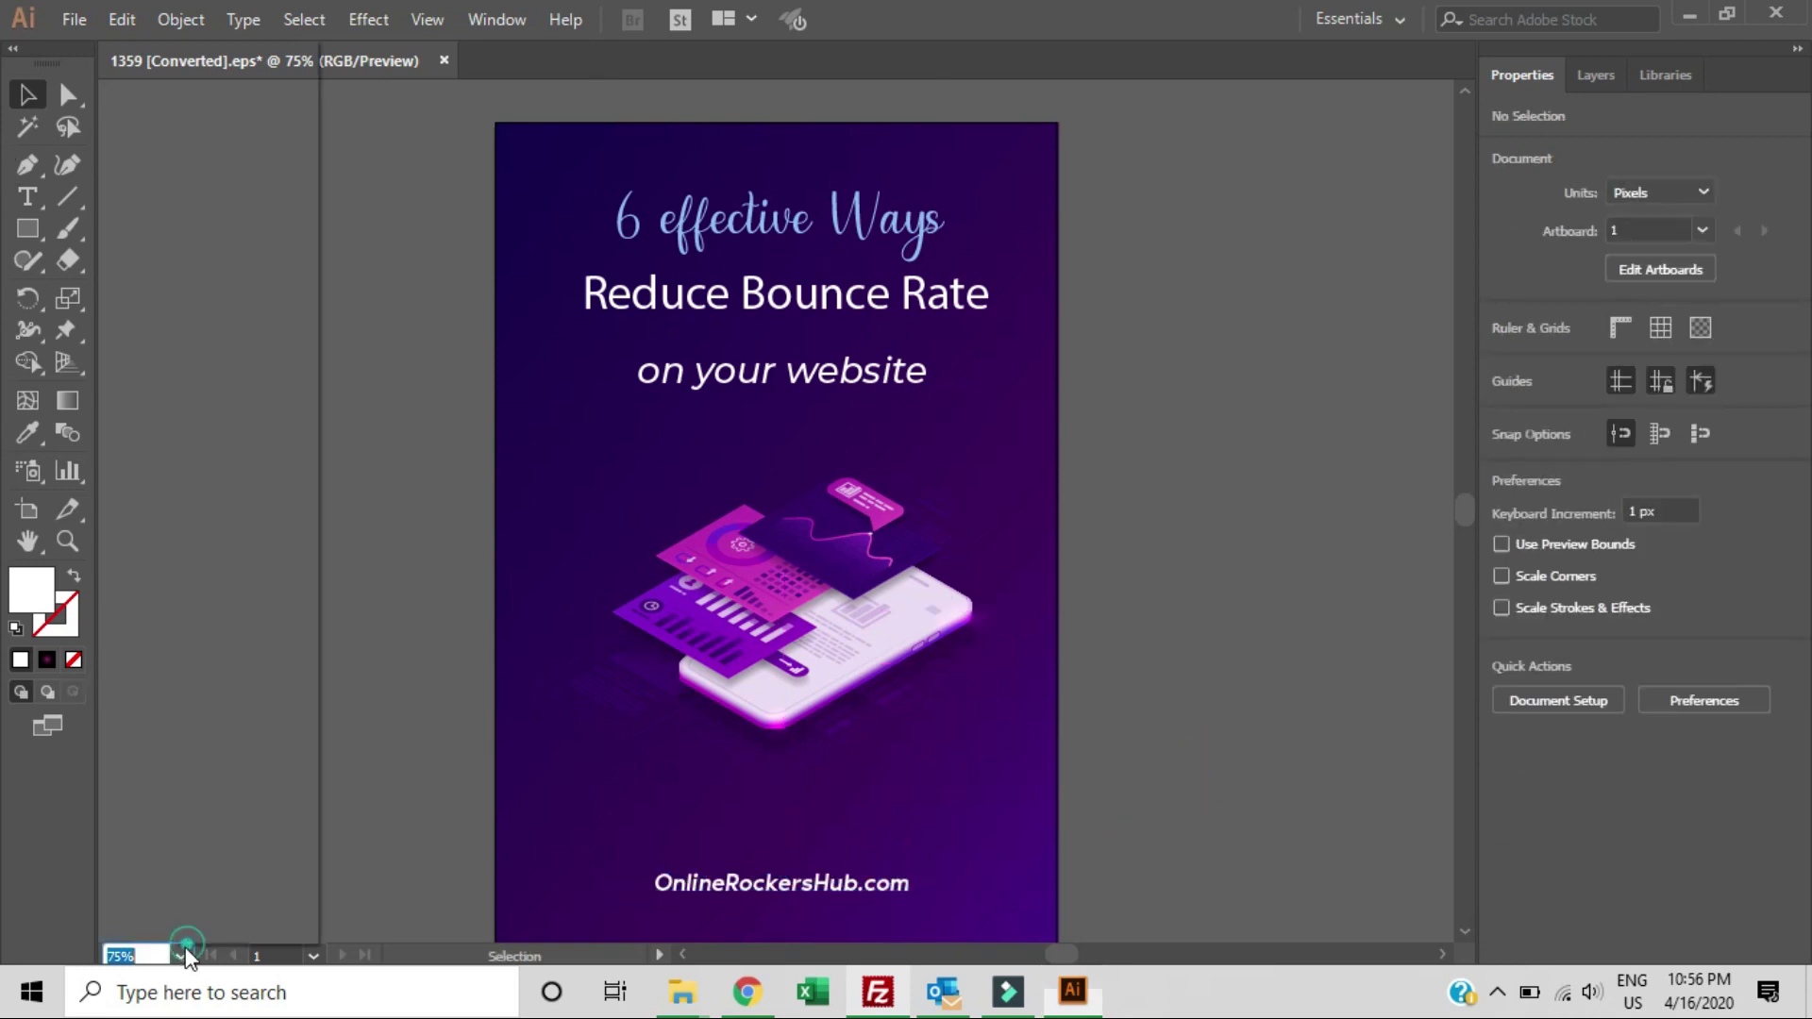
# Set up an Export for Screens of the artboard, with the export scale defined by width at 564 px
pyautogui.scroll(-1, 145, 834)
pyautogui.click(63, 28)
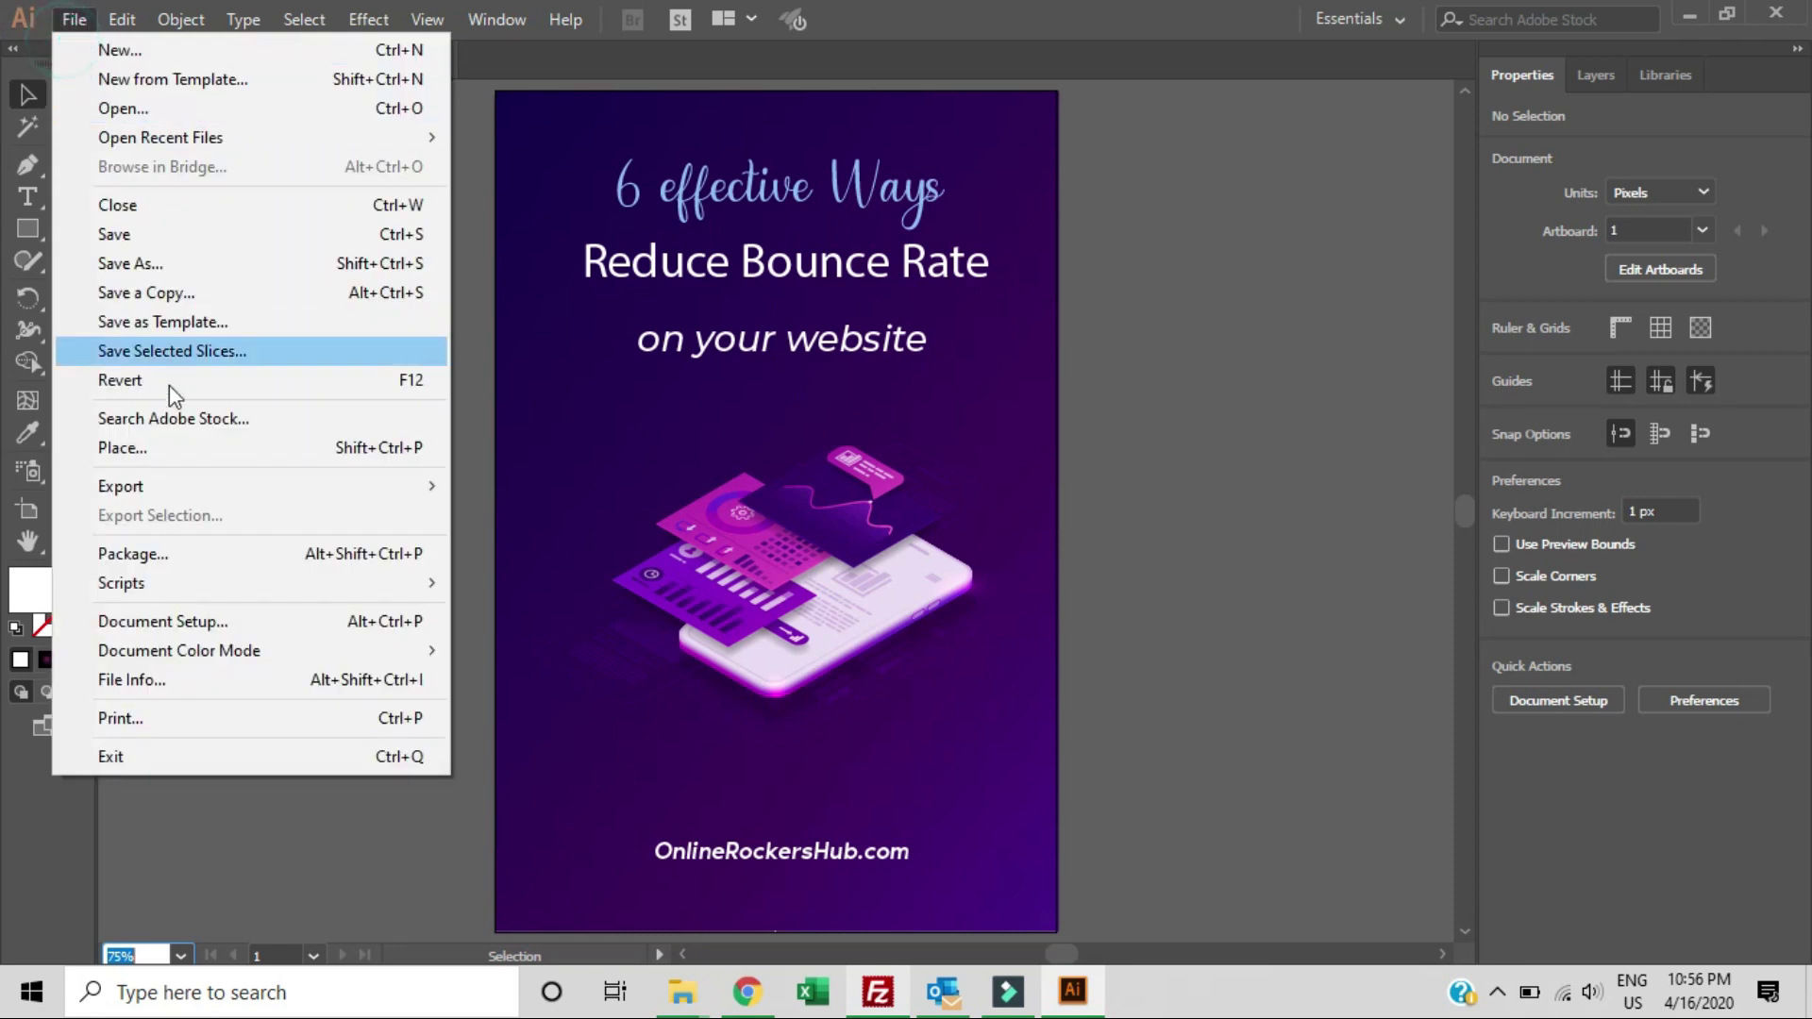
pyautogui.click(149, 486)
pyautogui.click(485, 489)
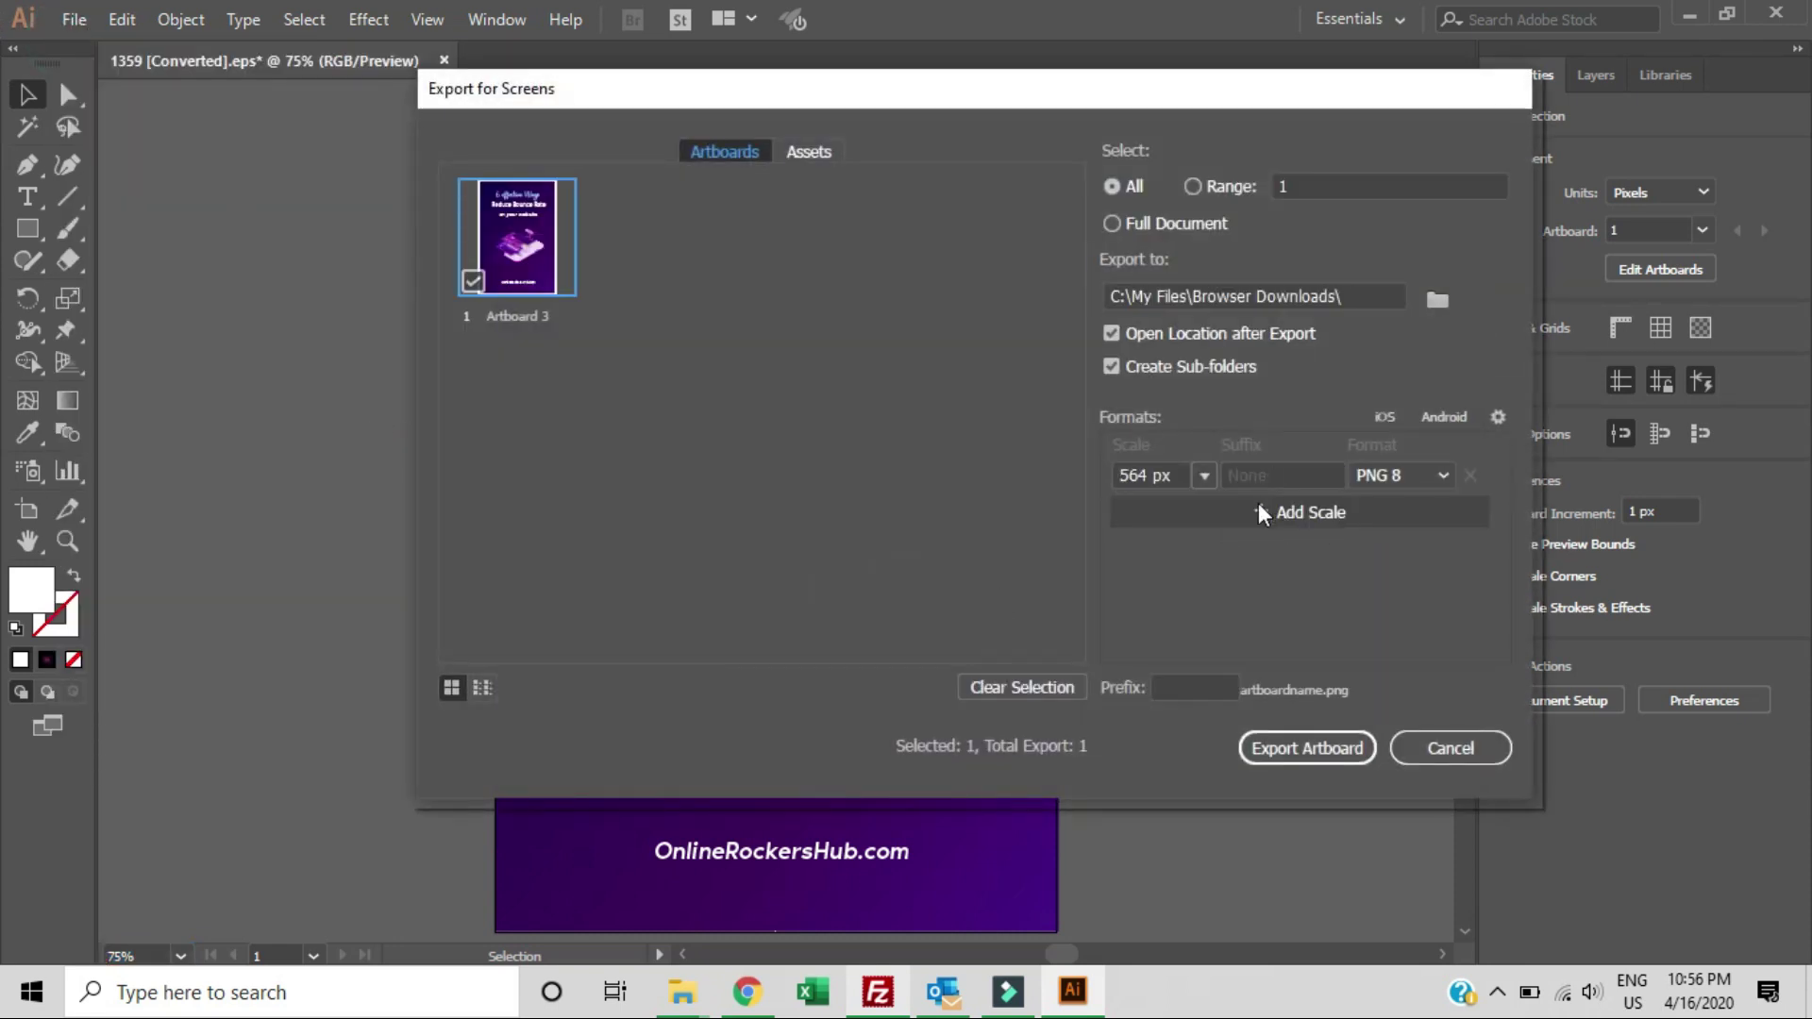
pyautogui.click(1206, 477)
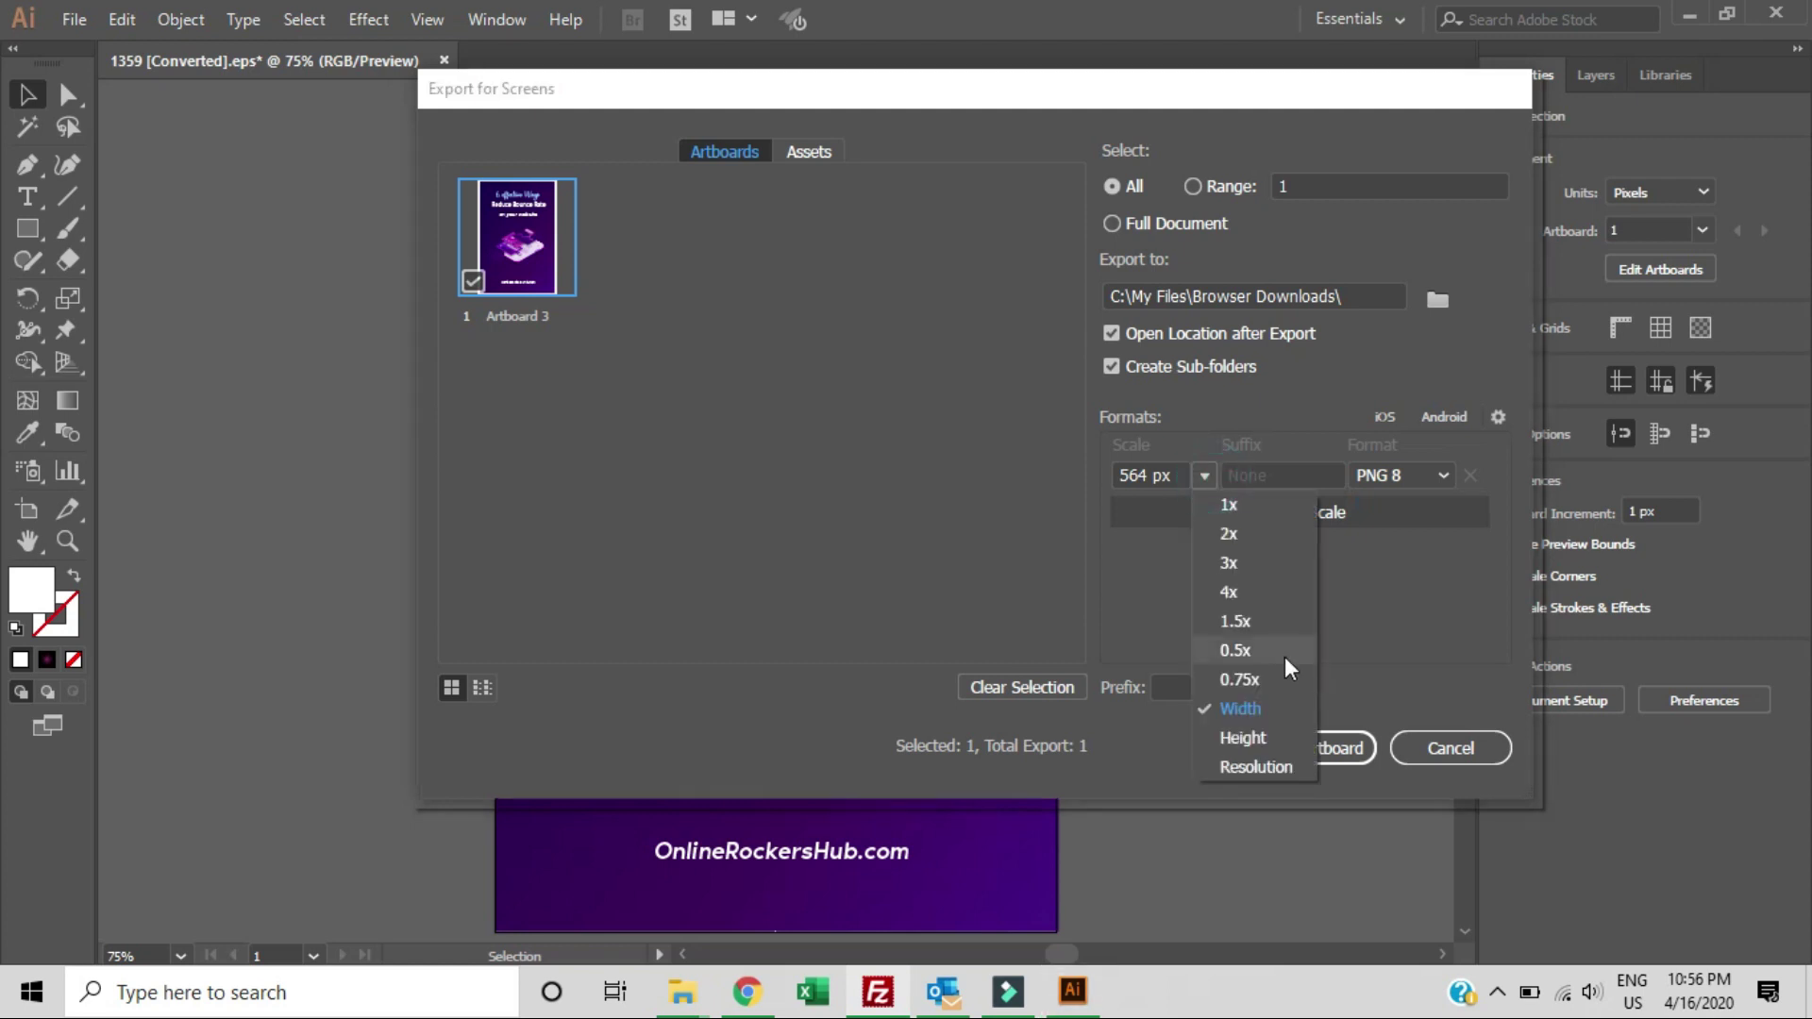
pyautogui.click(1276, 711)
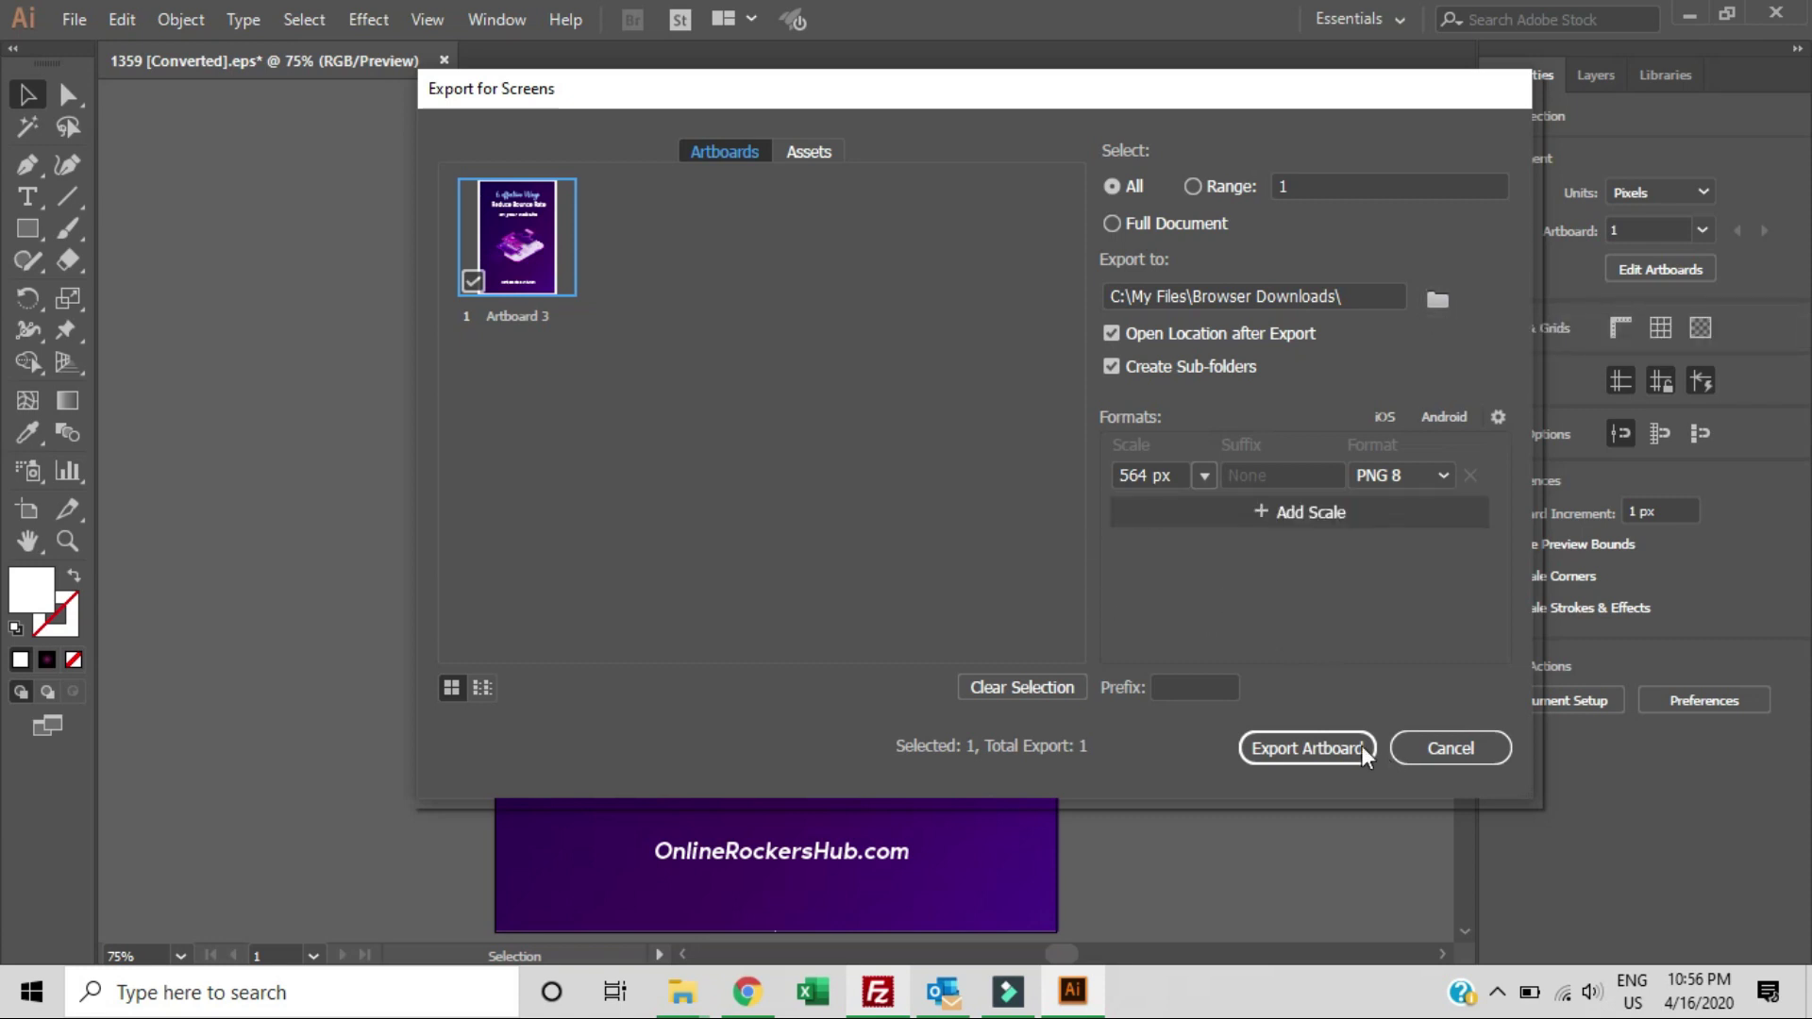
# Name the artboard "6 Effective Ways to reduce Bounce Rate on your website - Pinterest" and export it as PNG 8
pyautogui.doubleClick(529, 317)
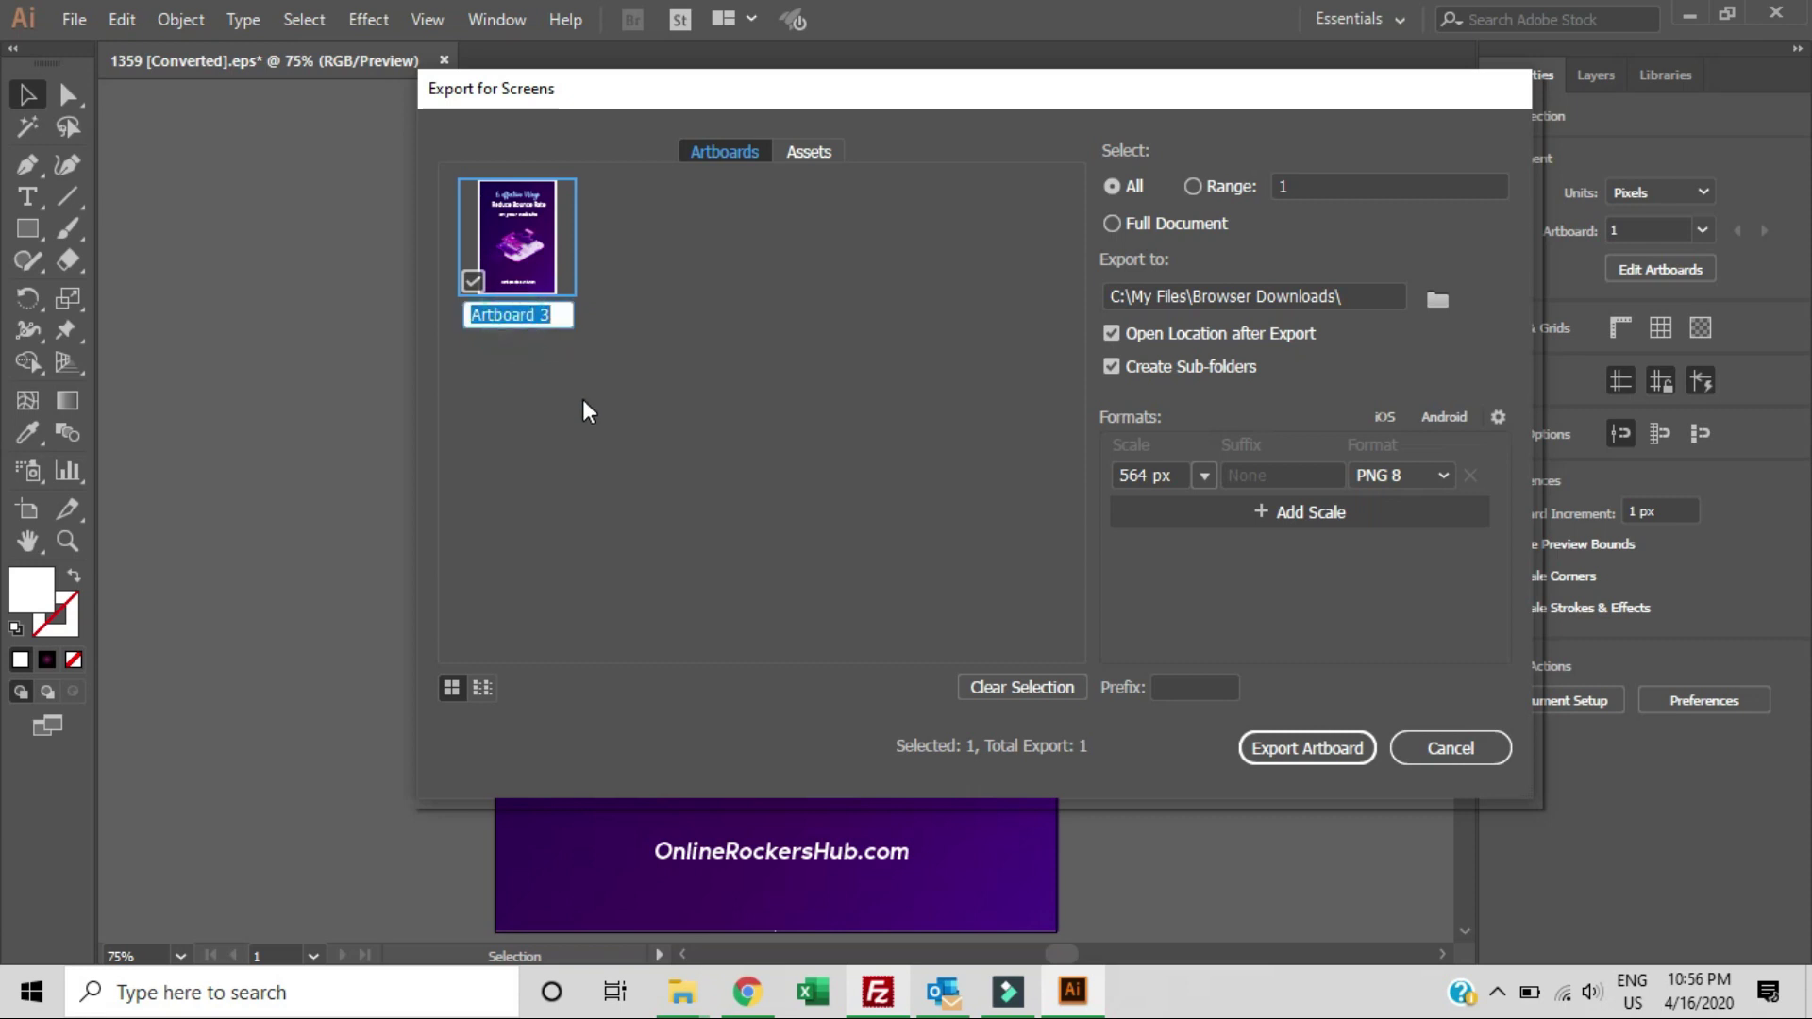
pyautogui.write('6 Effective Ways')
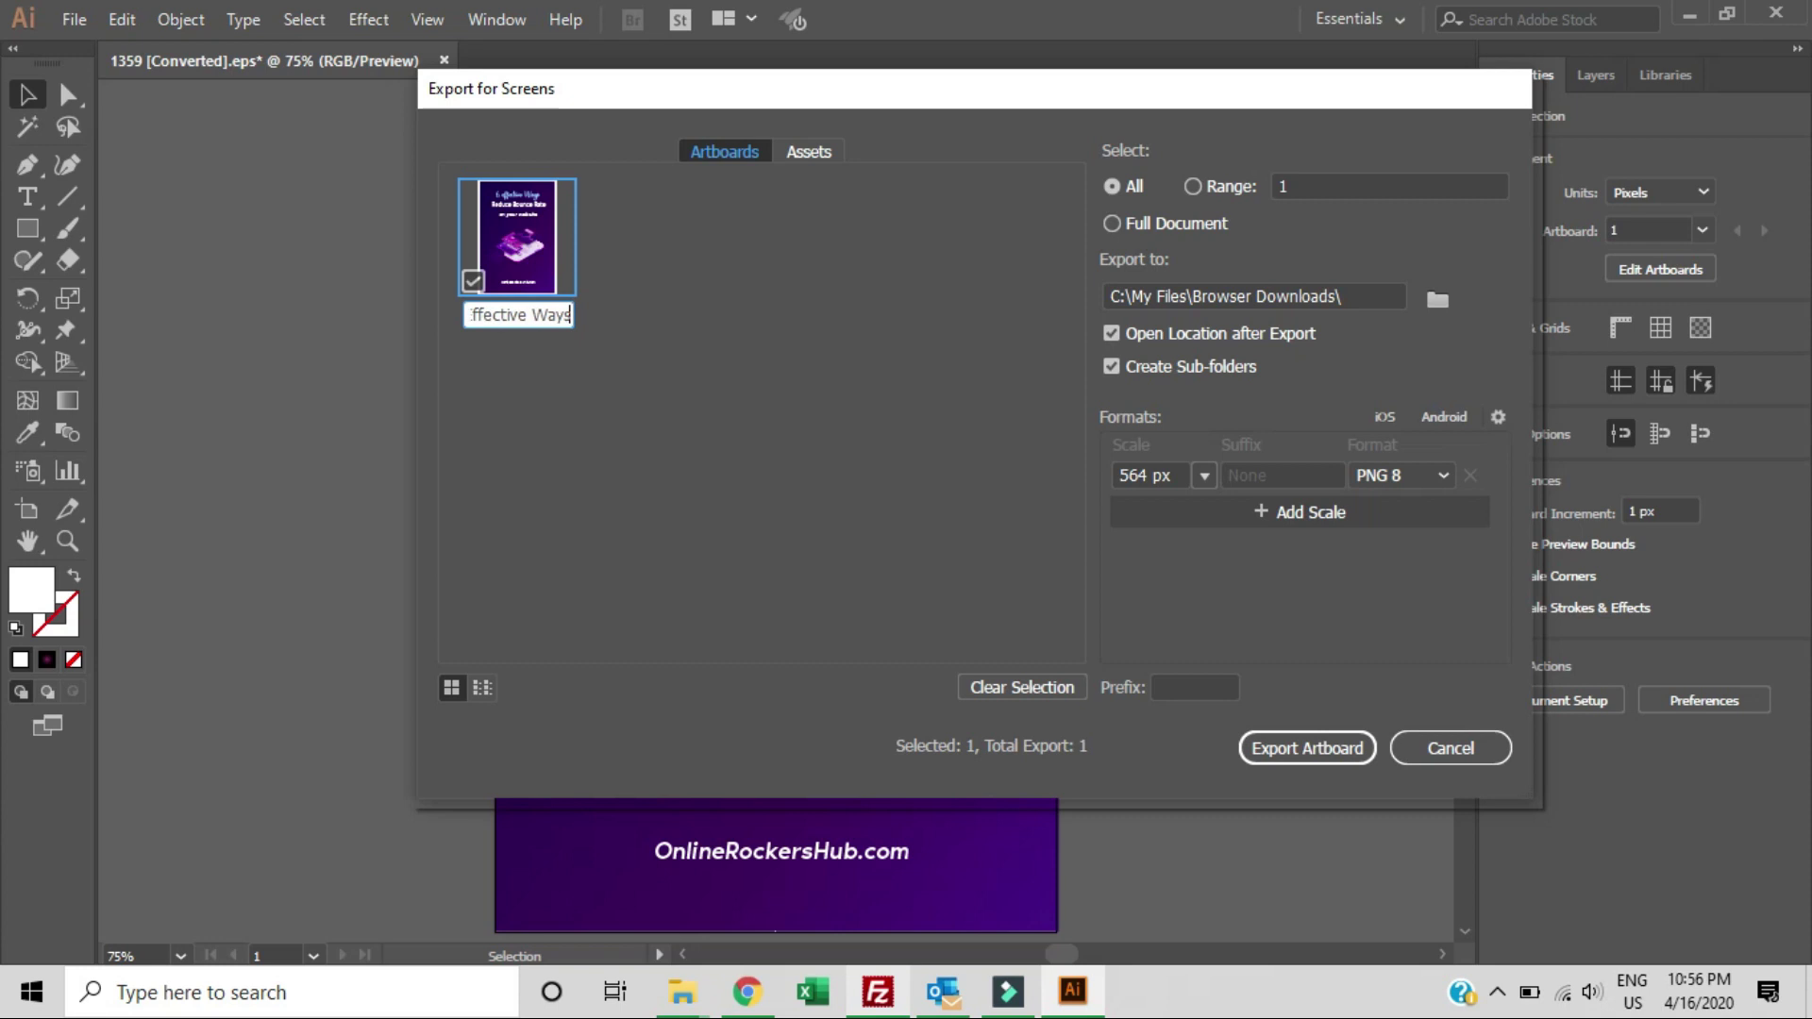
pyautogui.write(' to reduce Bounce Rate on your website - Pinterest')
pyautogui.click(584, 401)
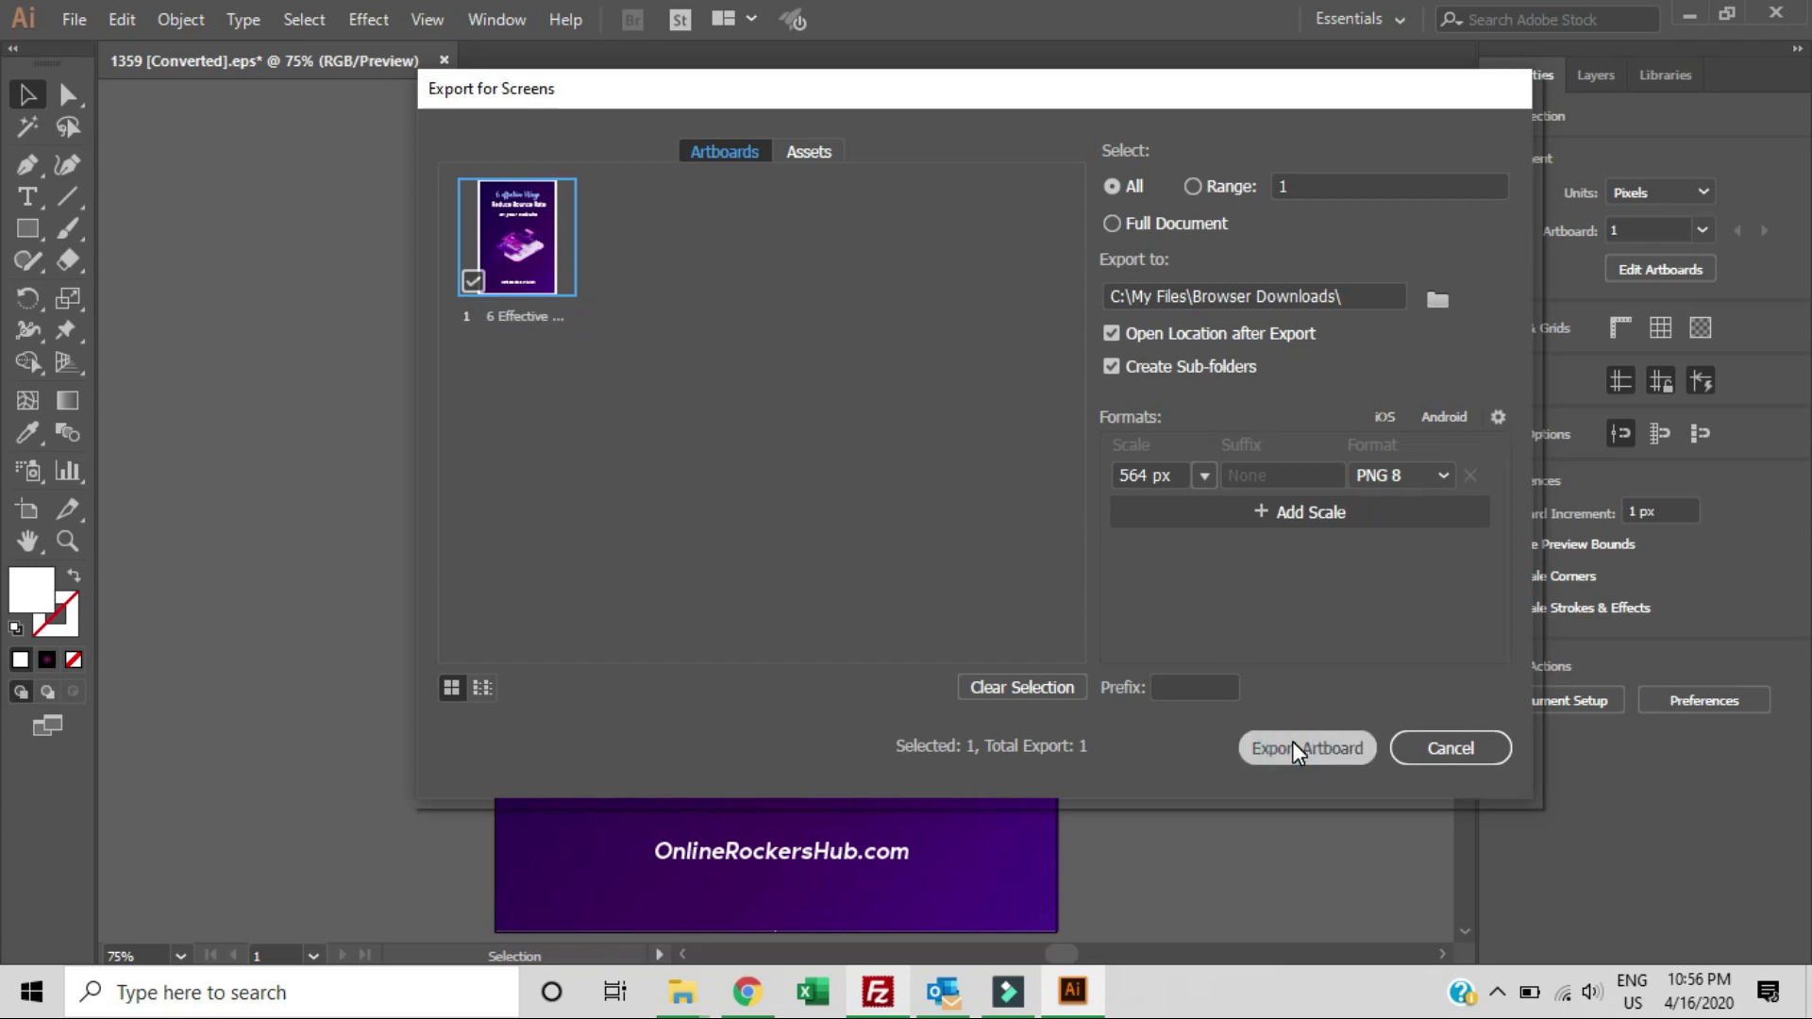
pyautogui.press('Return')
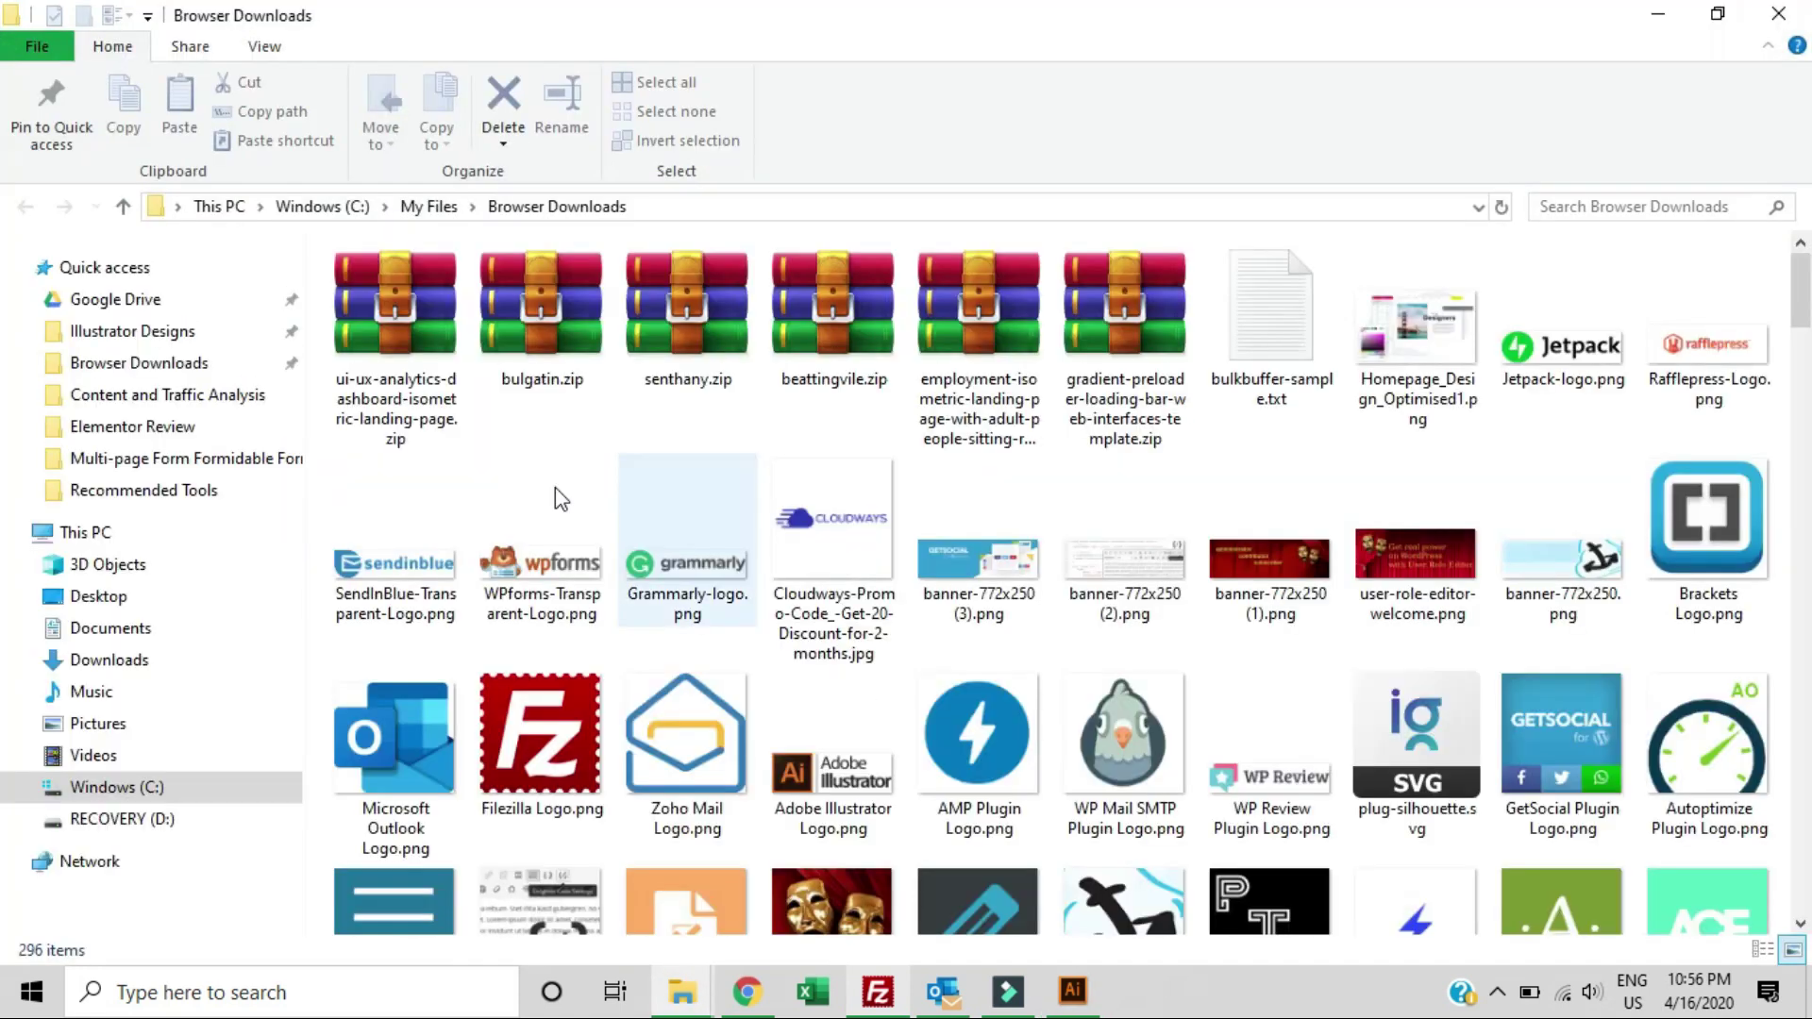
# Open the 564w folder inside Browser Downloads and select the exported bounce-rate image to check it
pyautogui.click(564, 348)
pyautogui.write('564w')
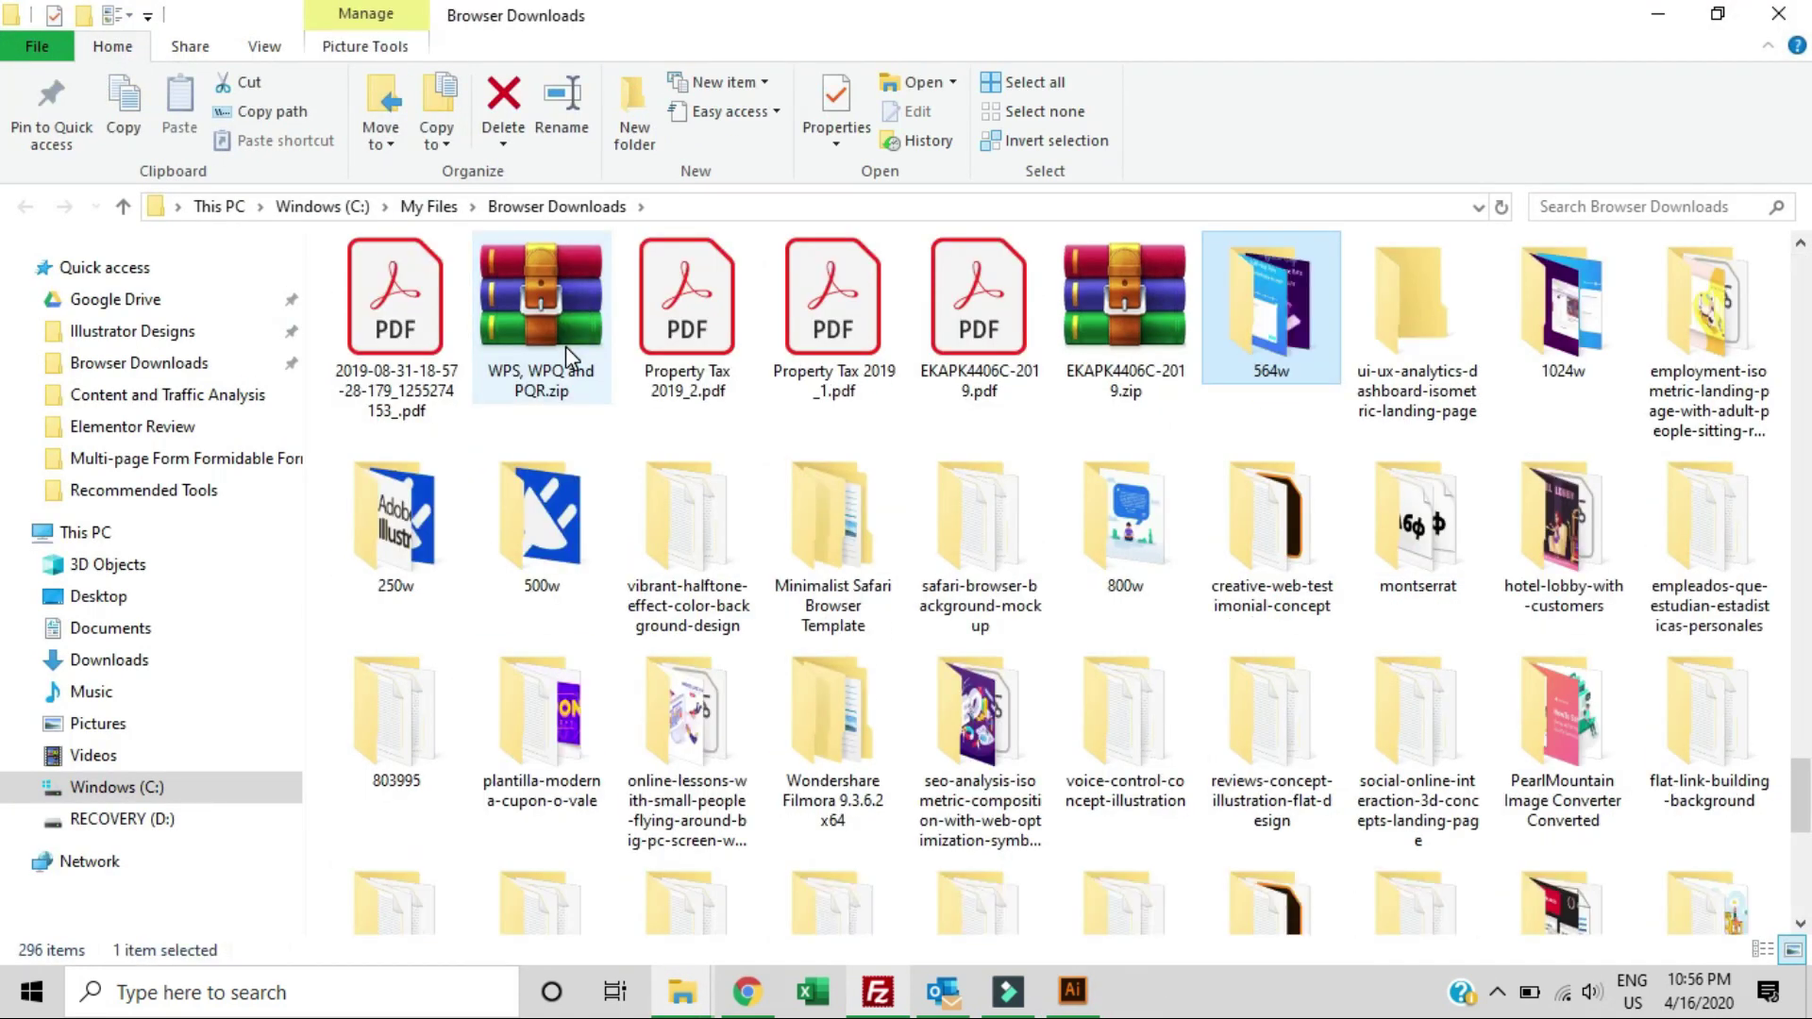
pyautogui.press('Return')
pyautogui.click(452, 408)
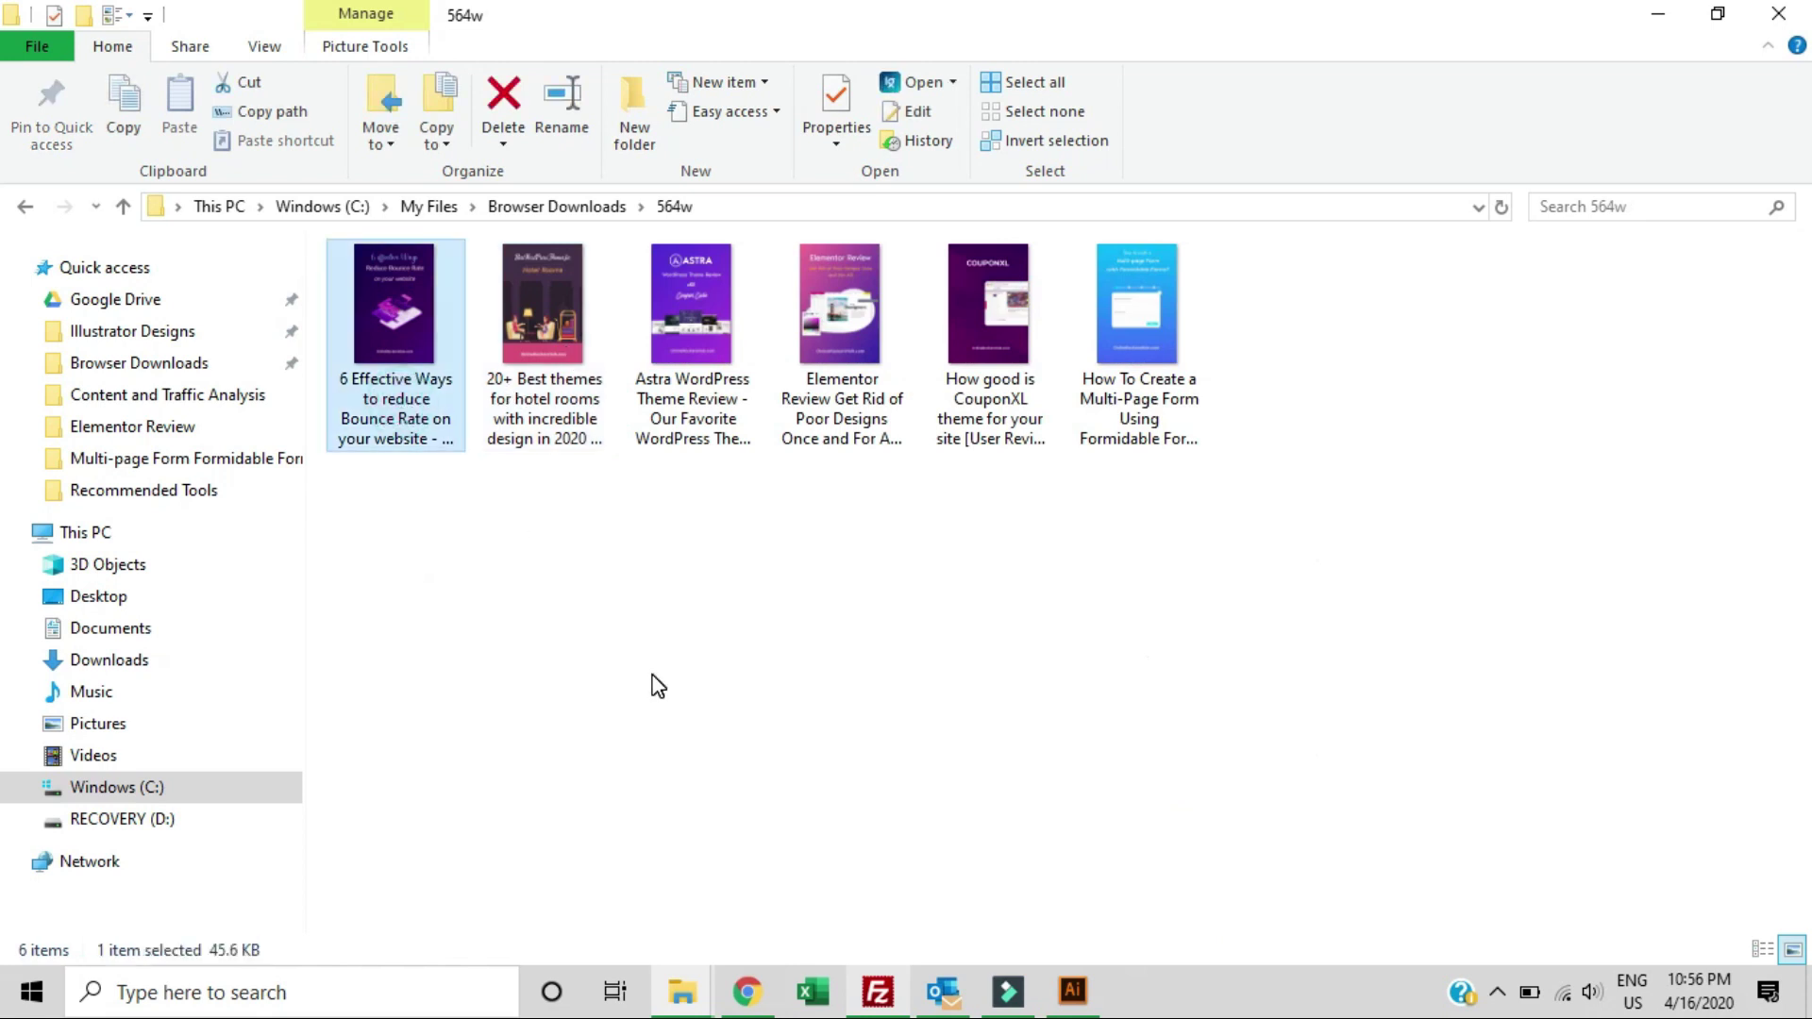
# Switch back to Illustrator and start saving the document as an .ai file in the Bounce Rate folder under Illustrator Designs
pyautogui.hotkey('alt', 'Tab')
pyautogui.click(73, 19)
pyautogui.click(174, 255)
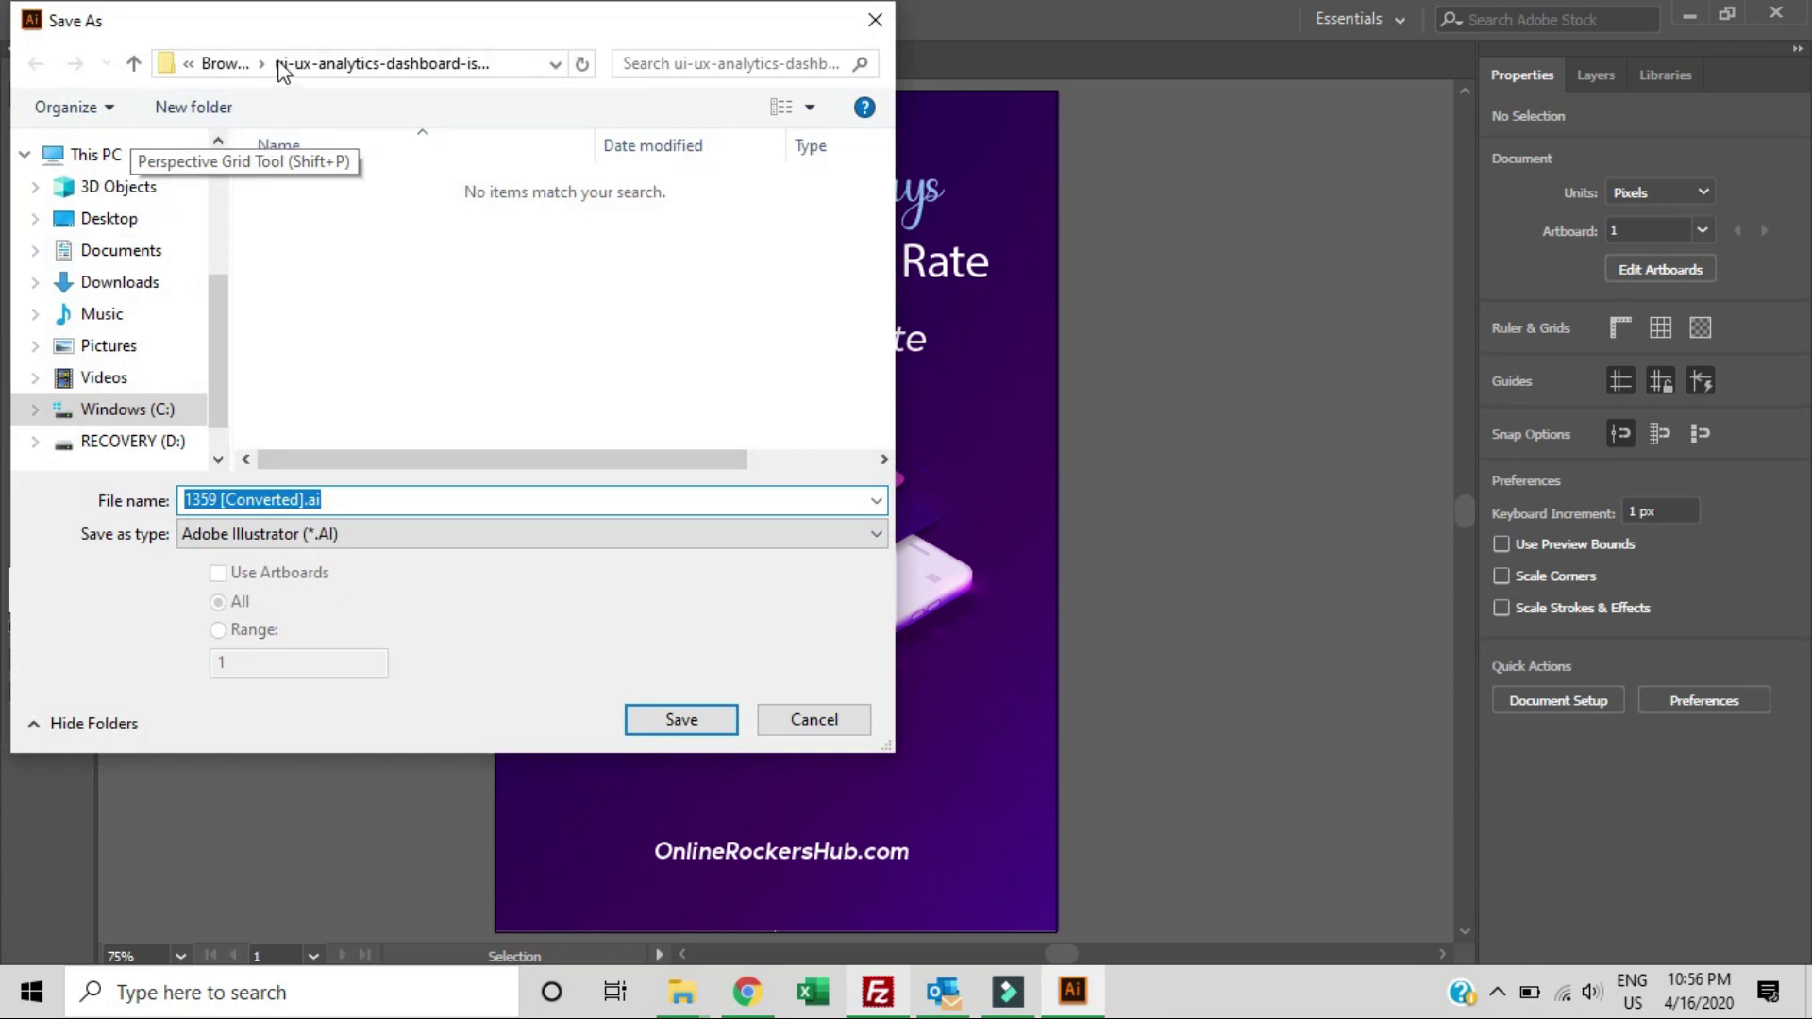
pyautogui.scroll(3, 231, 281)
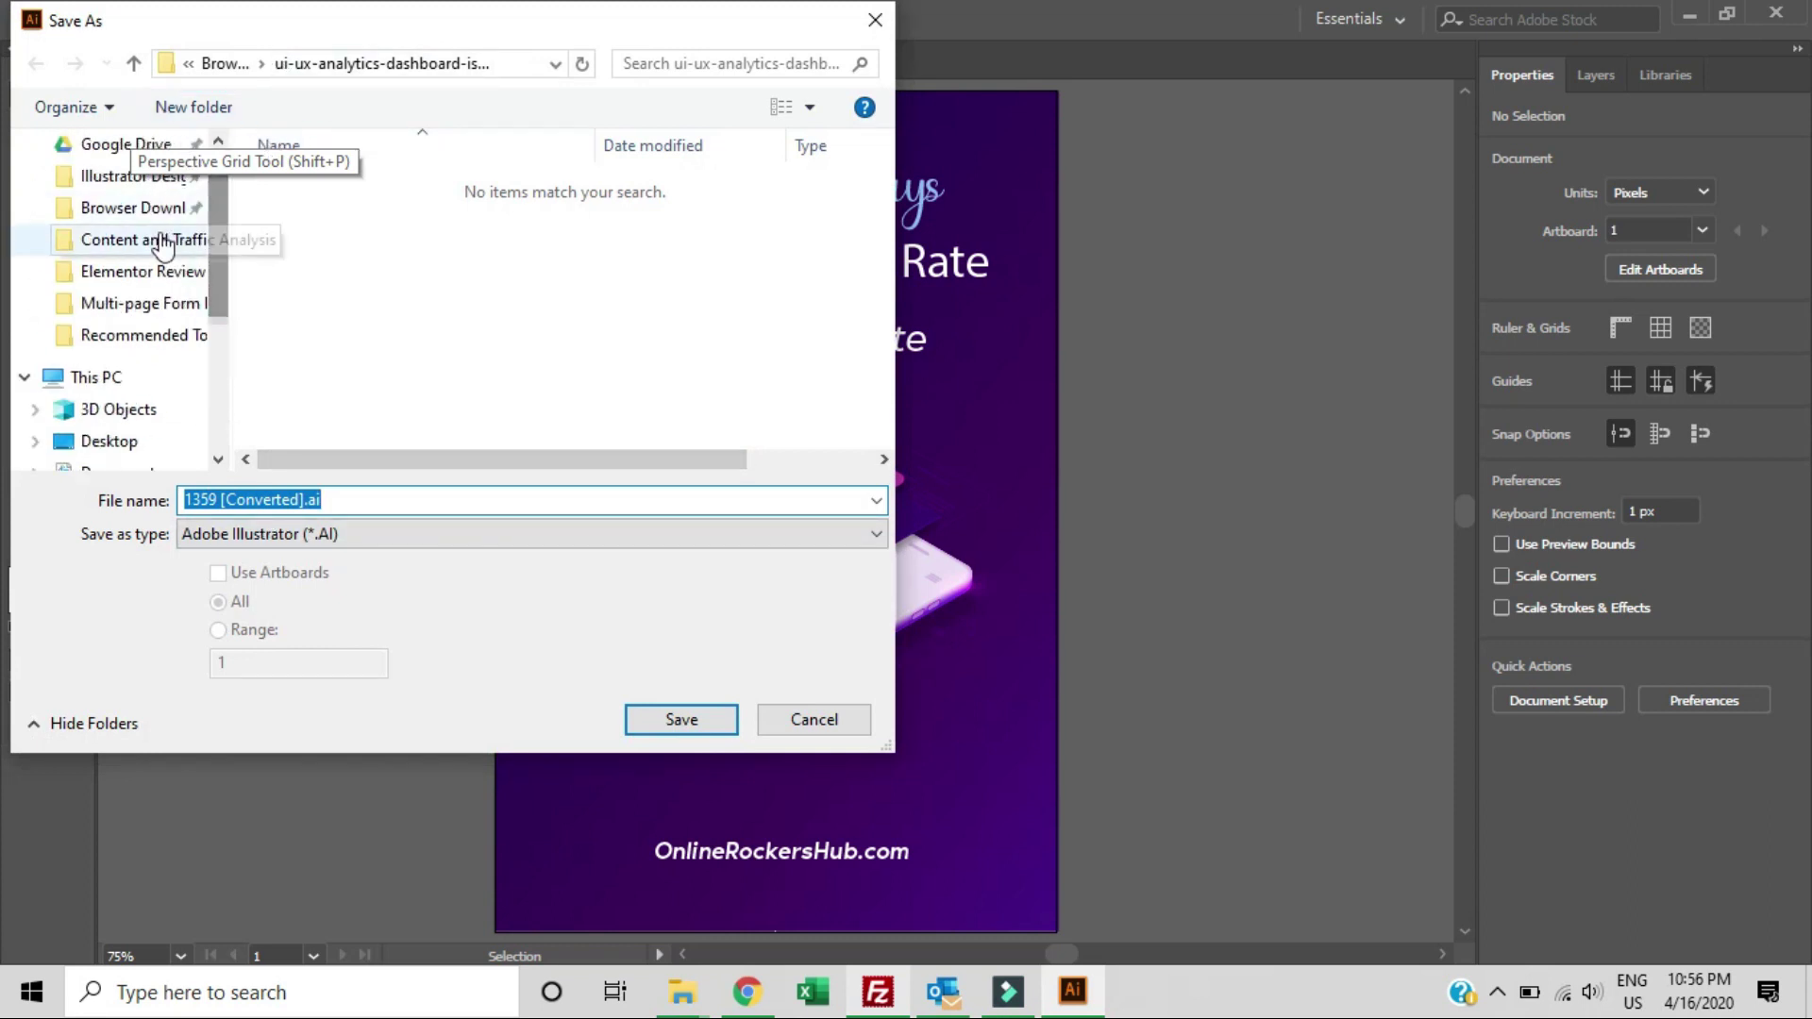
pyautogui.click(132, 175)
pyautogui.doubleClick(320, 206)
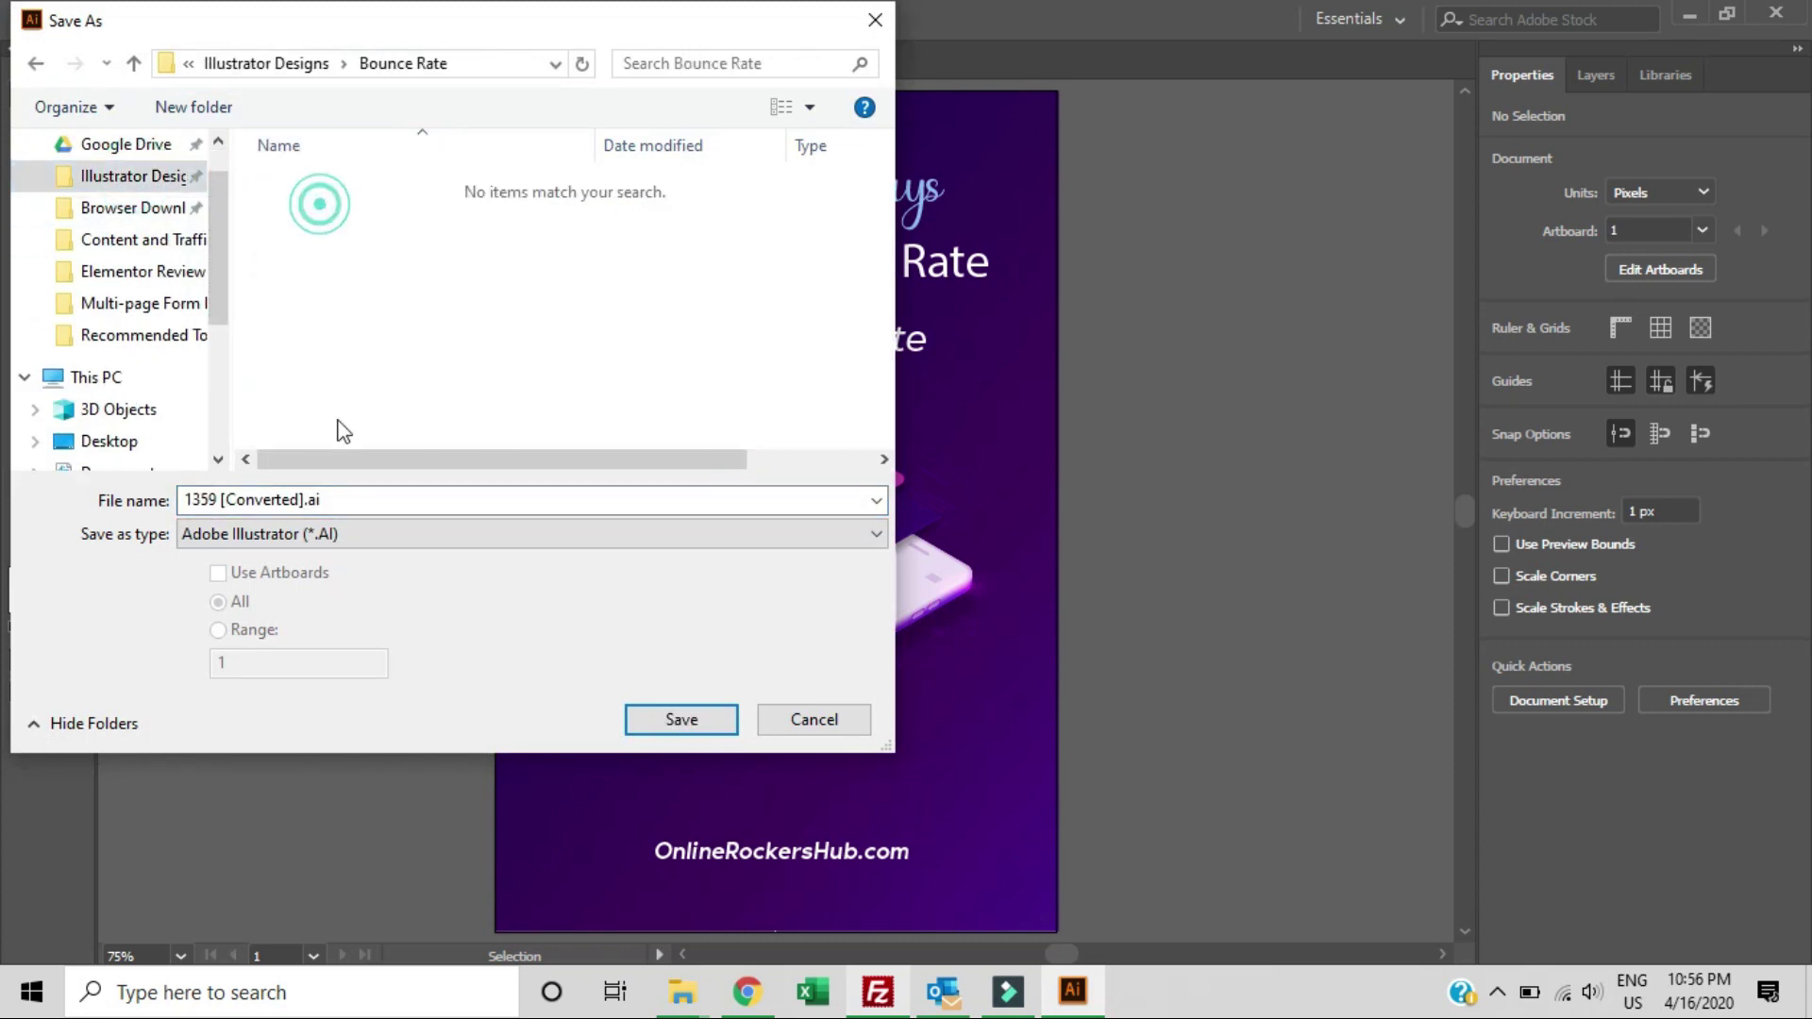